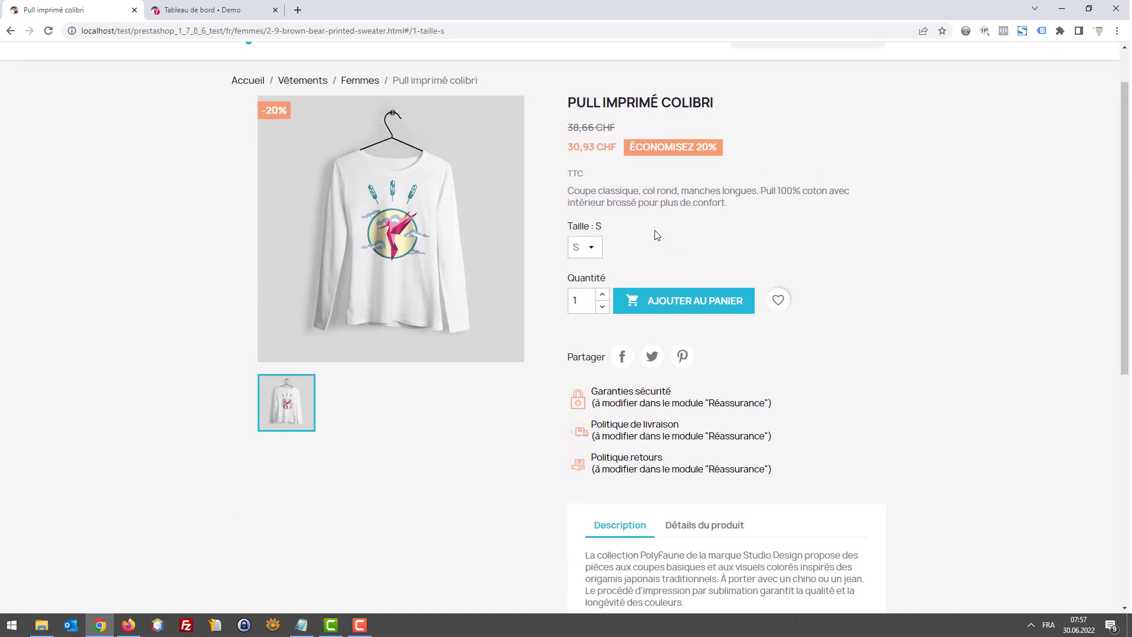
View the shop's Livraison page from the footer in a new tab and return to the Pull imprimé colibri product page.
scroll(658, 235, "down", 7)
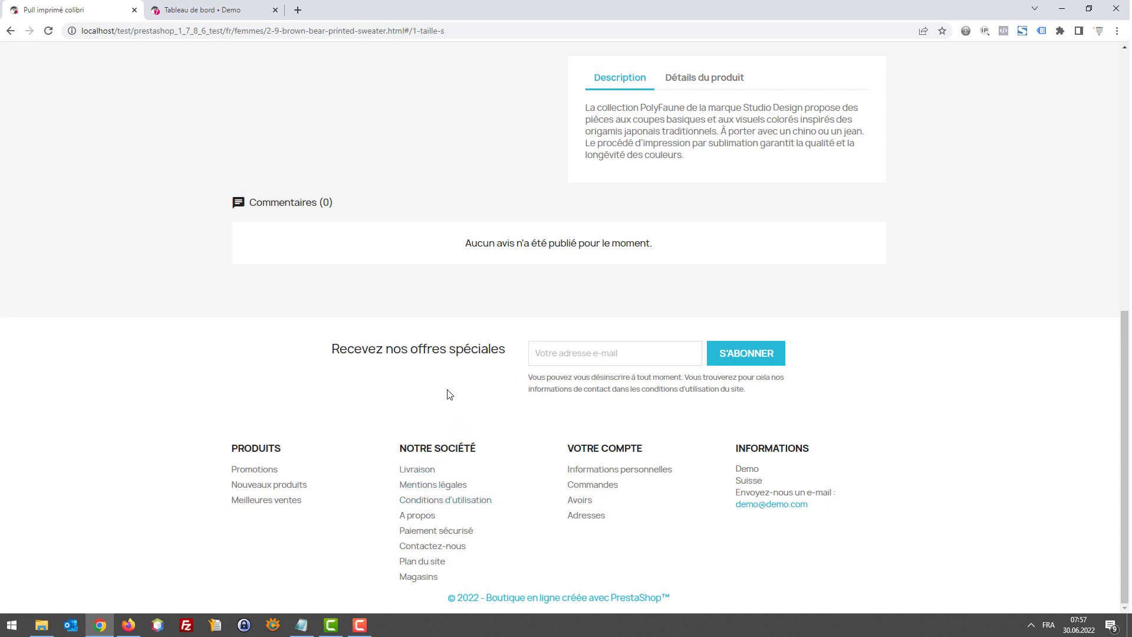
scroll(412, 382, "up", 2)
scroll(416, 382, "down", 1)
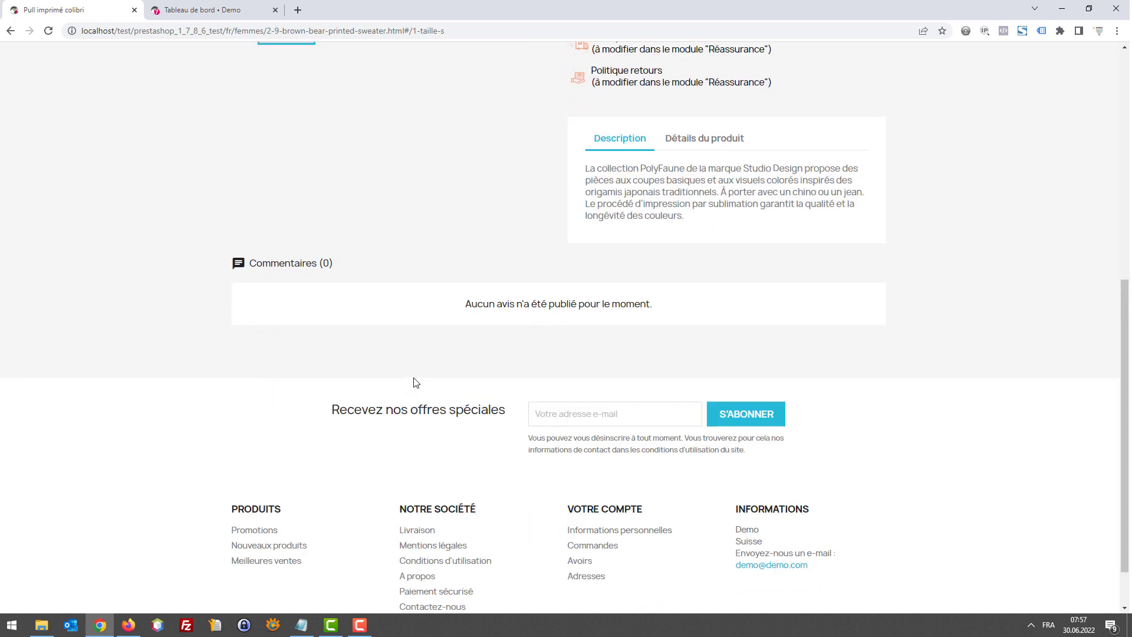
scroll(416, 382, "down", 1)
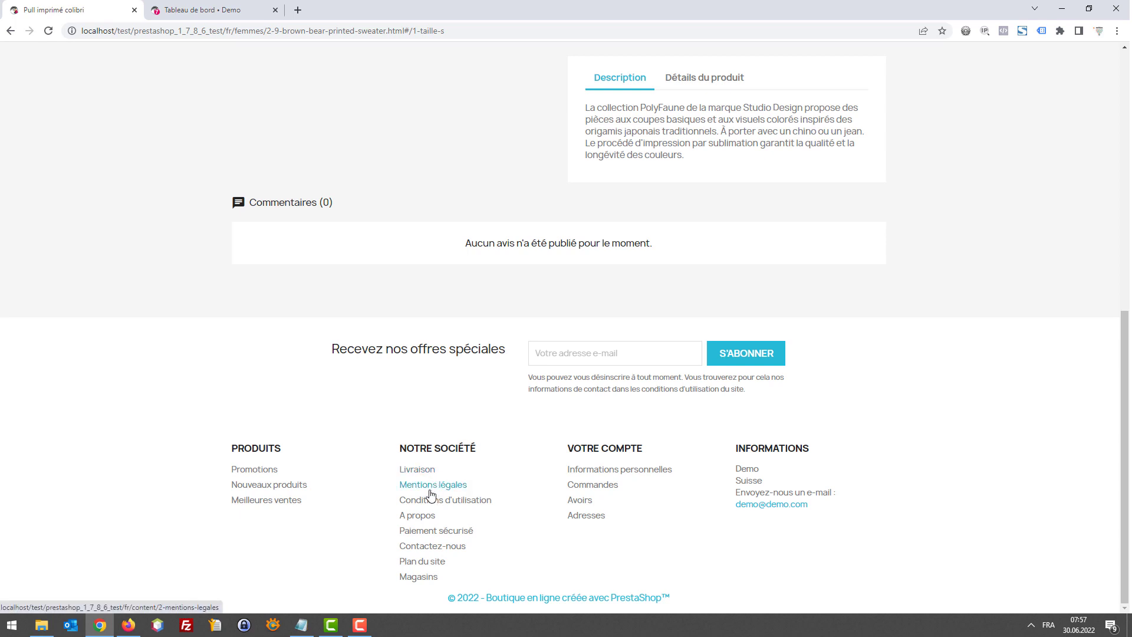
right_click(420, 475)
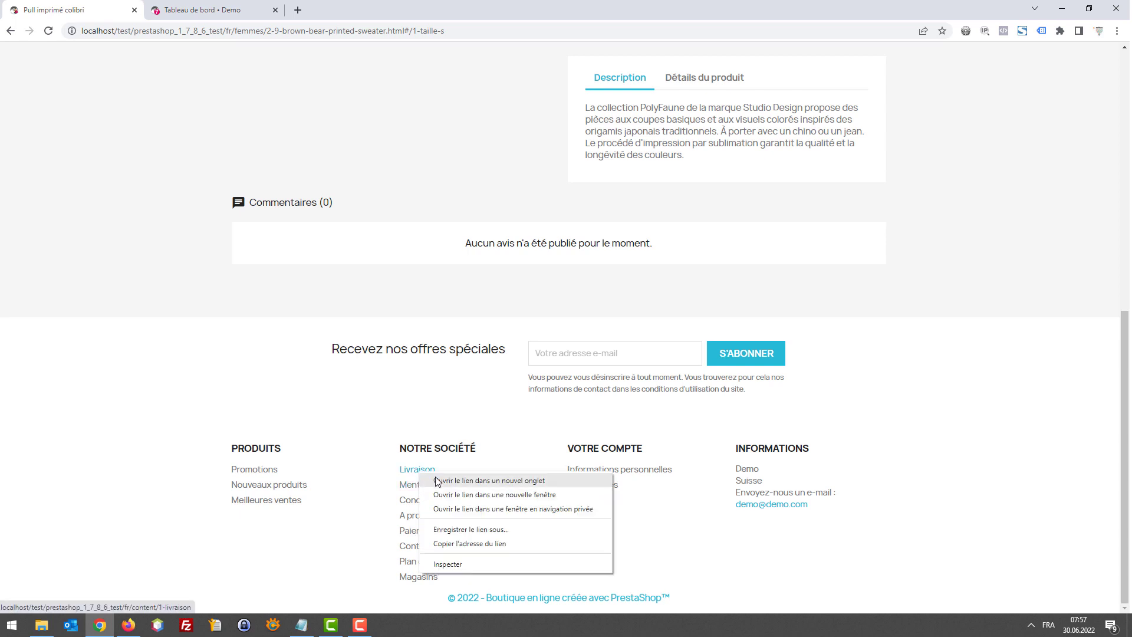
left_click(441, 484)
left_click(273, 8)
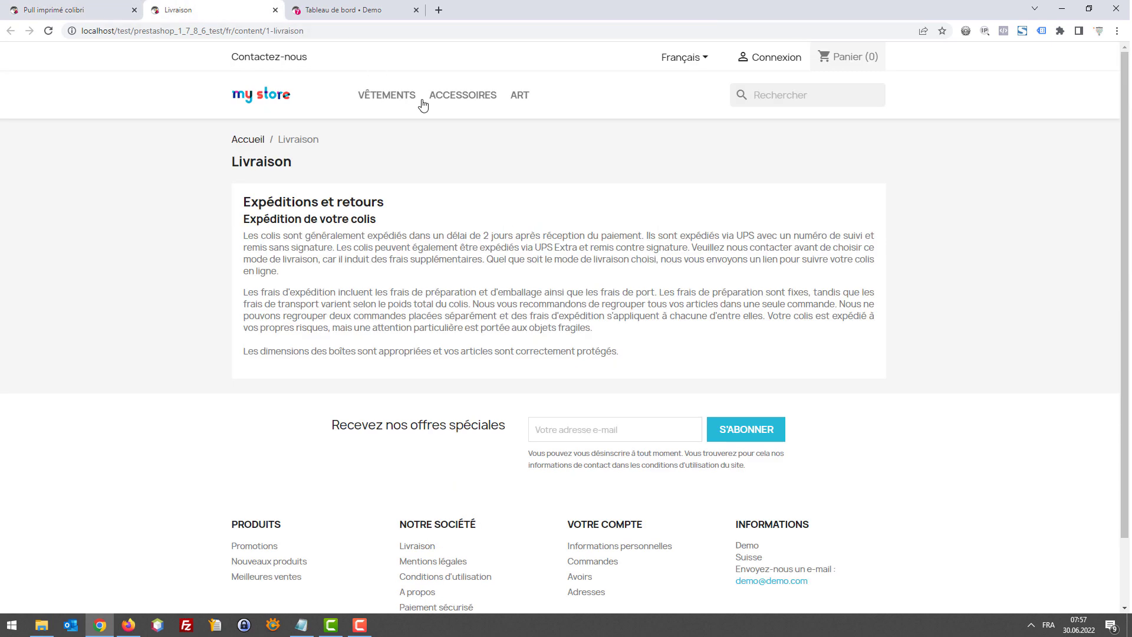
left_click(77, 10)
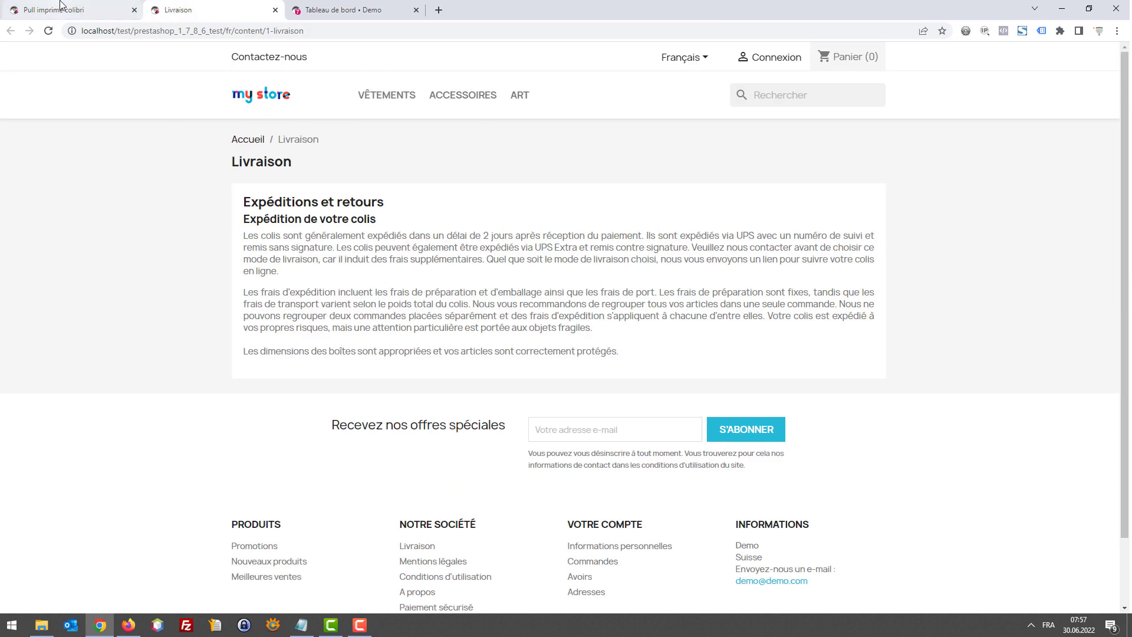
scroll(664, 208, "up", 10)
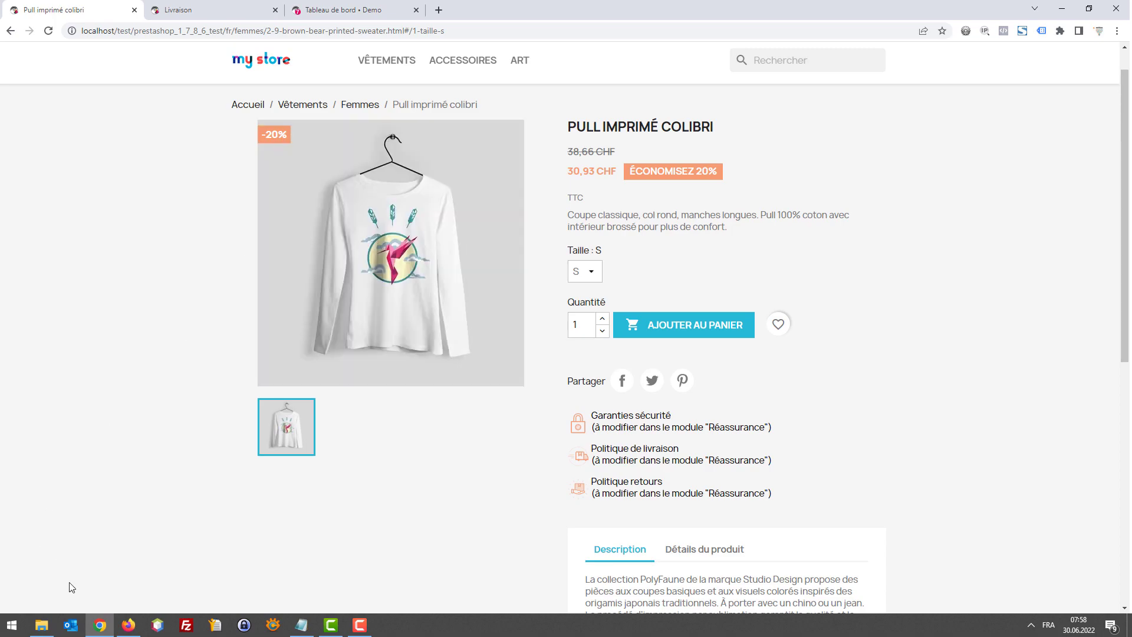
Switch to Firefox, search Google for "comment choisir un bon t-shirt de plage" and accept all of Google's cookies.
left_click(128, 625)
type("c")
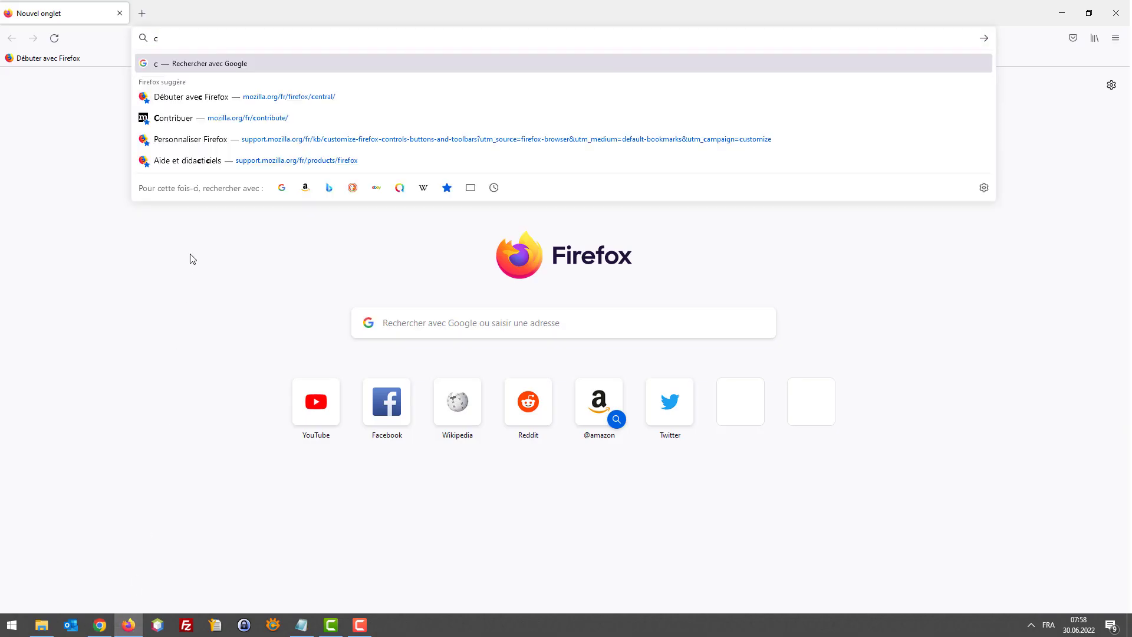
type("omment choisir nu")
key("BackSpace")
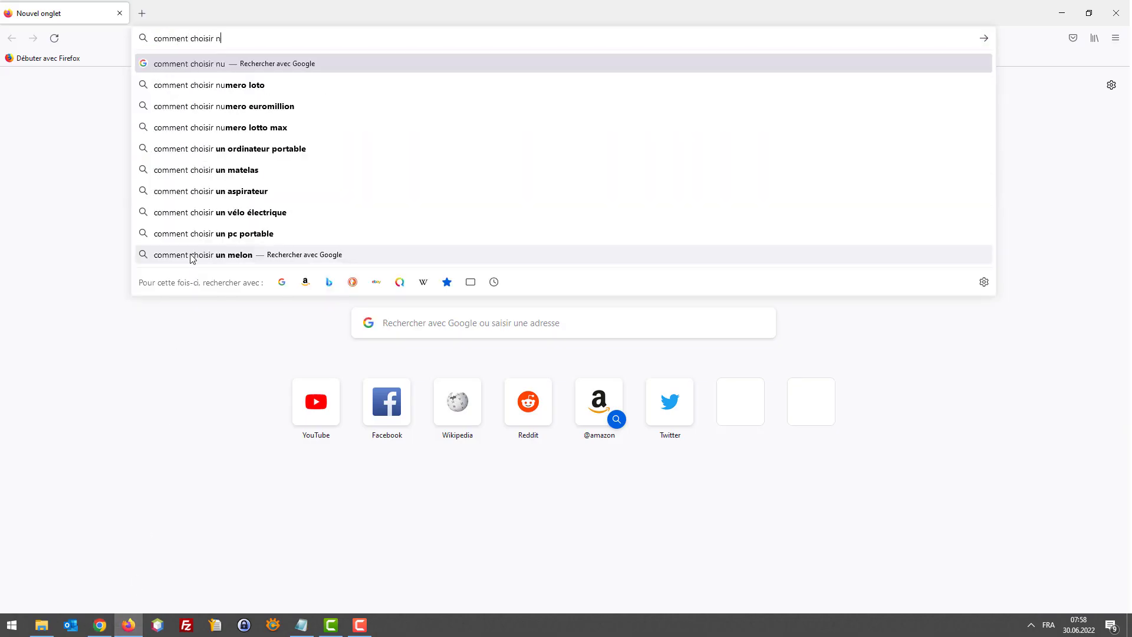
key("BackSpace")
type("un bont")
key("BackSpace")
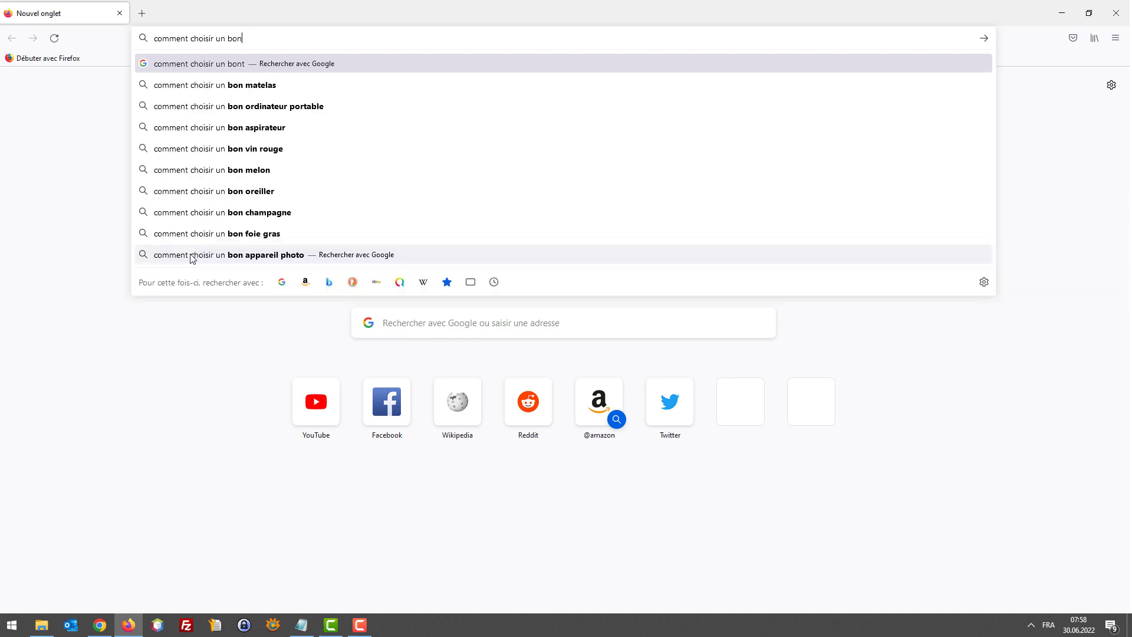
type("t-shirt p")
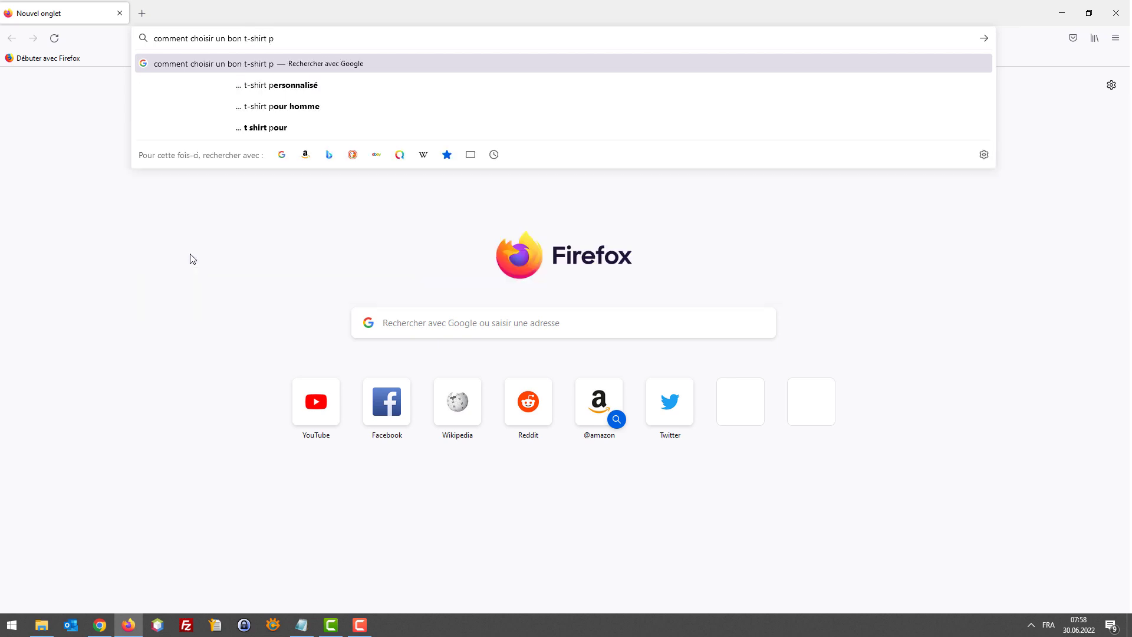
type("e plage")
key("Return")
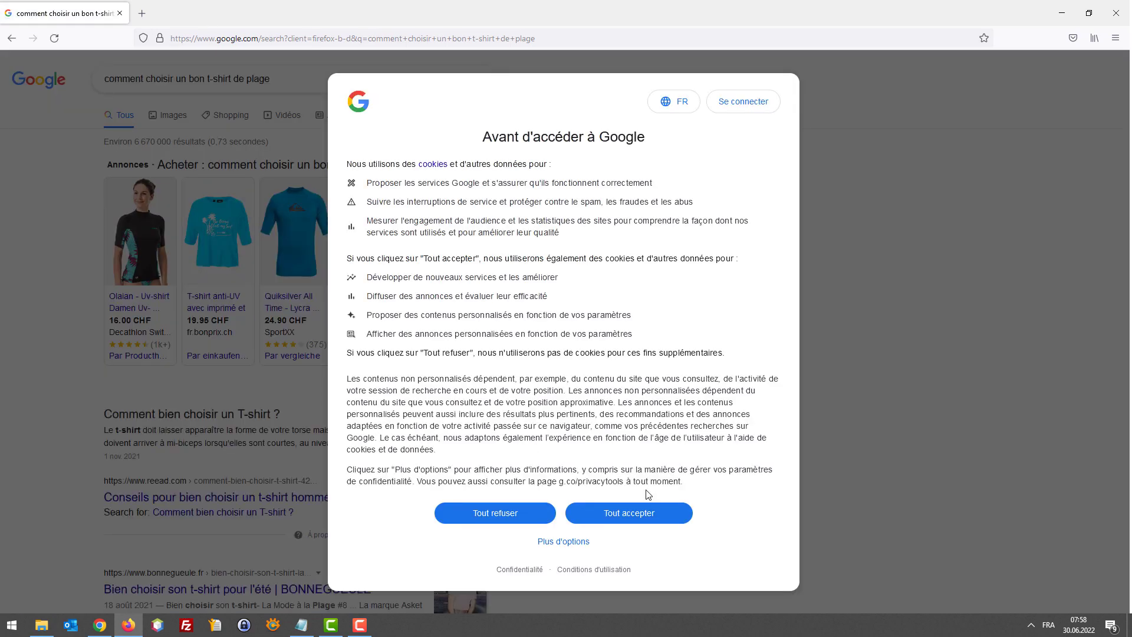
left_click(659, 512)
Open the BONNEGUEULE result "Bien choisir son t-shirt pour l'été" in a new tab and accept the site's cookies.
scroll(412, 402, "down", 5)
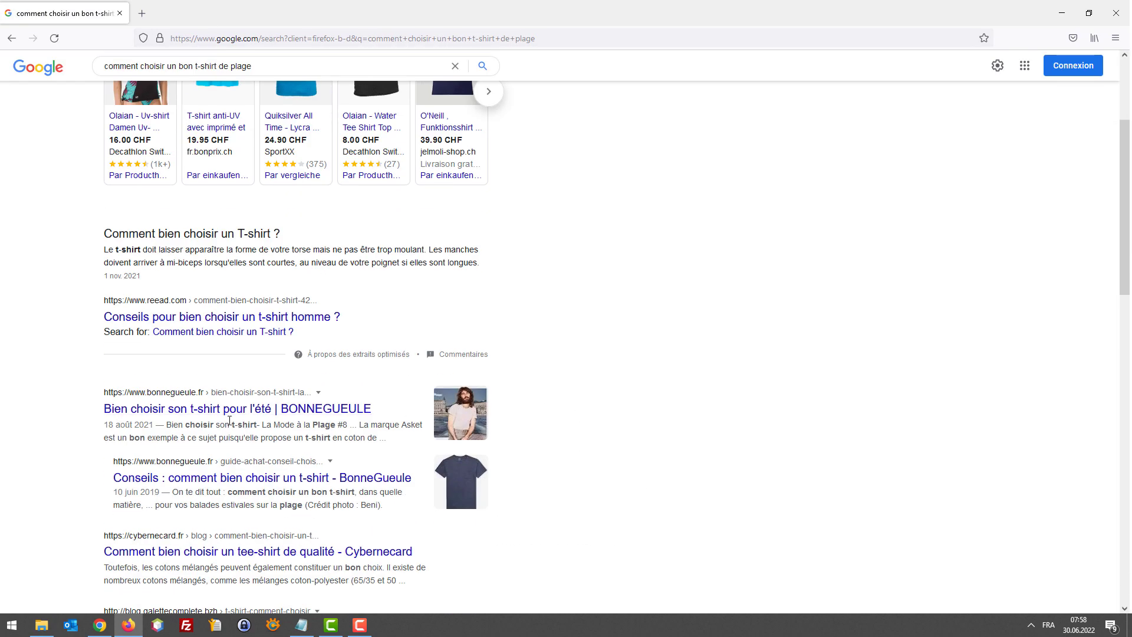
right_click(219, 417)
left_click(262, 424)
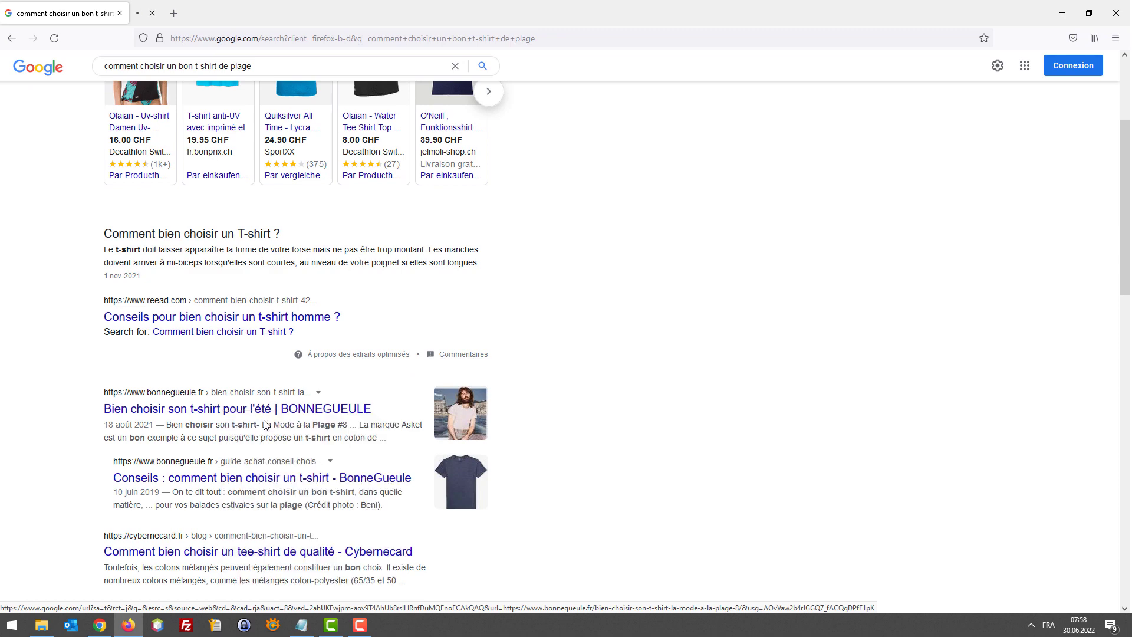
left_click(197, 13)
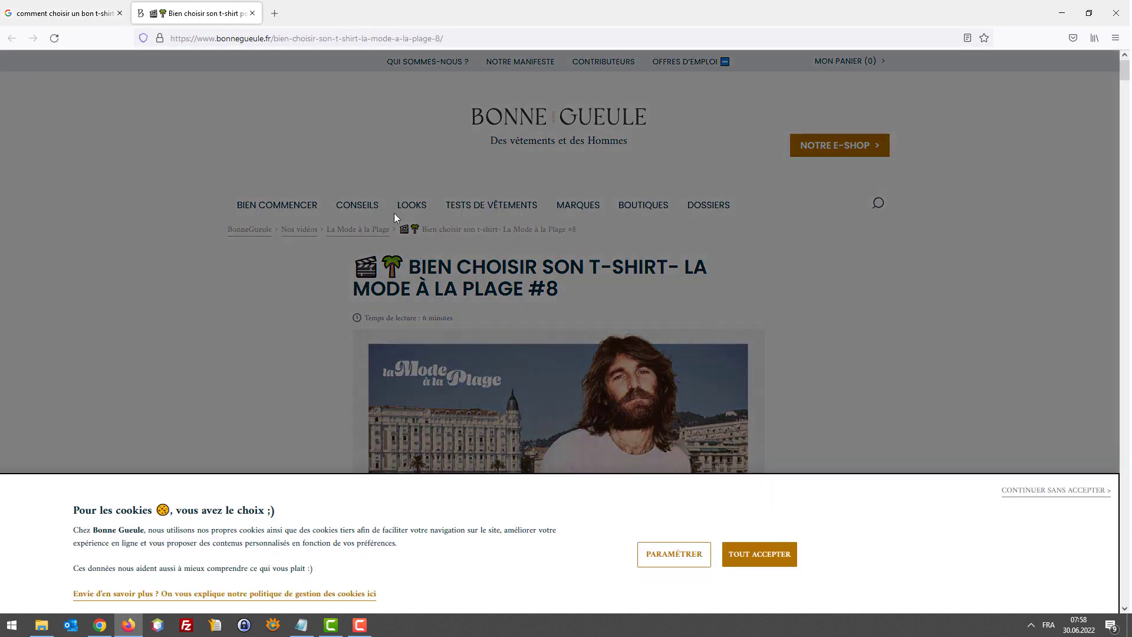
left_click(755, 534)
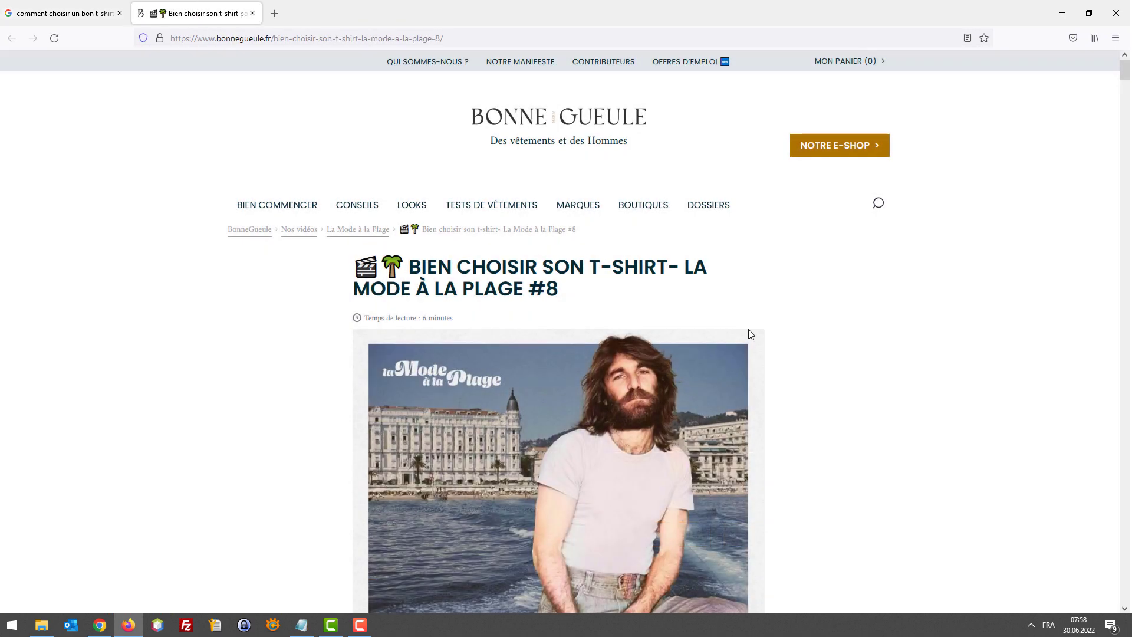
Examine the t-shirt article's structure, from its title and video to the general advice on choosing a t-shirt, and return to the search results.
scroll(747, 283, "down", 5)
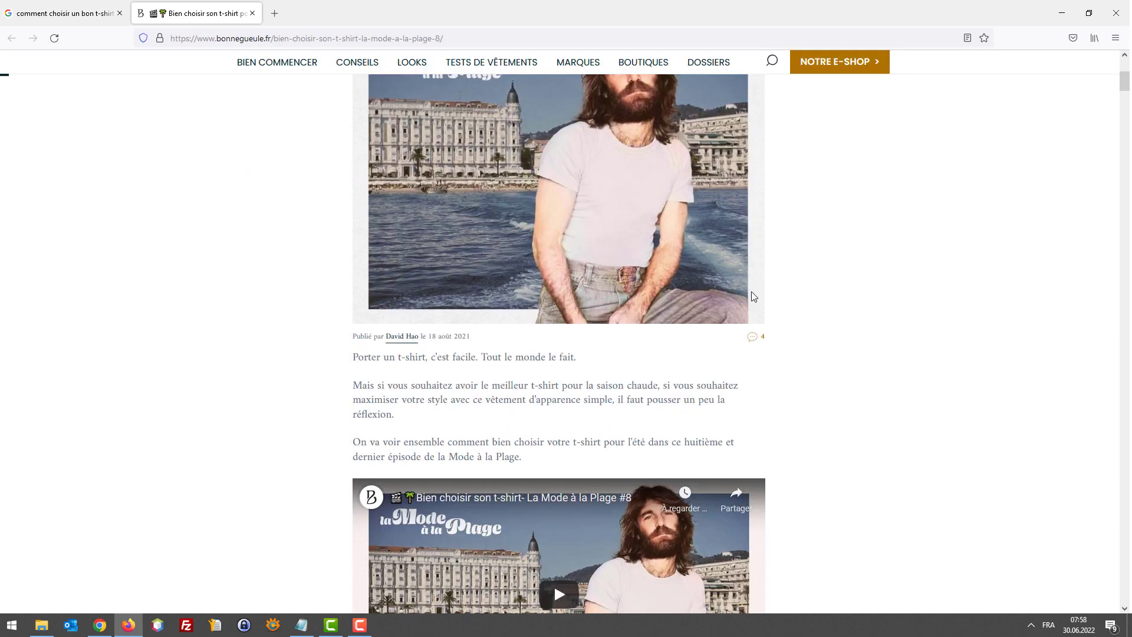
scroll(753, 295, "down", 15)
scroll(753, 297, "up", 7)
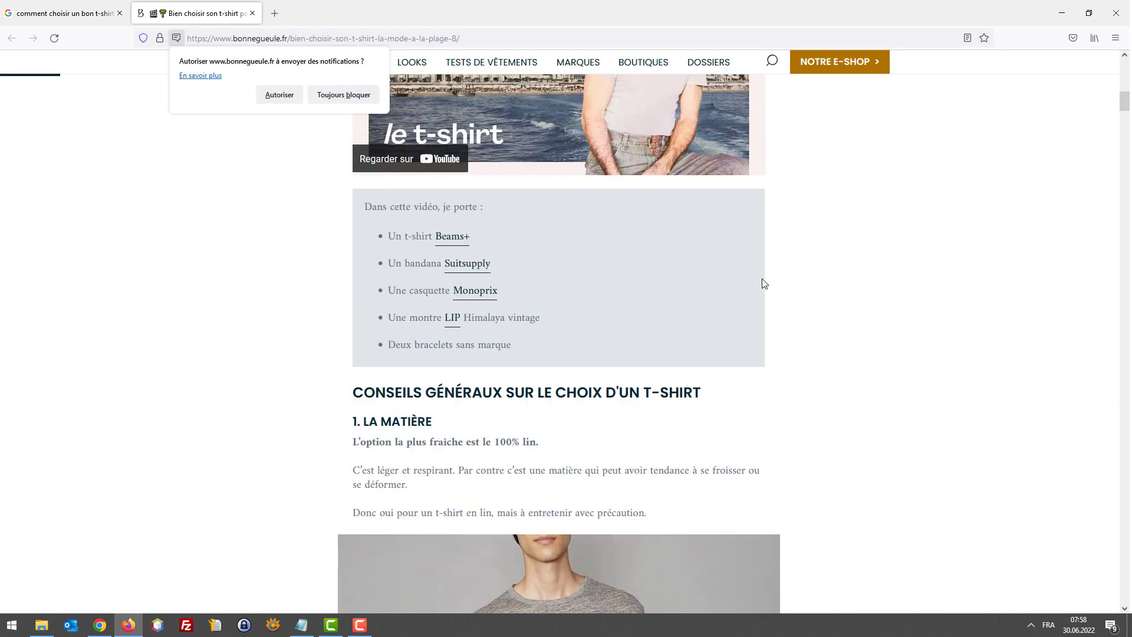
scroll(762, 284, "up", 15)
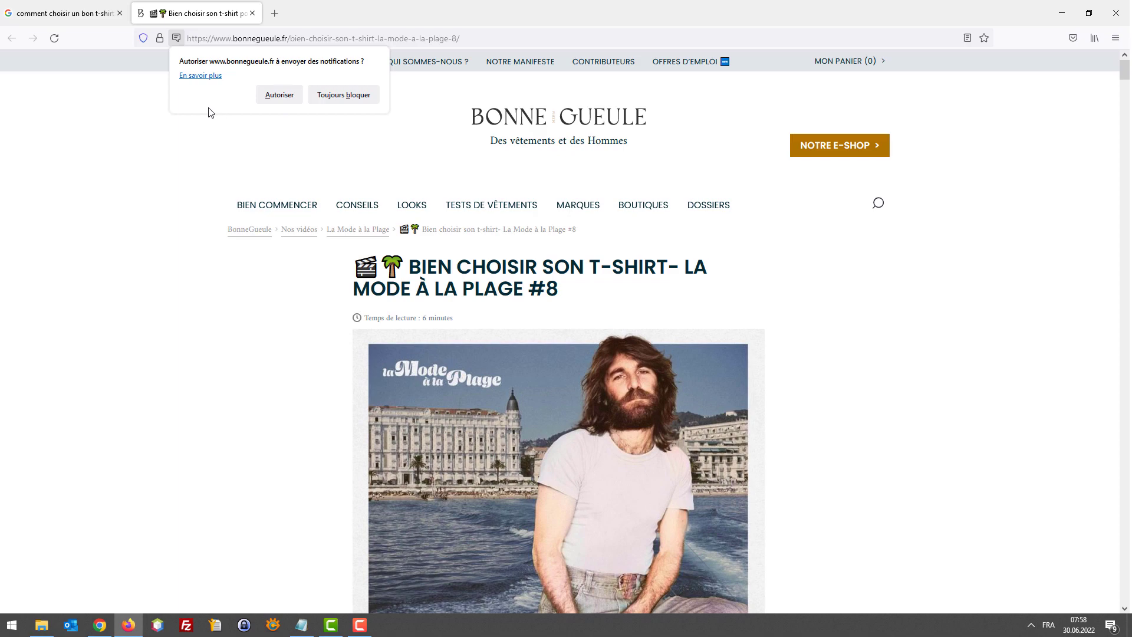
scroll(685, 159, "down", 20)
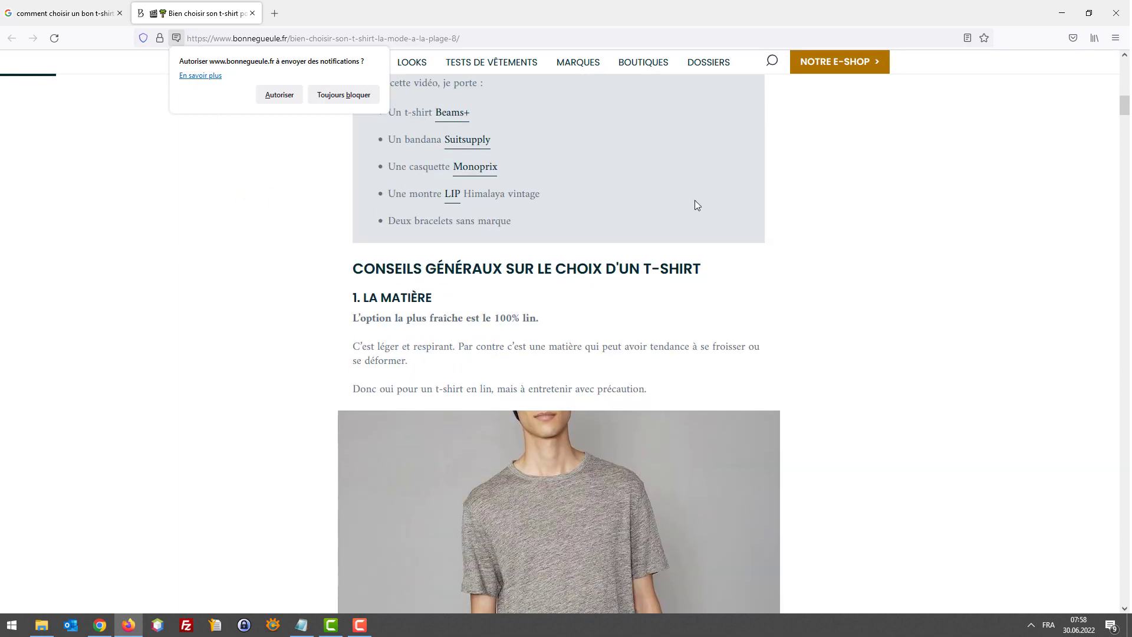
scroll(842, 194, "down", 10)
left_click_drag(1123, 198, 1128, 83)
scroll(961, 238, "down", 8)
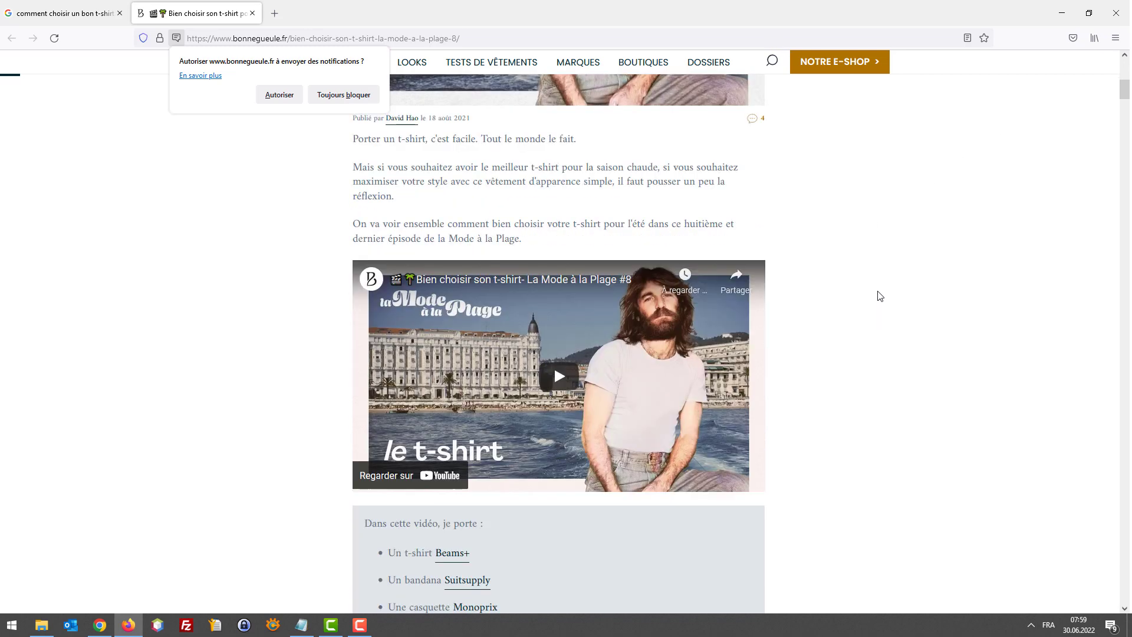
left_click(54, 9)
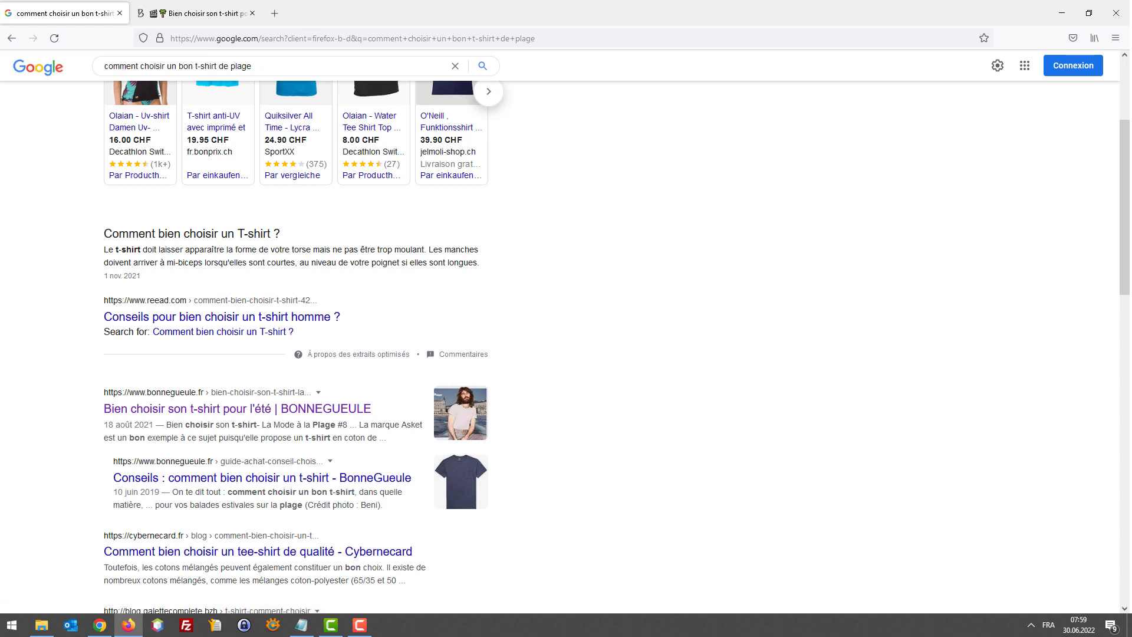
left_click(302, 625)
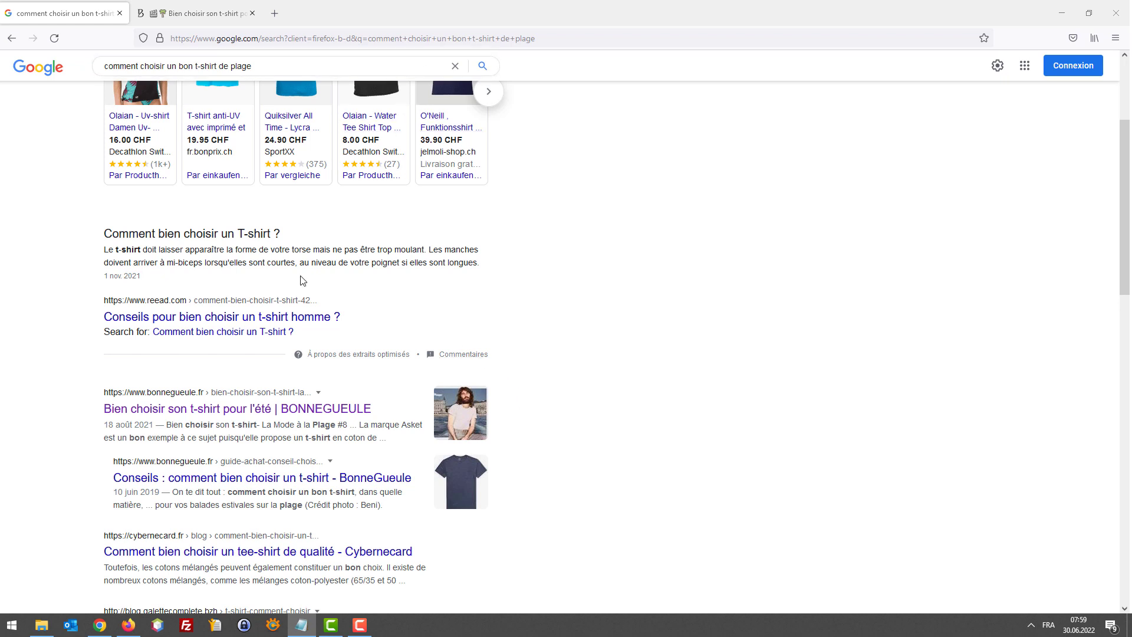
left_click(129, 625)
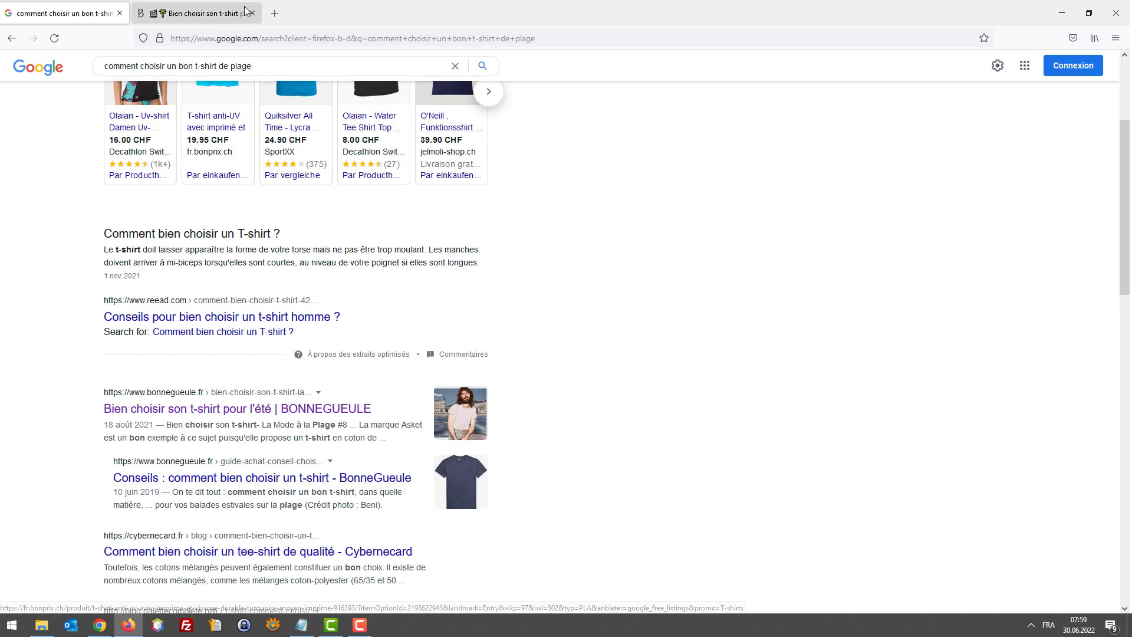
left_click(274, 13)
type("https://fr.wikipedia.org/wiki/GPT-3")
key("Return")
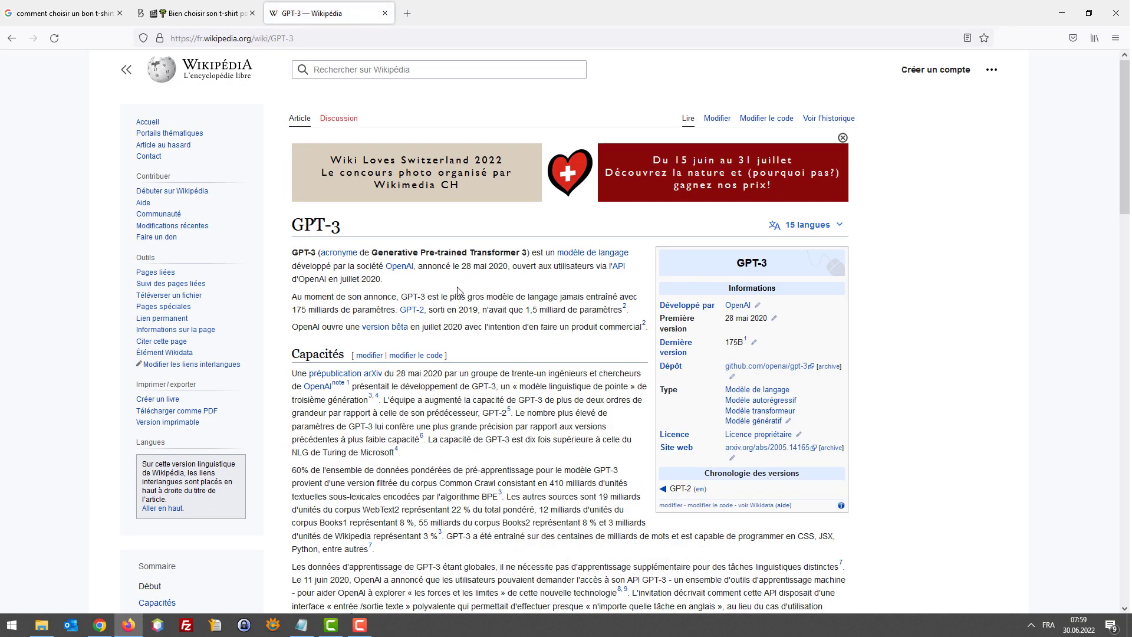
Examine the introduction of the GPT-3 article, from its title to the paragraph on the model's size.
left_click_drag(298, 224, 308, 225)
left_click(373, 279)
left_click_drag(301, 266, 591, 298)
left_click(487, 300)
scroll(502, 335, "down", 2)
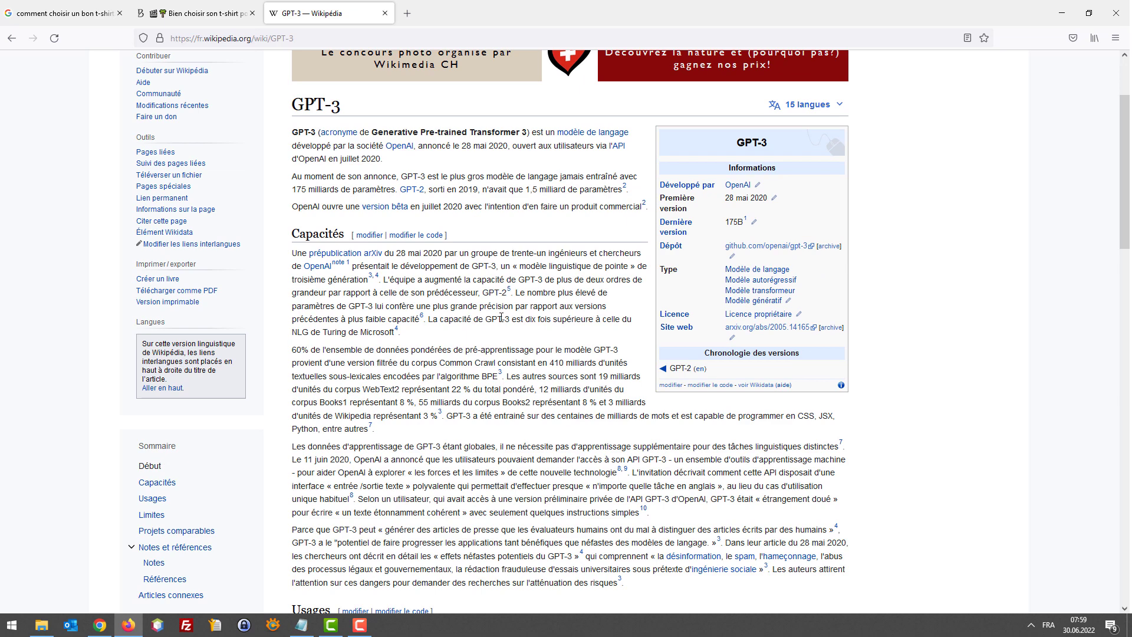
Search the GPT-3 article for "automati" and go through the occurrences to the passage under Usages.
key("ctrl+f")
type("automati")
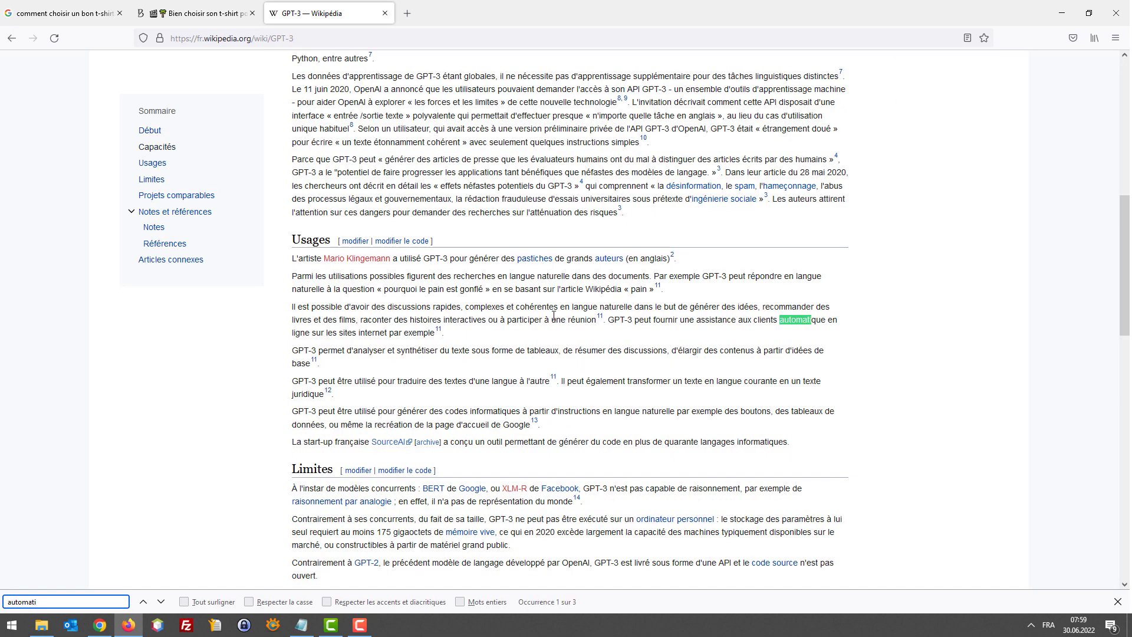
key("Return")
key("Return")
key("Return")
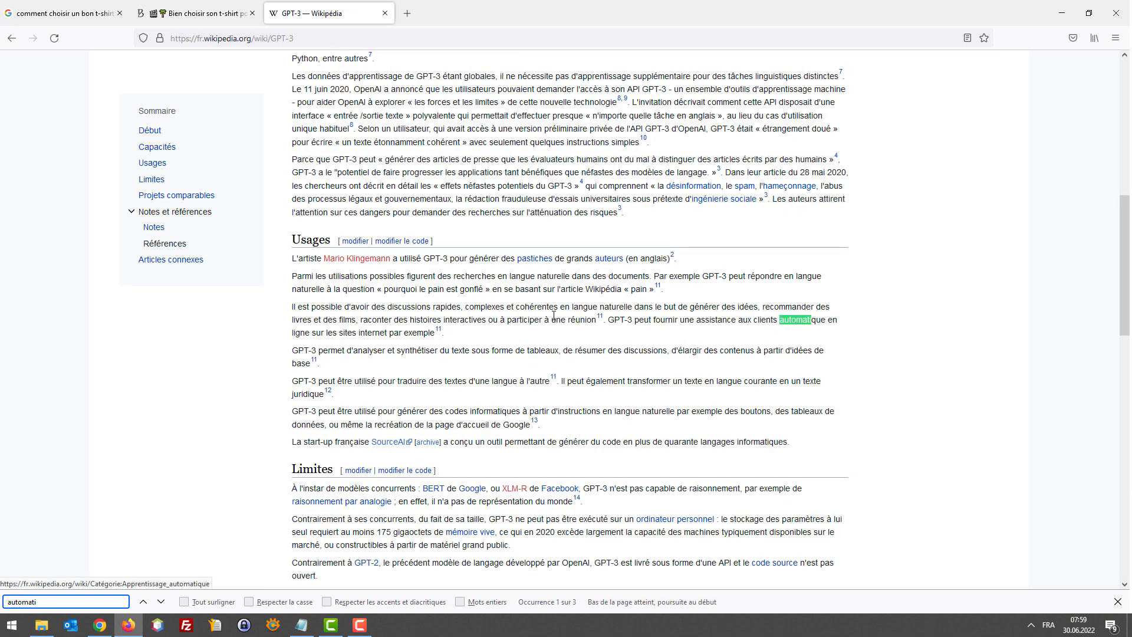
left_click(696, 303)
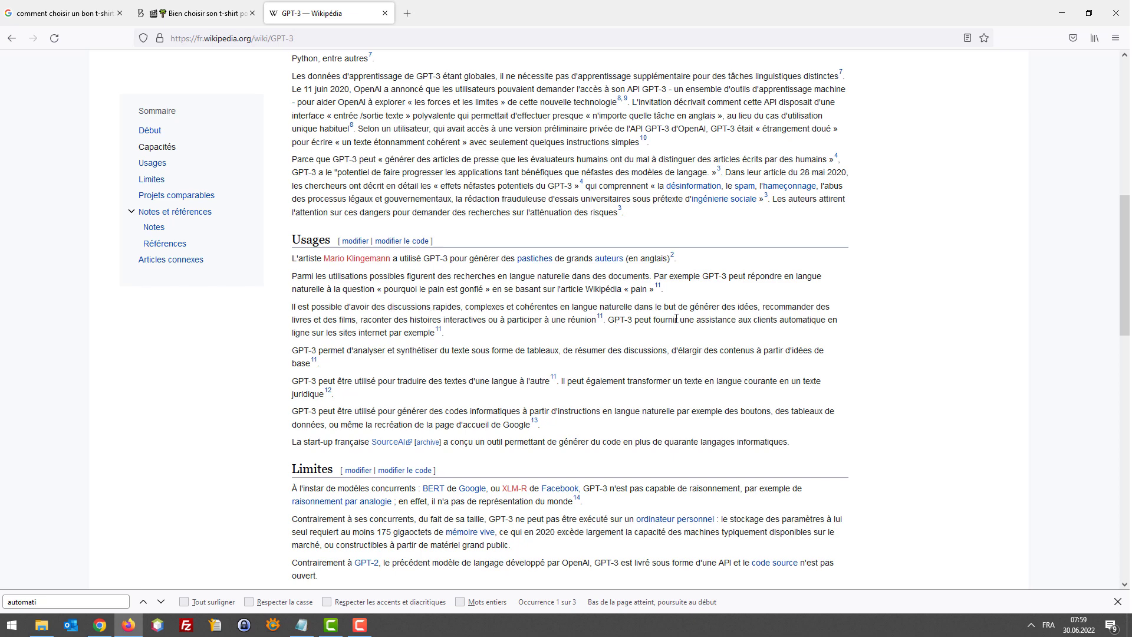
Highlight the Capacités quote "générer des articles de presse que les évaluateurs humains ont du mal à distinguer", then just "mal à distinguer".
scroll(447, 222, "up", 5)
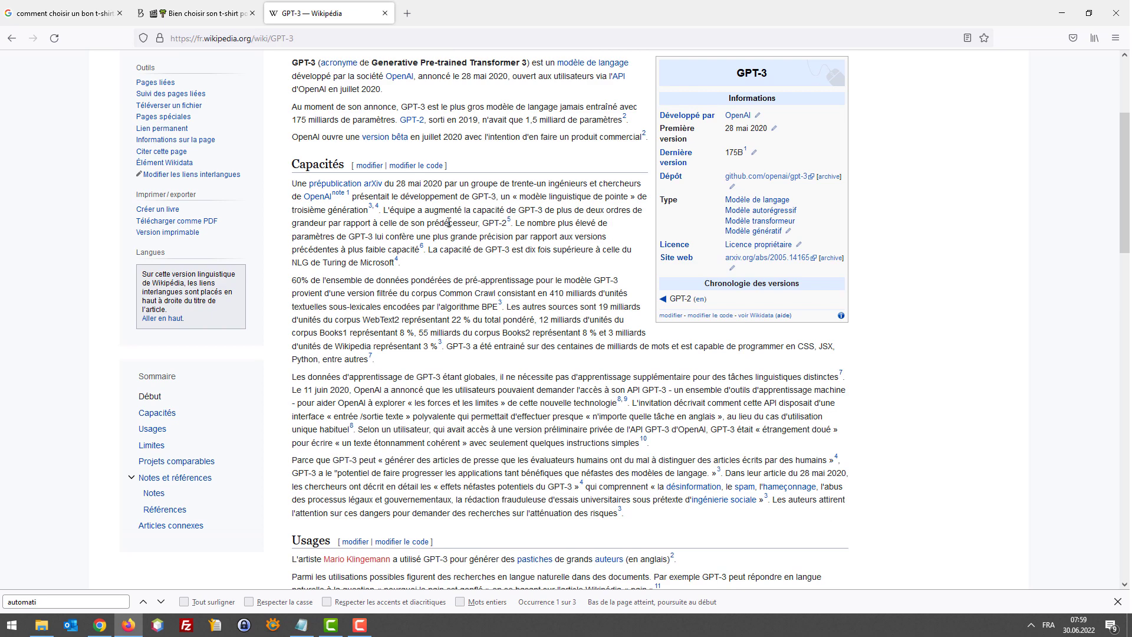
scroll(462, 239, "up", 1)
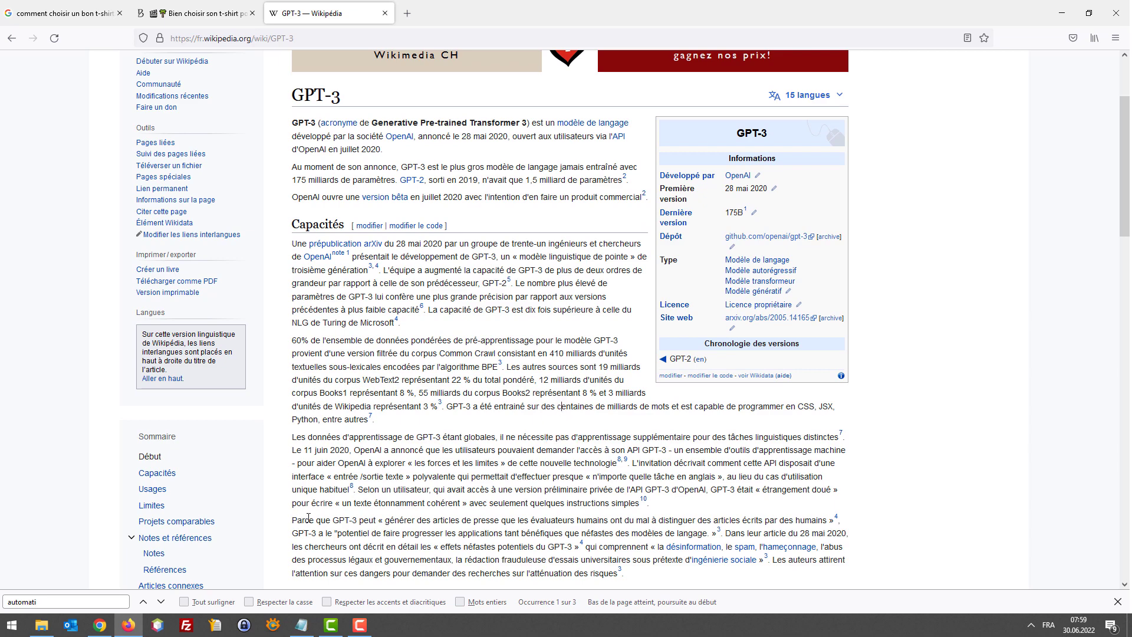
left_click_drag(333, 520, 825, 522)
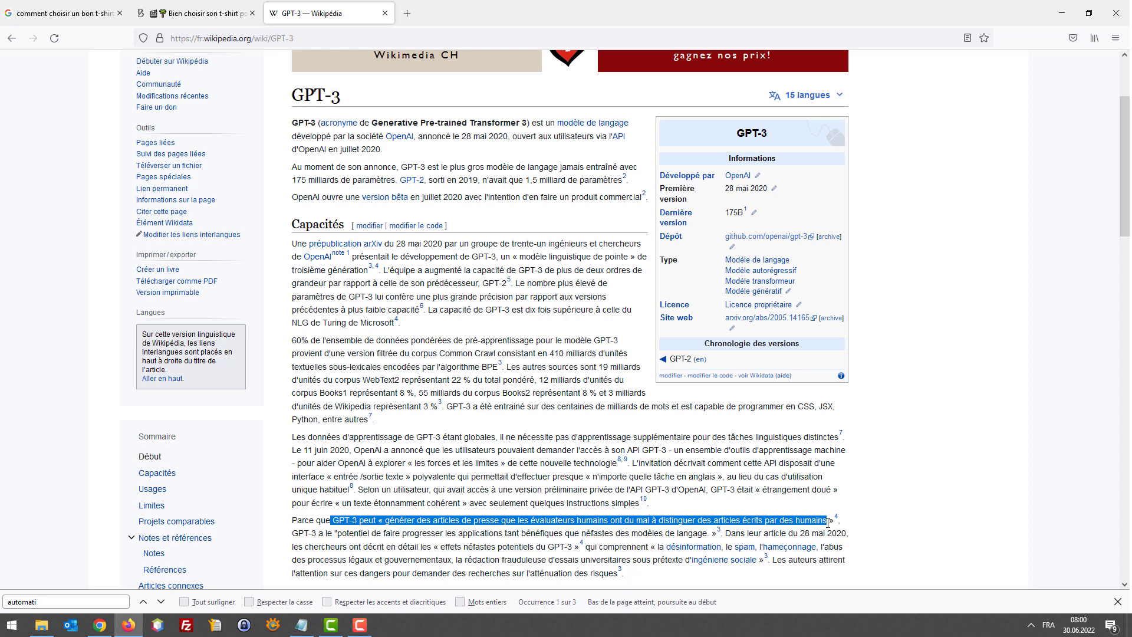
left_click_drag(828, 523, 387, 517)
left_click(733, 517)
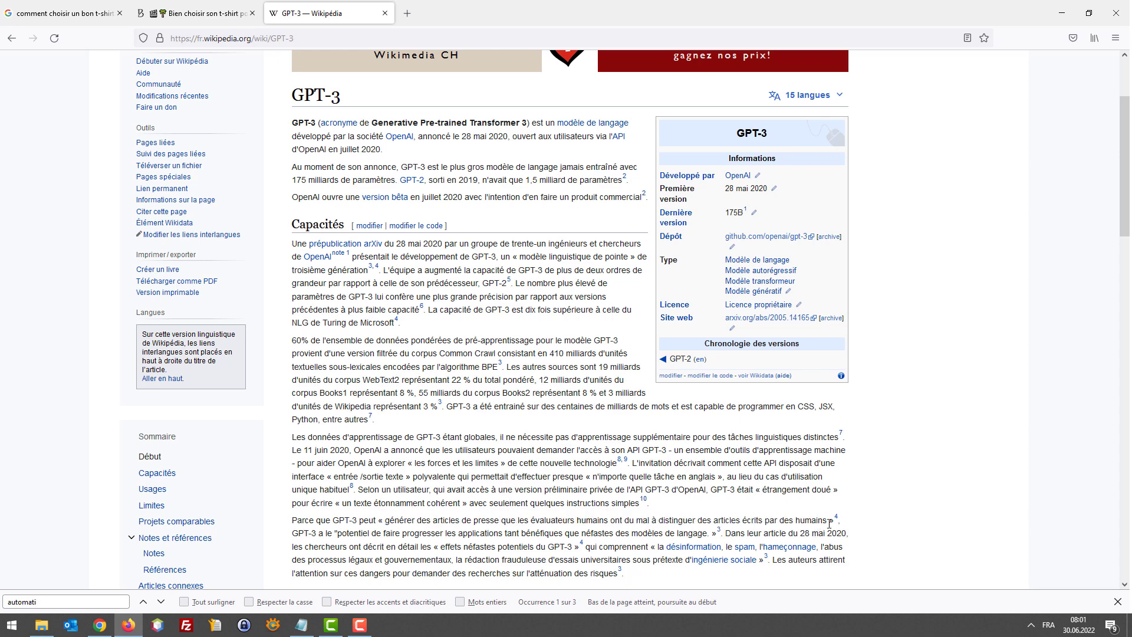
left_click_drag(828, 521, 386, 522)
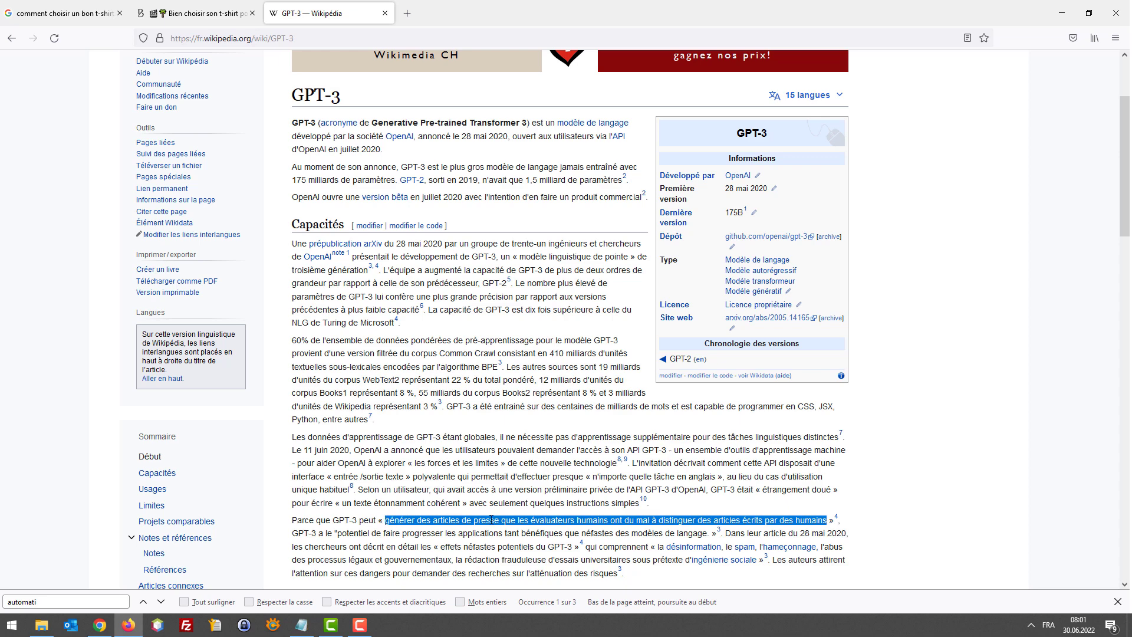
left_click(604, 519)
left_click_drag(611, 520, 645, 518)
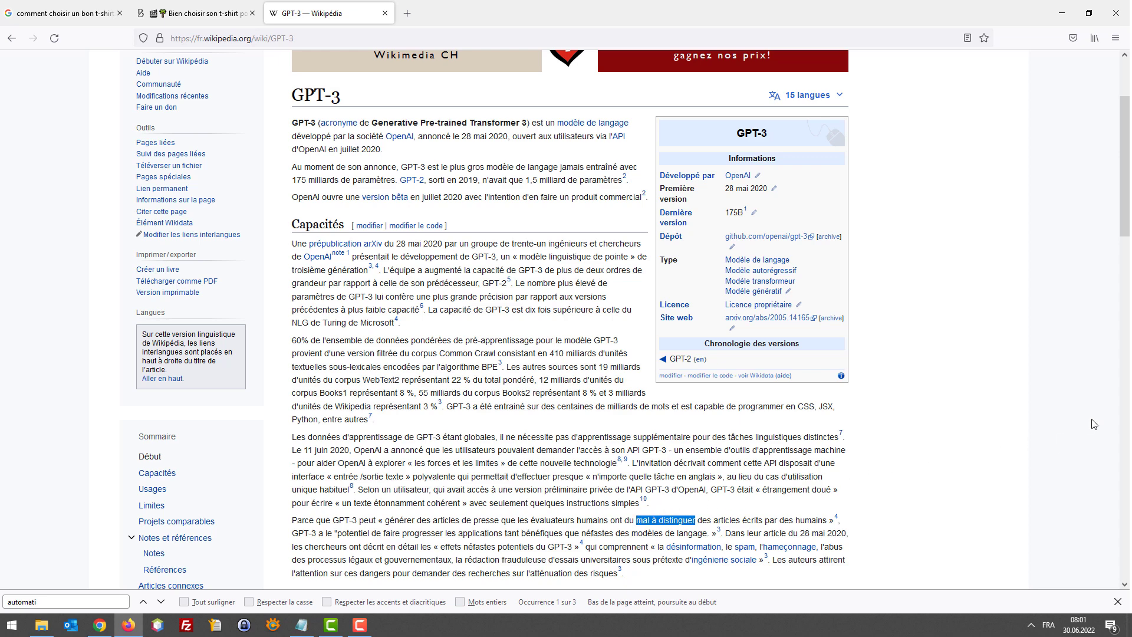
Compare the t-shirt article with the GPT-3 article, highlight the title "GPT-3", and return to the Google results.
left_click(195, 13)
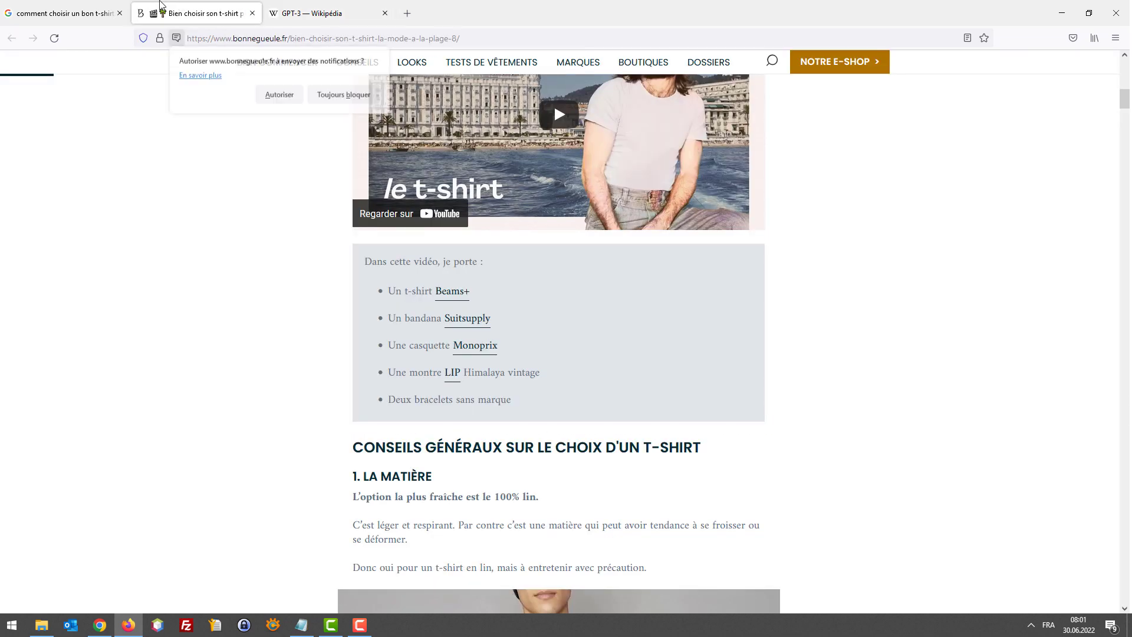
left_click(315, 7)
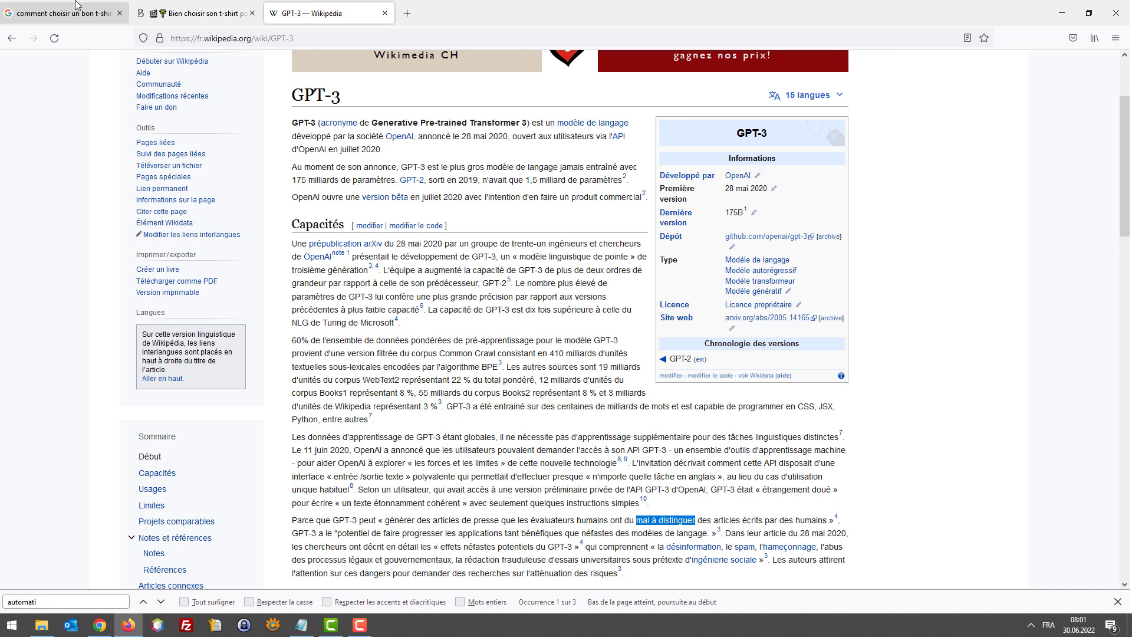
left_click_drag(288, 93, 333, 94)
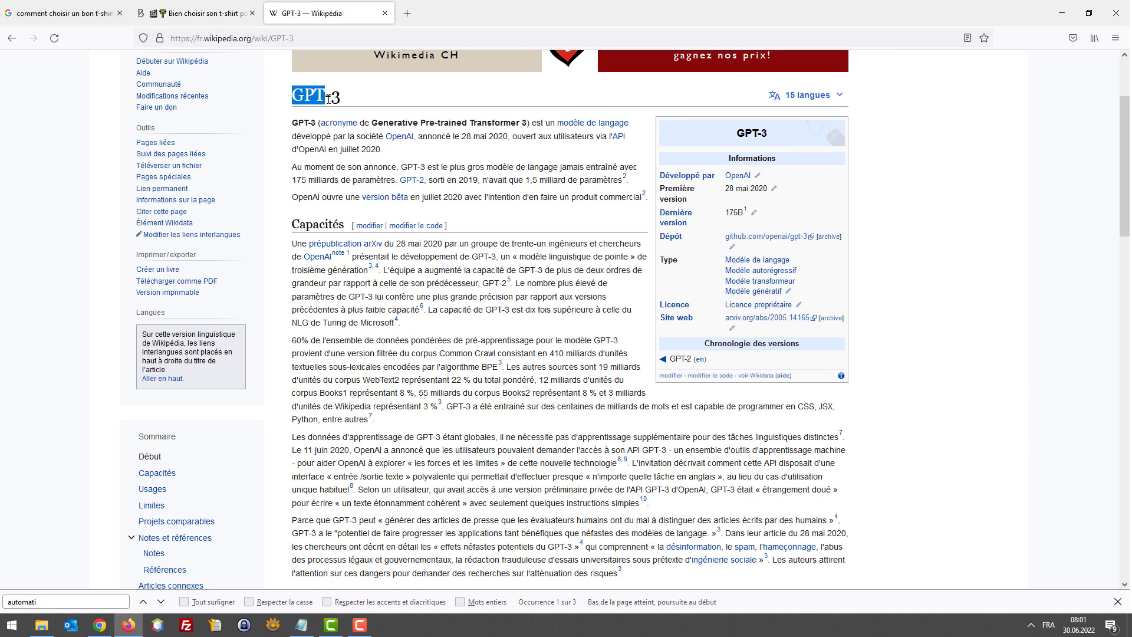
left_click(61, 13)
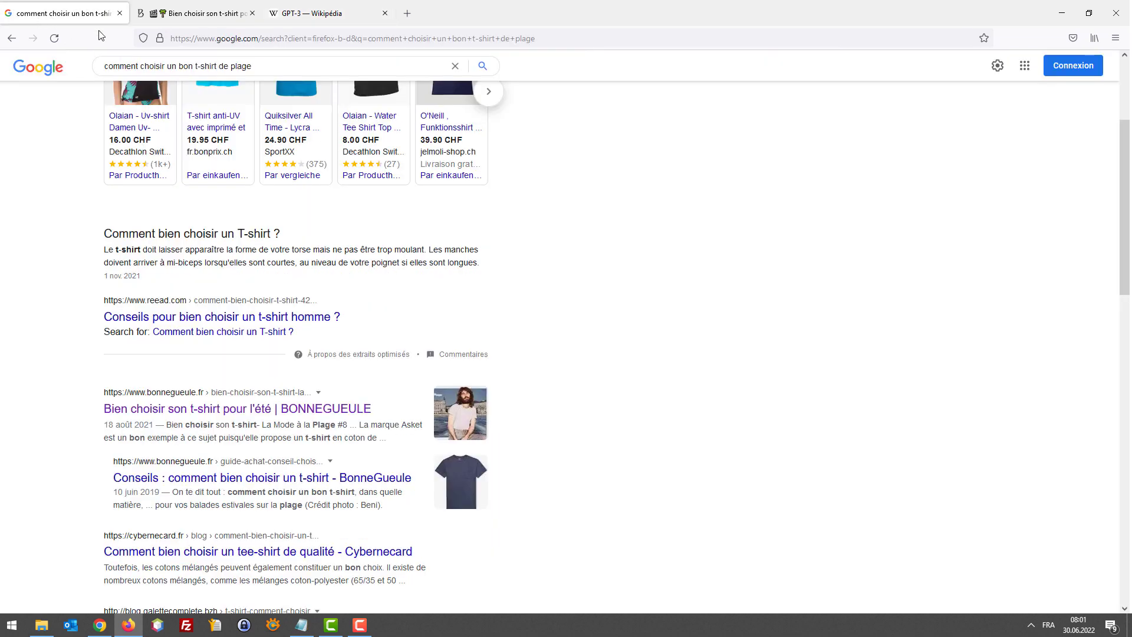
Switch to the Pull imprimé colibri product page in Chrome and highlight its short description beginning "Coupe classique, col rond".
left_click(99, 625)
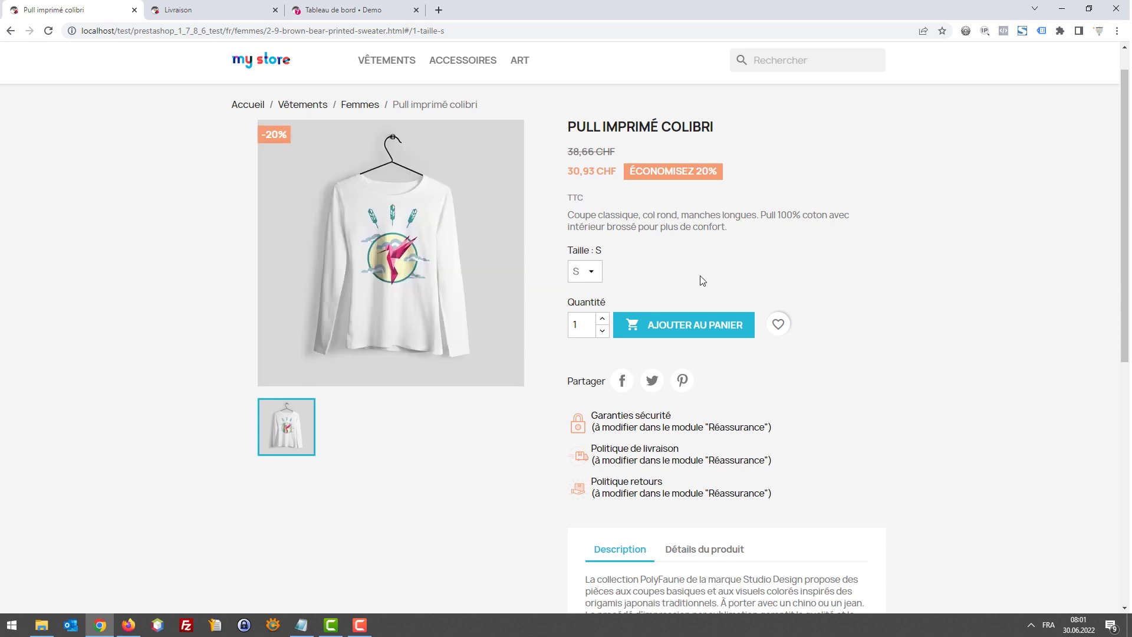
scroll(891, 300, "down", 3)
scroll(879, 301, "up", 3)
left_click_drag(740, 239, 567, 220)
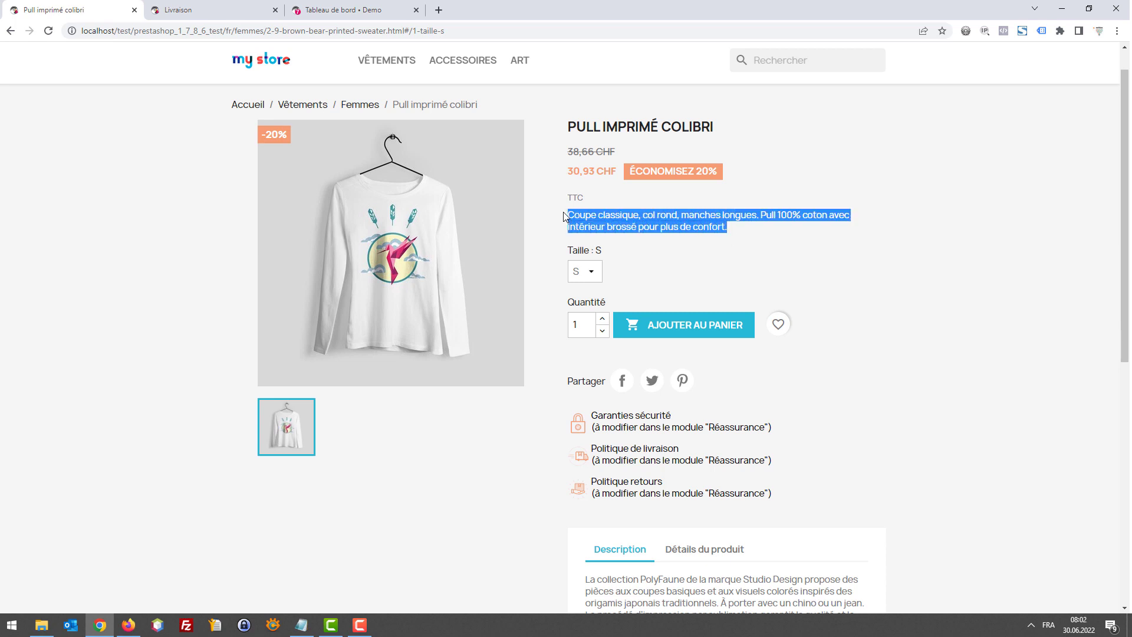
left_click(755, 223)
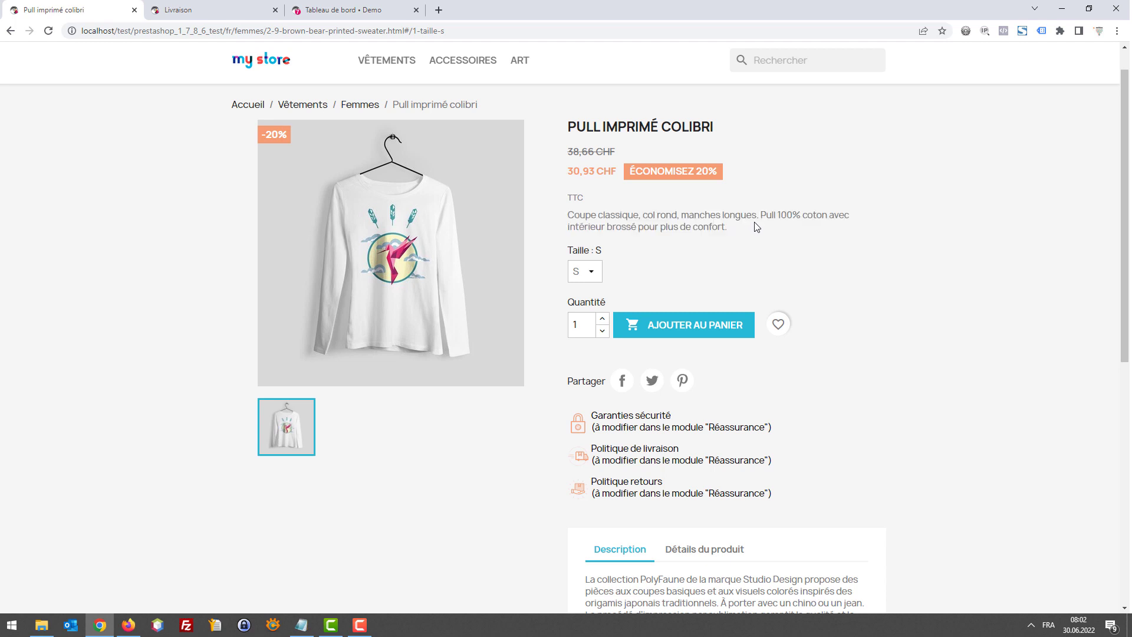
left_click_drag(744, 232, 571, 215)
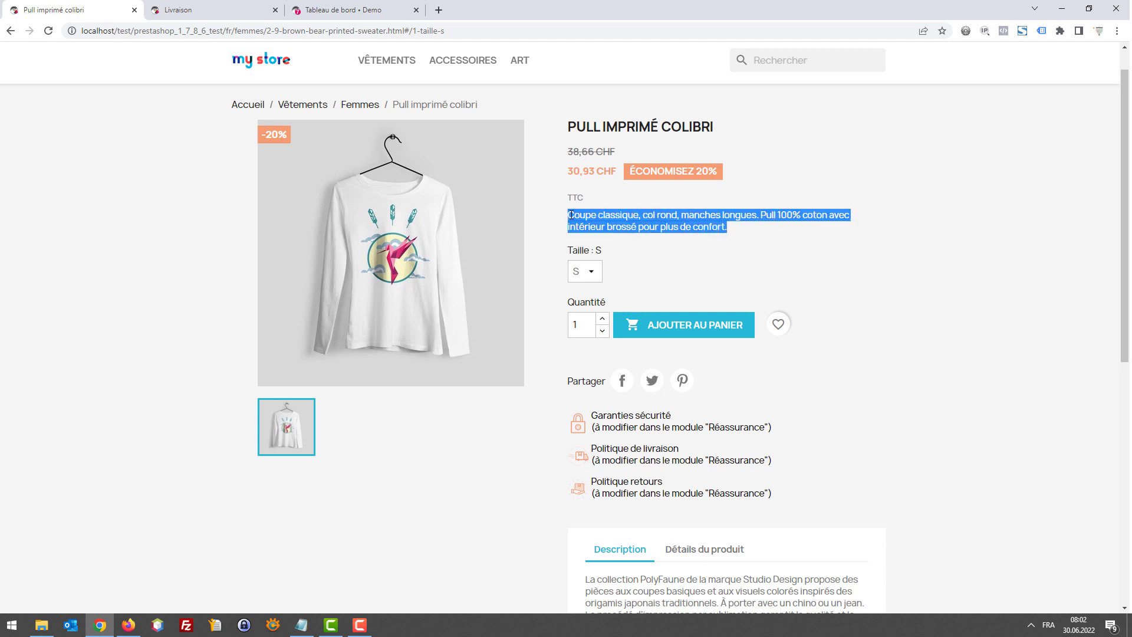
left_click(738, 233)
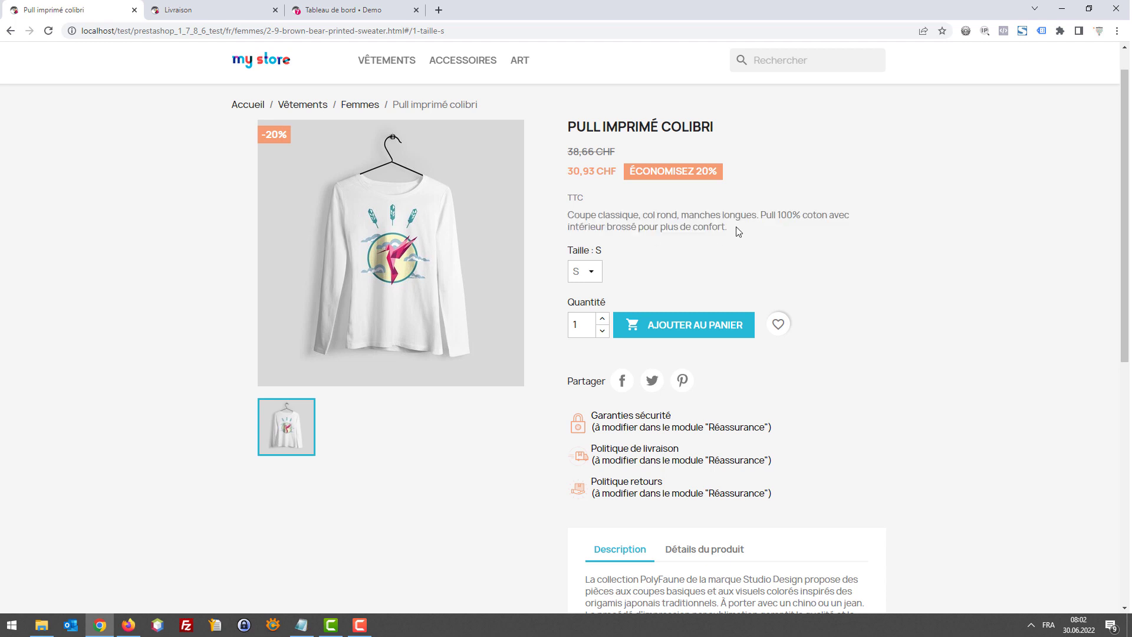
Examine the Description text of the Pull imprimé colibri product and return to the head of the page.
scroll(739, 233, "down", 2)
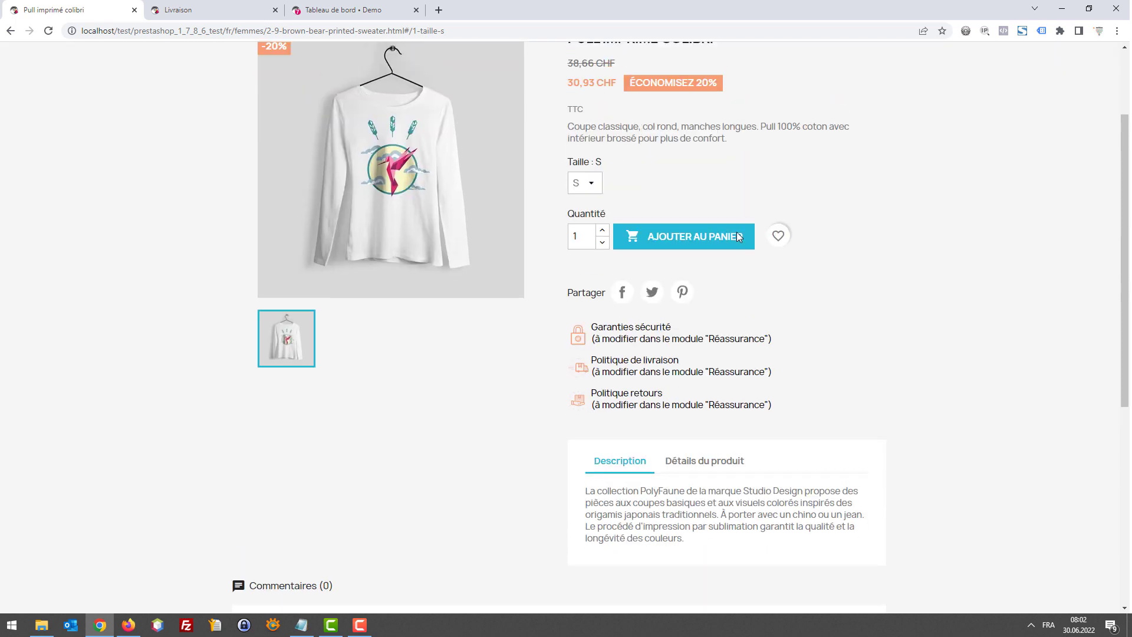
scroll(739, 235, "up", 1)
scroll(696, 225, "up", 2)
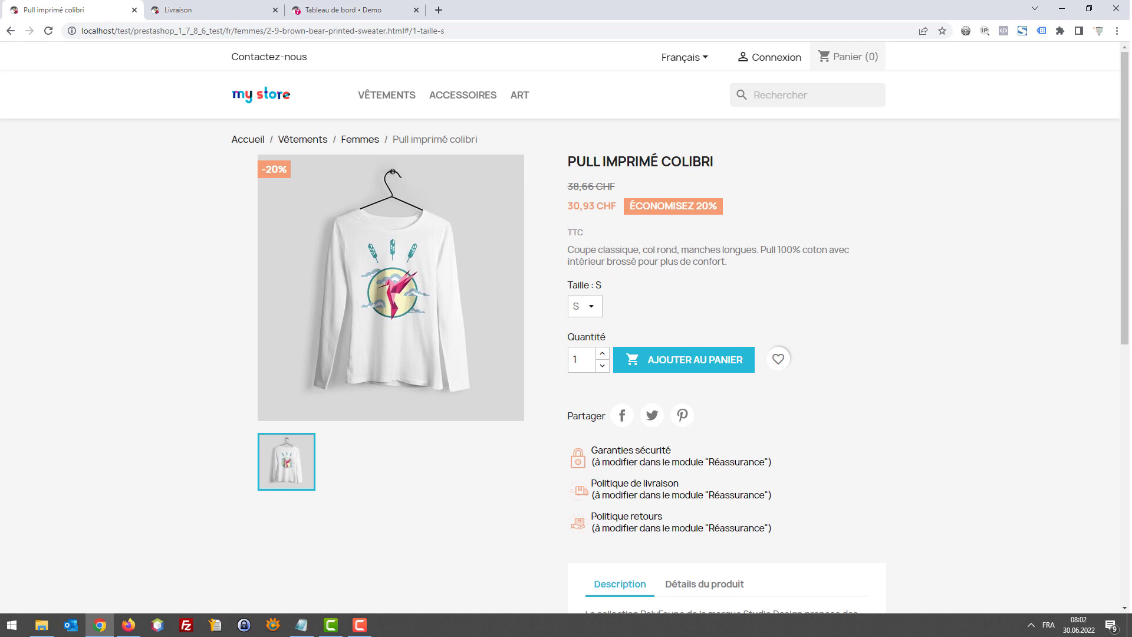
Switch to Firefox, open jumbo.ch in a new tab, and decline the News JUMBO subscription.
key("alt+Tab")
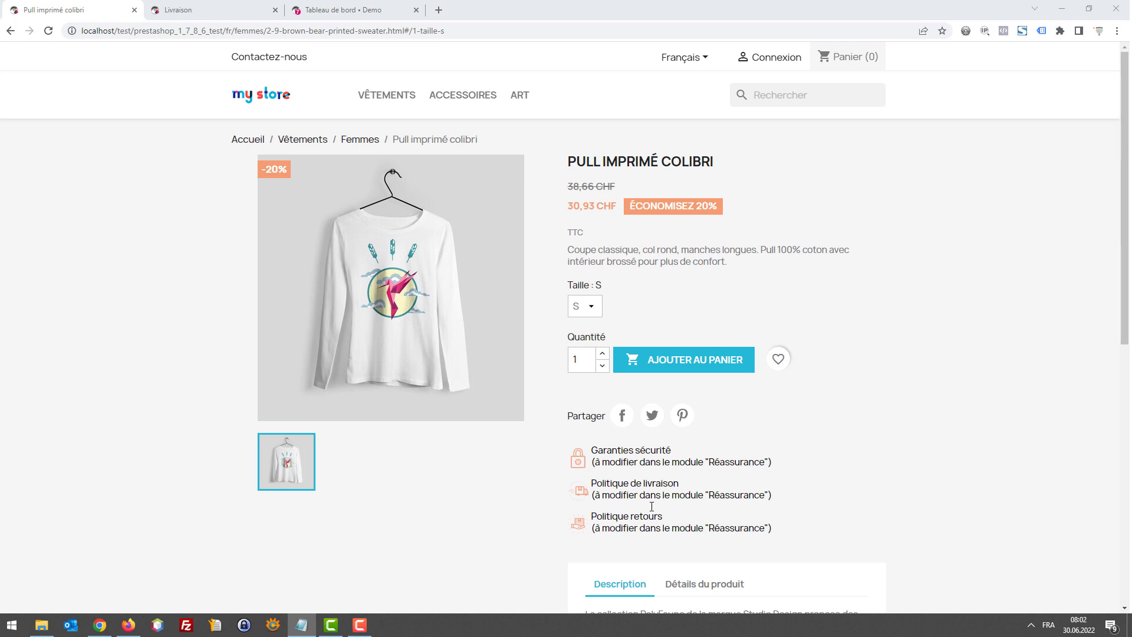
left_click(128, 625)
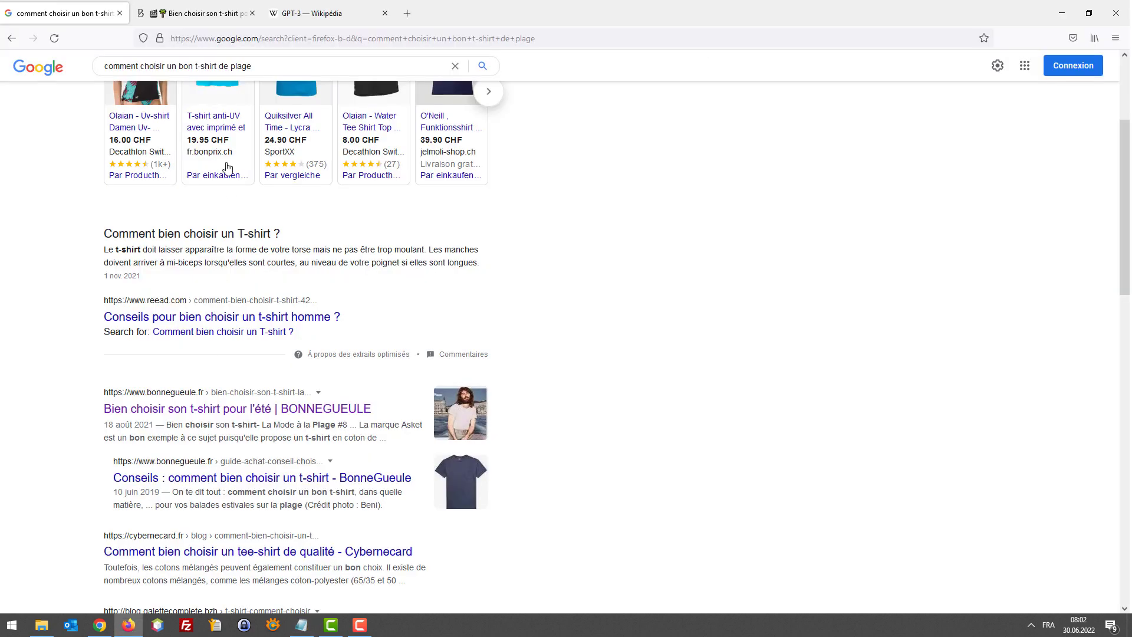
left_click(408, 13)
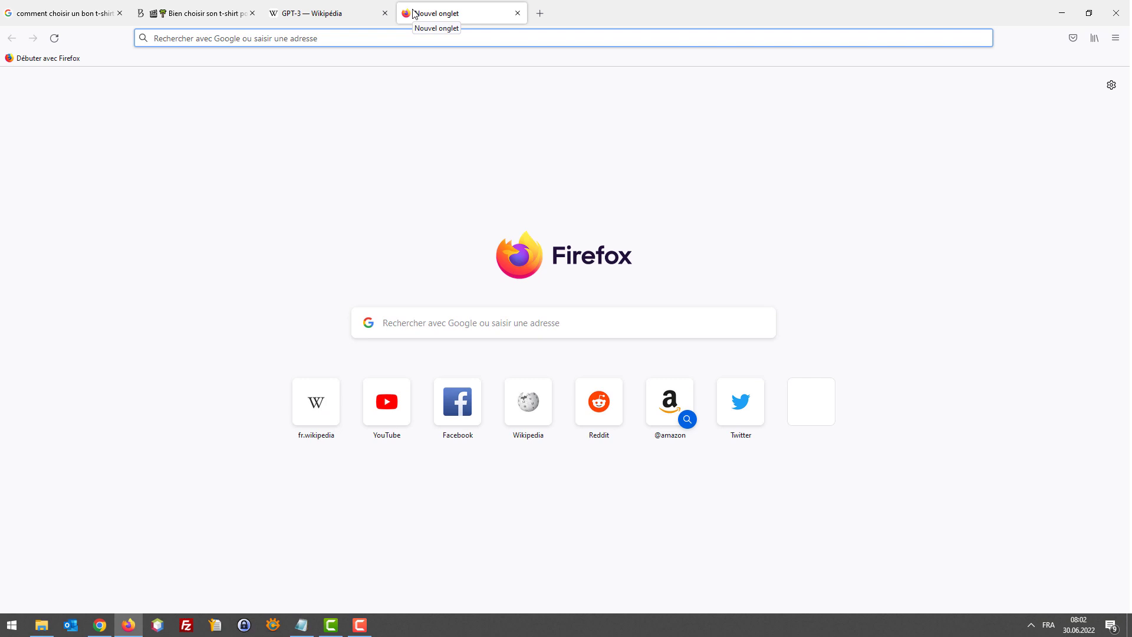
type("jumbo.ch")
key("Return")
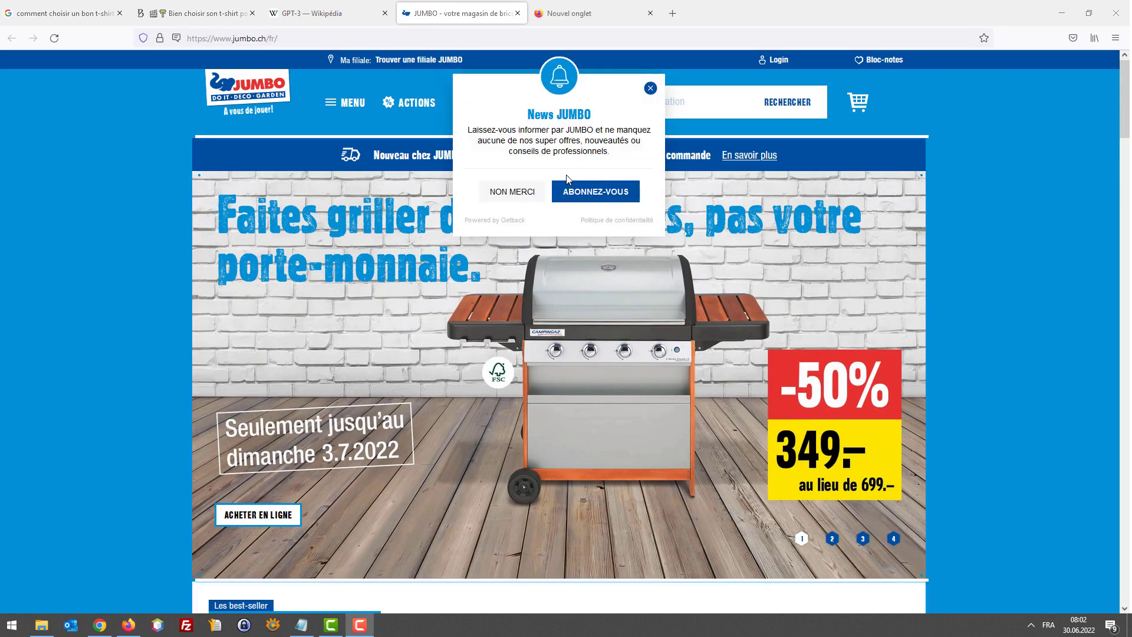
left_click(511, 191)
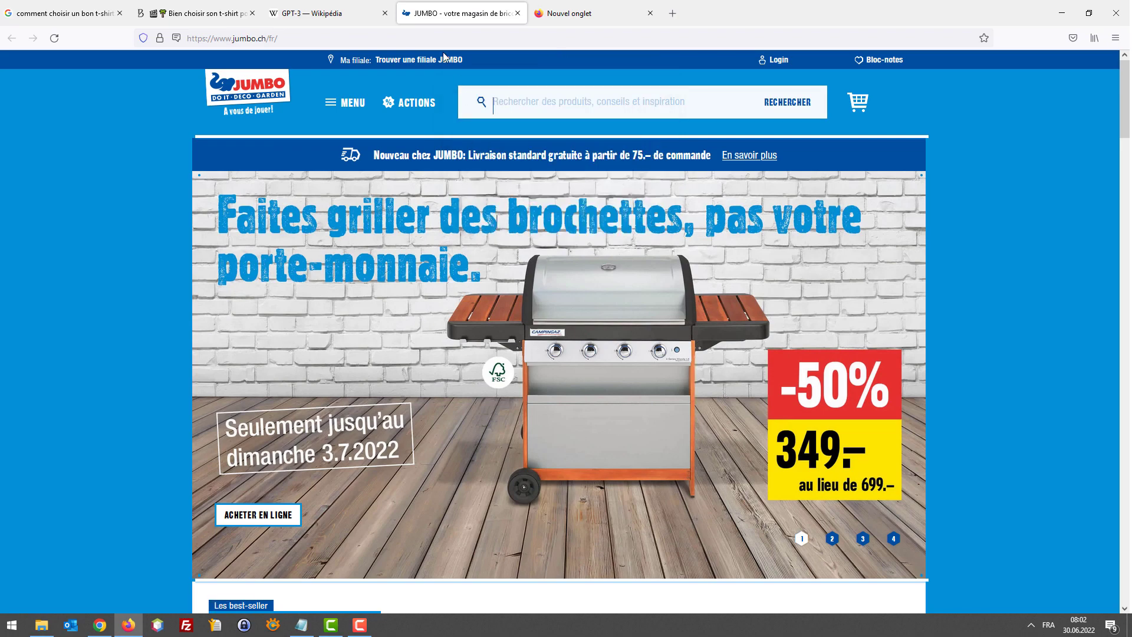
Open the product page of the Piscine Deluxe Splash Frame Set 300 cm from the homepage banner.
left_click(427, 37)
scroll(469, 194, "down", 10)
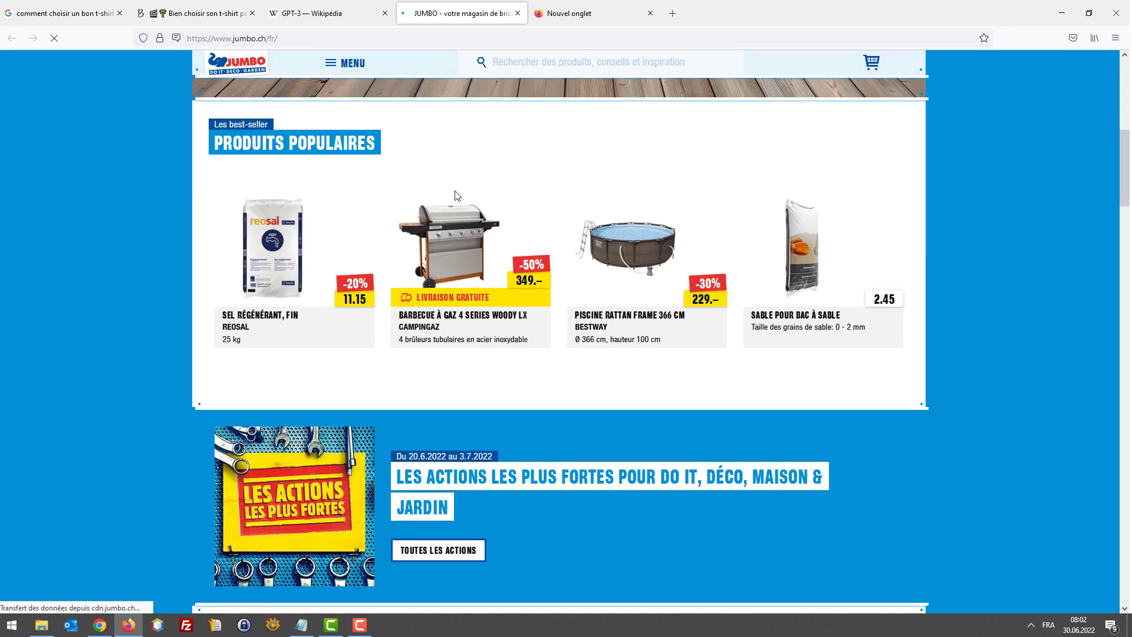
left_click(458, 235)
key("alt+Left")
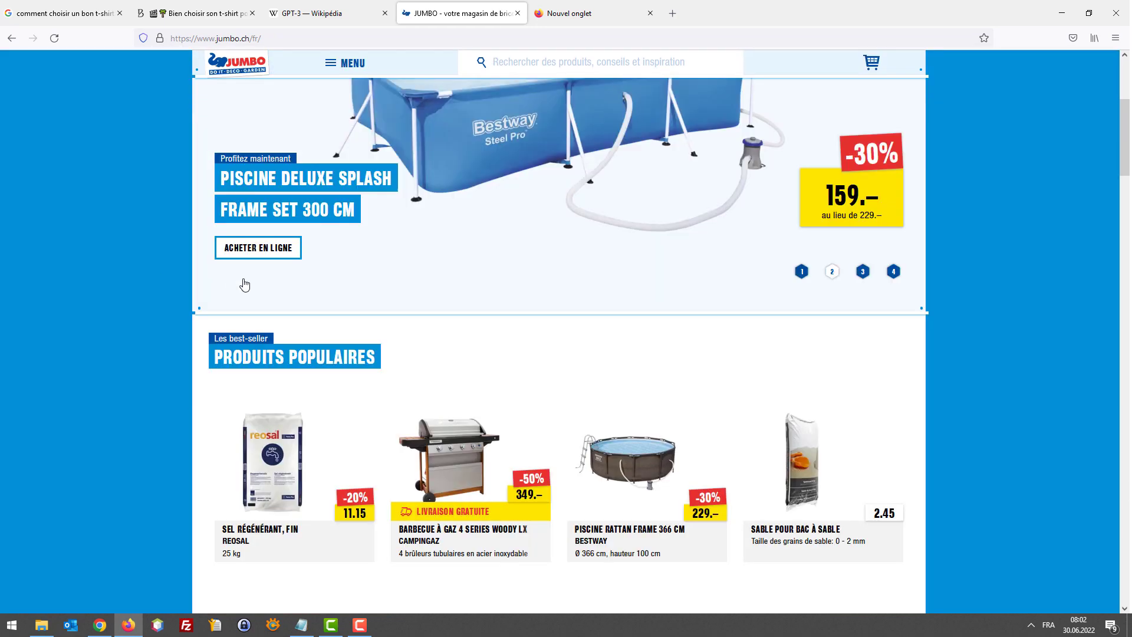
left_click(245, 285)
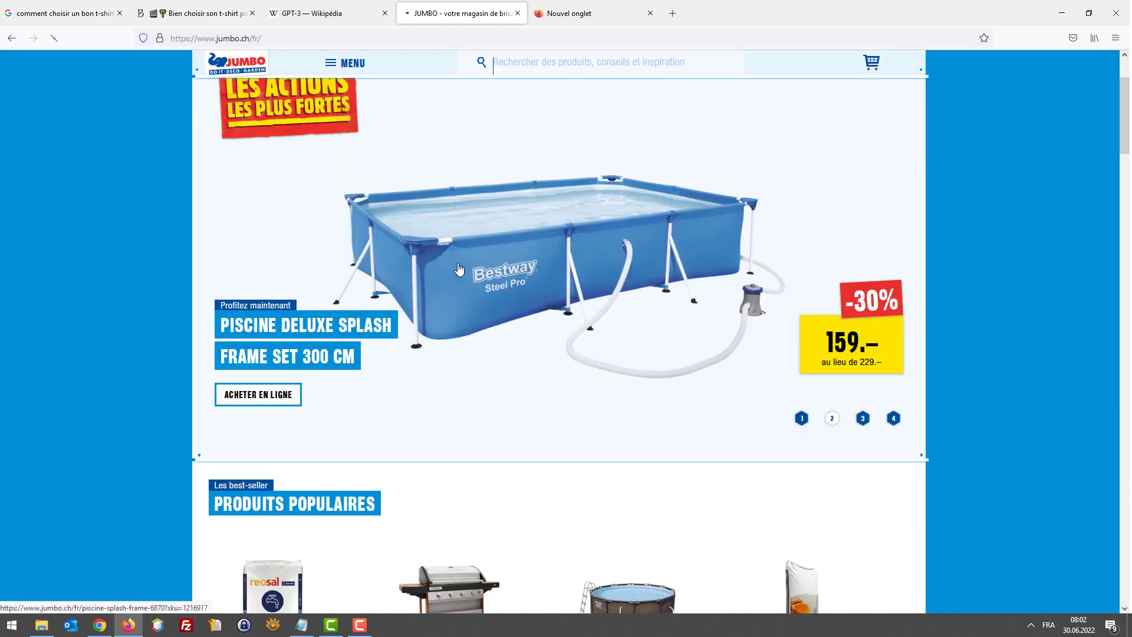
Dismiss the prompt to select a JUMBO branch and return to the head of the pool's product page.
scroll(170, 188, "down", 10)
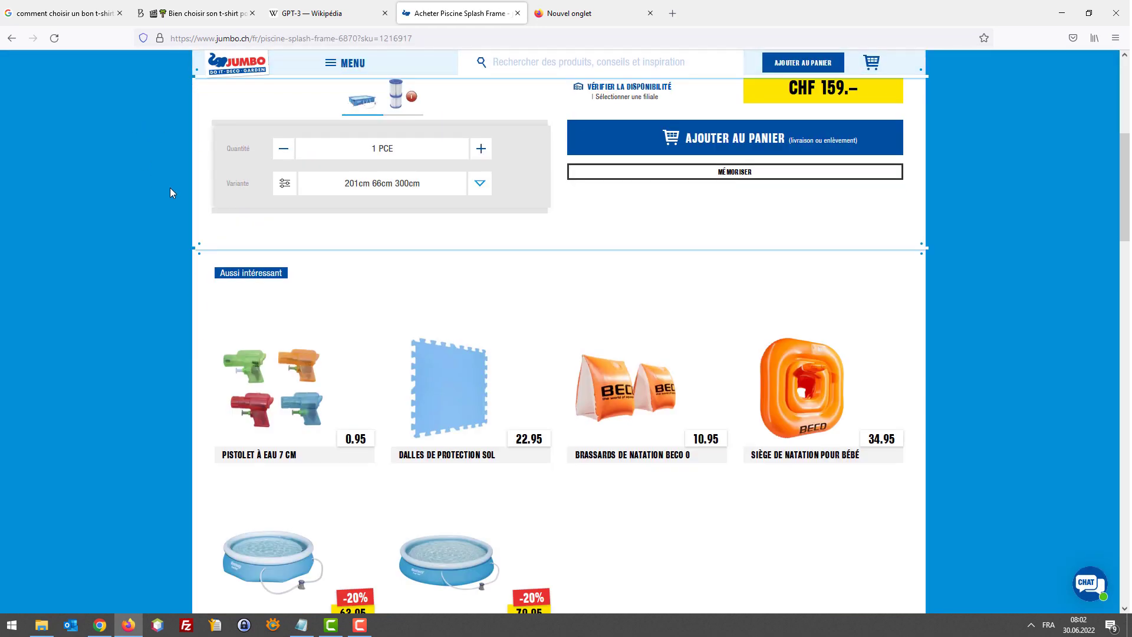
scroll(165, 177, "up", 6)
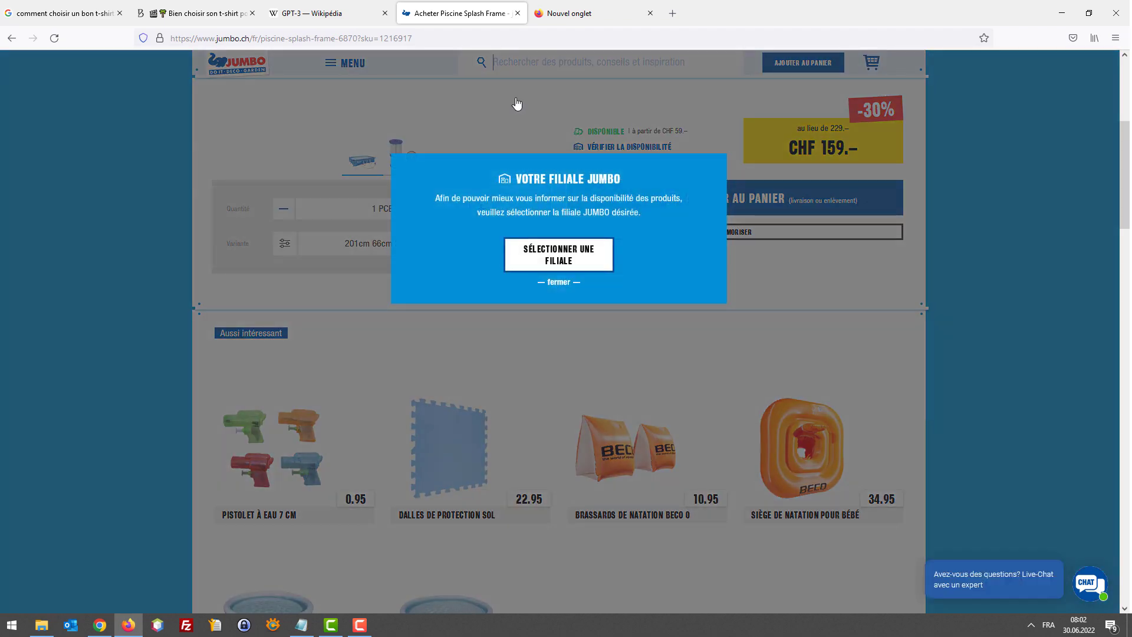
left_click(572, 277)
scroll(590, 290, "up", 5)
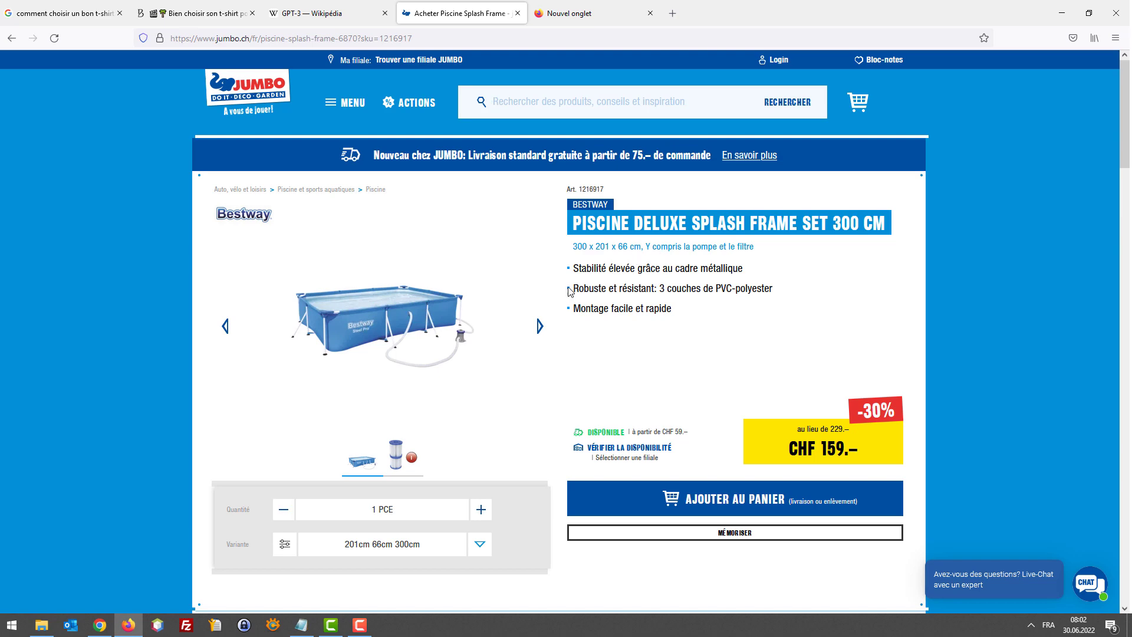
View the pool's main photo enlarged and close the enlarged view.
scroll(560, 283, "down", 4)
scroll(490, 290, "up", 4)
left_click(363, 270)
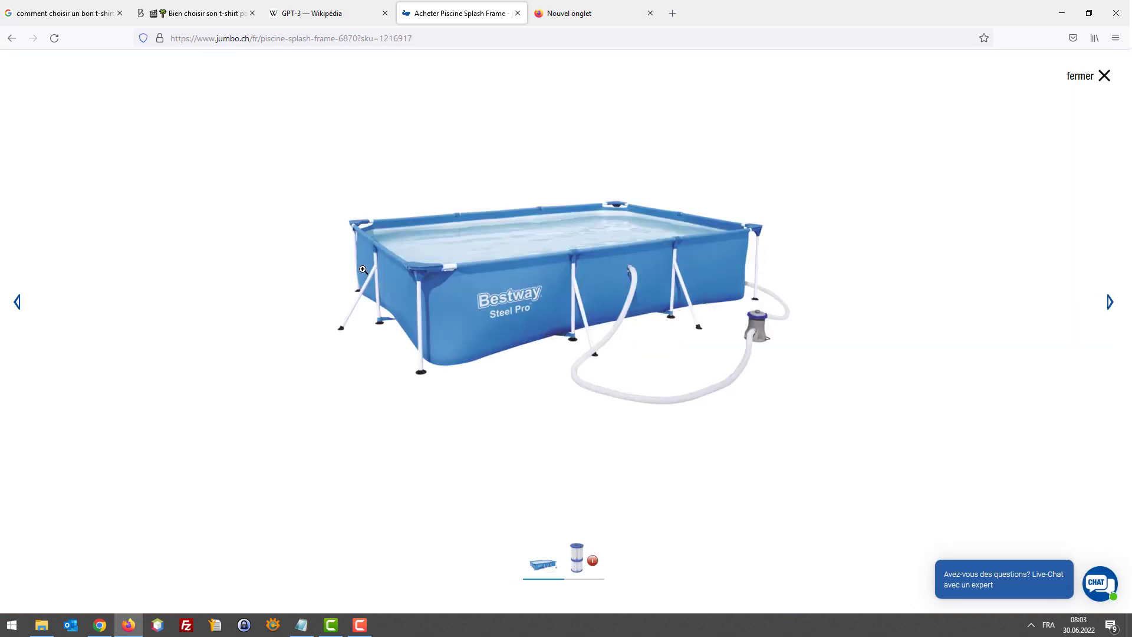
left_click(1104, 76)
left_click(386, 312)
left_click(1107, 77)
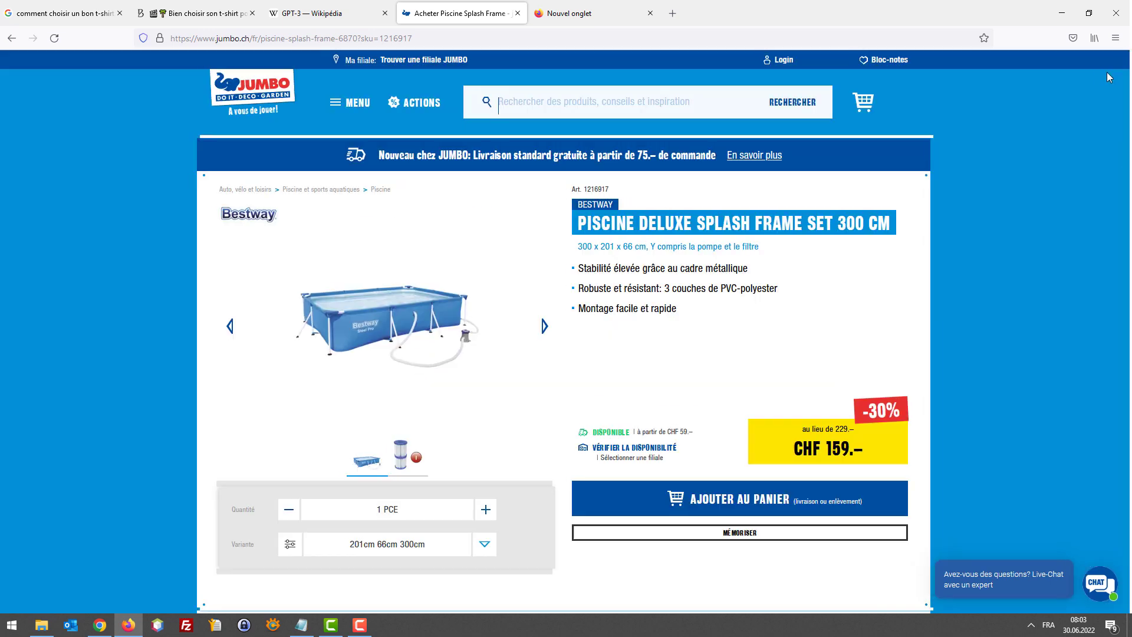
Highlight in turn the pool's three selling points on metal frame stability, PVC-polyester layers, and easy assembly.
left_click_drag(581, 271, 714, 270)
left_click(714, 270)
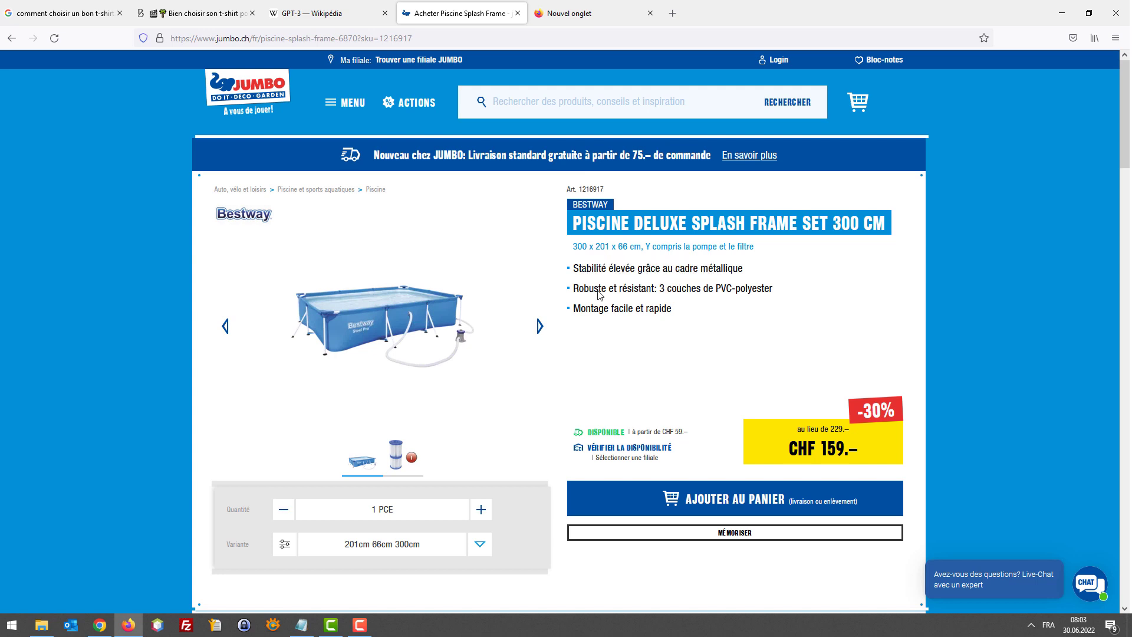
left_click_drag(593, 290, 721, 289)
left_click(716, 289)
left_click_drag(604, 307, 664, 310)
left_click(661, 309)
Find the Infos produit section on the pool's page and highlight its descriptive paragraph.
scroll(620, 310, "down", 4)
scroll(625, 313, "down", 4)
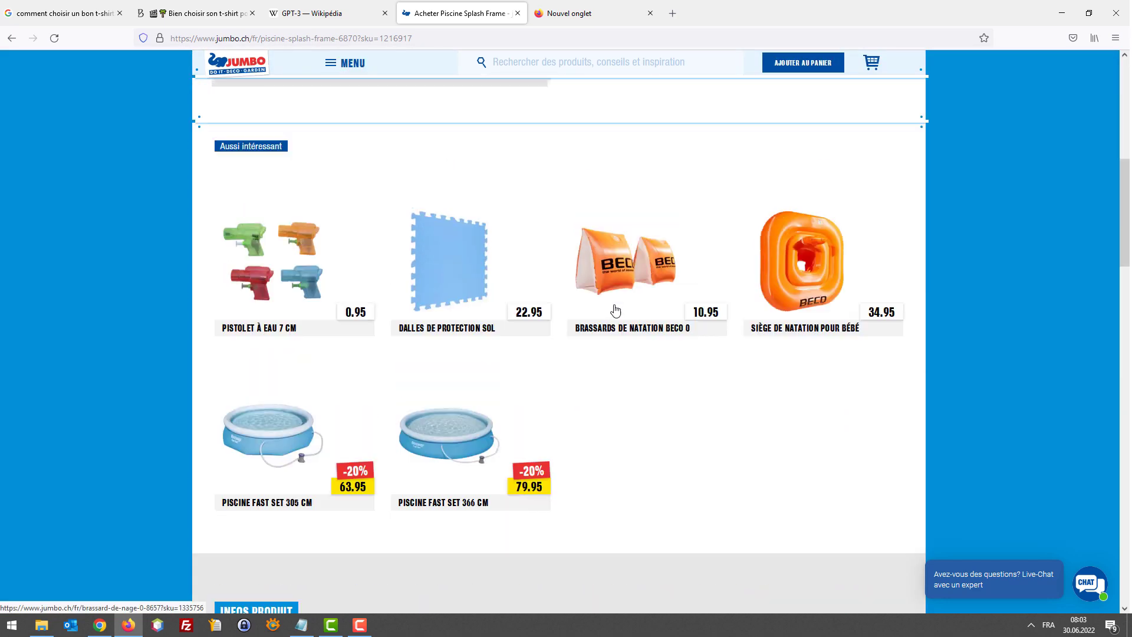
scroll(645, 319, "up", 8)
scroll(678, 314, "down", 12)
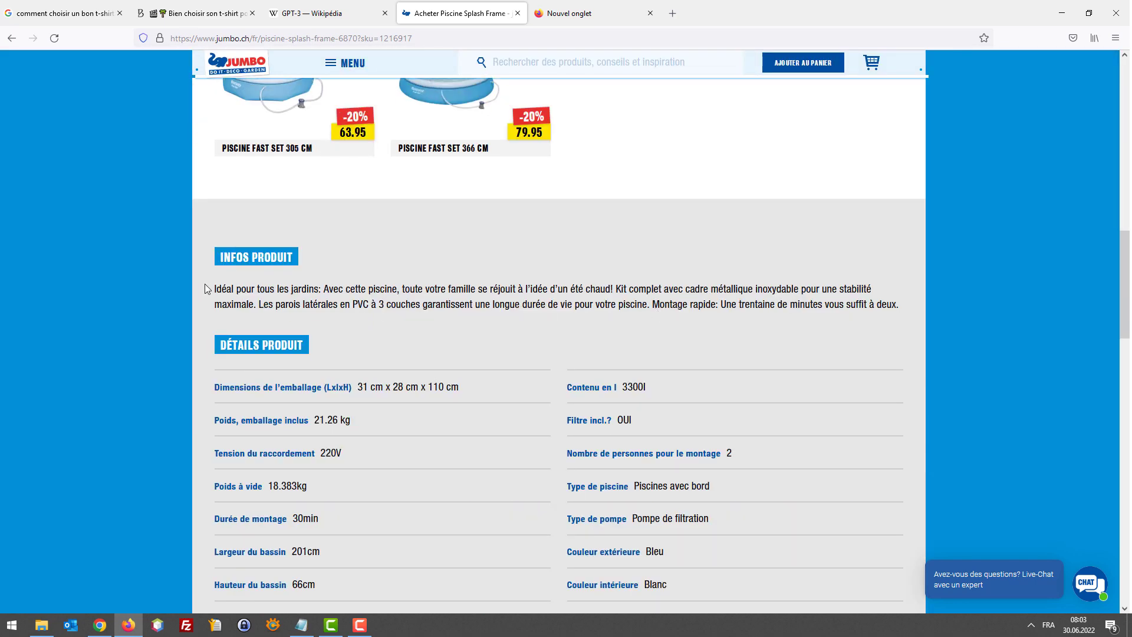
left_click_drag(209, 287, 897, 304)
Highlight the specifications in the Détails produit table and look through its remaining rows.
scroll(447, 294, "down", 1)
scroll(234, 286, "down", 3)
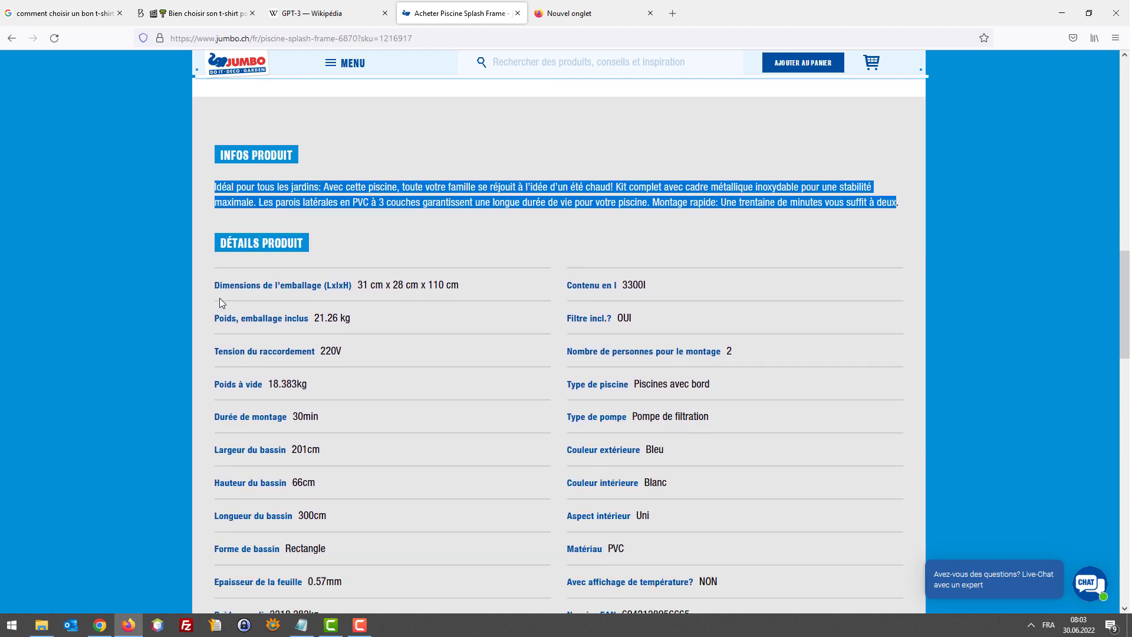
left_click_drag(214, 207, 656, 402)
scroll(683, 392, "down", 4)
Reopen the enlarged pool photo from the head of the page, examine the filter pump, and close the photo.
scroll(695, 384, "up", 15)
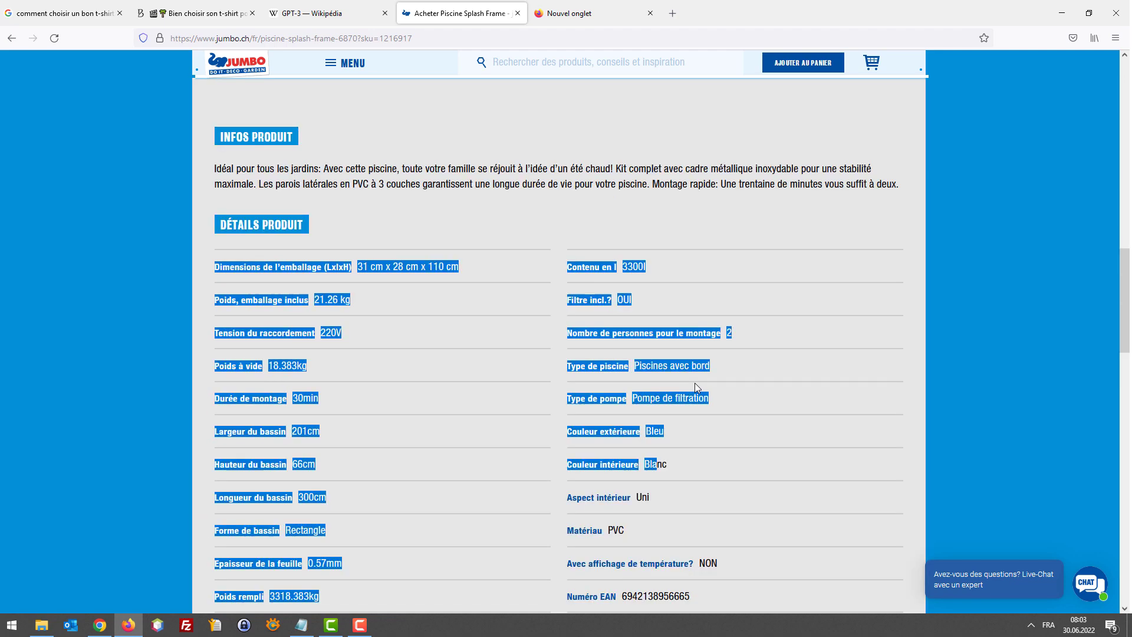
scroll(709, 361, "up", 5)
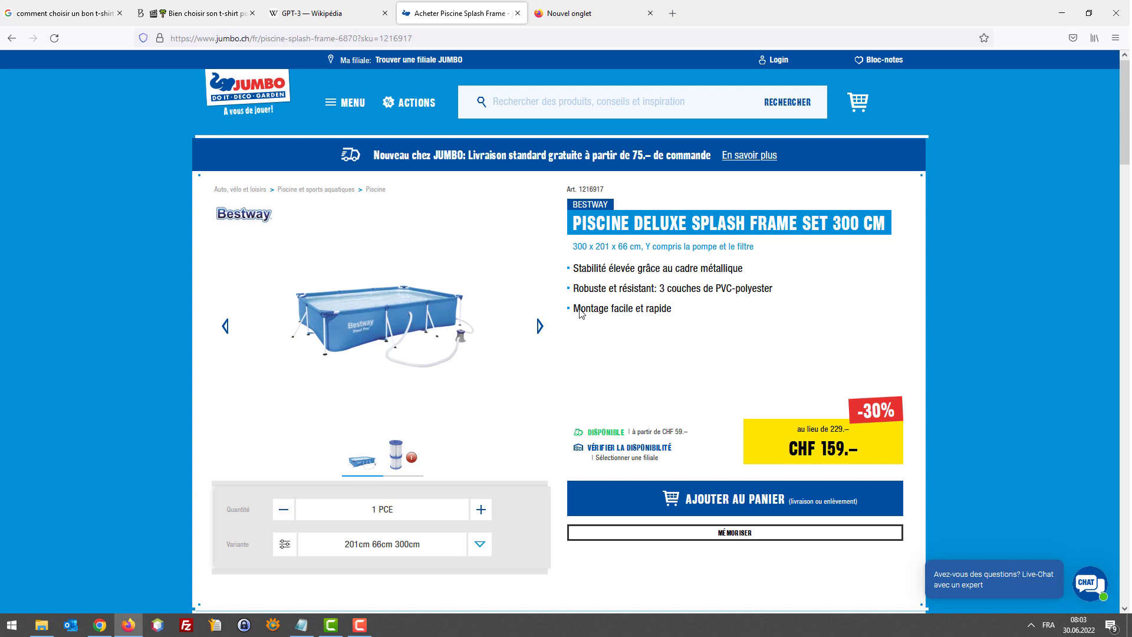
left_click(420, 307)
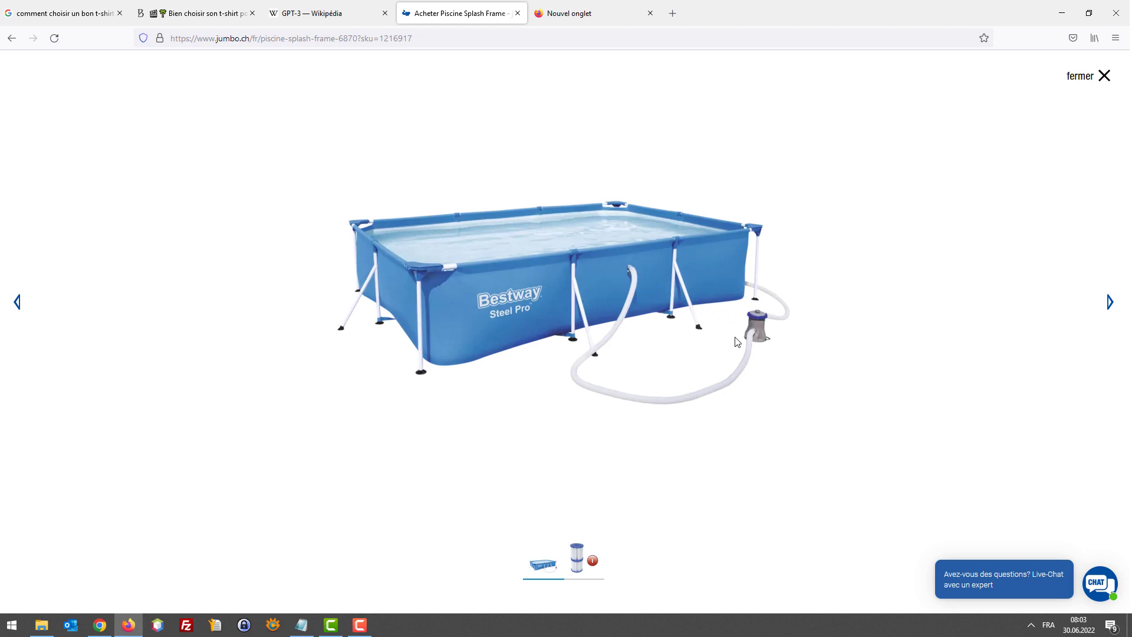
left_click_drag(754, 329, 752, 325)
left_click(1100, 81)
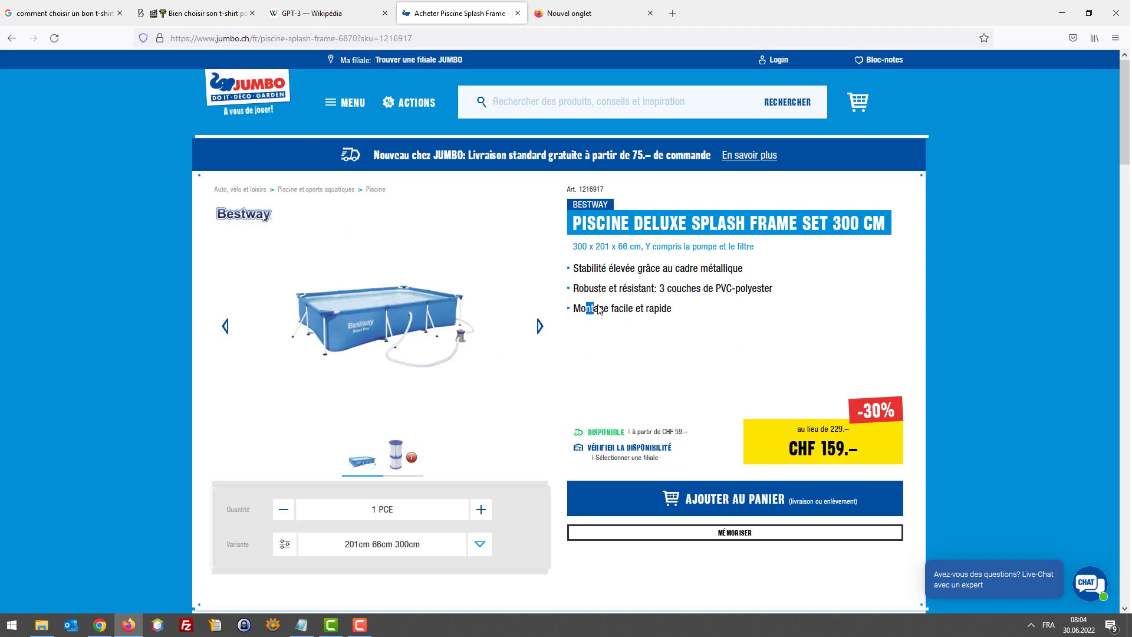
Highlight "Y compris la pompe et le filtre" in the subtitle and the selling point "Montage facile et rapide".
left_click_drag(587, 309, 665, 317)
left_click(666, 317)
left_click_drag(651, 251, 750, 248)
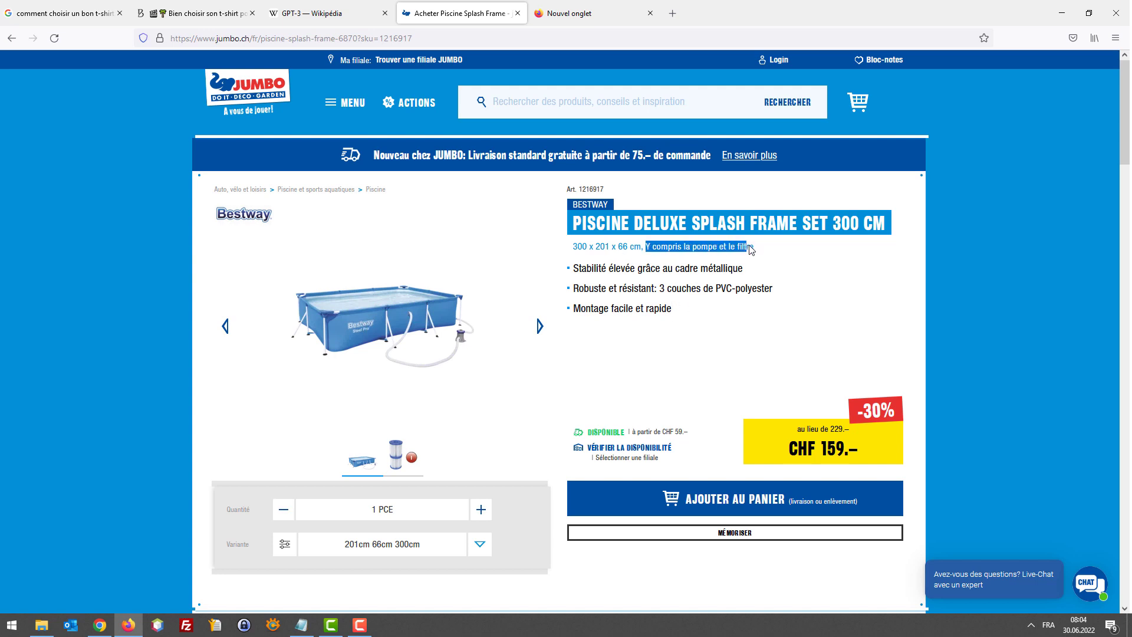
left_click(746, 252)
double_click(669, 310)
left_click_drag(605, 307, 567, 305)
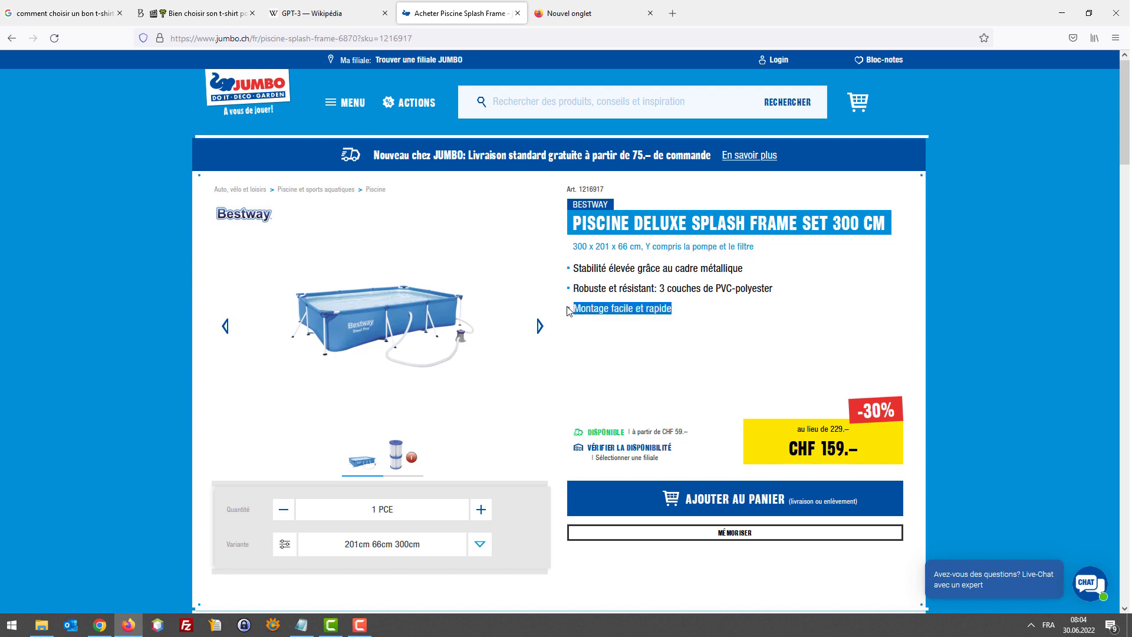
left_click(681, 316)
left_click(592, 338)
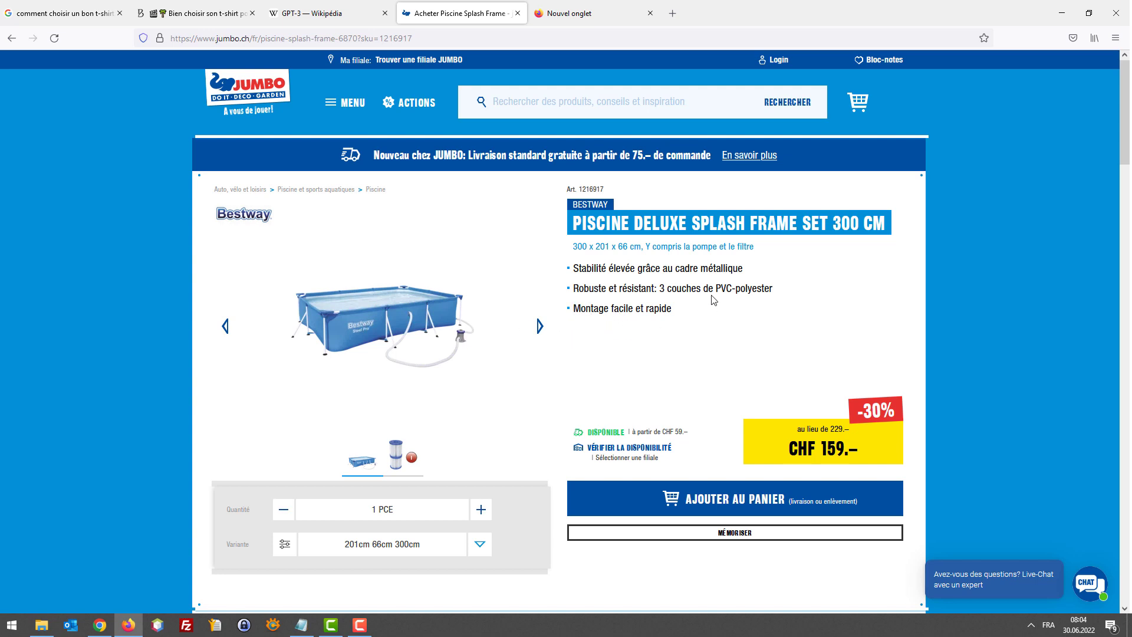
Return to the JUMBO home page and open the Barbecue à gaz 4 Series Woody LX from Produits populaires.
left_click(236, 92)
scroll(372, 256, "down", 5)
scroll(372, 256, "down", 2)
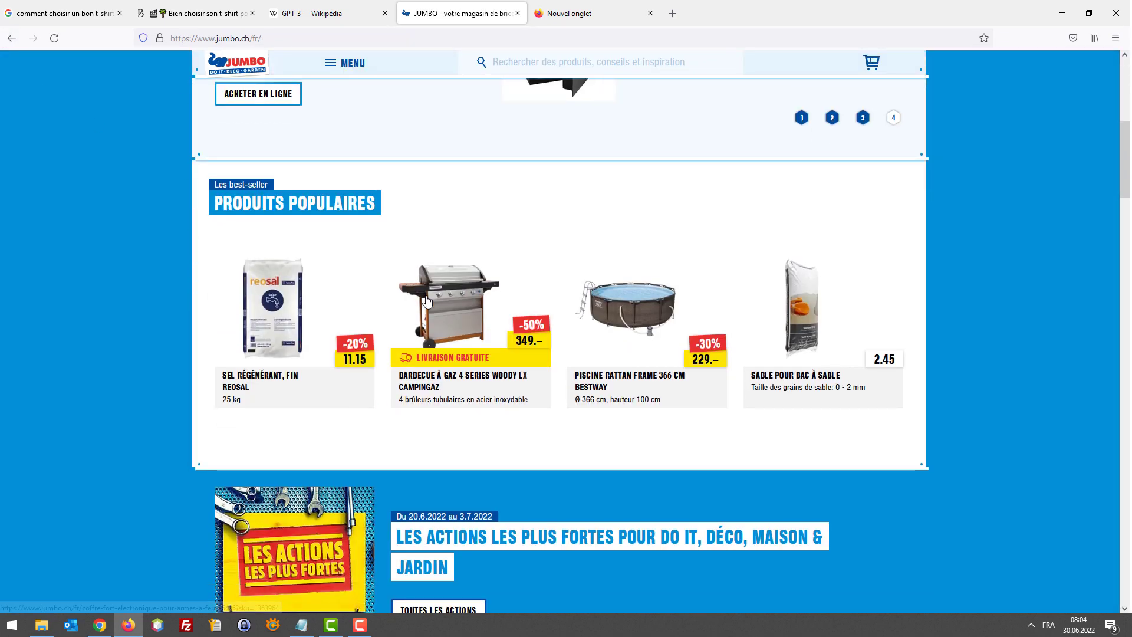
left_click(427, 302)
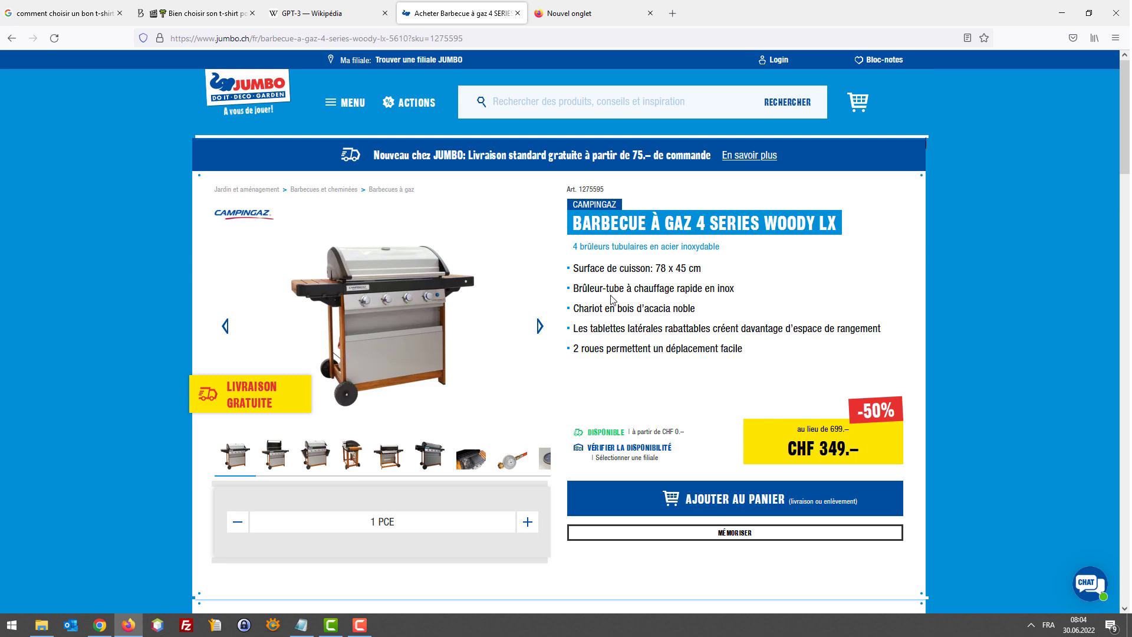
Highlight the barbecue's selling points in turn: cooking surface, tube burner, acacia wood cart and folding side shelves.
left_click_drag(588, 267, 715, 267)
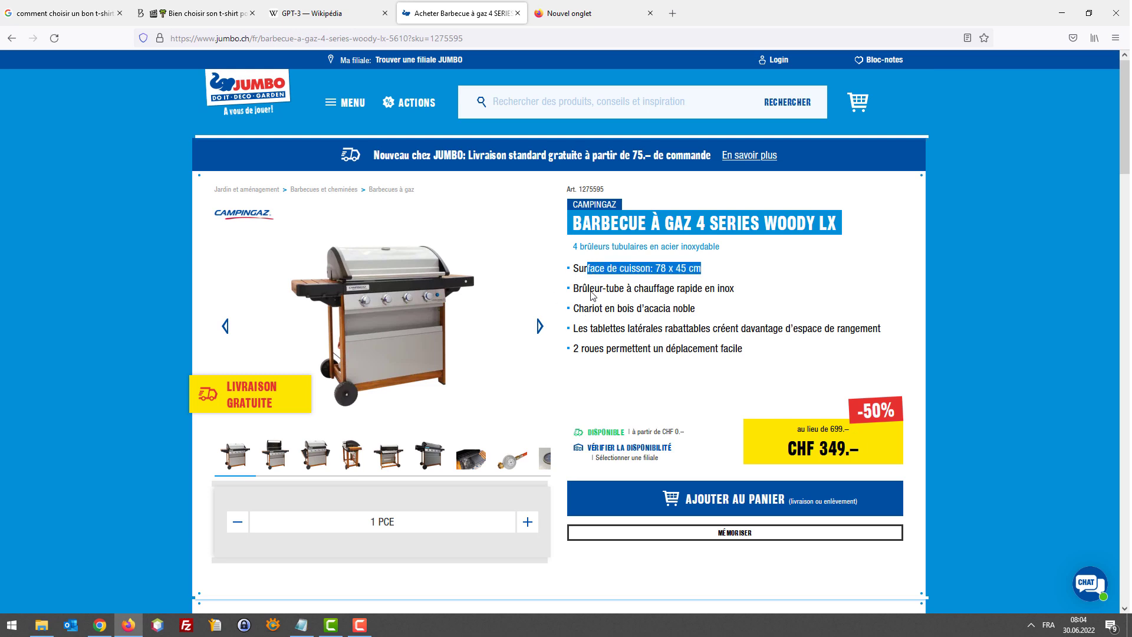
left_click_drag(580, 290, 614, 318)
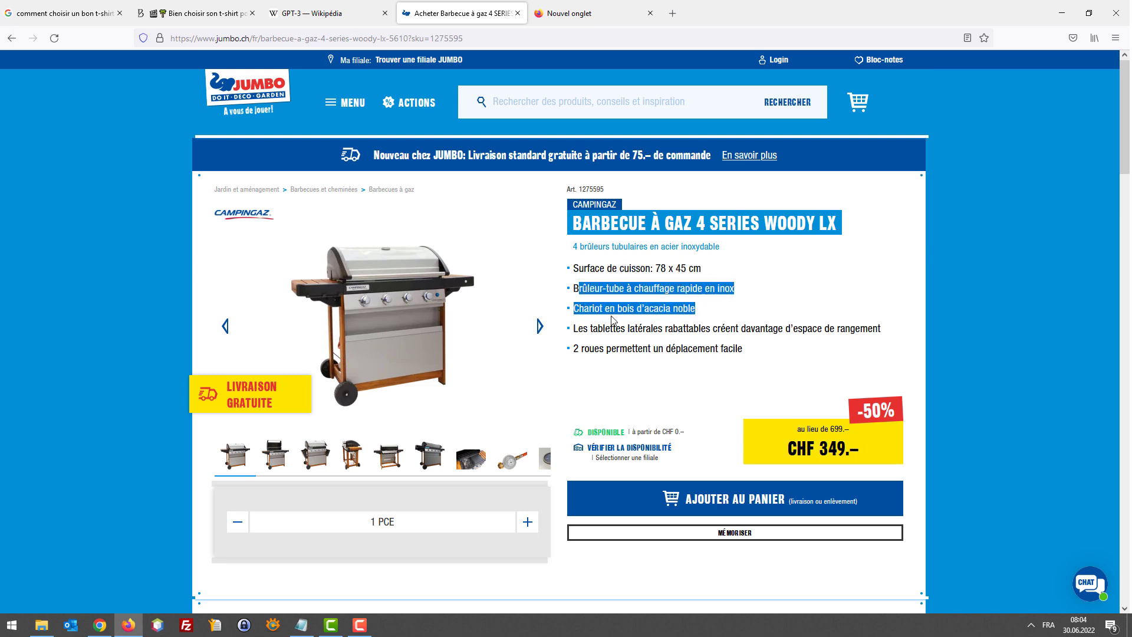
left_click(613, 318)
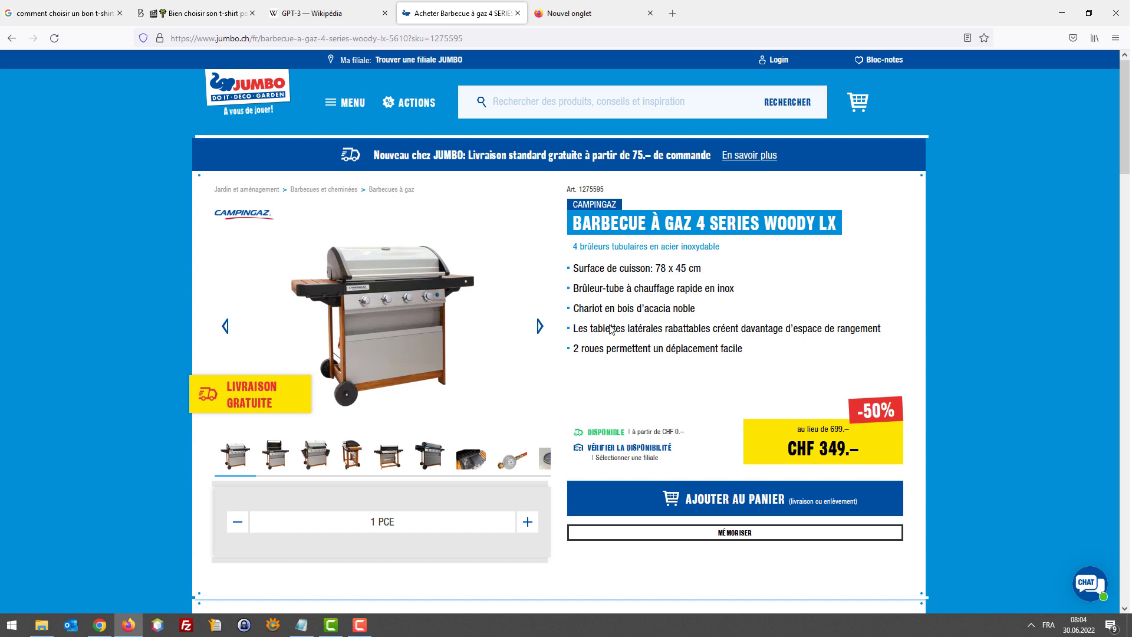
left_click_drag(679, 334, 884, 336)
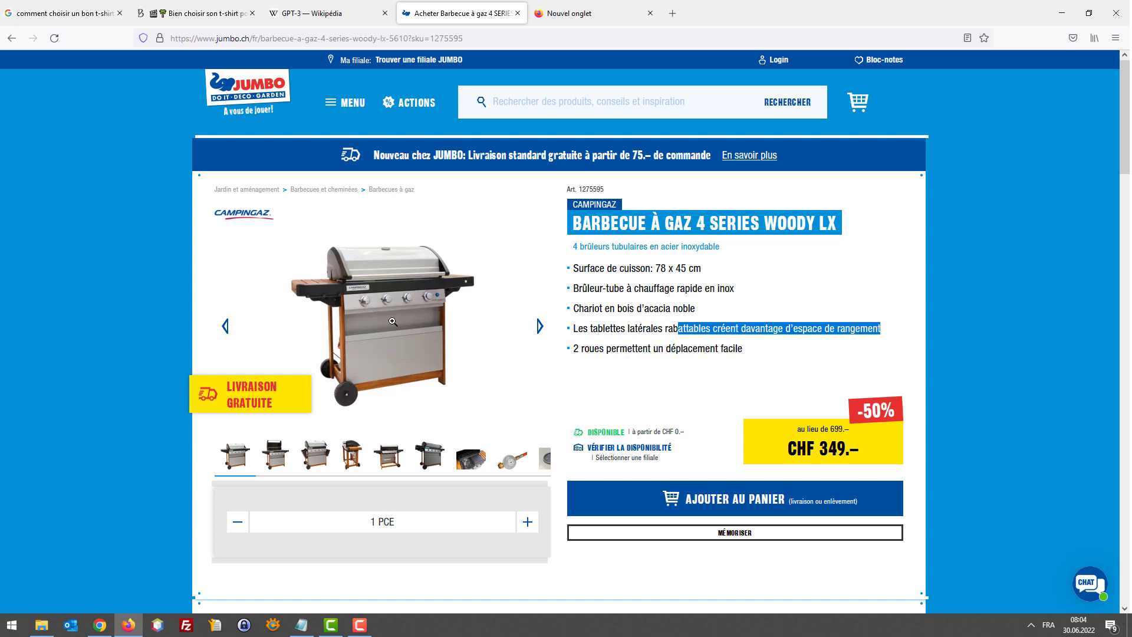
Highlight the barbecue's whole list of selling points and the descriptive paragraph under Infos produit.
left_click_drag(753, 349, 580, 274)
scroll(624, 362, "down", 8)
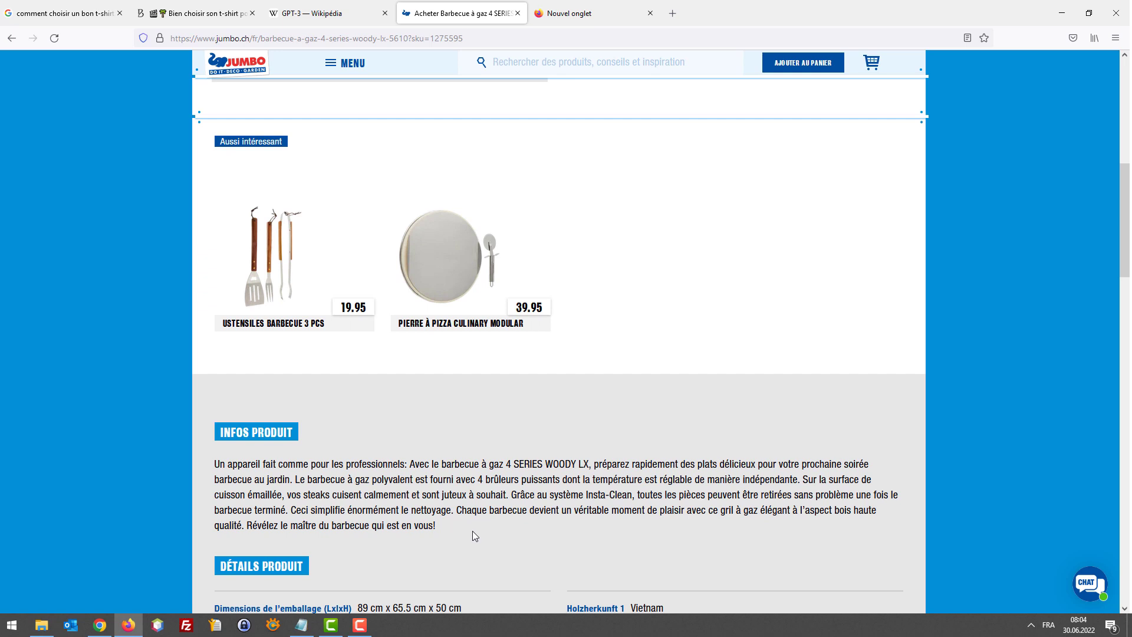
left_click_drag(472, 531, 210, 464)
Go back to the barbecue's short bullet list beside the photo, highlight all five selling points again, and clear the selection.
scroll(280, 464, "up", 7)
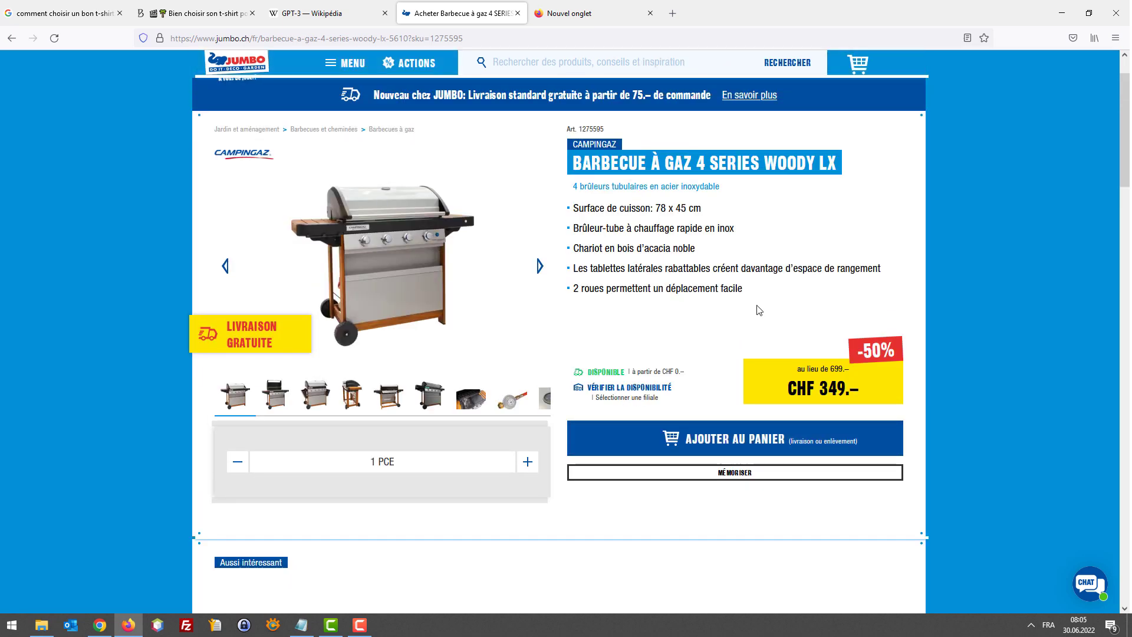
left_click_drag(753, 307, 580, 210)
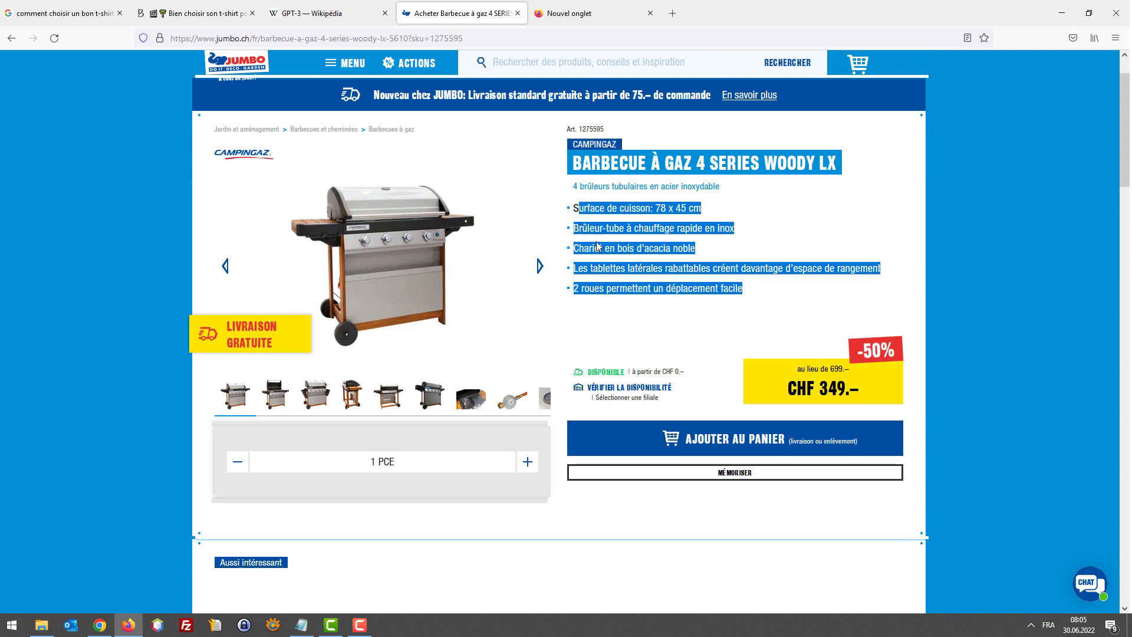
left_click(653, 266)
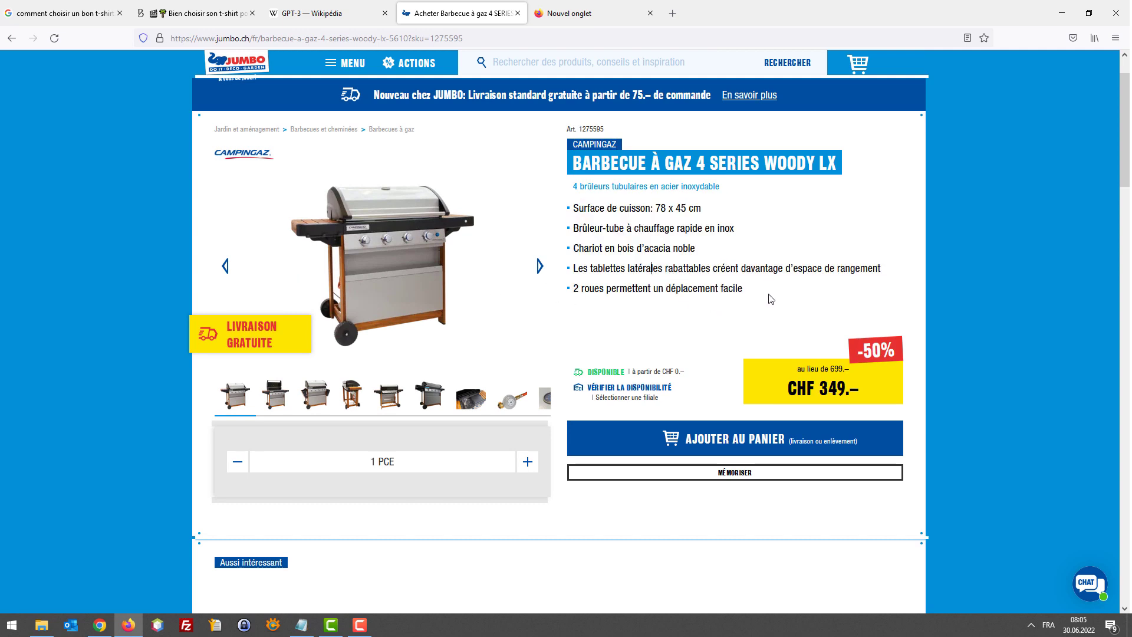
left_click_drag(781, 303, 578, 214)
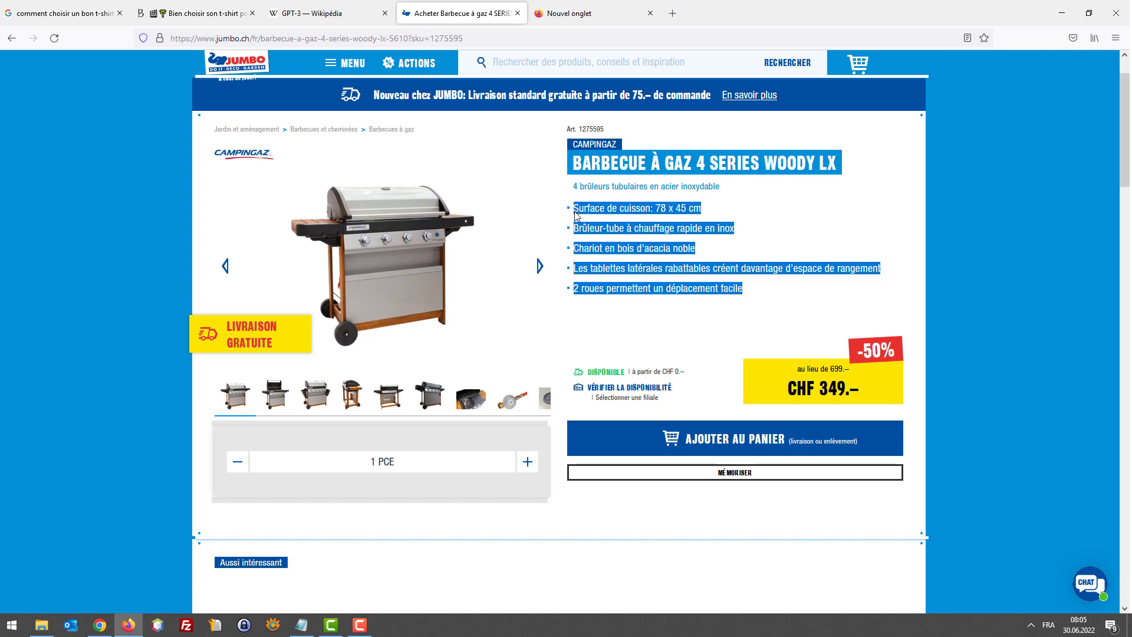
mouse_move(578, 220)
left_mouse_down()
mouse_move(642, 268)
mouse_move(589, 233)
left_mouse_up()
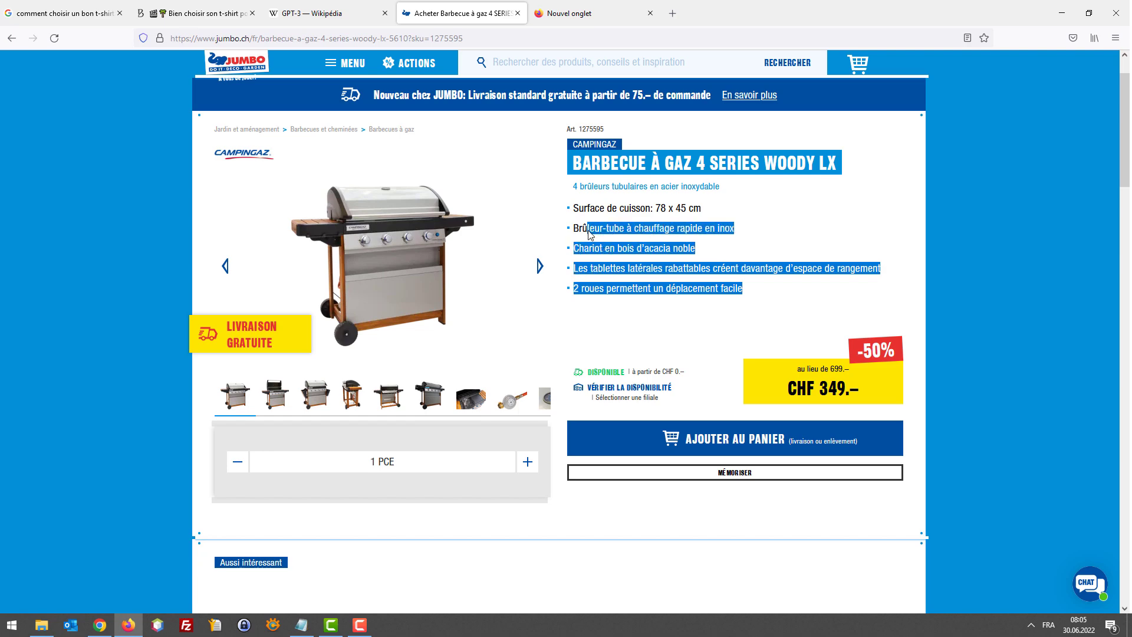
left_click(700, 270)
Highlight the Infos produit paragraph of the barbecue and compare it with the short summary at the head of the page.
scroll(448, 354, "down", 10)
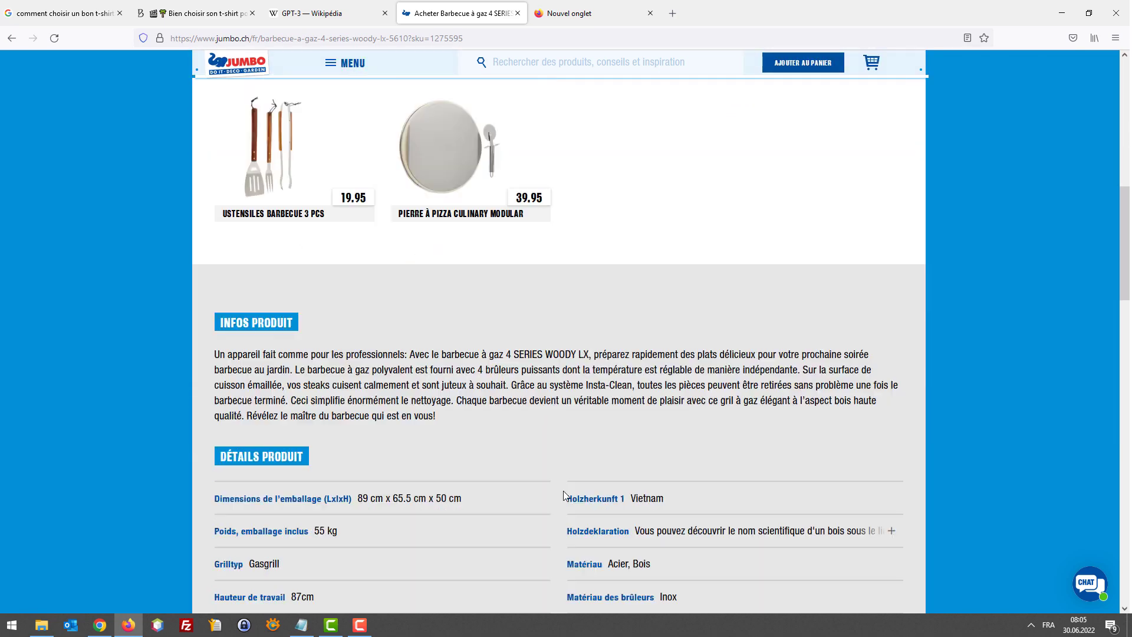
left_click_drag(443, 349, 222, 287)
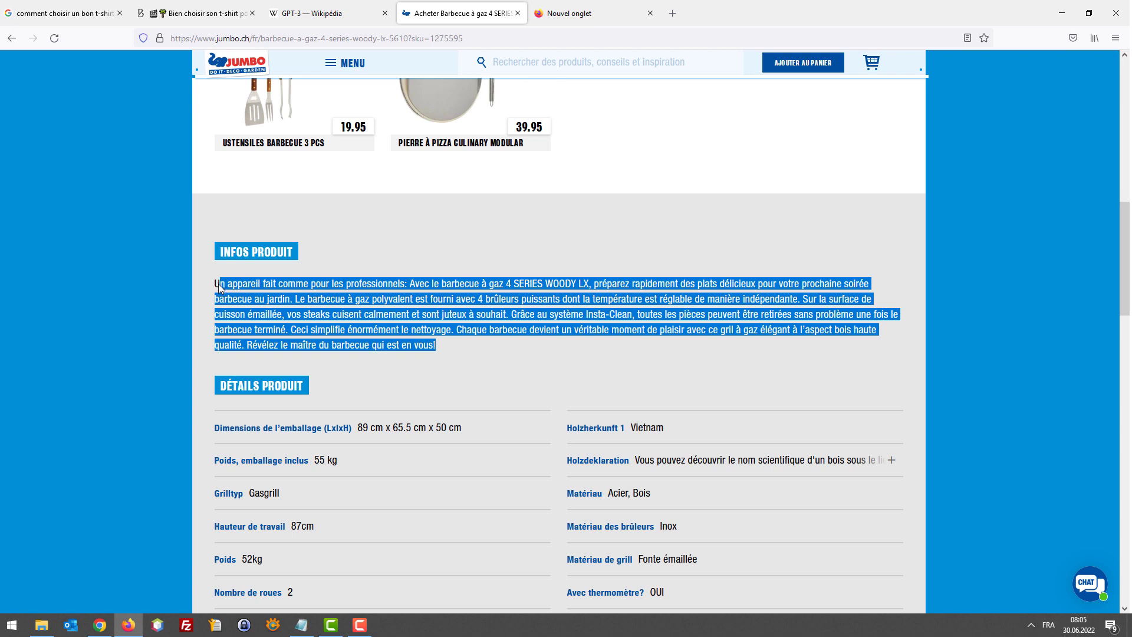
left_click(506, 349)
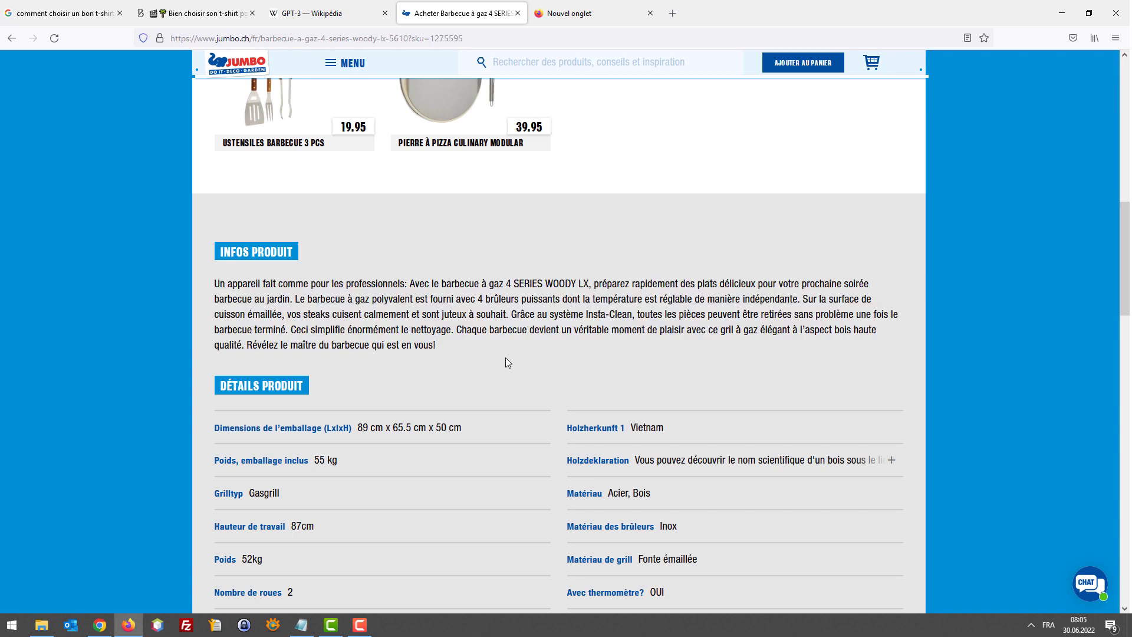
scroll(581, 328, "up", 8)
scroll(645, 328, "down", 6)
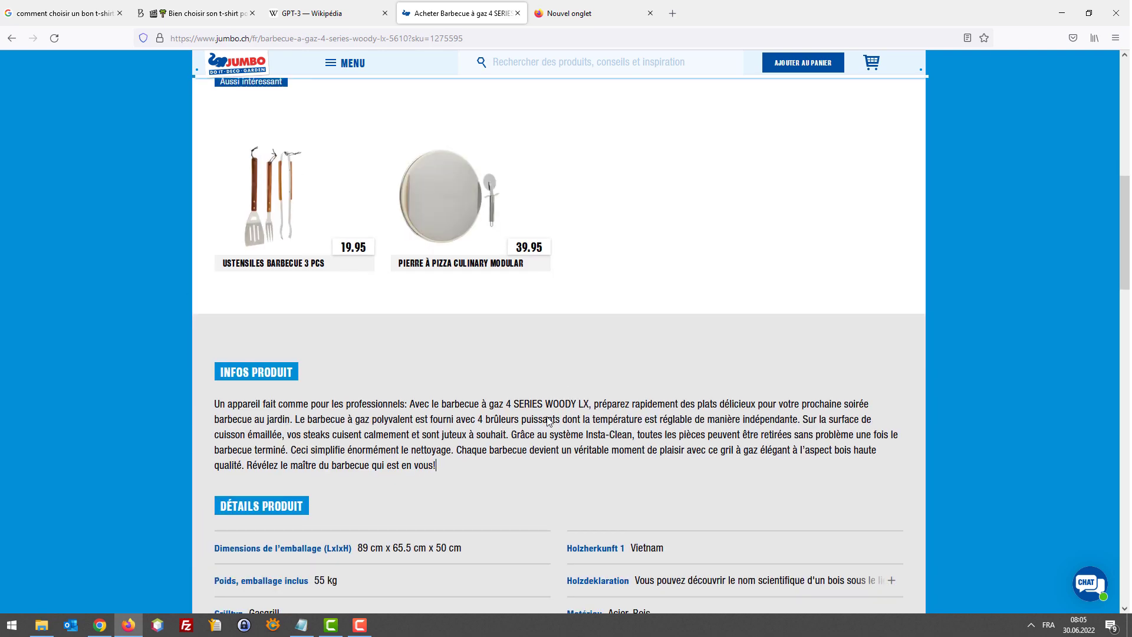
left_click_drag(430, 467, 215, 406)
Look through the barbecue's Détails produit specifications table and return to the head of the product page.
scroll(370, 403, "up", 5)
scroll(746, 315, "down", 12)
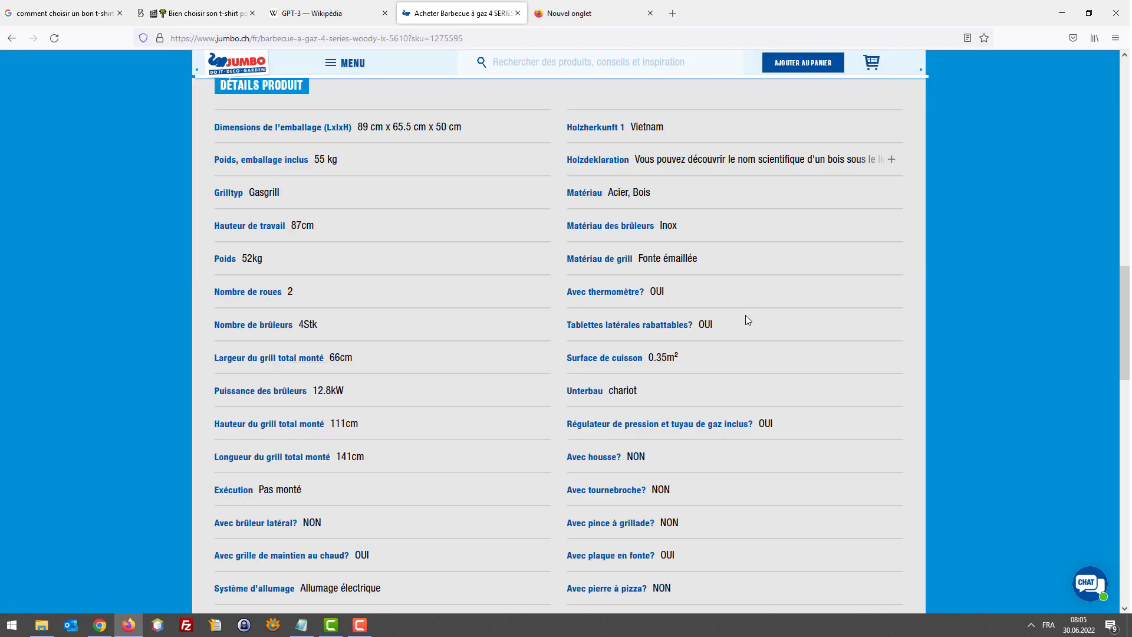
scroll(746, 319, "down", 10)
scroll(747, 327, "up", 15)
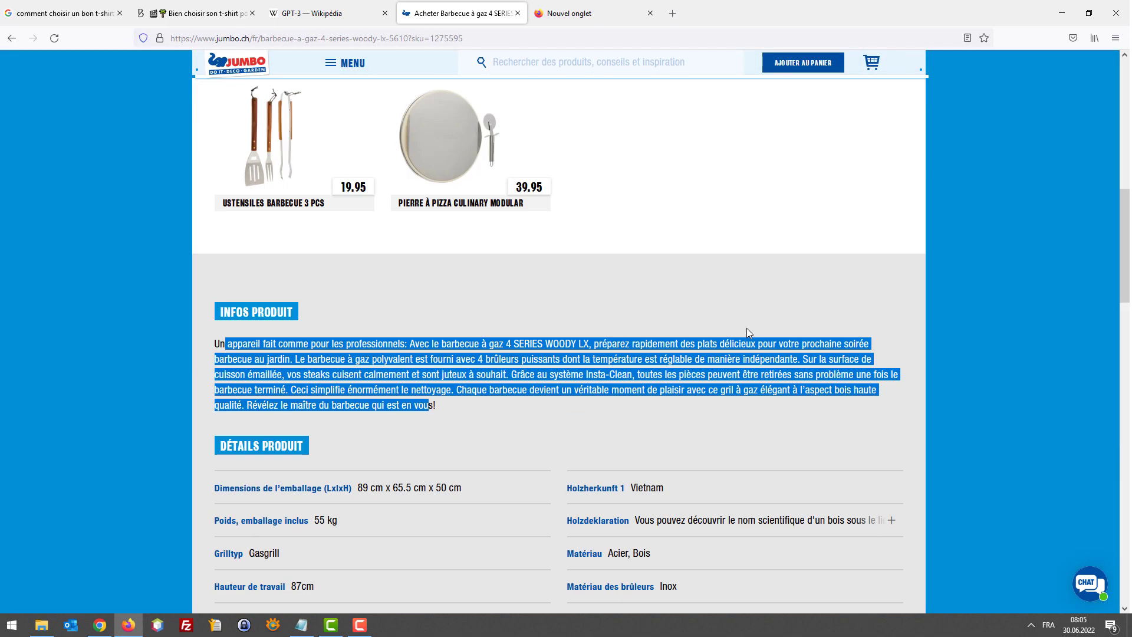
scroll(747, 328, "up", 8)
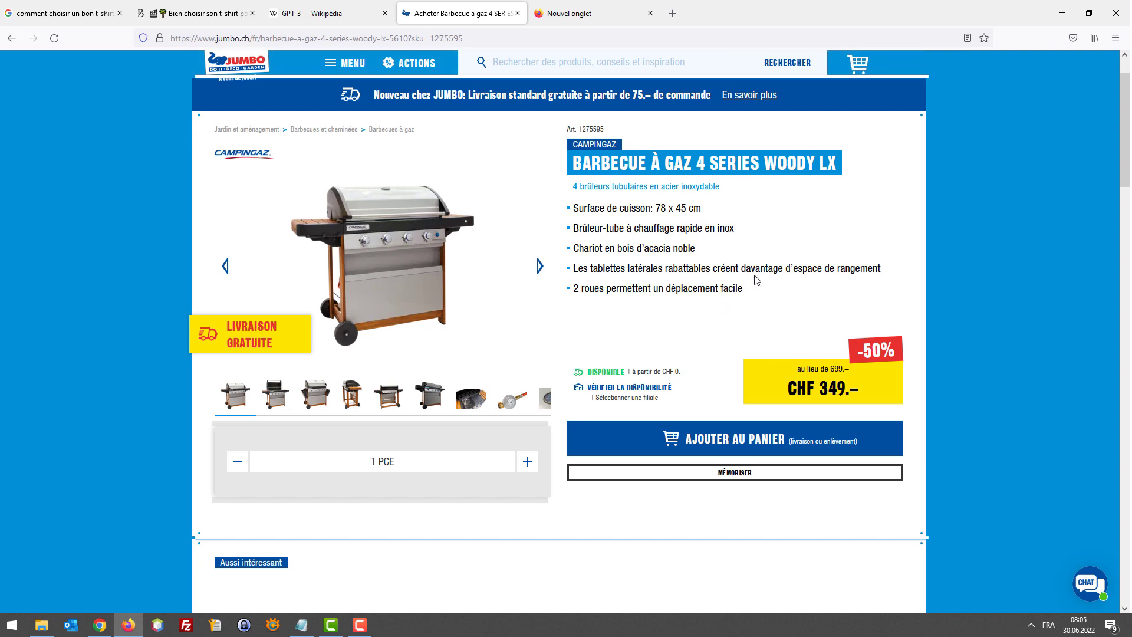
Highlight the five bullet points again, revisit the Infos produit paragraph, and return to the head of the page.
left_click_drag(767, 295, 573, 216)
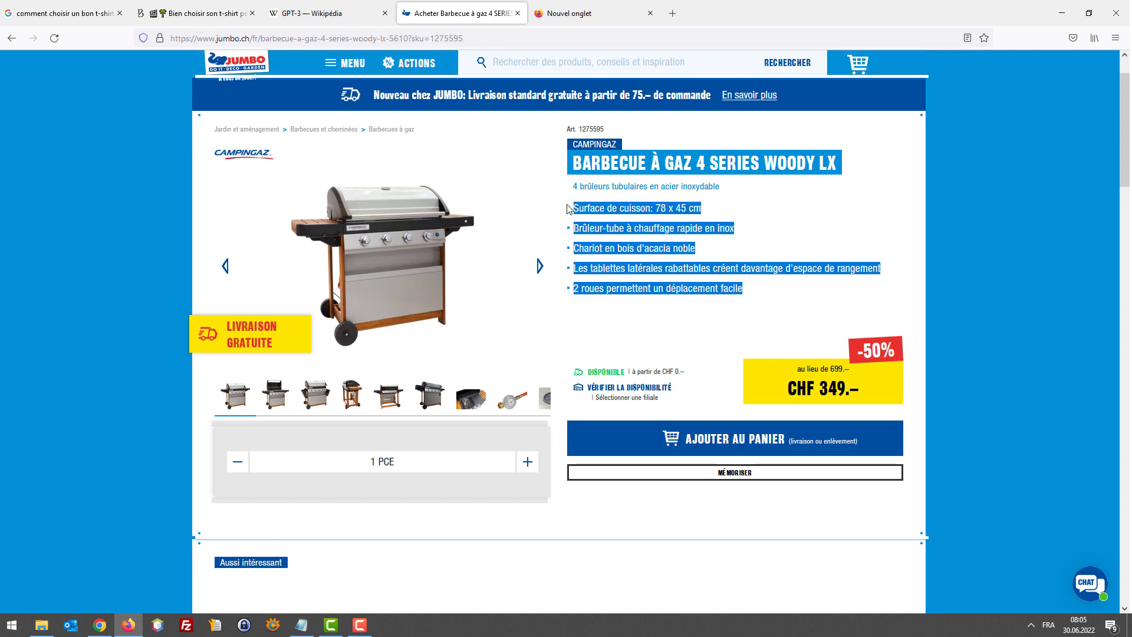
scroll(494, 417, "down", 8)
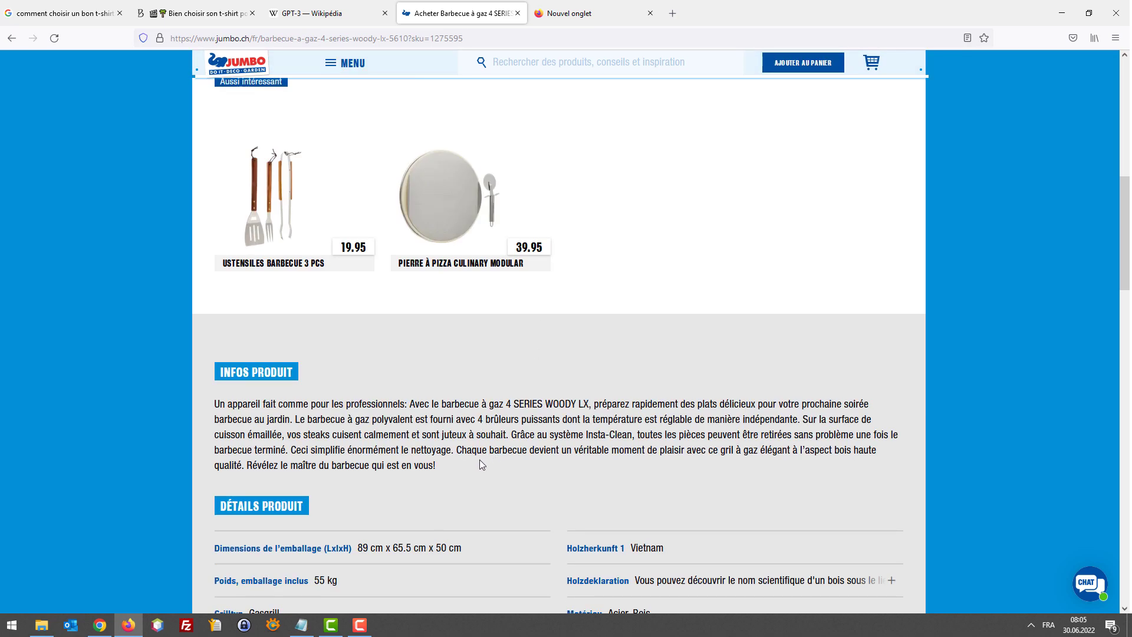
left_click_drag(441, 466, 568, 303)
scroll(263, 408, "up", 9)
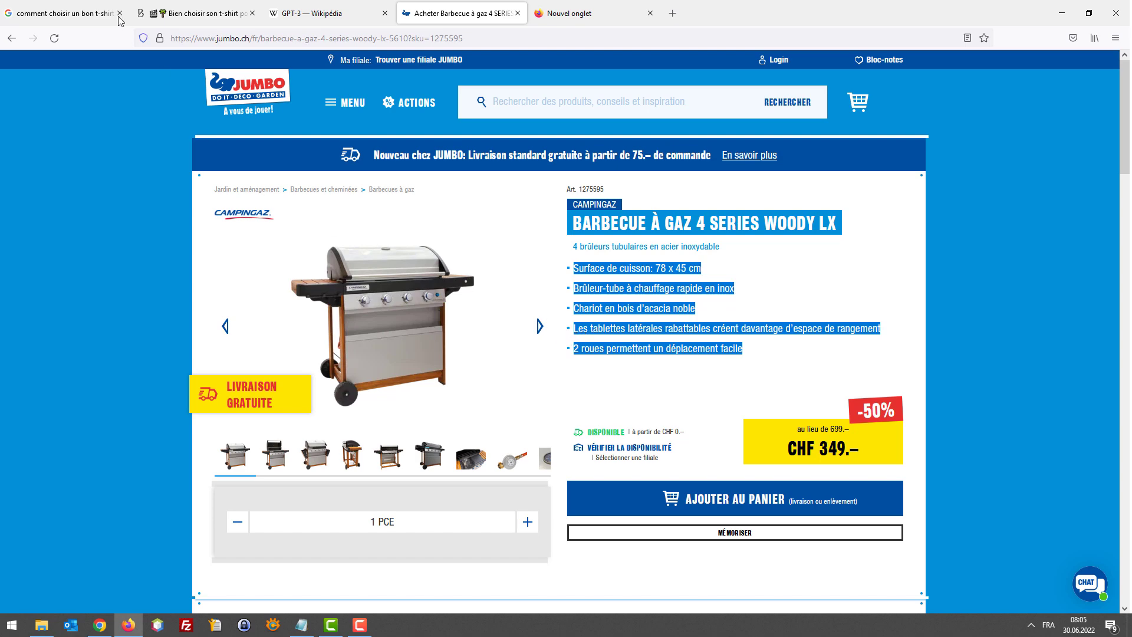
Switch to Chrome and highlight the short description of the Pull imprimé colibri in the demo store.
left_click(100, 625)
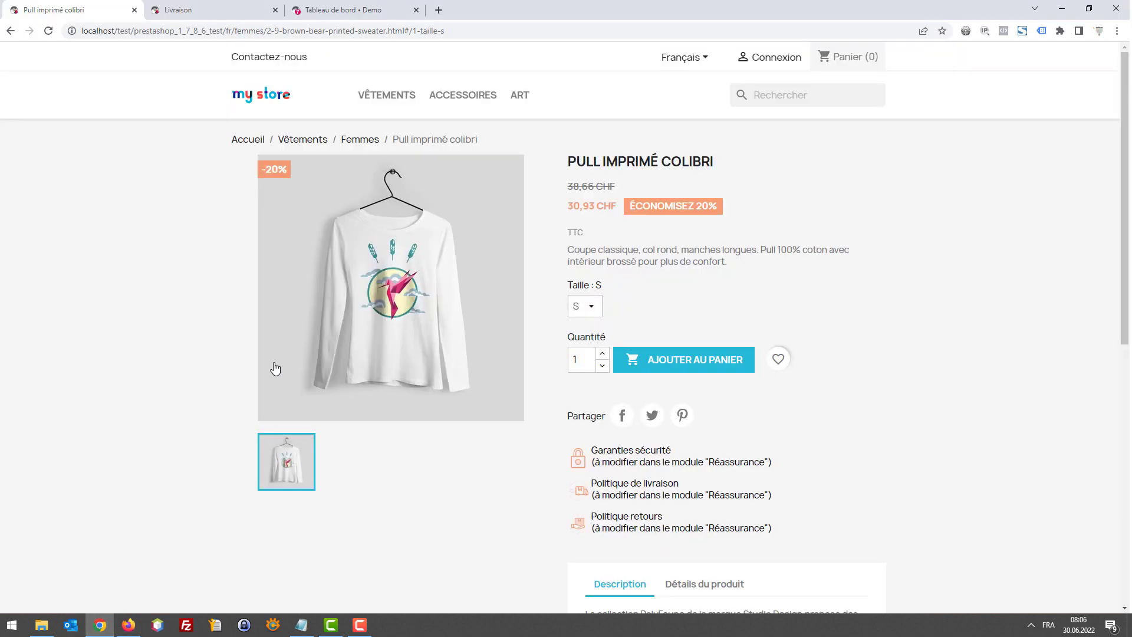
left_click_drag(561, 254, 770, 268)
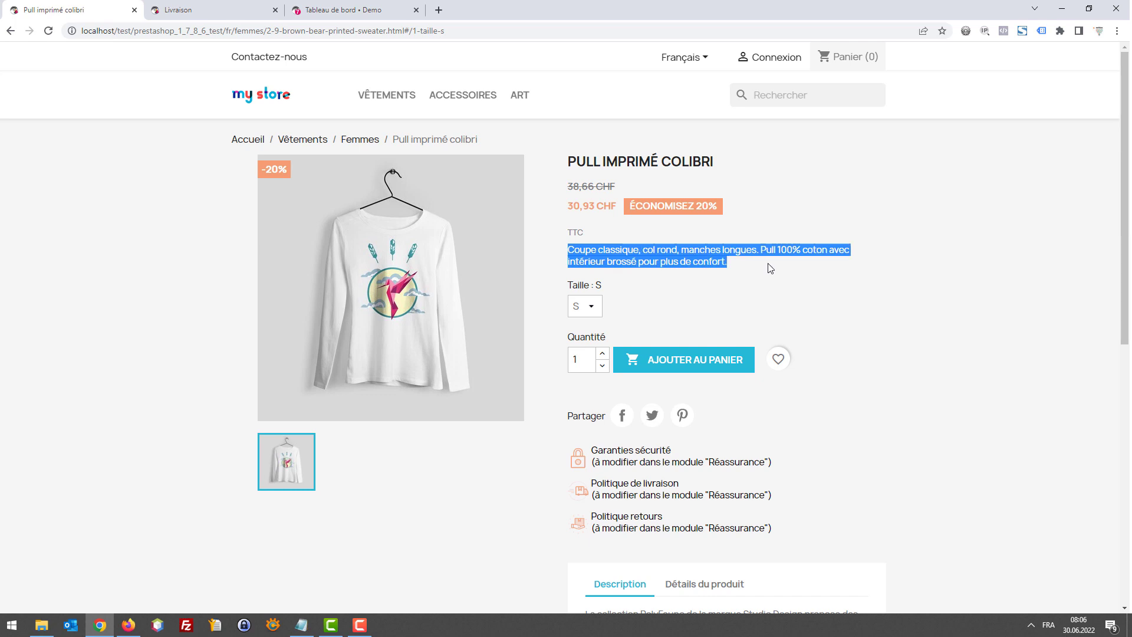
left_click(767, 268)
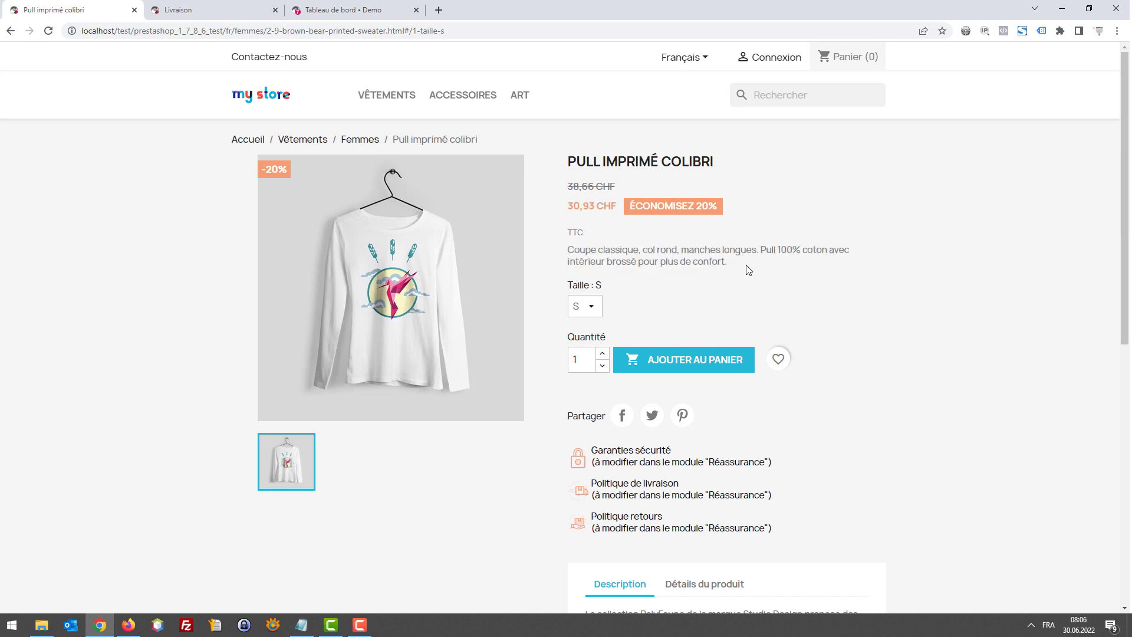
Switch back to Firefox and highlight the barbecue's selling points for comparison with the sweater's short description.
left_click(128, 625)
left_click(669, 329)
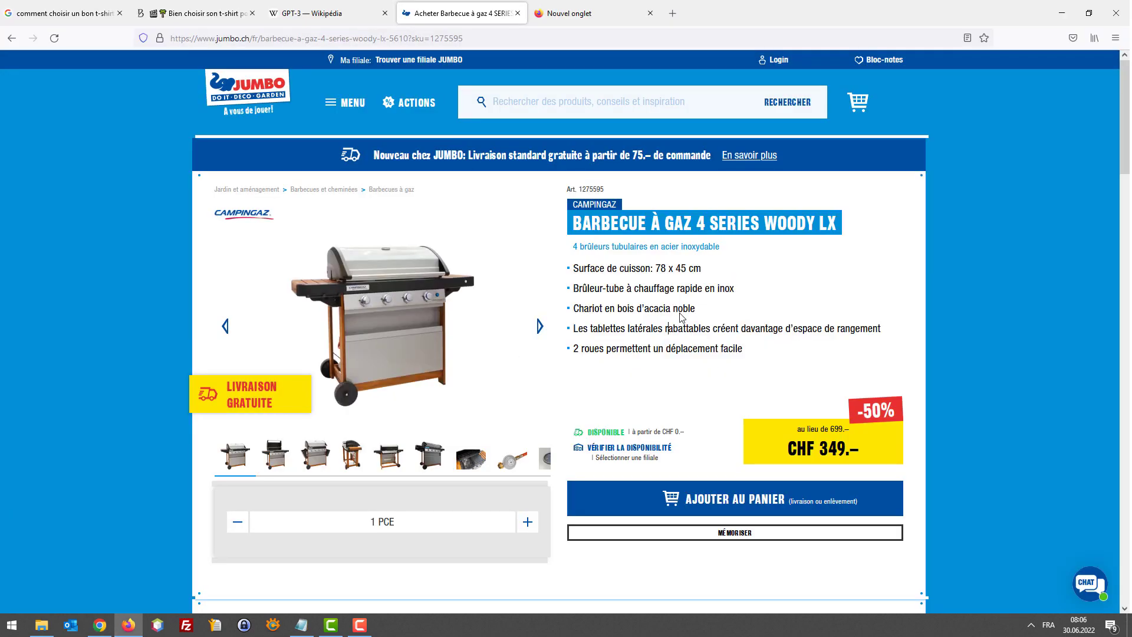
left_click_drag(742, 348, 580, 304)
left_click(671, 293)
Switch to Chrome and examine the sweater's long text under Description, then return to its short description.
left_click(100, 625)
scroll(588, 294, "down", 5)
scroll(649, 289, "down", 3)
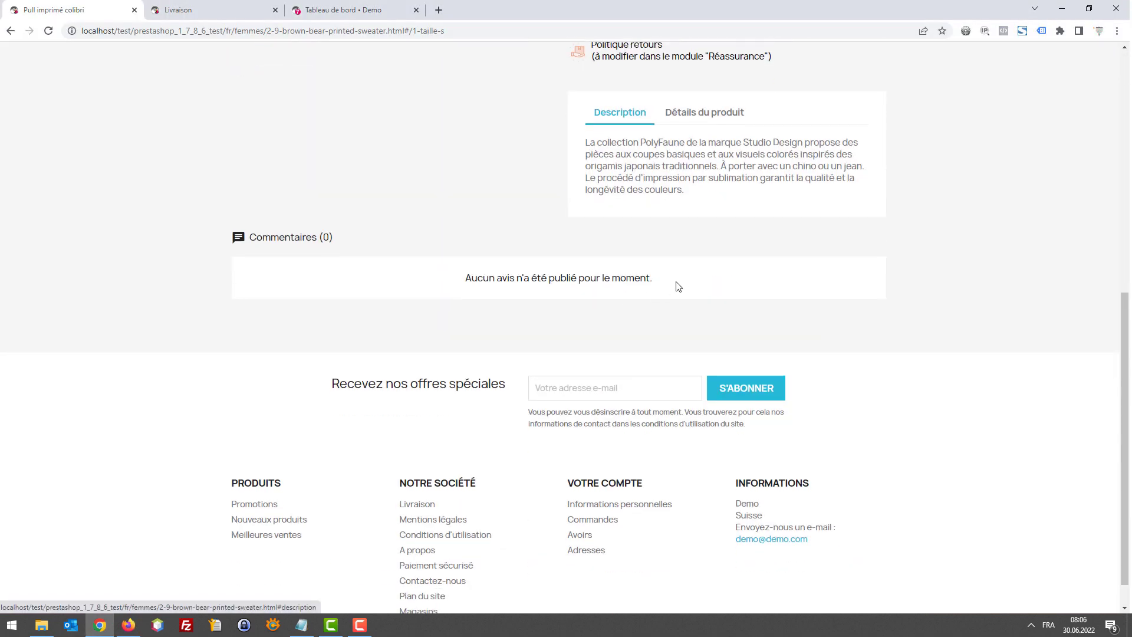
scroll(695, 324, "up", 3)
mouse_move(680, 360)
left_mouse_down()
mouse_move(588, 317)
mouse_move(721, 343)
mouse_move(683, 366)
left_mouse_up()
scroll(711, 332, "up", 5)
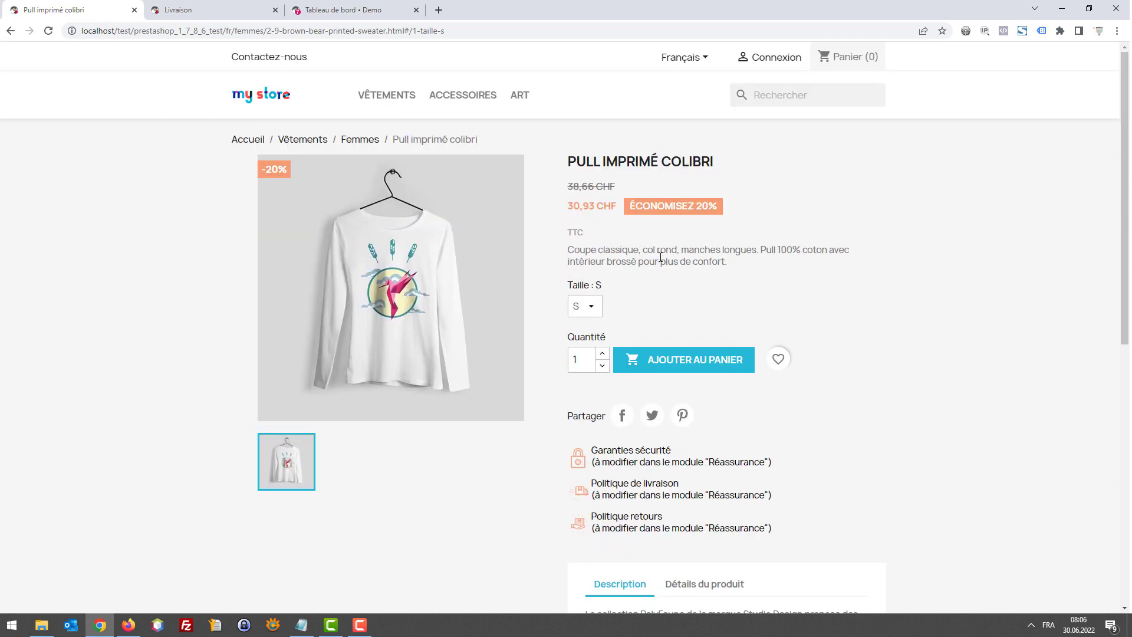
Switch to Firefox and highlight the barbecue's bulleted short description from Surface de cuisson to the two wheels.
left_click(129, 627)
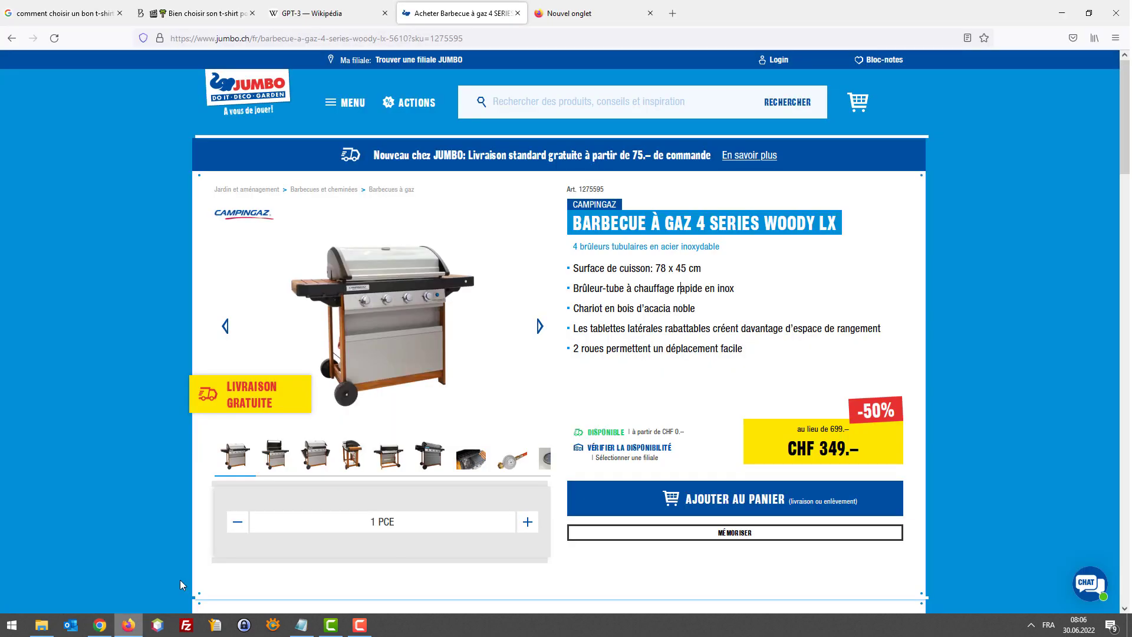
left_click_drag(570, 268, 793, 354)
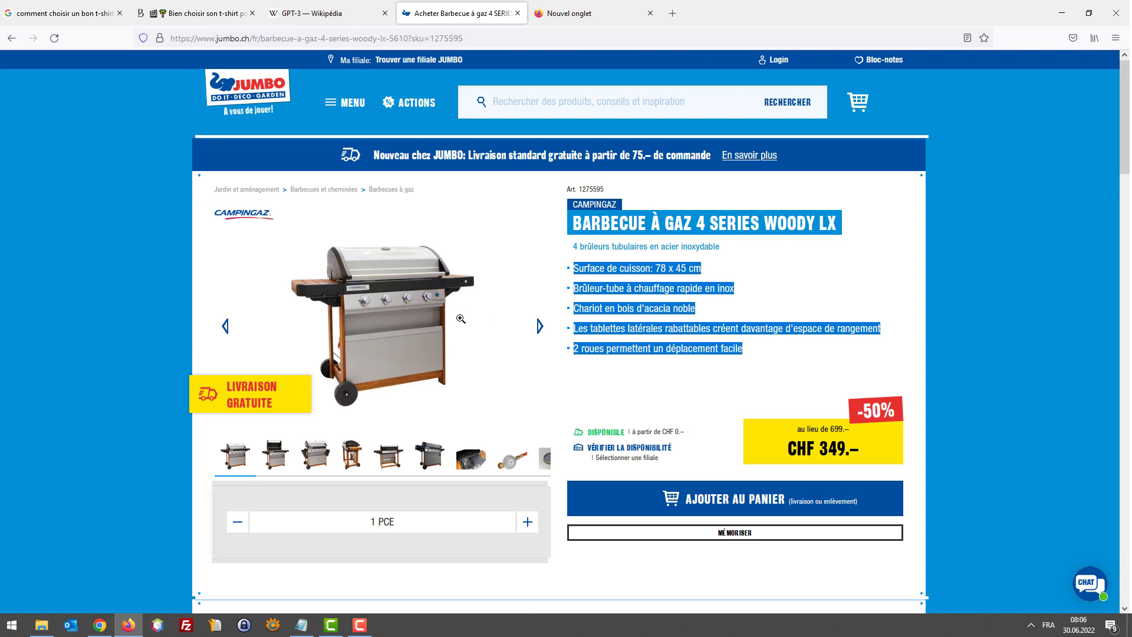
left_click(755, 351)
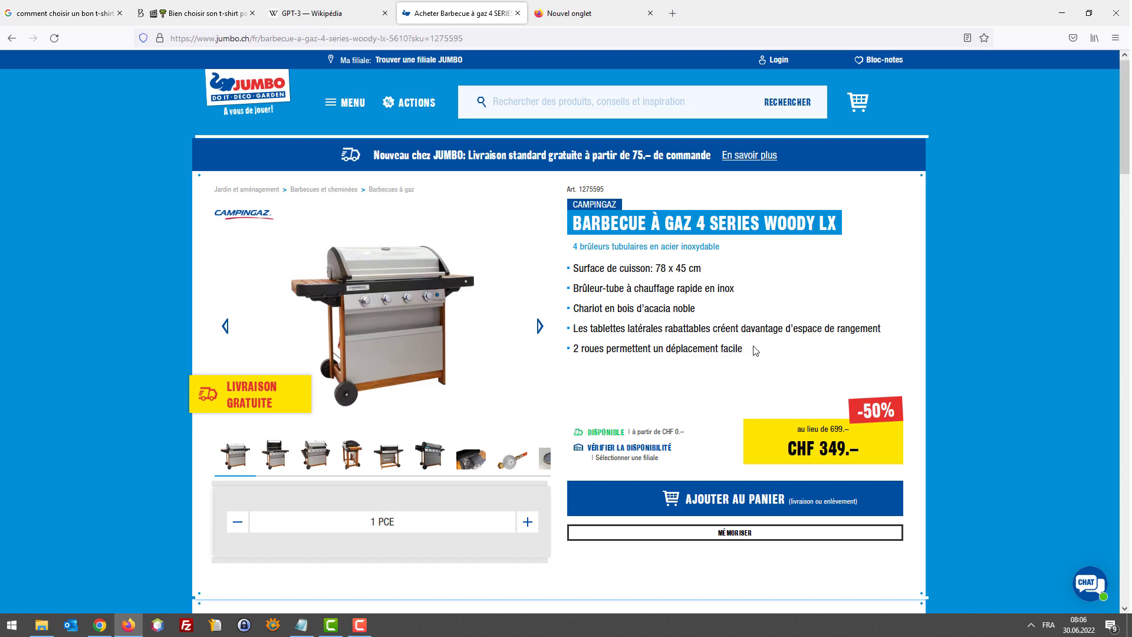
left_click_drag(755, 351, 585, 273)
left_click_drag(747, 351, 624, 288)
Find the barbecue's Infos produit section and highlight its full descriptive paragraph.
scroll(658, 322, "down", 1)
scroll(657, 322, "down", 12)
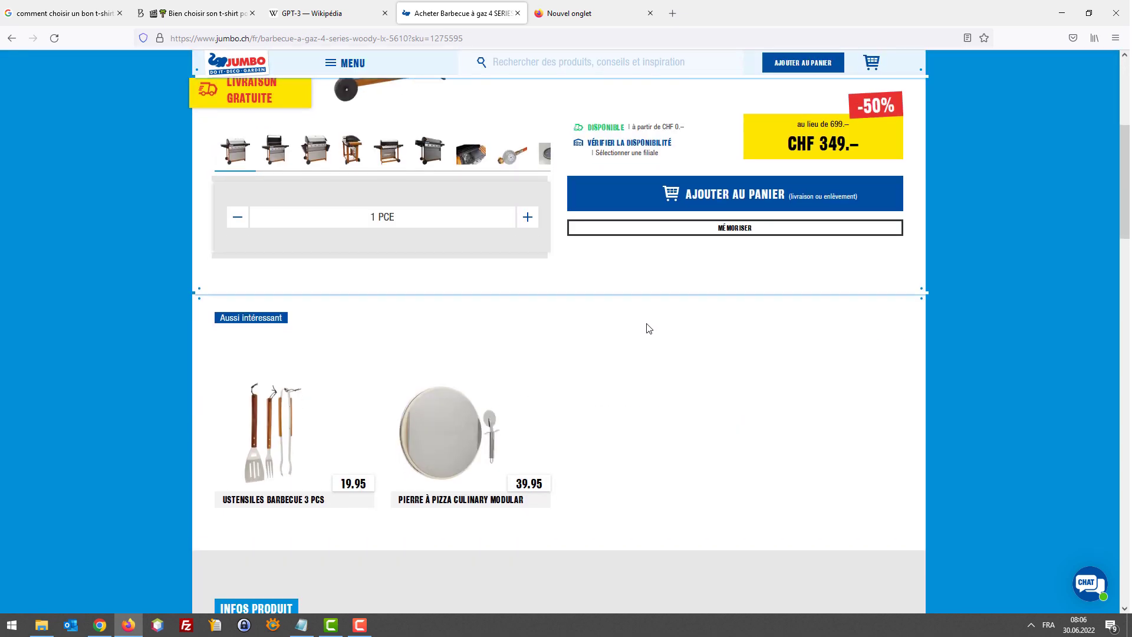
scroll(601, 320, "up", 4)
scroll(593, 323, "up", 4)
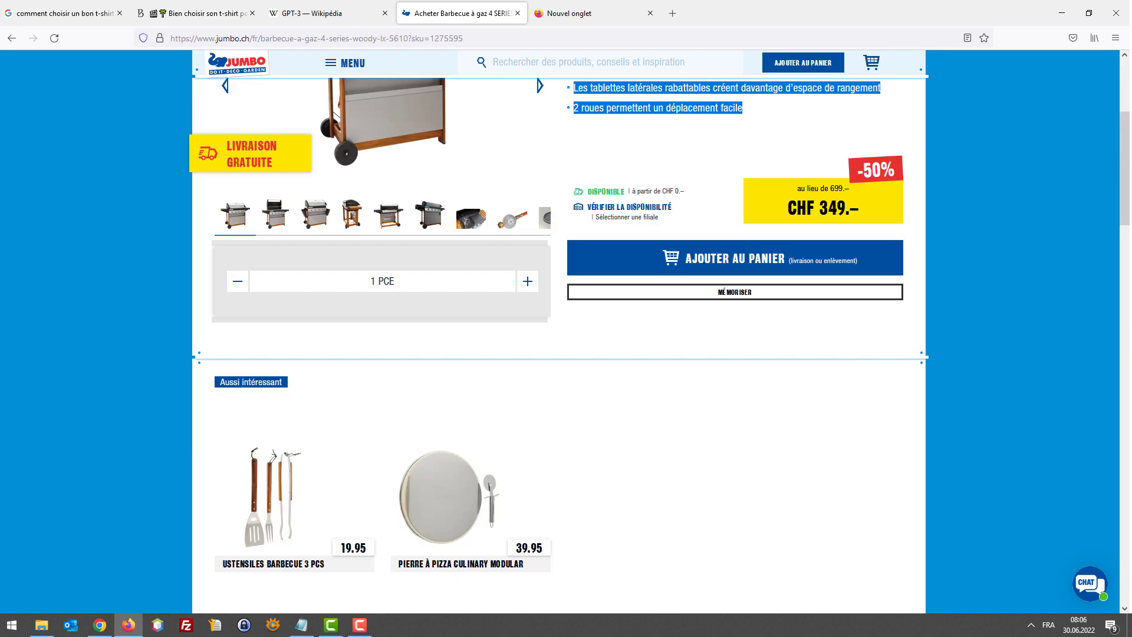
scroll(773, 344, "down", 4)
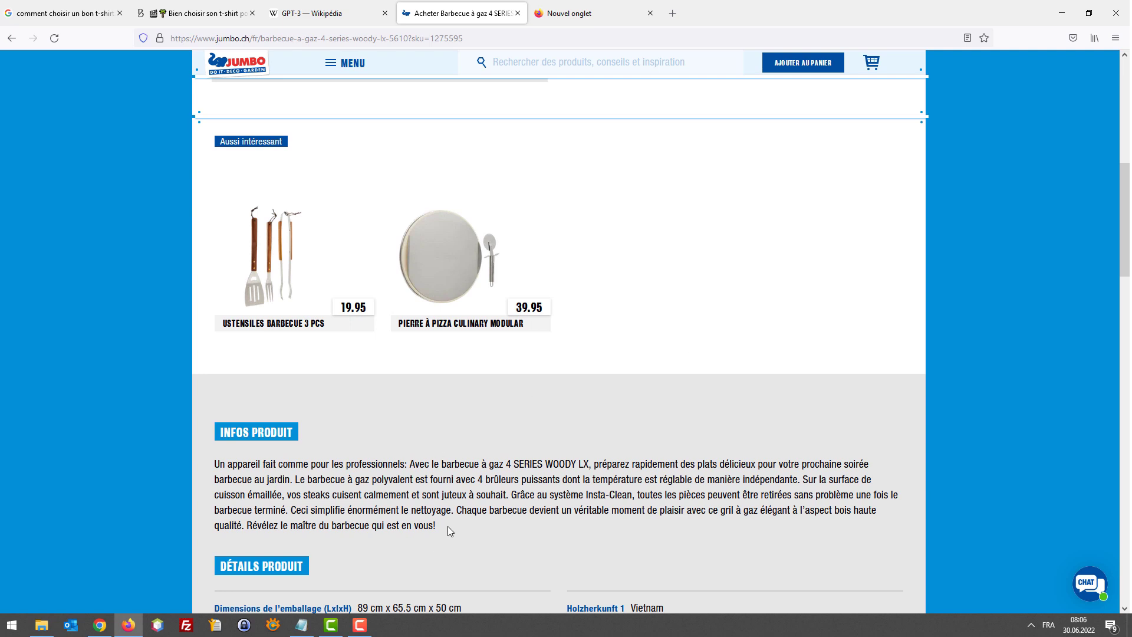
left_click_drag(436, 526, 211, 466)
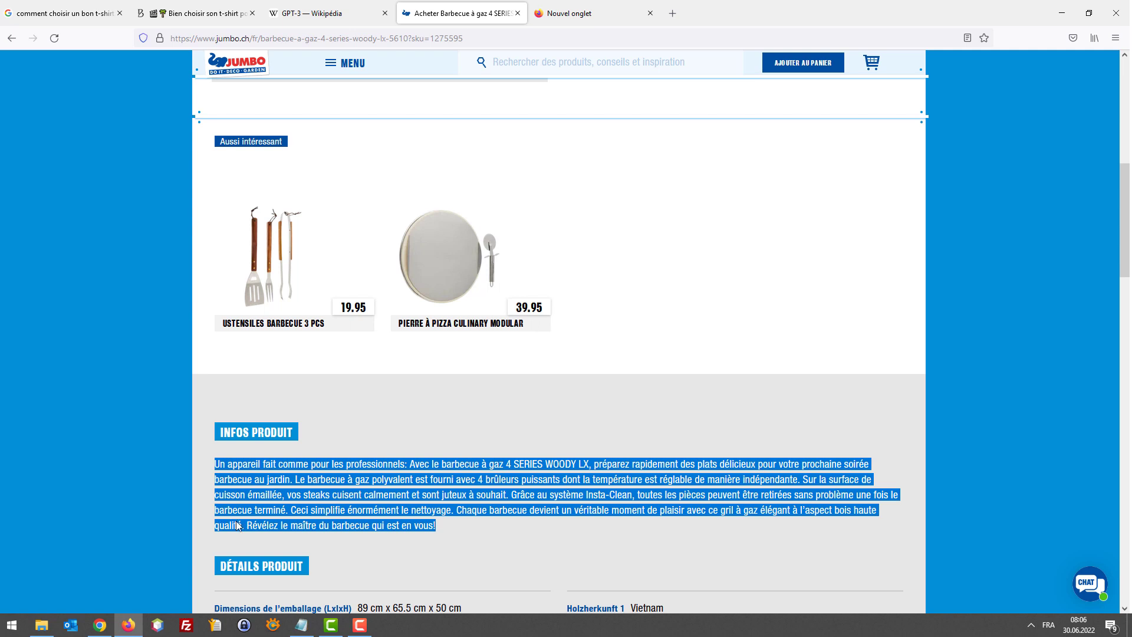
Highlight the barbecue's full Infos produit paragraph again, from its last sentence back to its first word.
left_click(470, 534)
left_click_drag(438, 526, 212, 466)
left_click(439, 528)
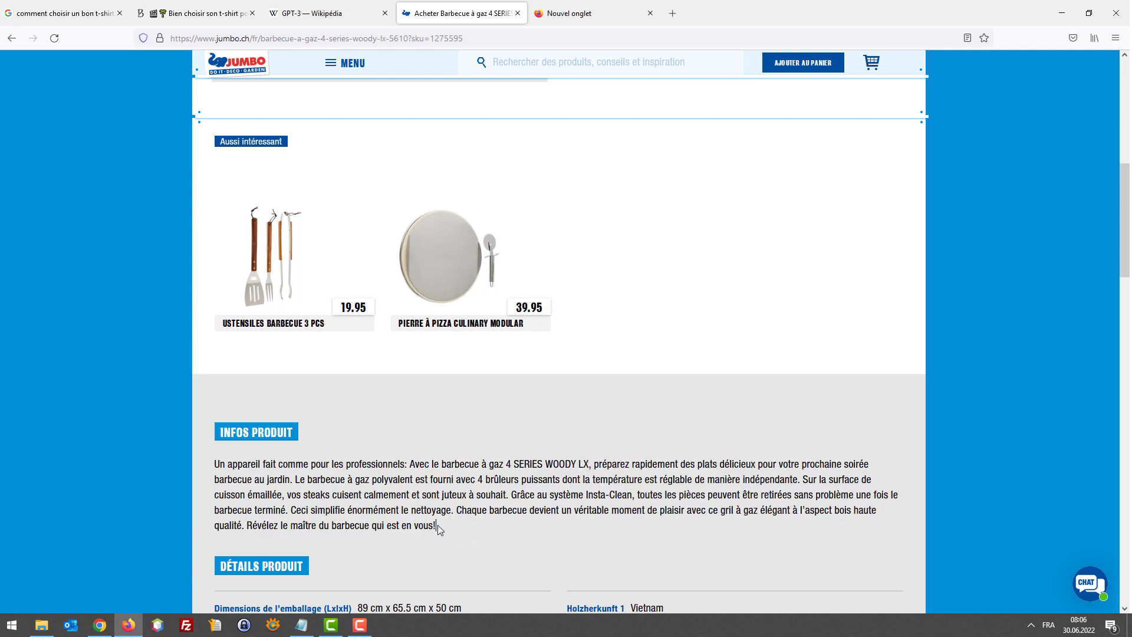
left_click_drag(439, 526, 217, 470)
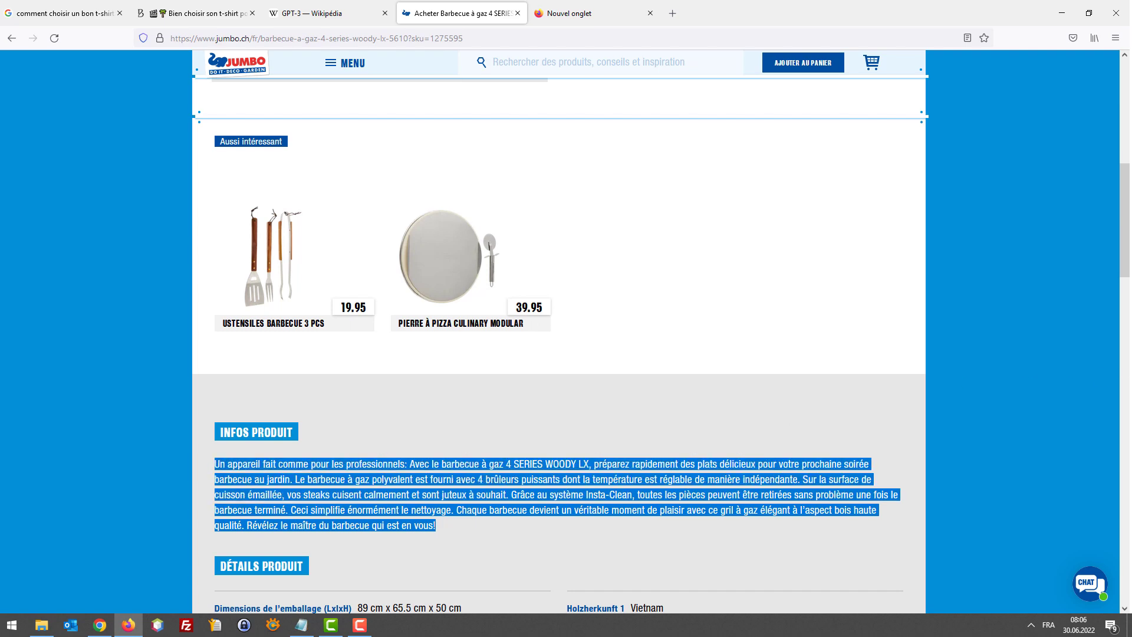
Compare the barbecue's bulleted short description with its long Infos produit paragraph further down the page.
scroll(983, 364, "up", 10)
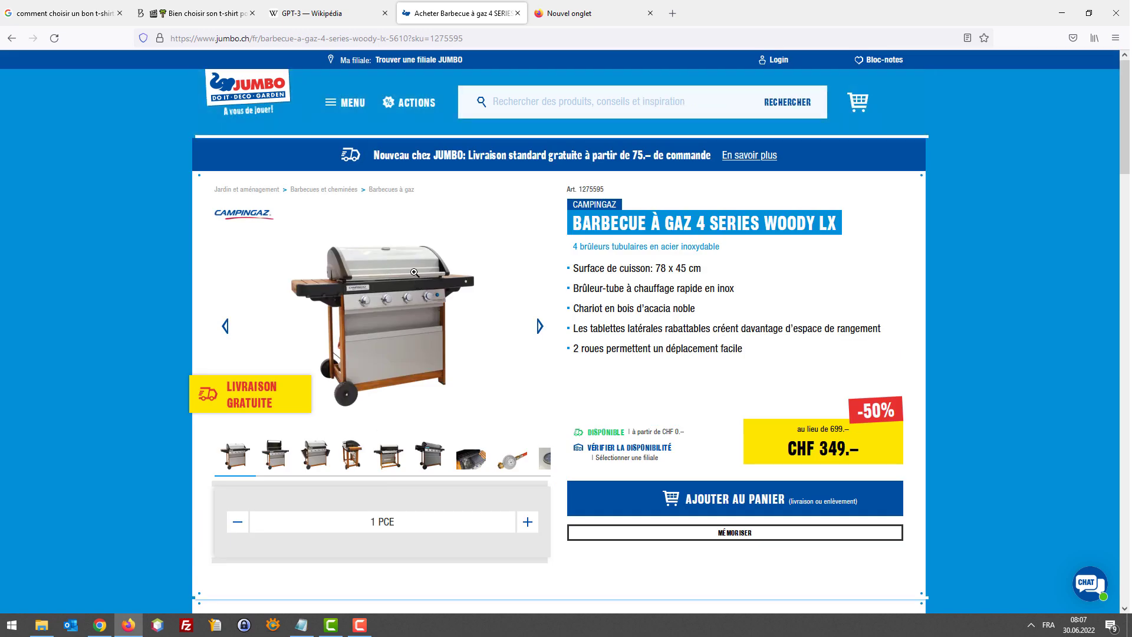
scroll(647, 258, "down", 1)
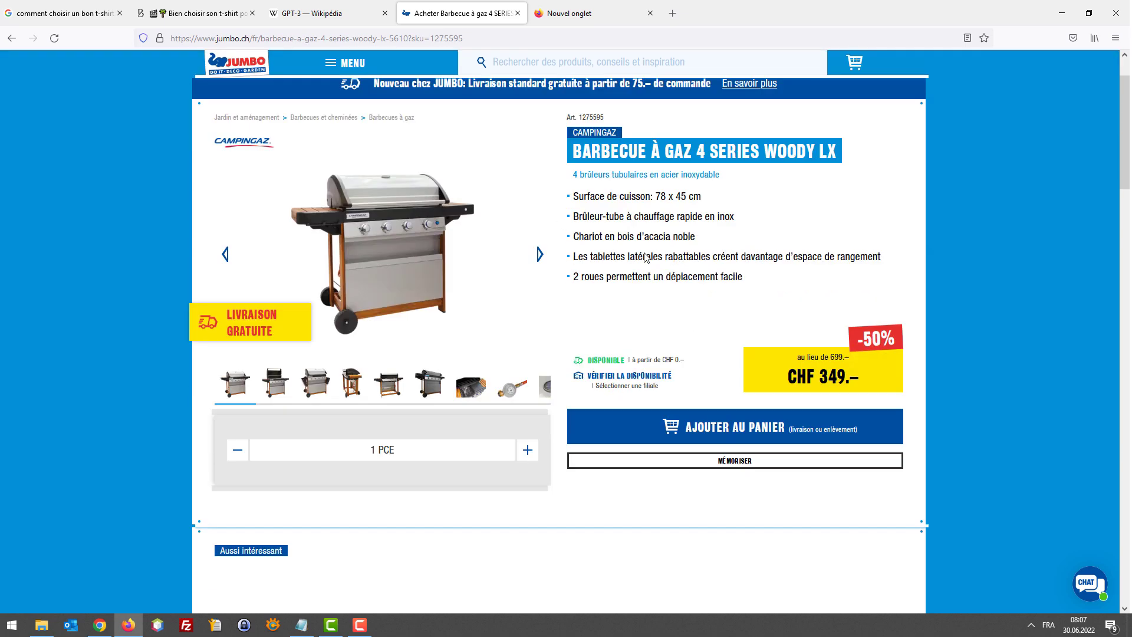
scroll(647, 258, "down", 3)
scroll(832, 278, "up", 3)
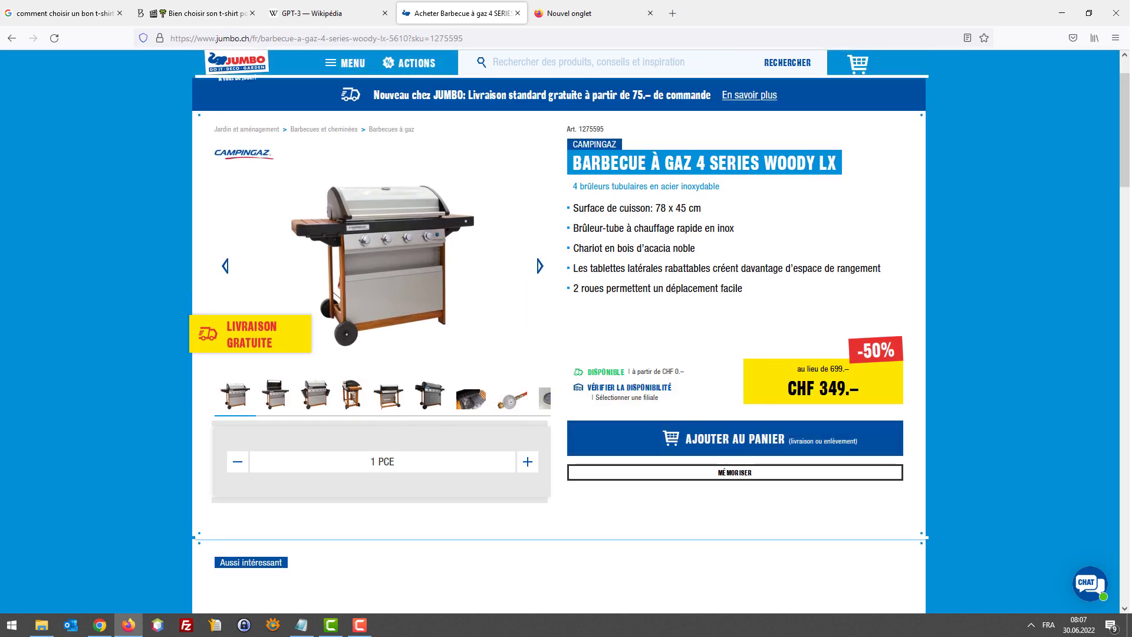
key("alt+Tab")
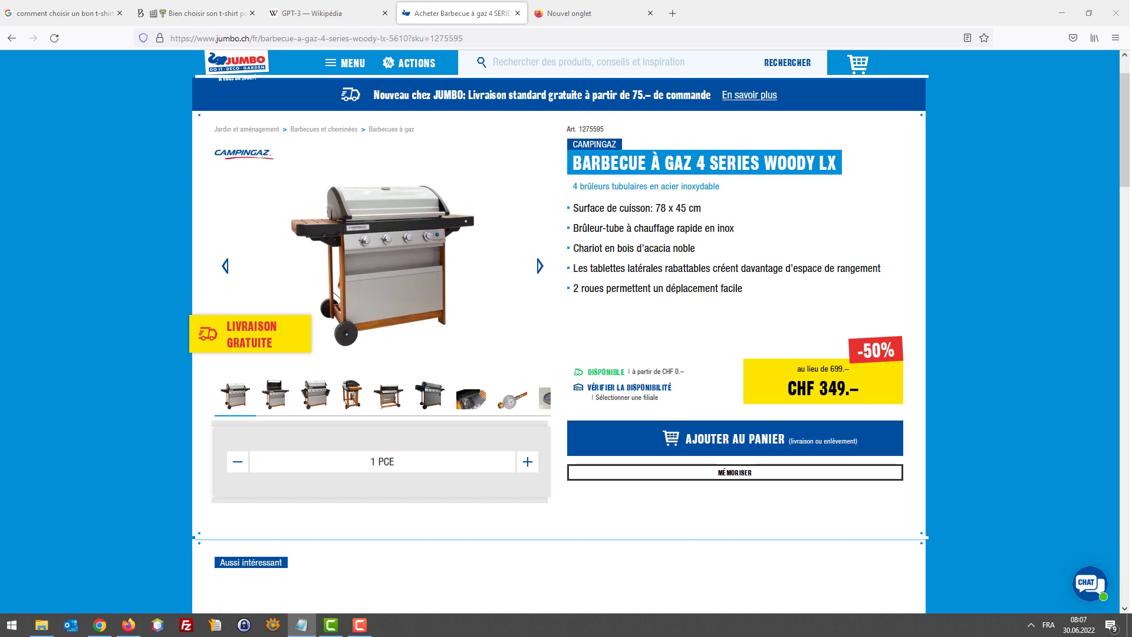
scroll(672, 319, "down", 5)
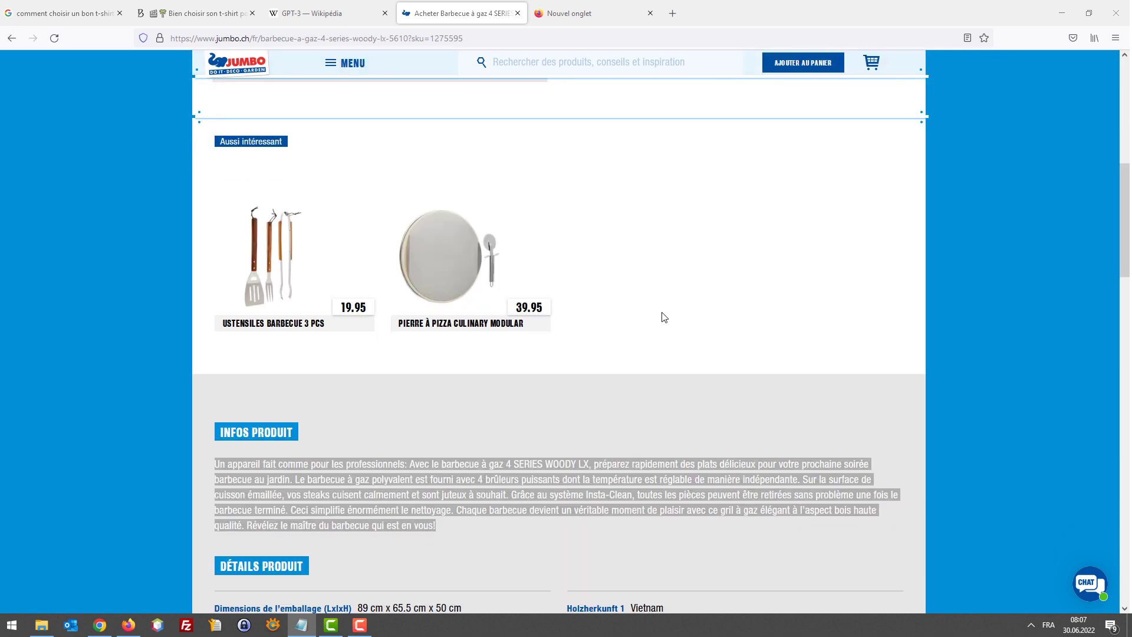
scroll(693, 276, "down", 2)
Switch to the Bien choisir son t-shirt article and go back to its title.
left_click(198, 13)
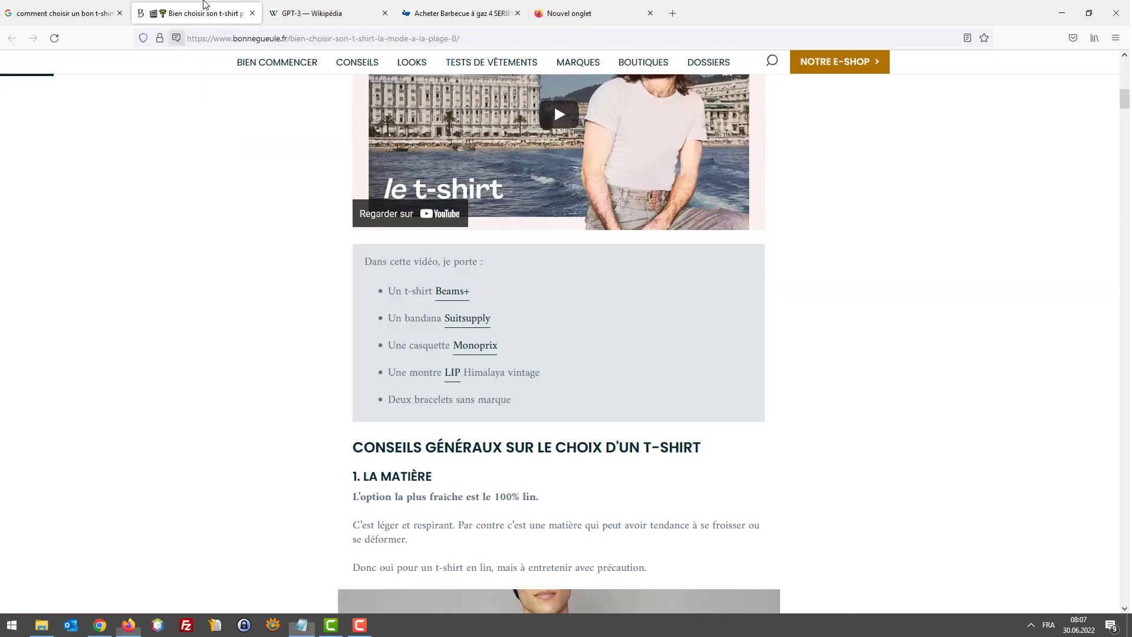
scroll(861, 187, "up", 5)
scroll(826, 177, "up", 5)
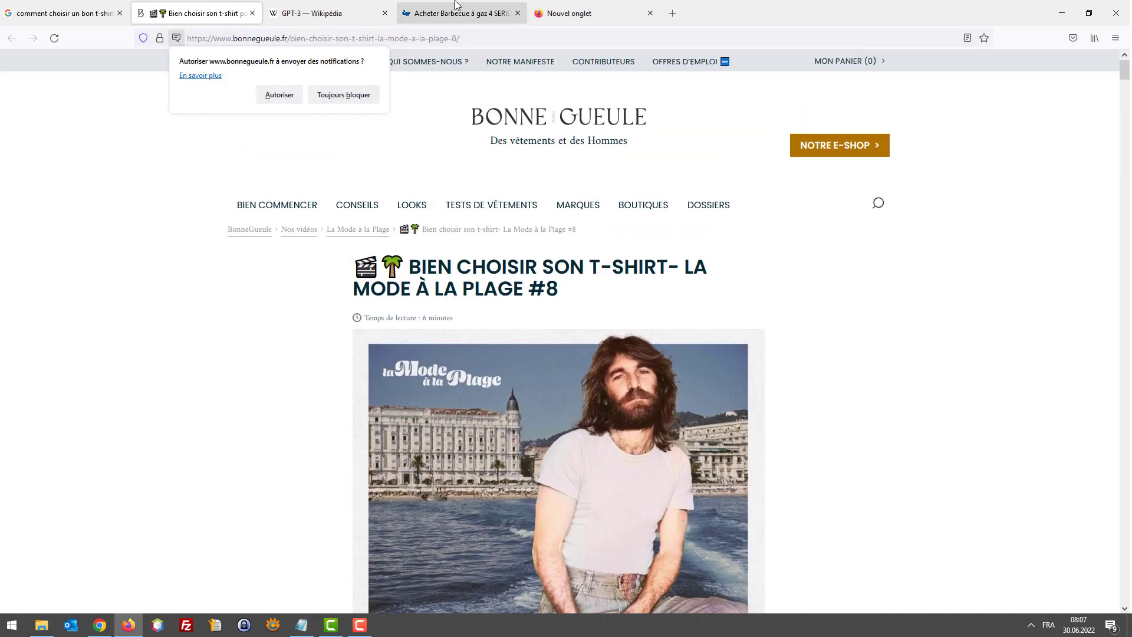
Return to the barbecue product page and highlight the word Barbecue in its title.
left_click(463, 13)
scroll(564, 128, "up", 4)
scroll(566, 130, "up", 4)
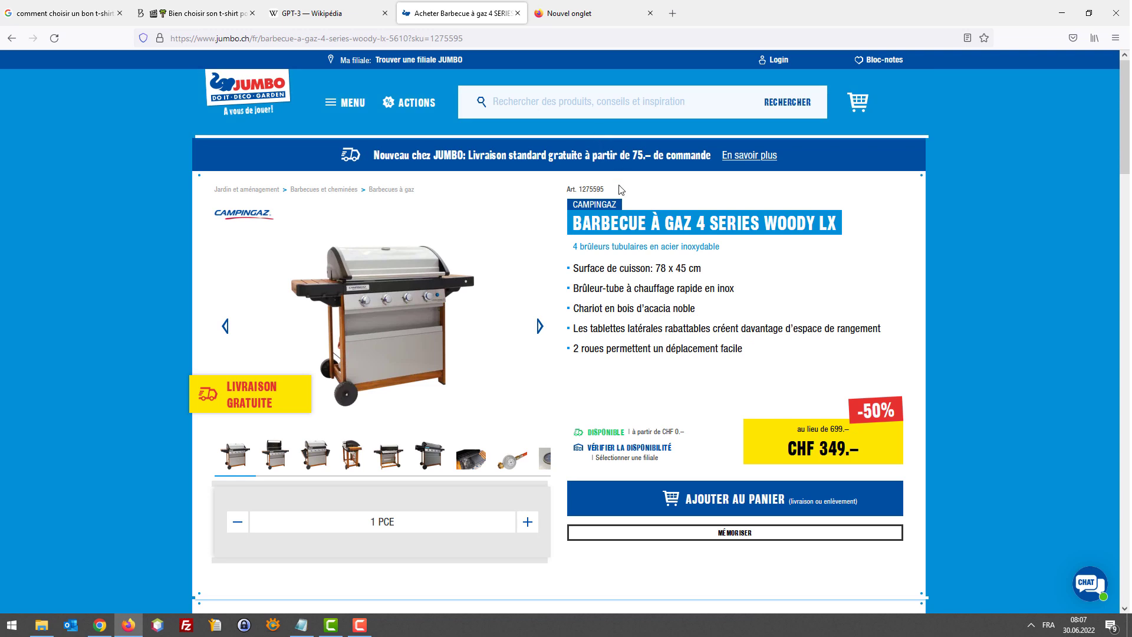
double_click(623, 230)
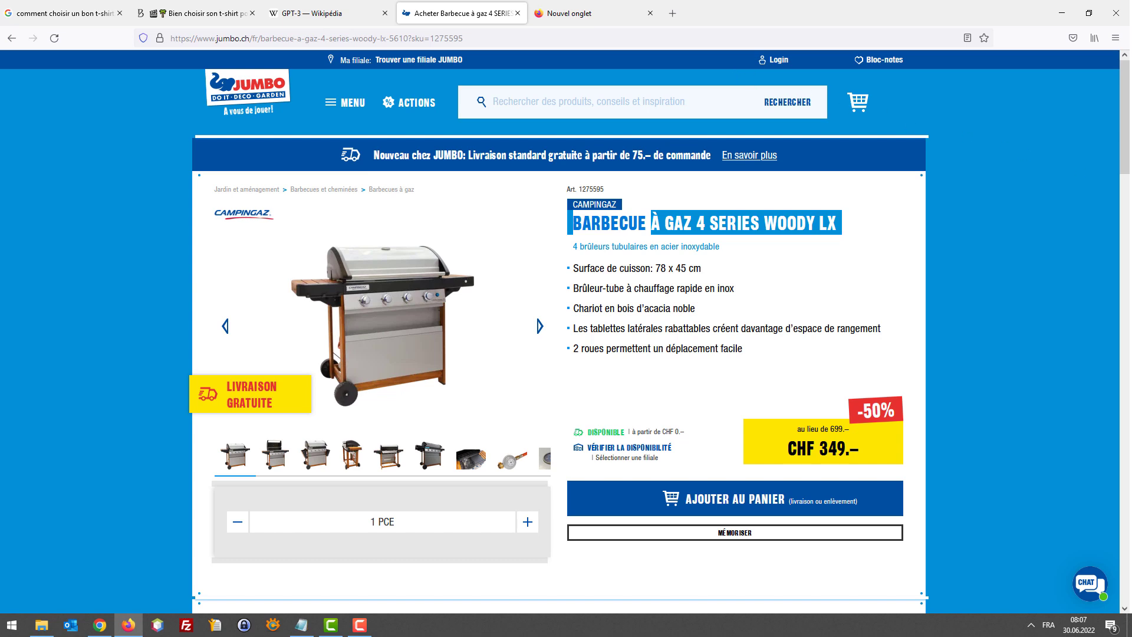
key("alt+Tab")
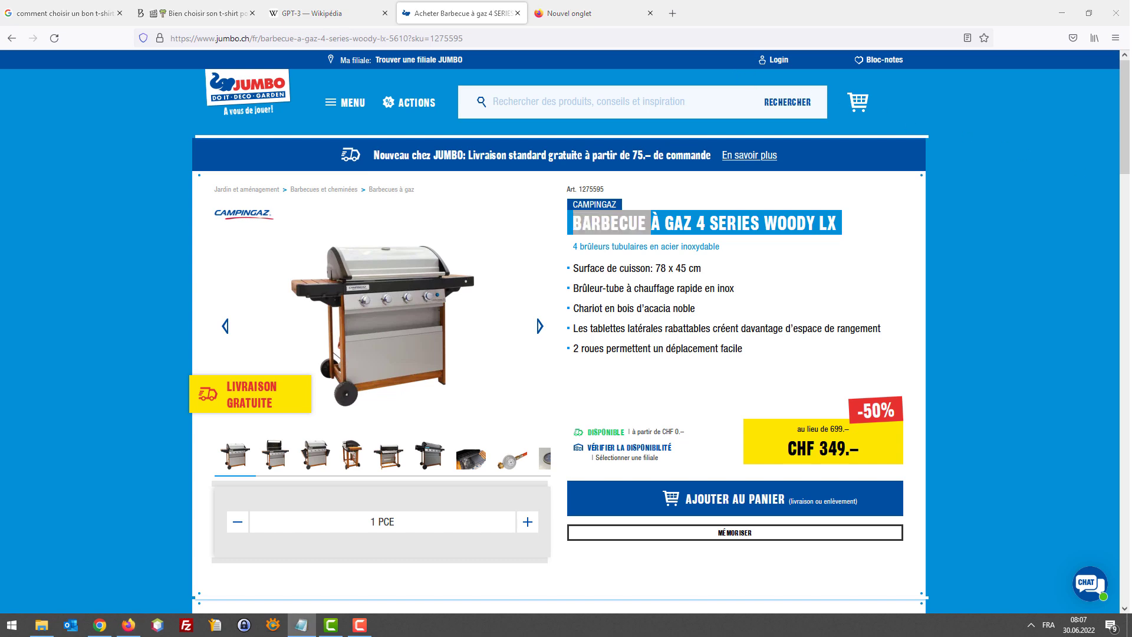
key("ctrl+t")
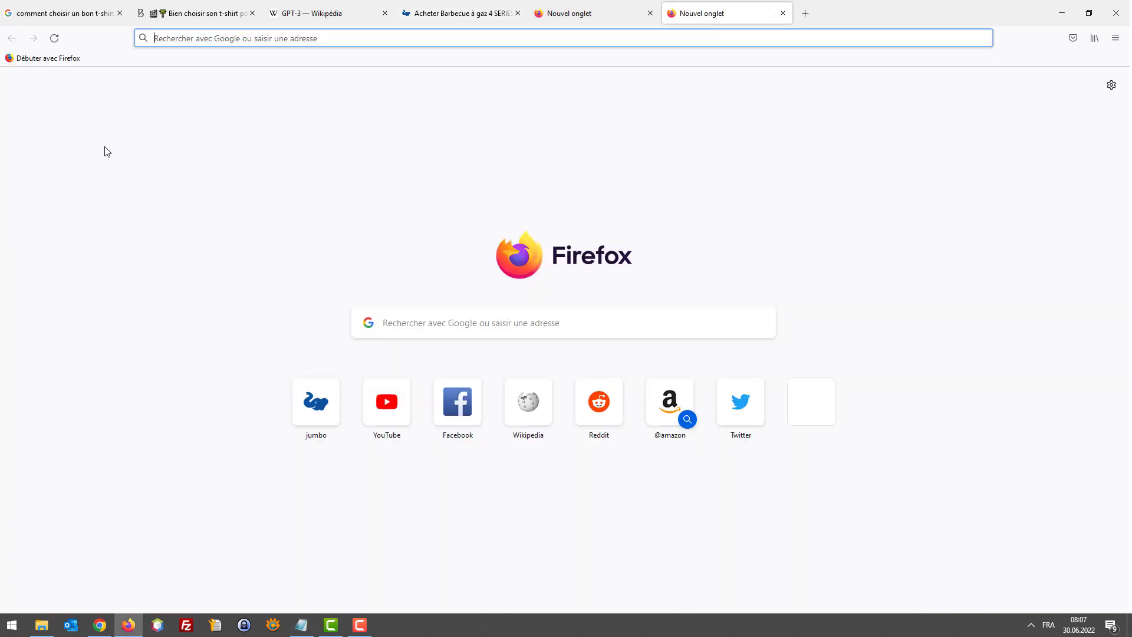
type("https://vitemontexte.fr")
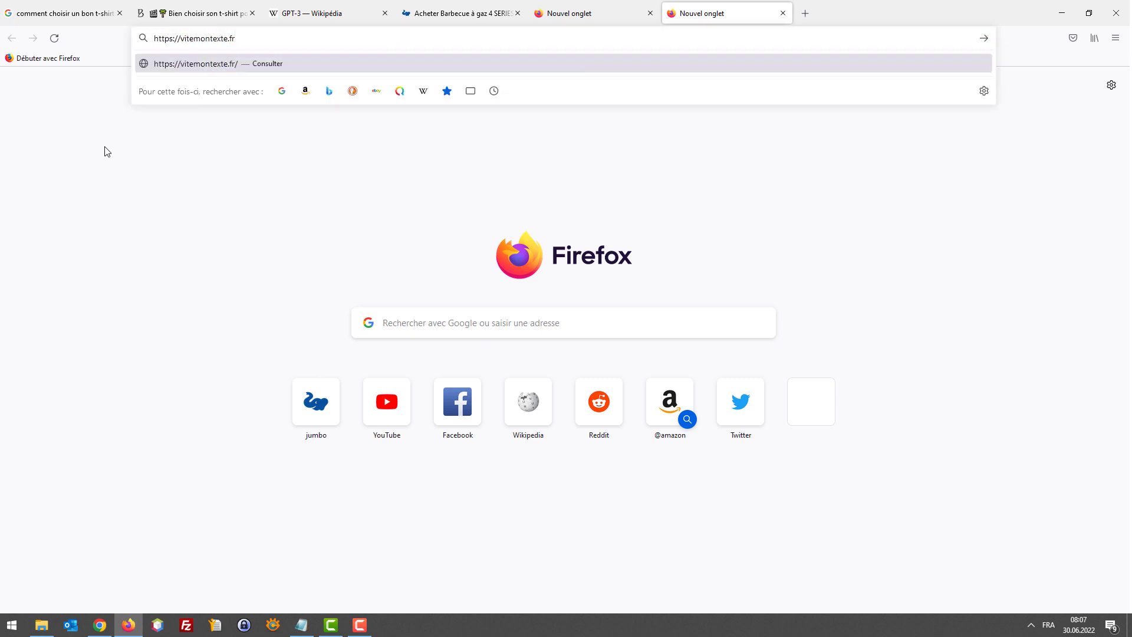
key("Return")
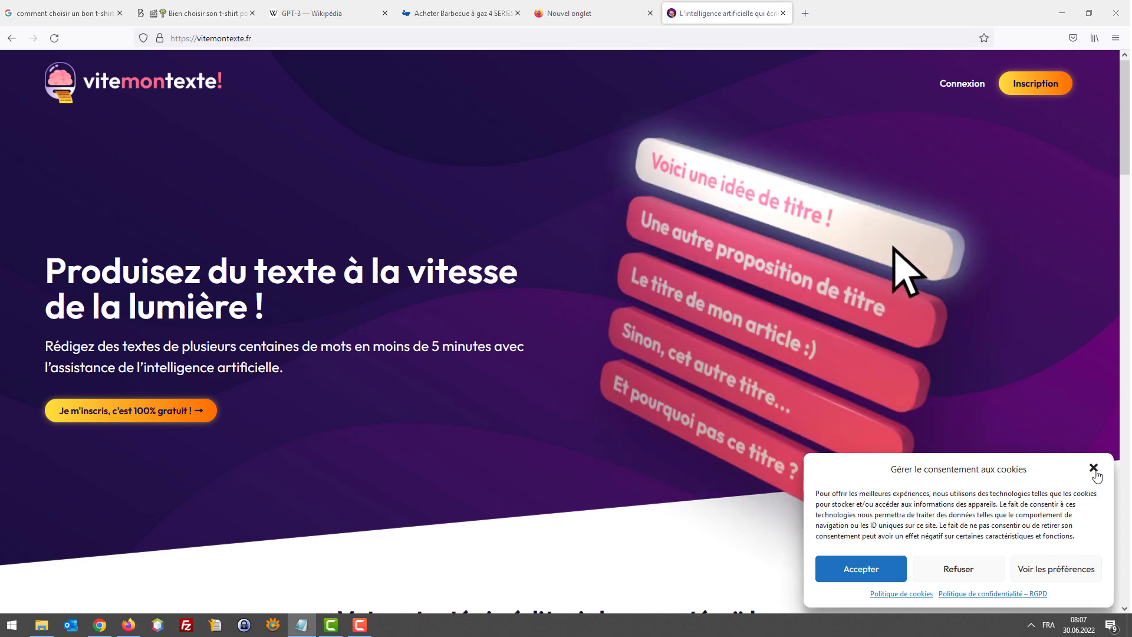
left_click(1094, 468)
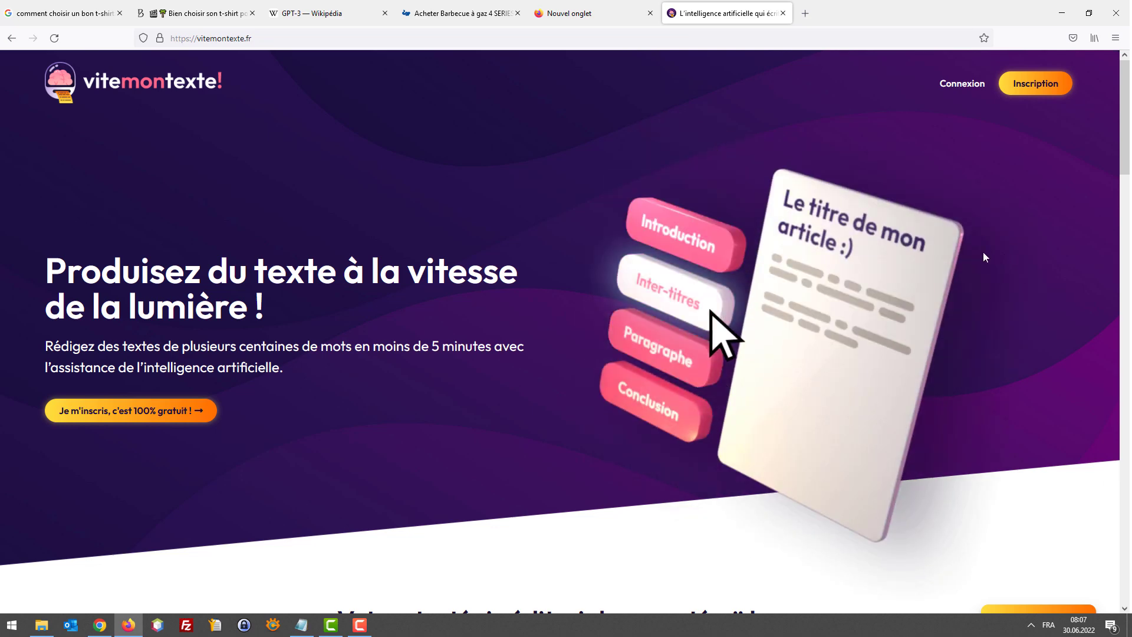
left_click(381, 41)
key("Return")
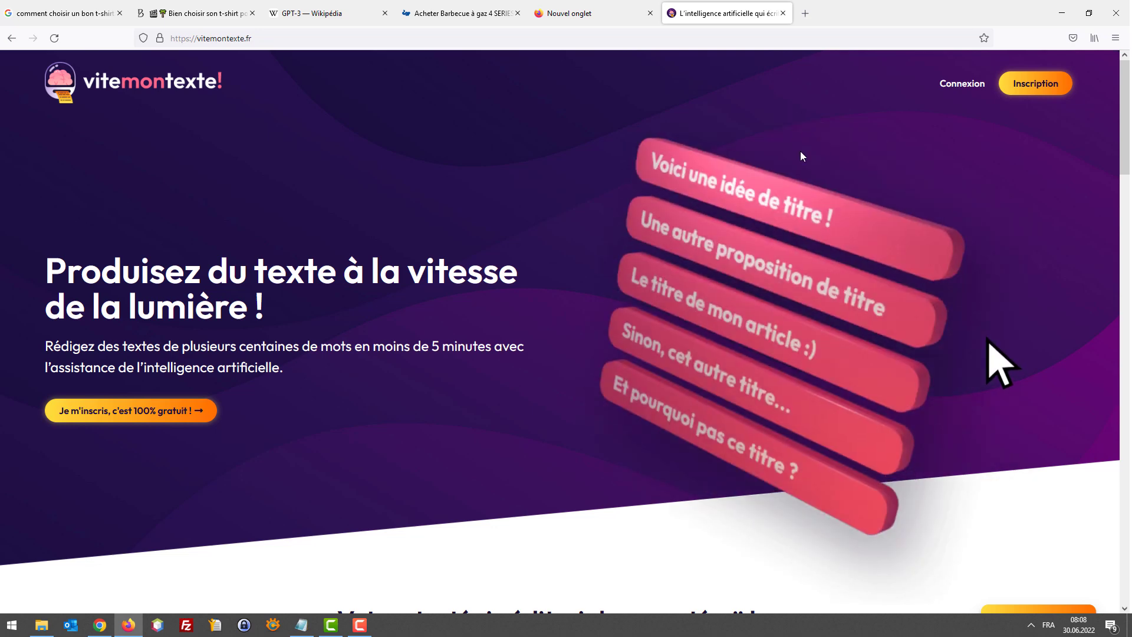
left_click(805, 14)
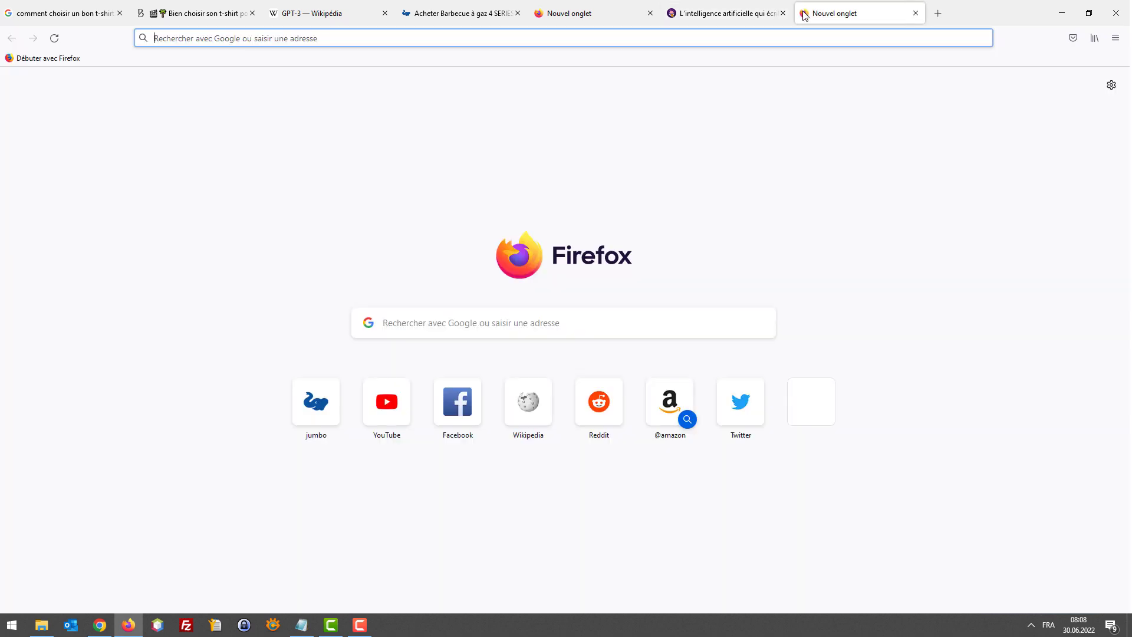
type("https://app.jasper.ai")
key("Return")
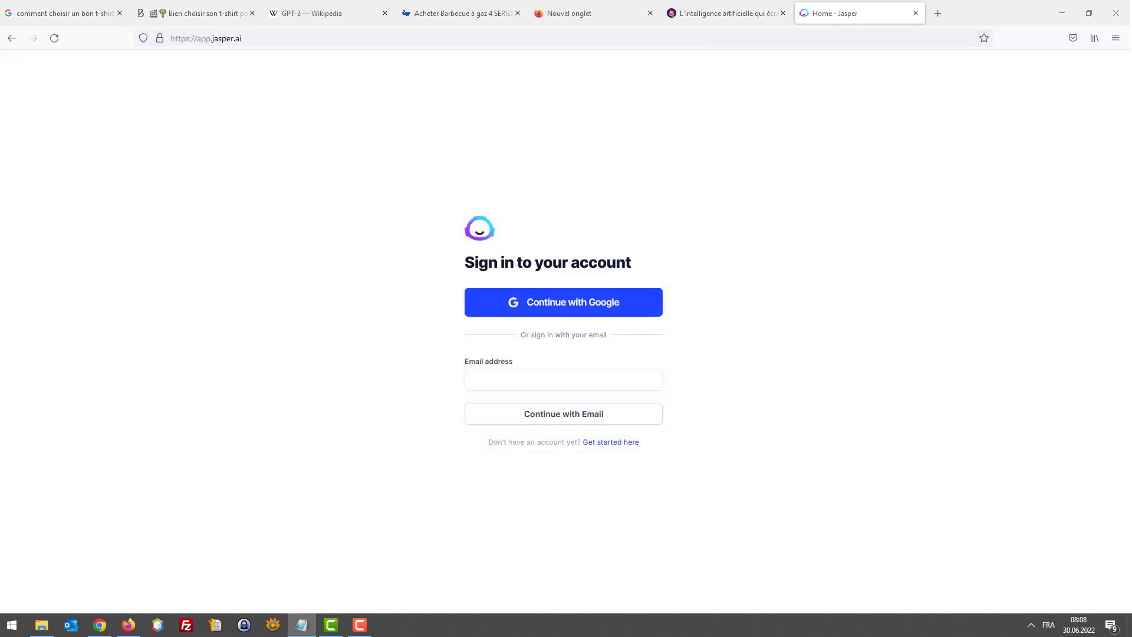
double_click(204, 37)
key("BackSpace")
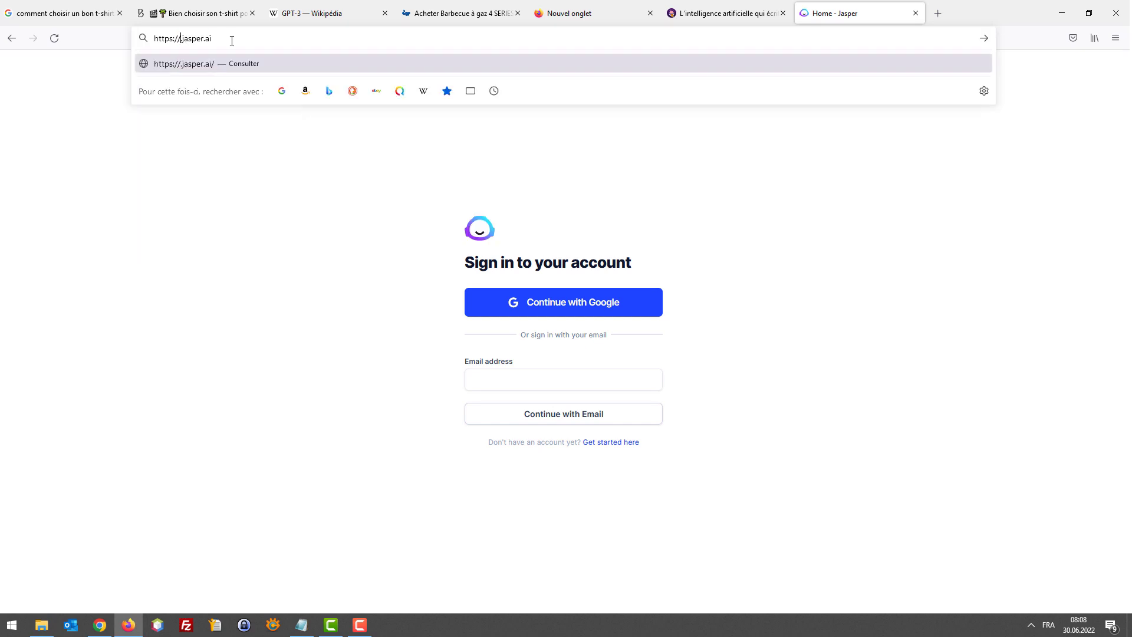
key("Return")
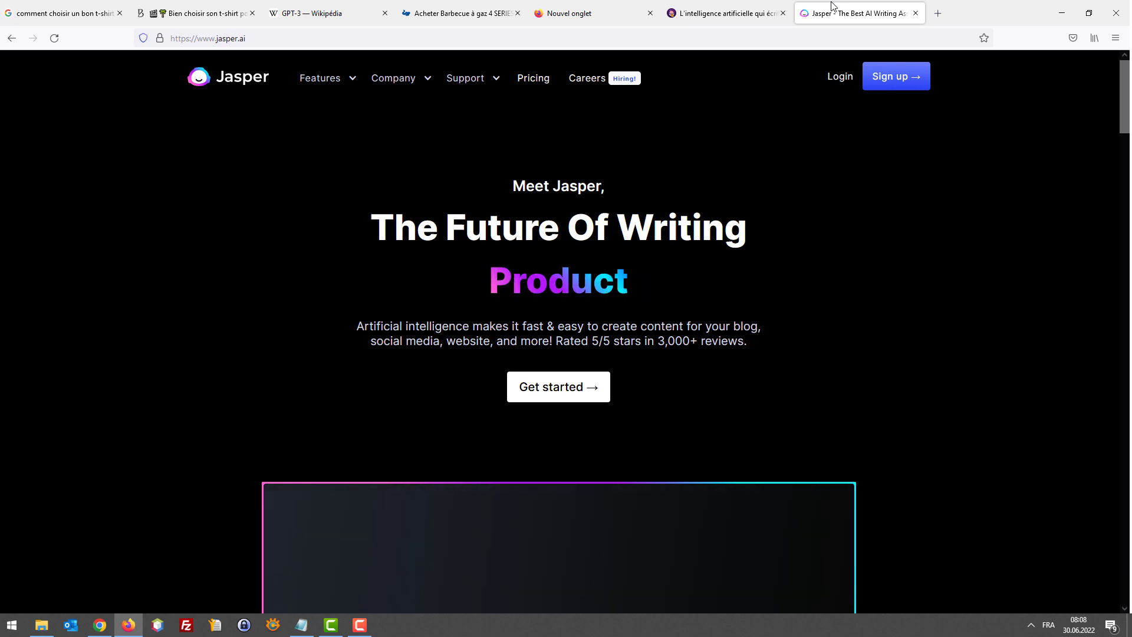
Open the main copy.ai home page in a new tab and compare it with the Jasper home page.
key("ctrl+t")
type("https://app.copy.ai")
key("Return")
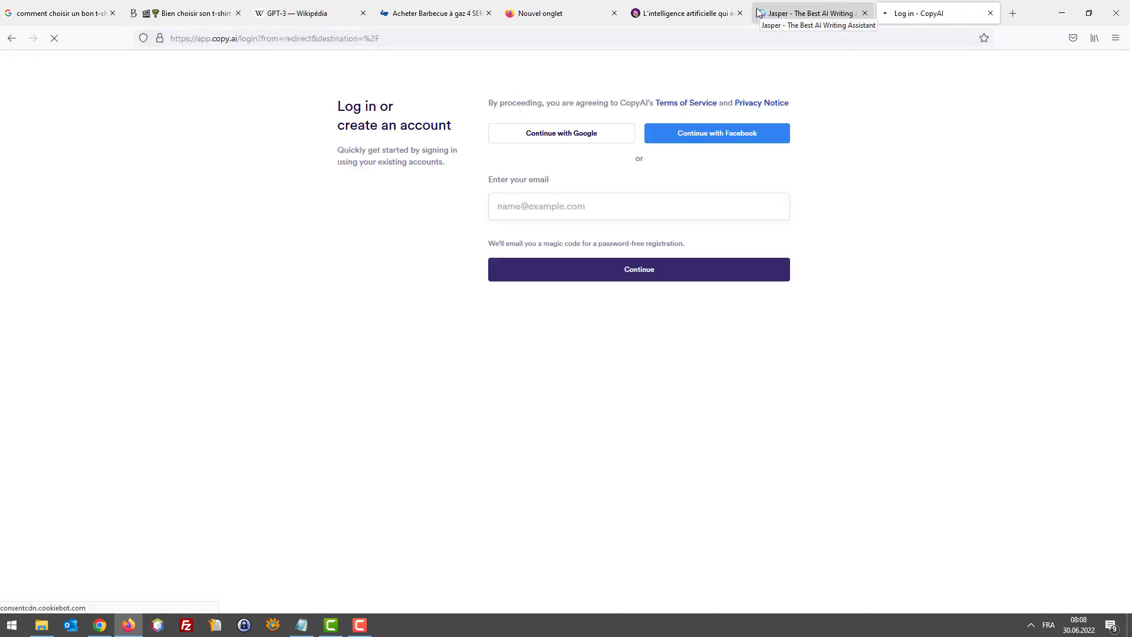
left_click(210, 38)
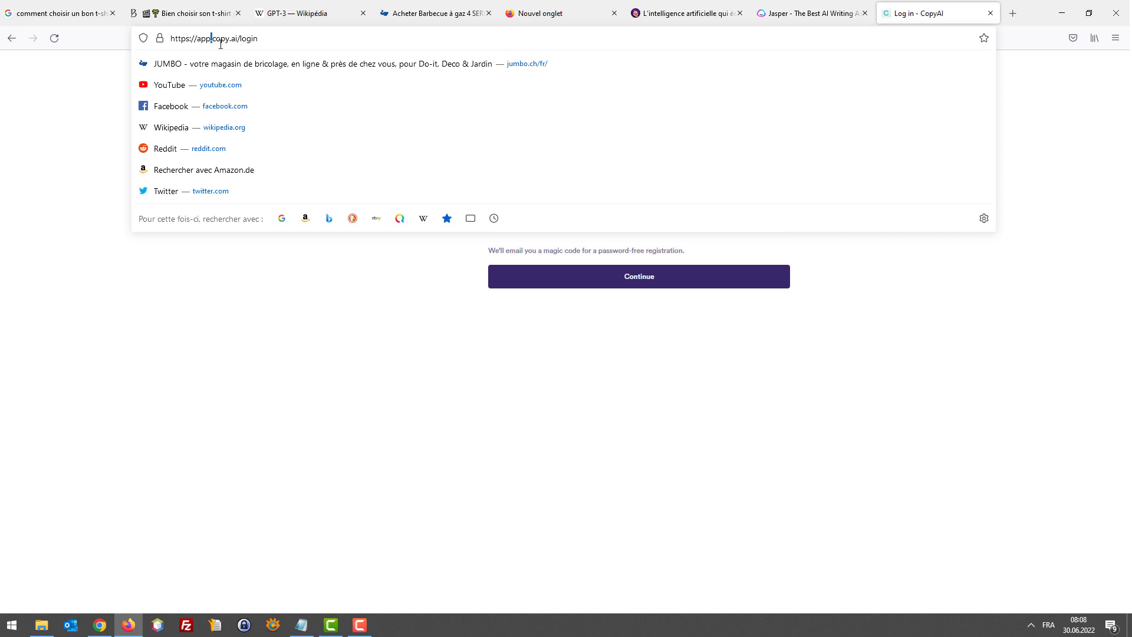
key("BackSpace")
key("BackSpace")
key("BackSpace")
key("BackSpace")
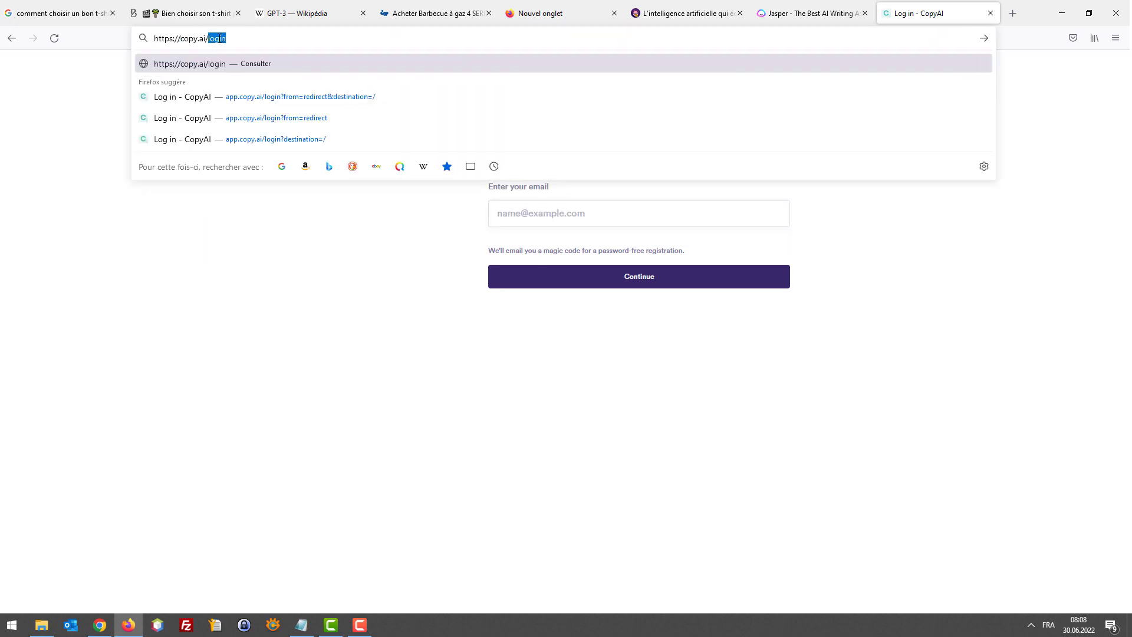
key("BackSpace")
key("Return")
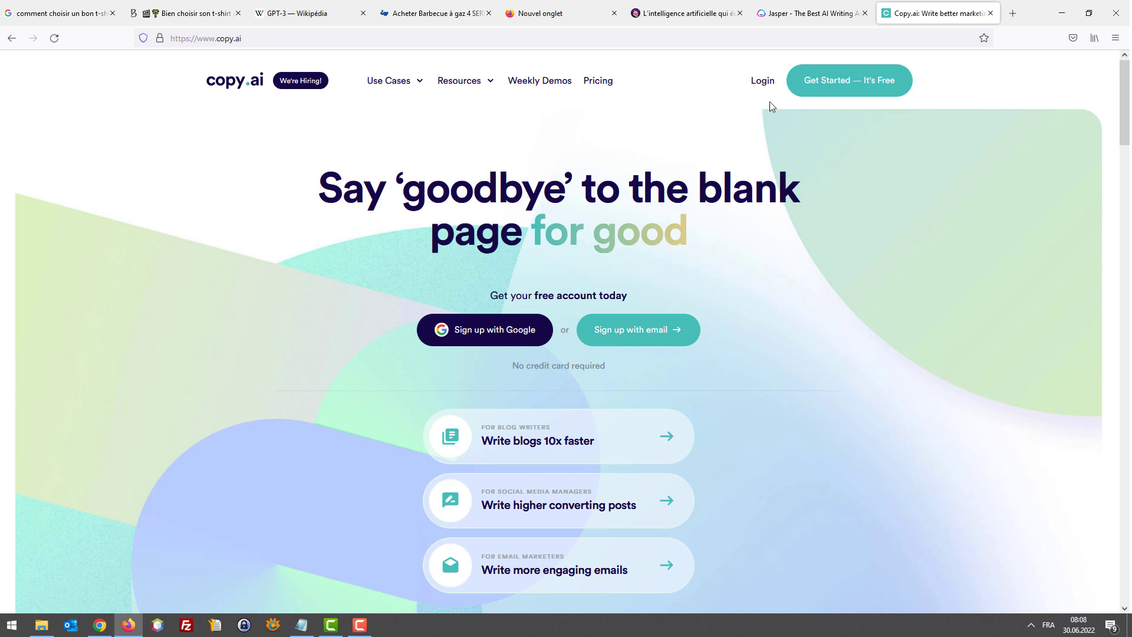
left_click(839, 15)
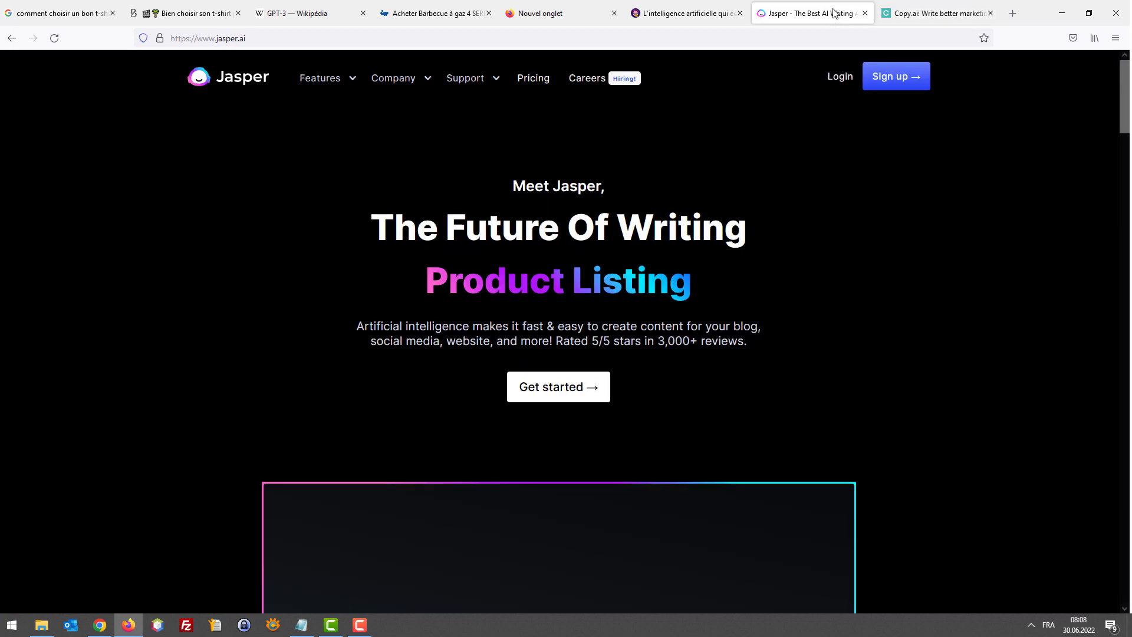
left_click(929, 10)
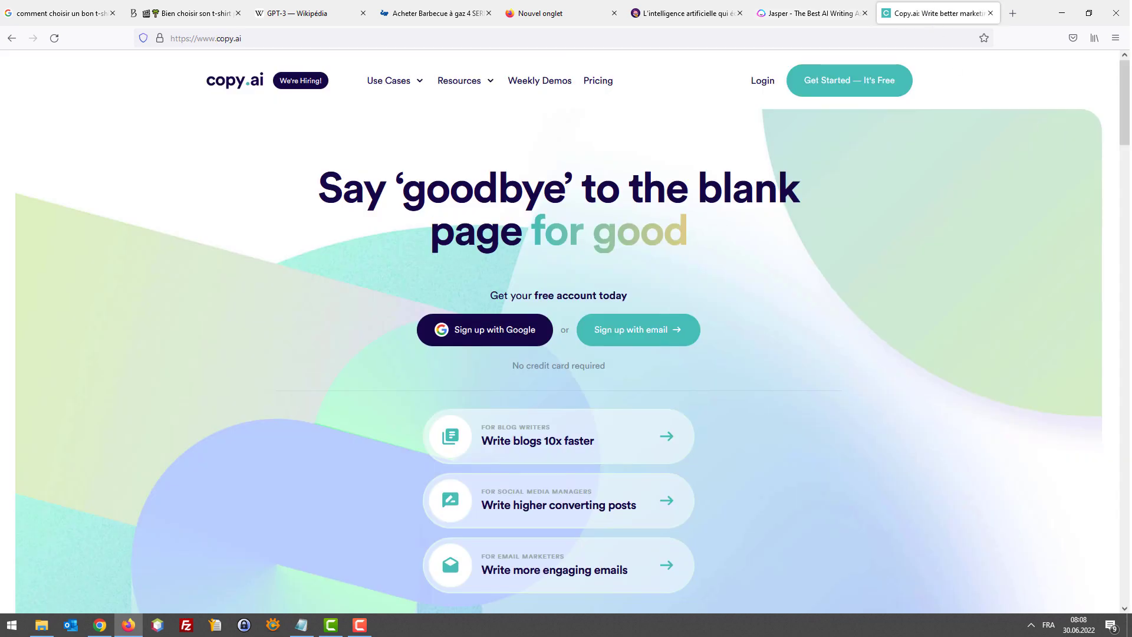
Open texta.ai in a new tab.
key("alt+Tab")
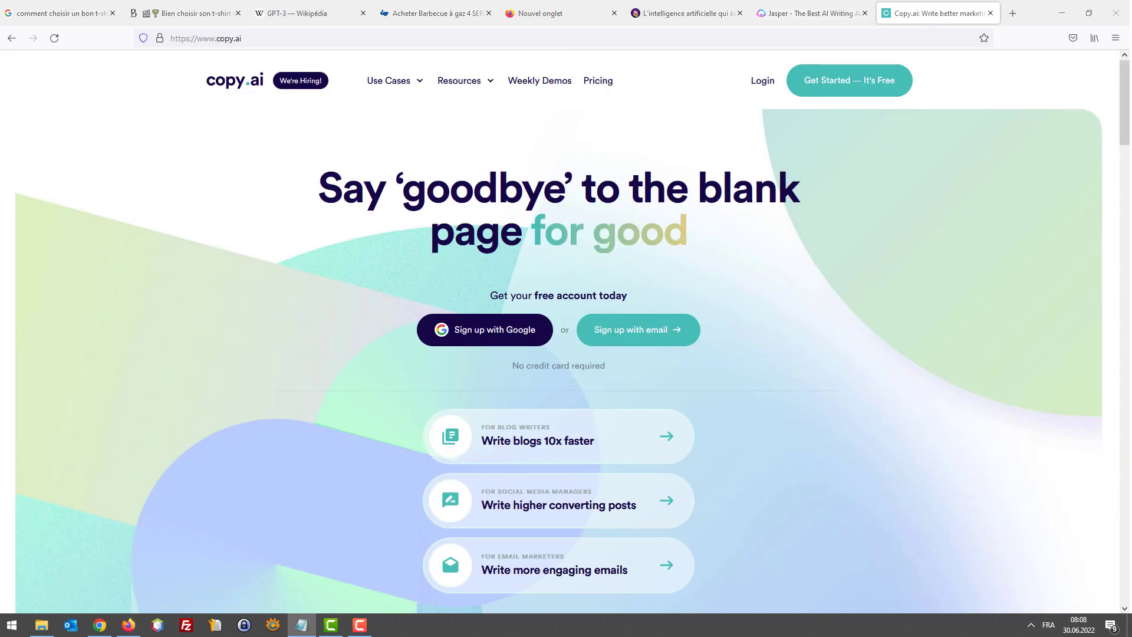
left_click(1013, 13)
type("texta.ai")
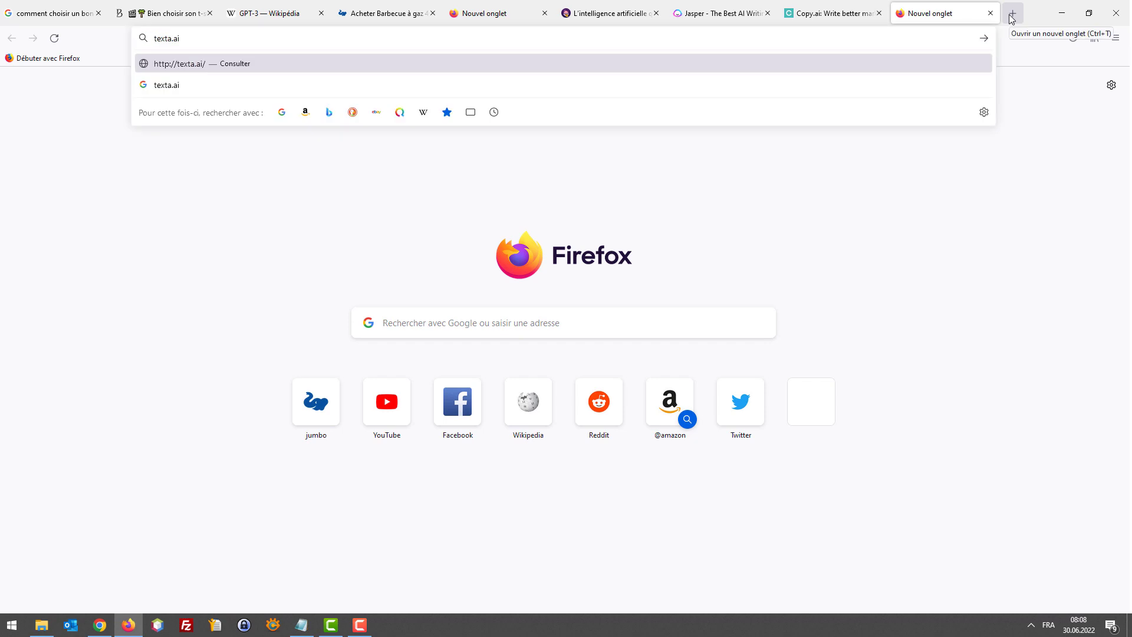
key("Return")
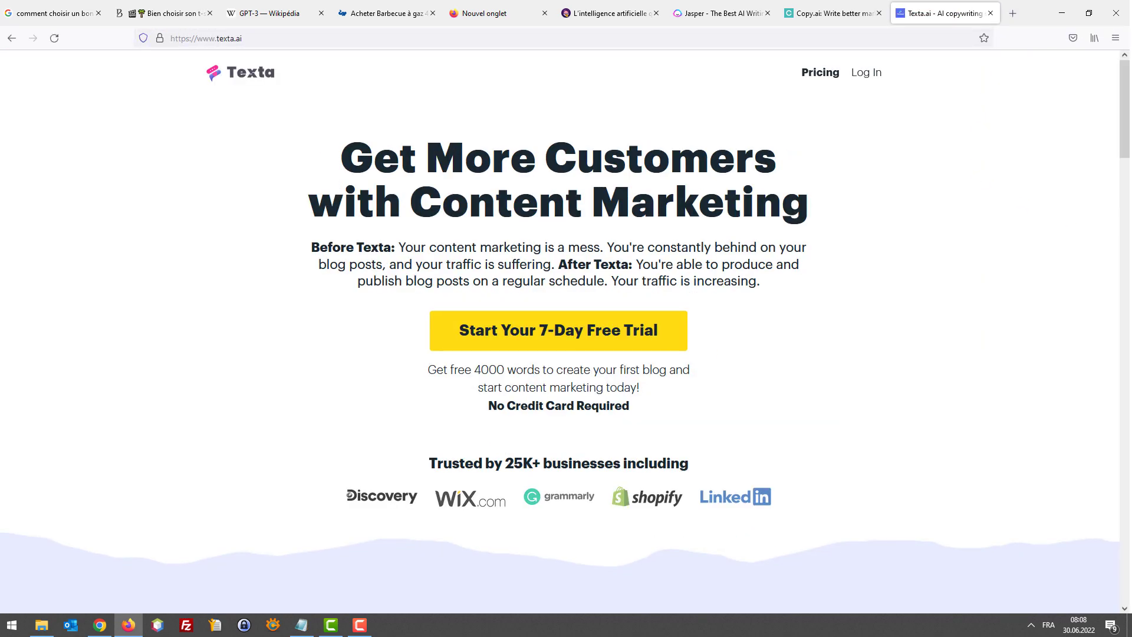
Open yourtext.guru in a new tab and clear its cookie notice.
left_click(302, 625)
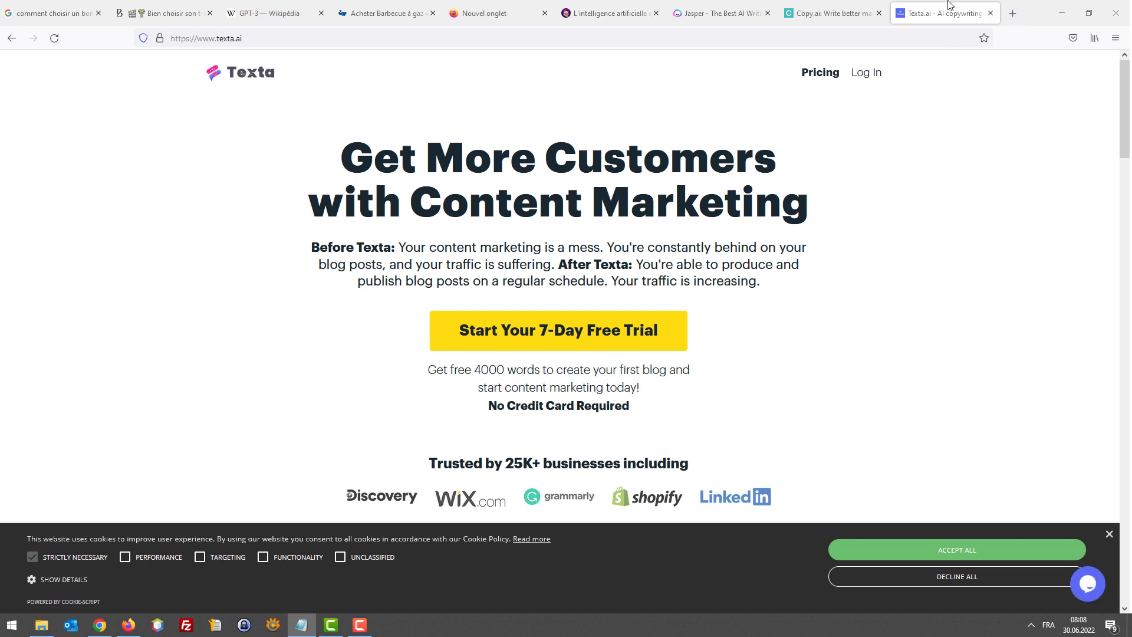
left_click(950, 13)
key("ctrl+t")
type("yourtext.guru")
key("Return")
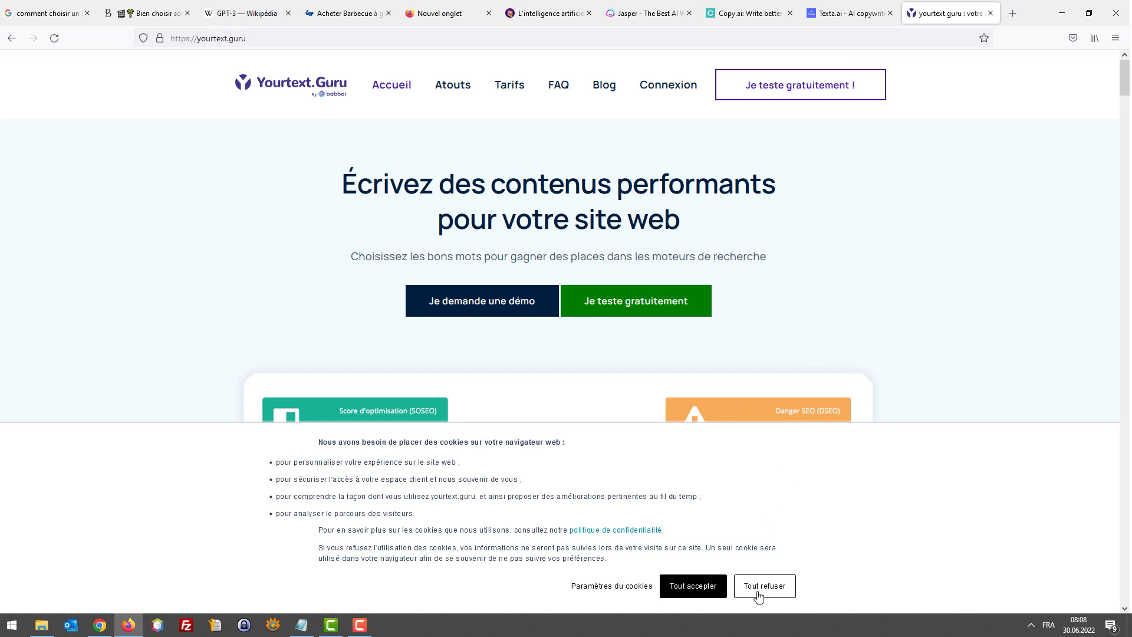
left_click(707, 592)
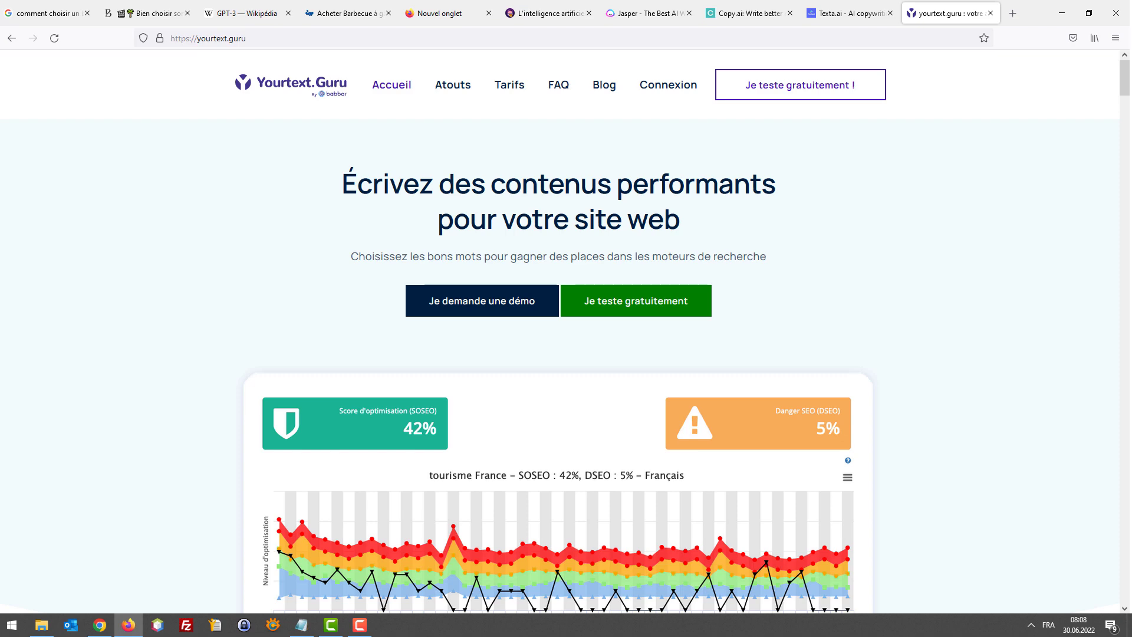
Open lescribouillard.fr in a new tab and look over the Le Scribouillard home page.
left_click(302, 625)
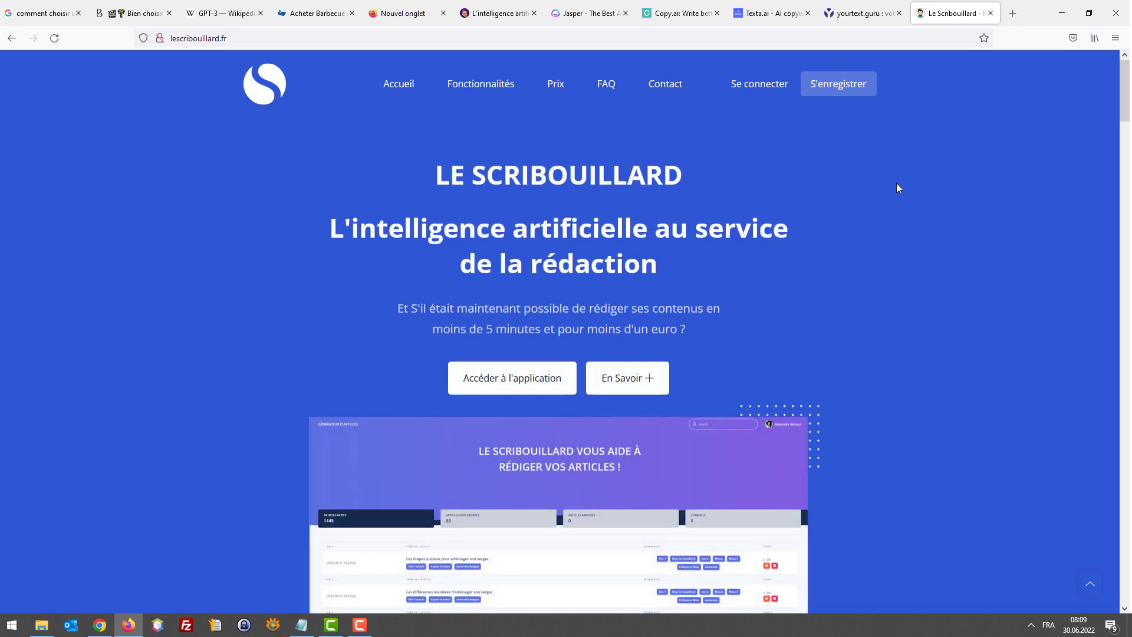
scroll(897, 183, "down", 1)
scroll(897, 186, "down", 4)
scroll(899, 189, "up", 5)
left_click(302, 624)
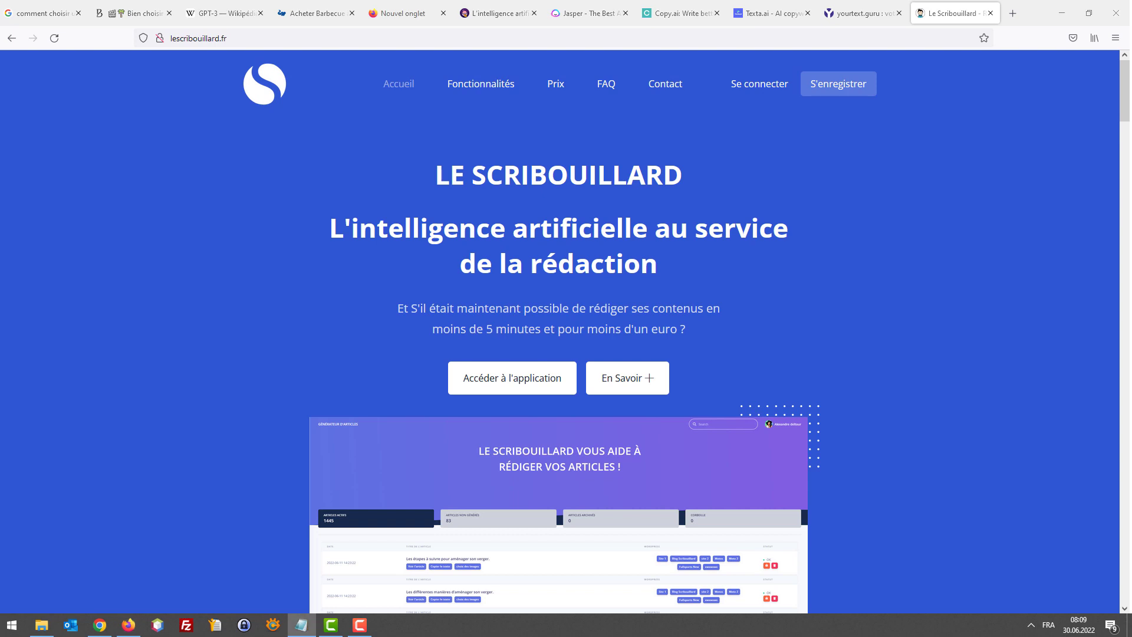
Open writesonic.com in a new tab.
left_click(945, 4)
key("ctrl+t")
type("writesonic.com")
key("Return")
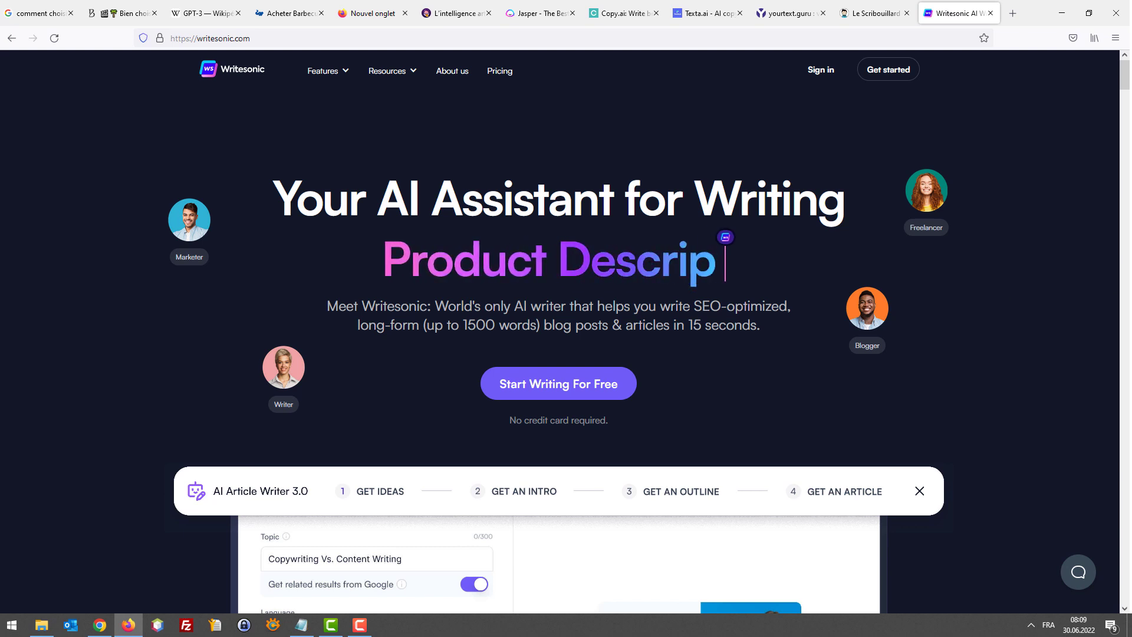
Close the Writesonic, Le Scribouillard, yourtext.guru, Texta, Copy.ai, Jasper and blank tabs, returning to the Vitemontexte home page.
key("ctrl+w")
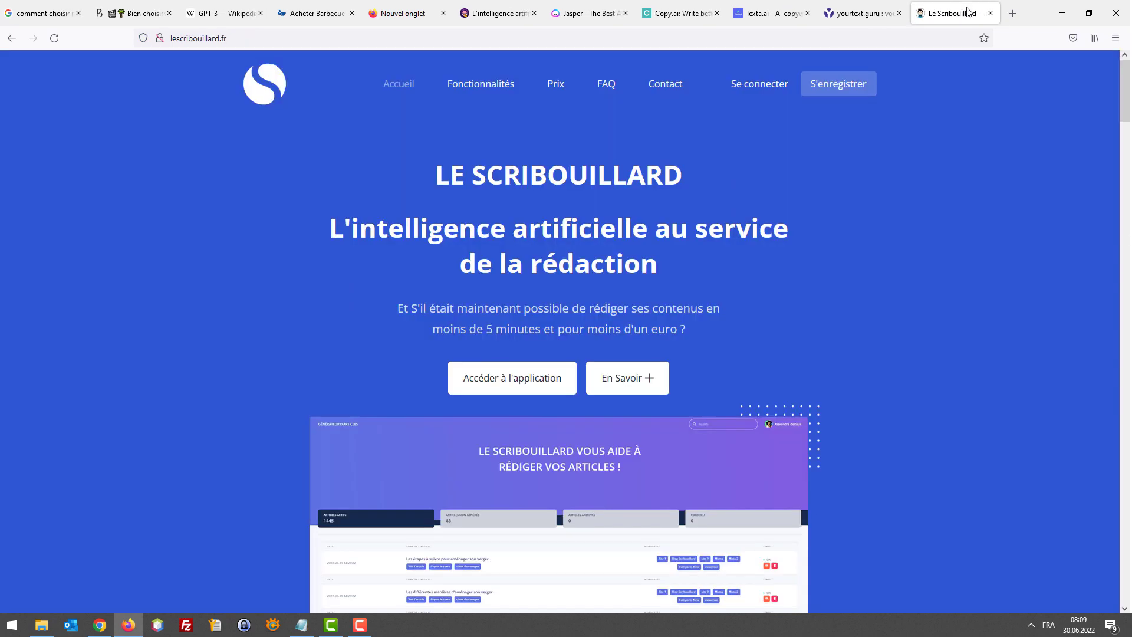
key("ctrl+w")
key("ctrl+w")
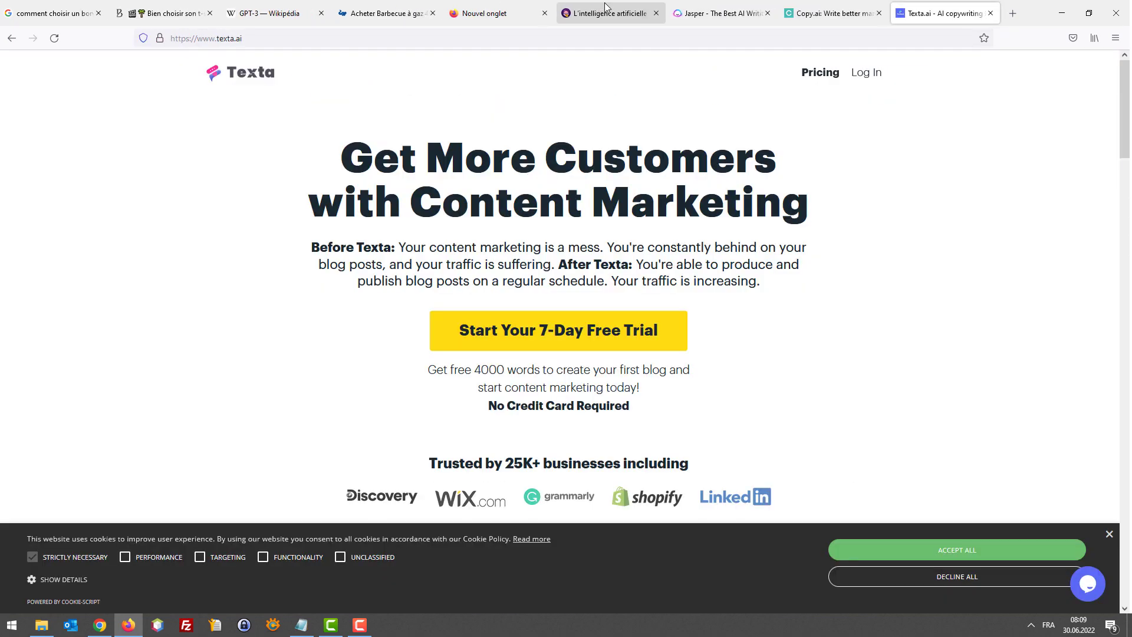
key("ctrl+w")
key("ctrl+w")
key("ctrl+w")
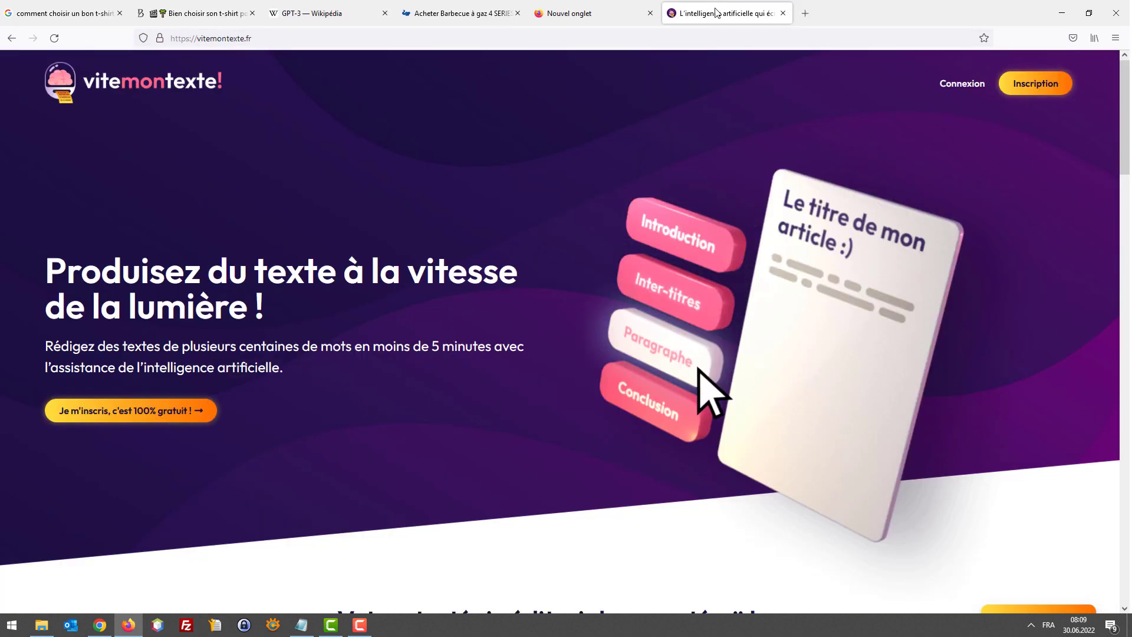
key("ctrl+Page_Up")
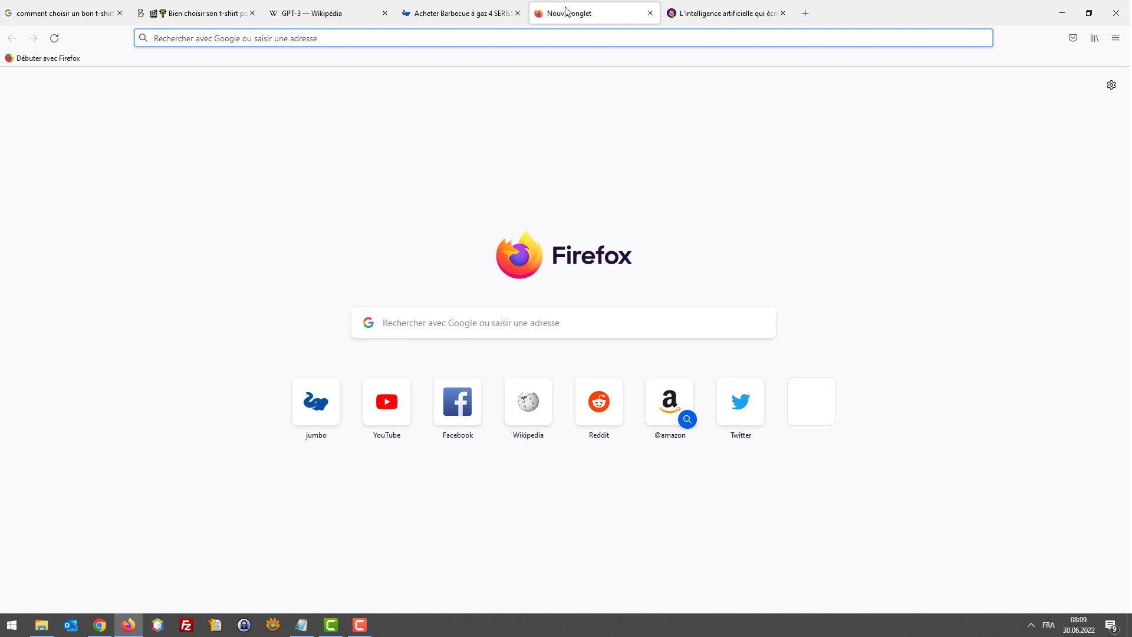
key("ctrl+w")
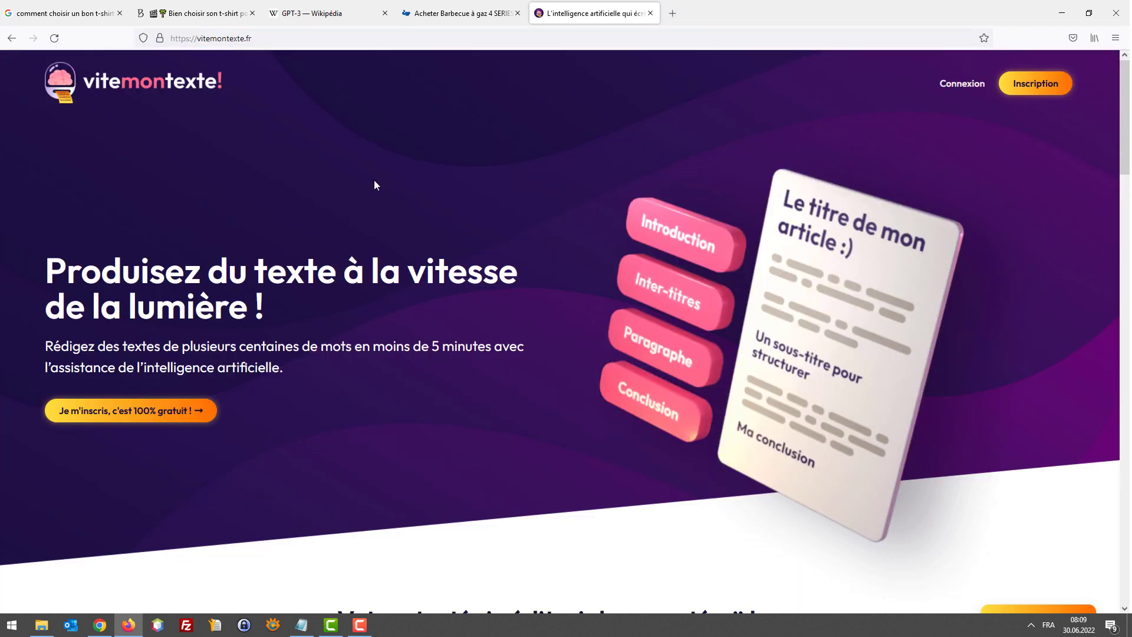
Log in to the Vitemontexte account to reach its text-generation application.
left_click(961, 88)
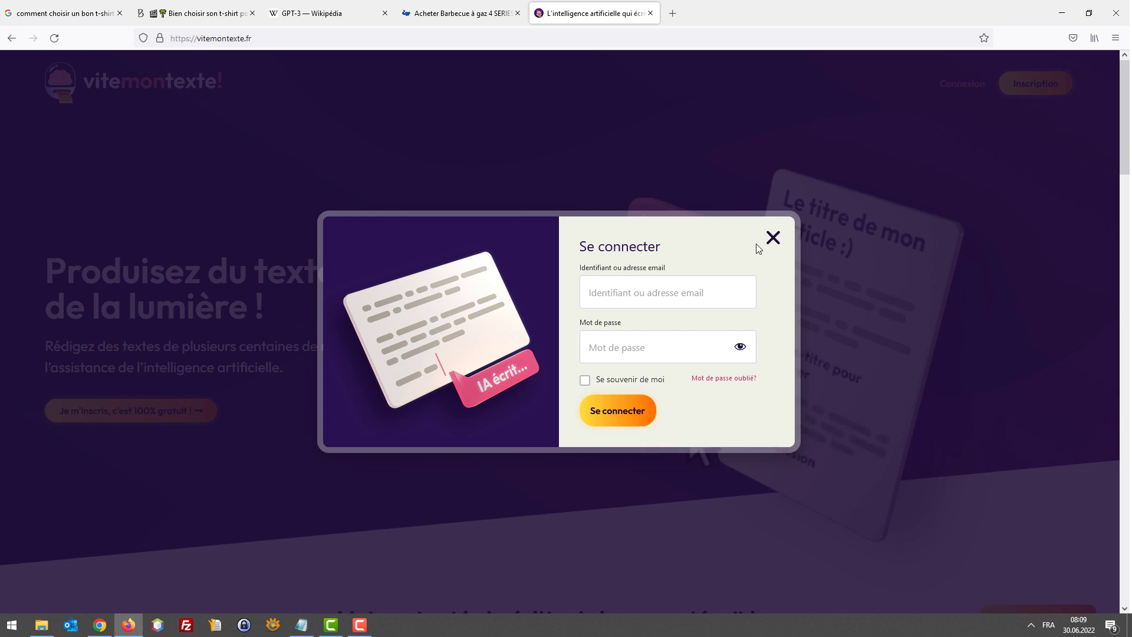
left_click(645, 282)
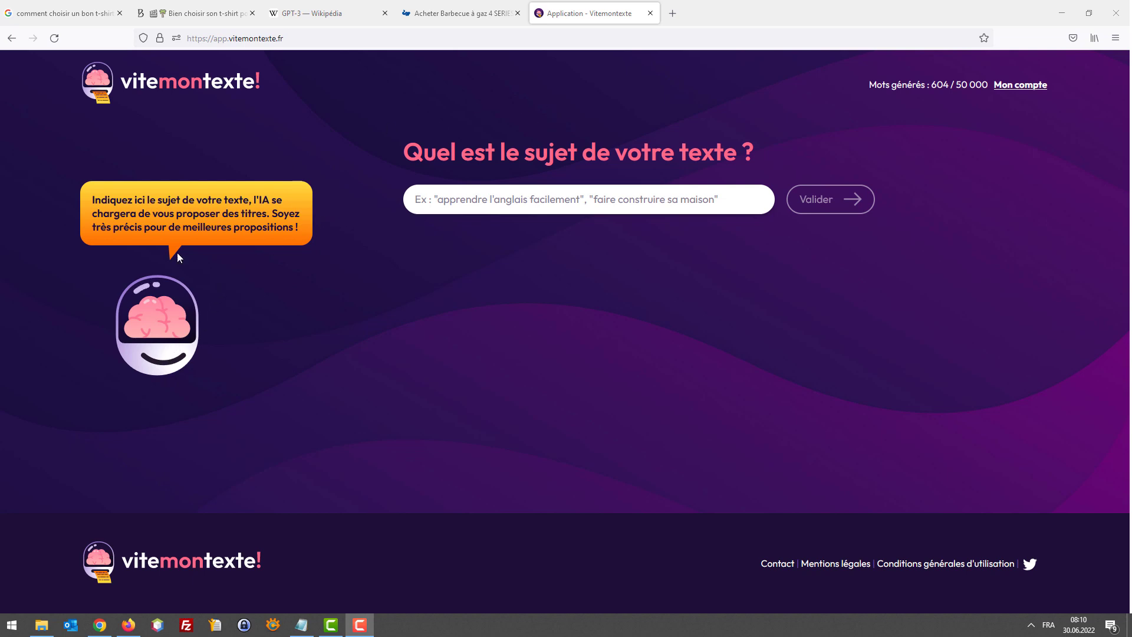
Search Google for "krank tortue ninja" in a new tab and accept all its cookies.
left_click(672, 13)
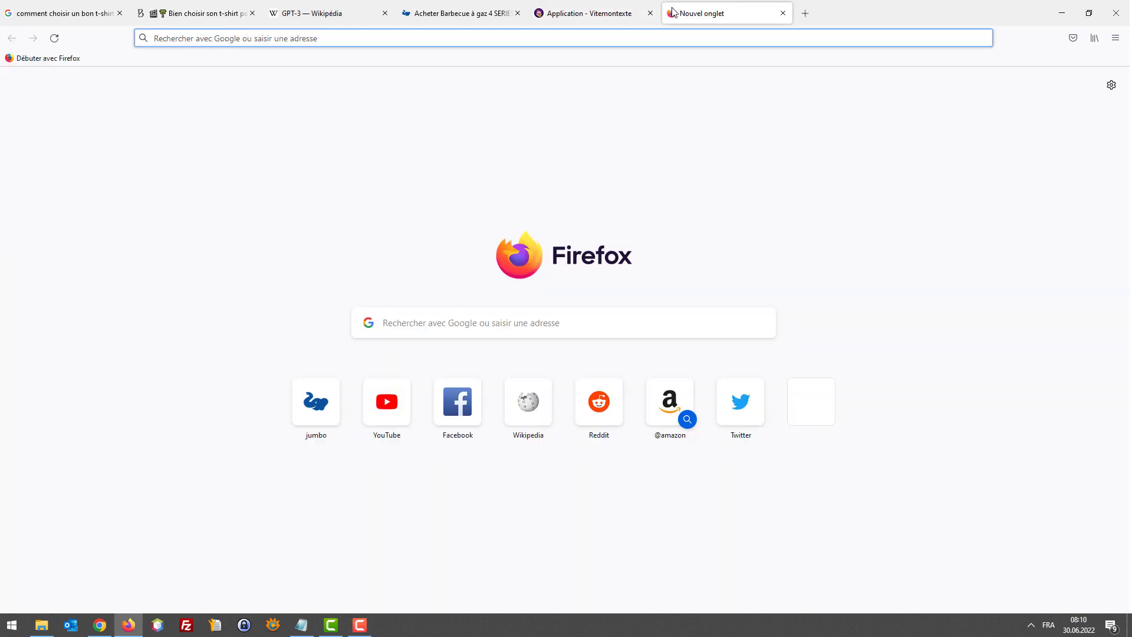
type("krank tor")
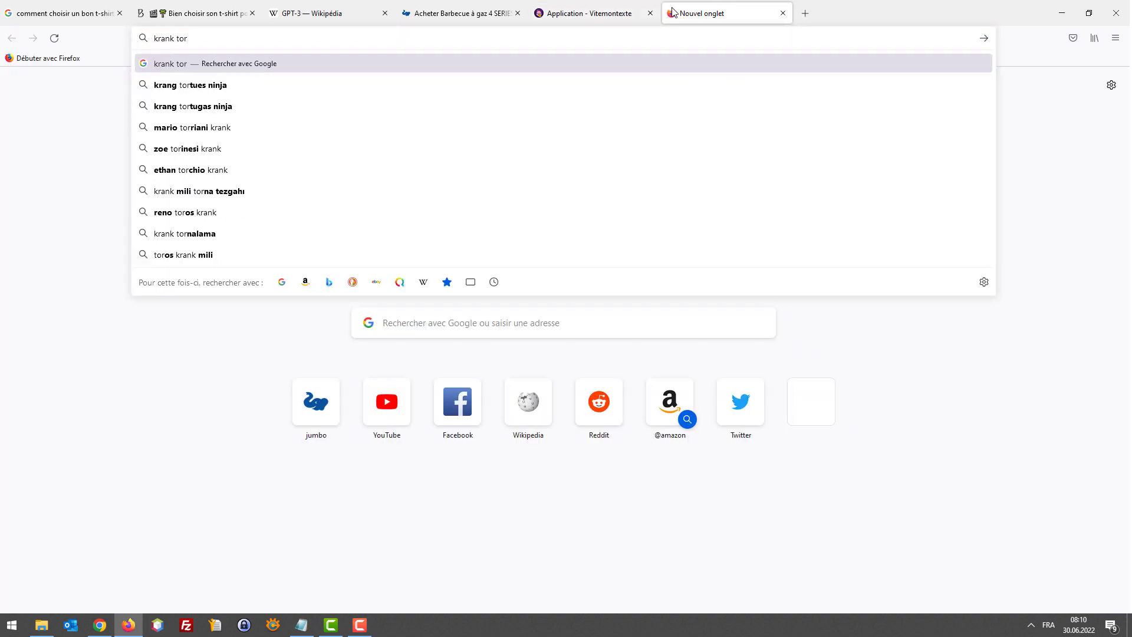
type("t")
type("ue ning")
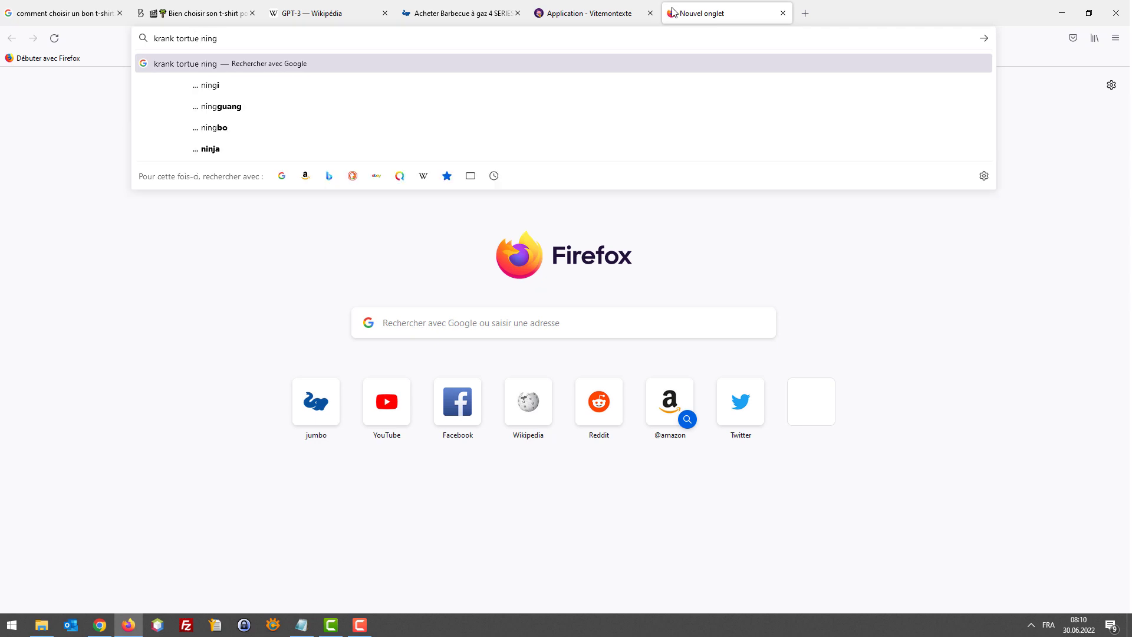
key("BackSpace")
type("ja")
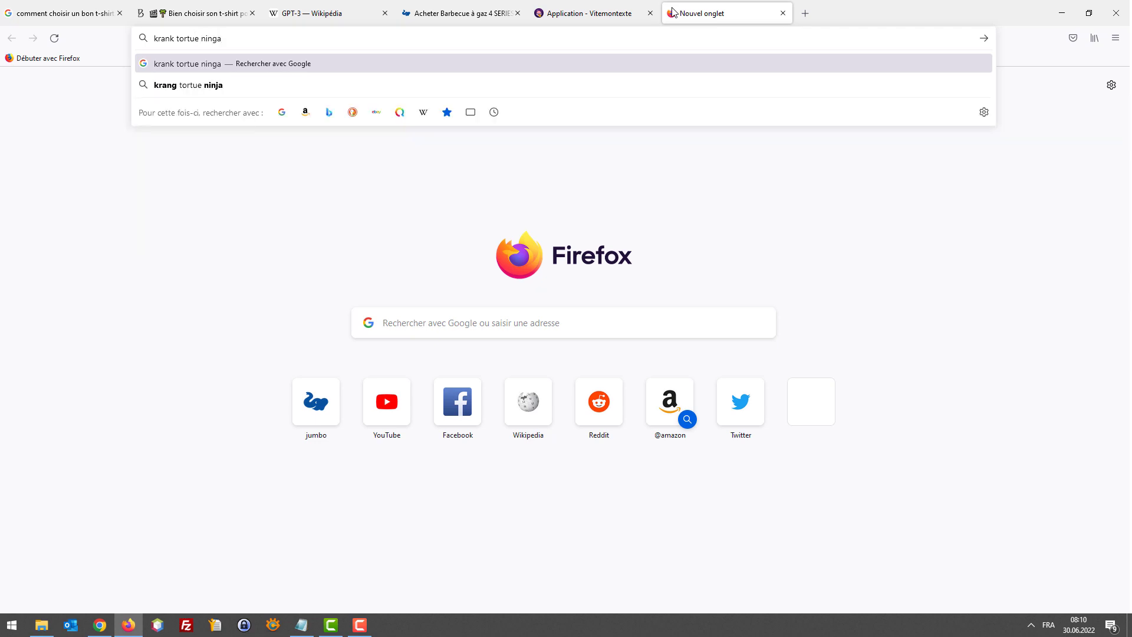
key("Return")
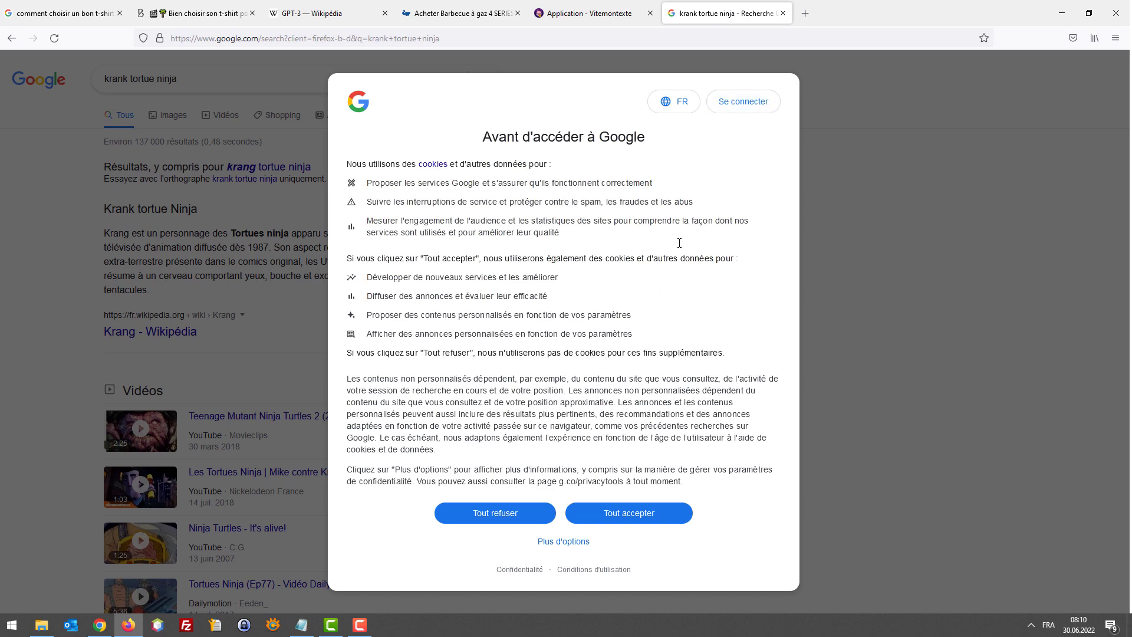
left_click(602, 508)
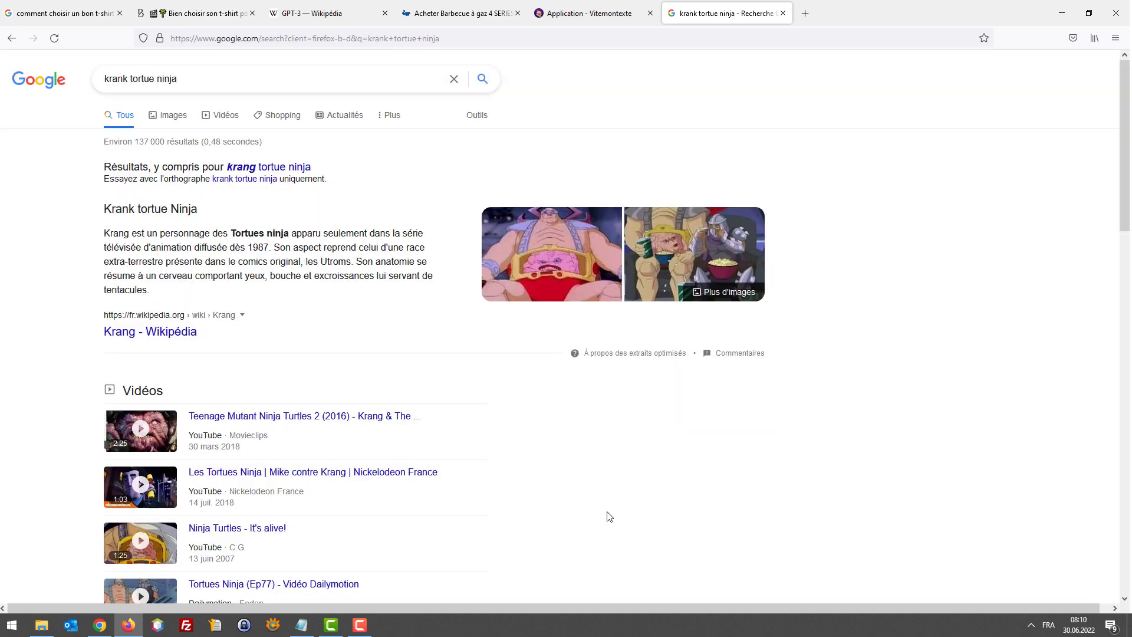
Enlarge the first image result for "krang tortue ninja" and compare it with the Vitemontexte mascot, closing the search tab when done.
left_click(260, 169)
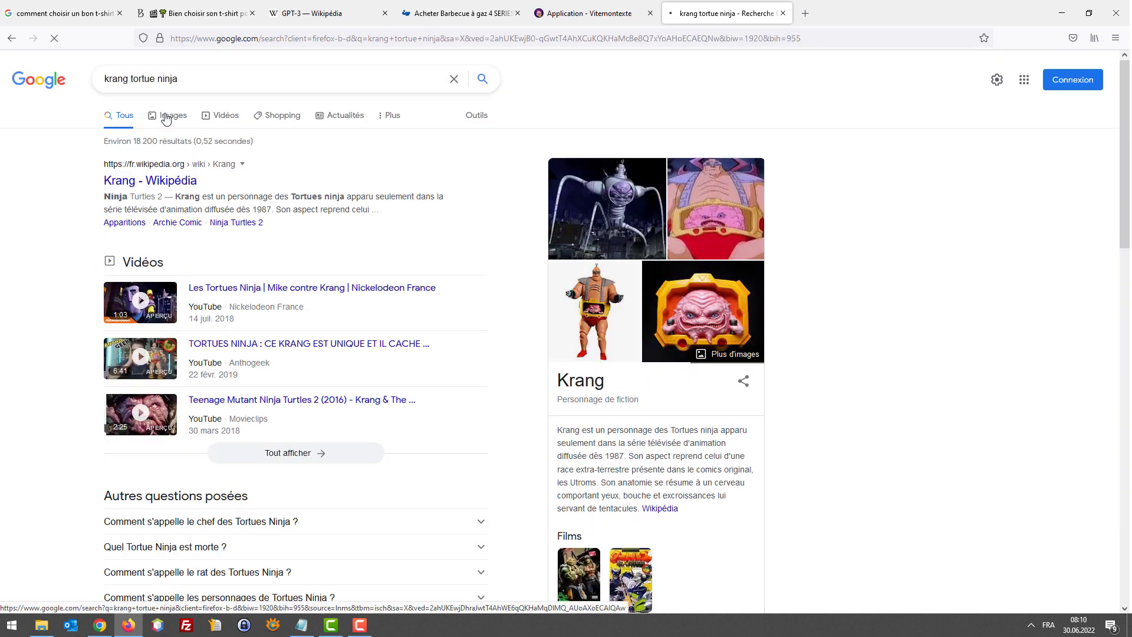
left_click(166, 118)
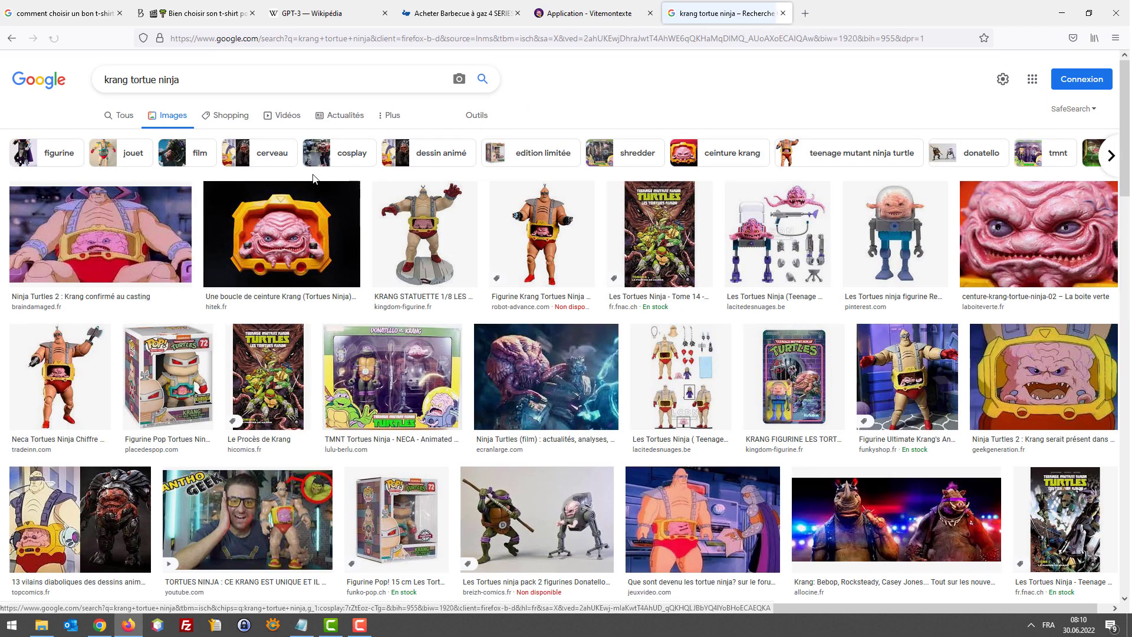
left_click(108, 242)
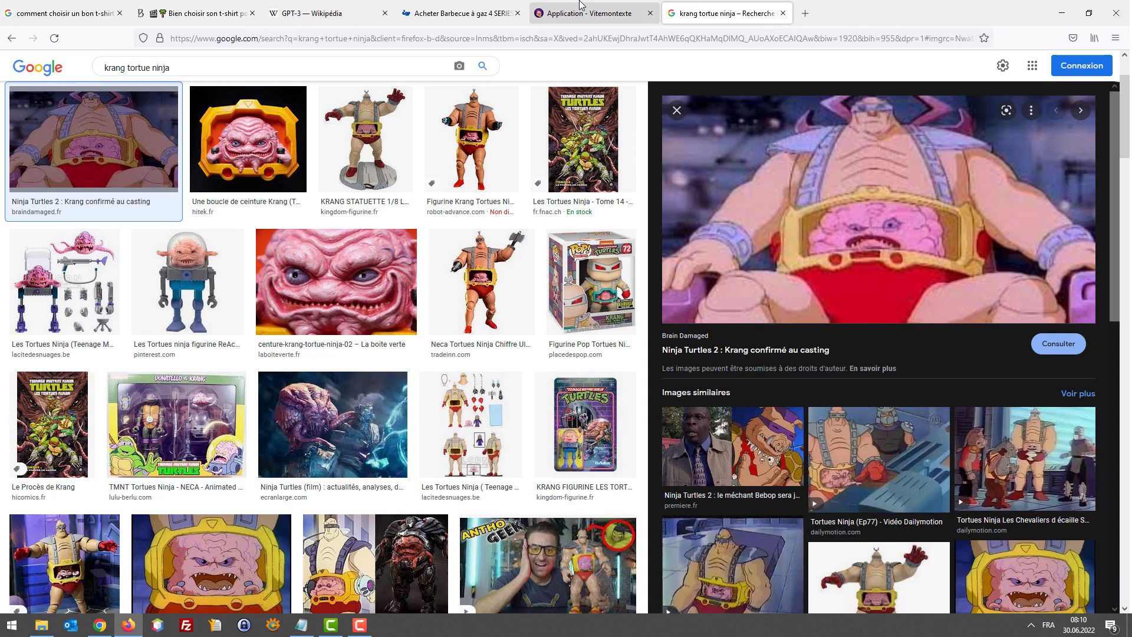
left_click(583, 9)
left_click(765, 5)
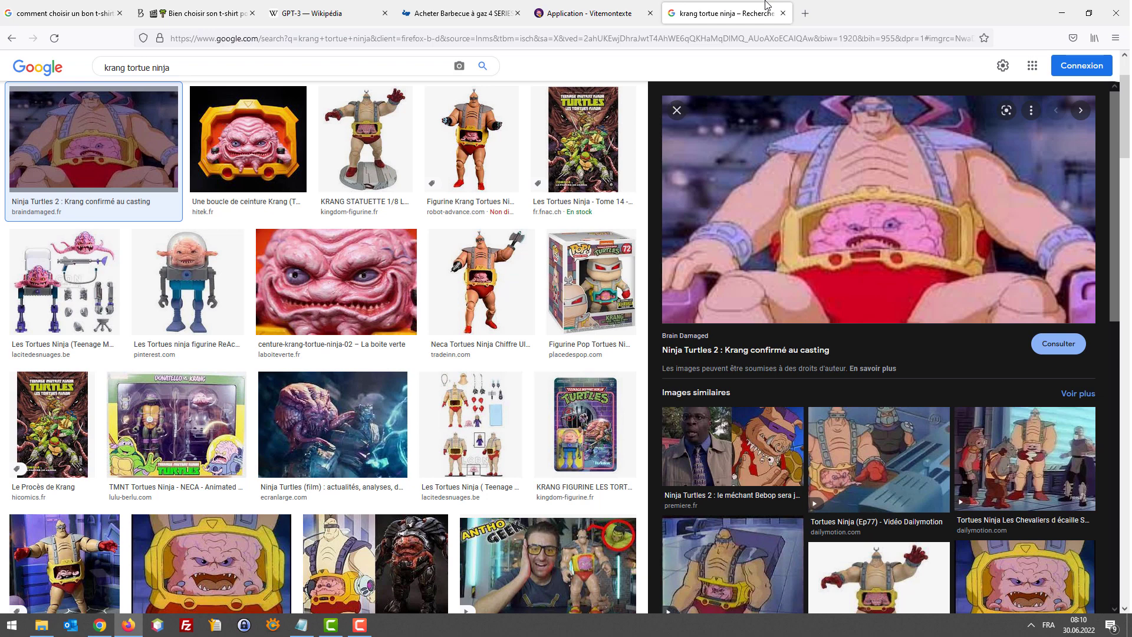
middle_click(766, 5)
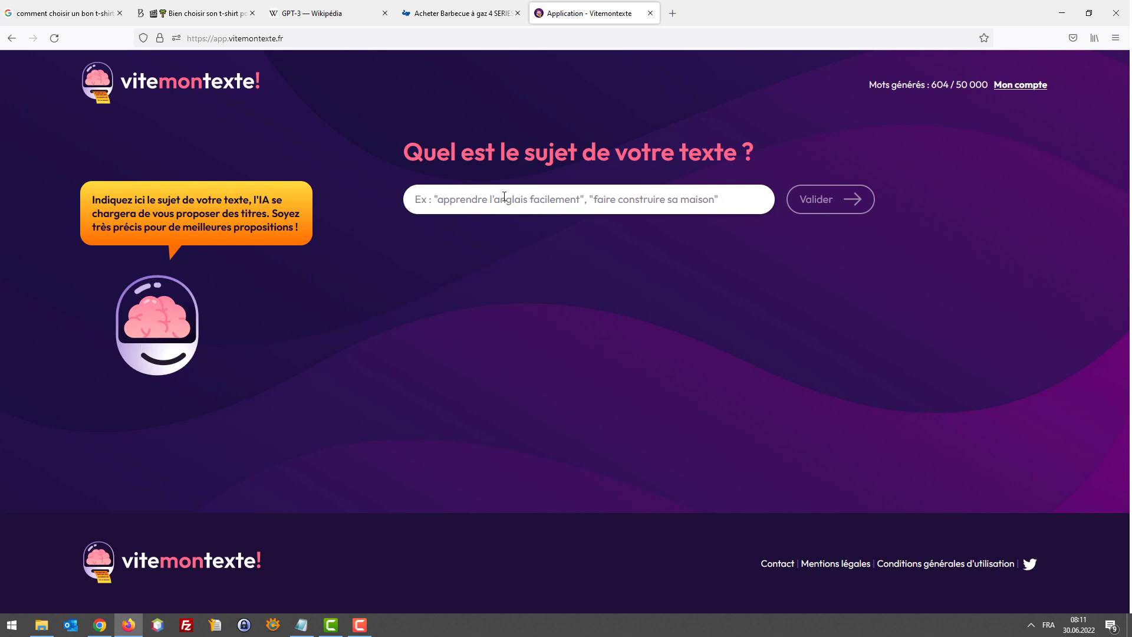
Use Jumbo's barbecue product page as inspiration and request Vitemontexte titles for the subject "Comment choisir son barbecue ?".
left_click(460, 13)
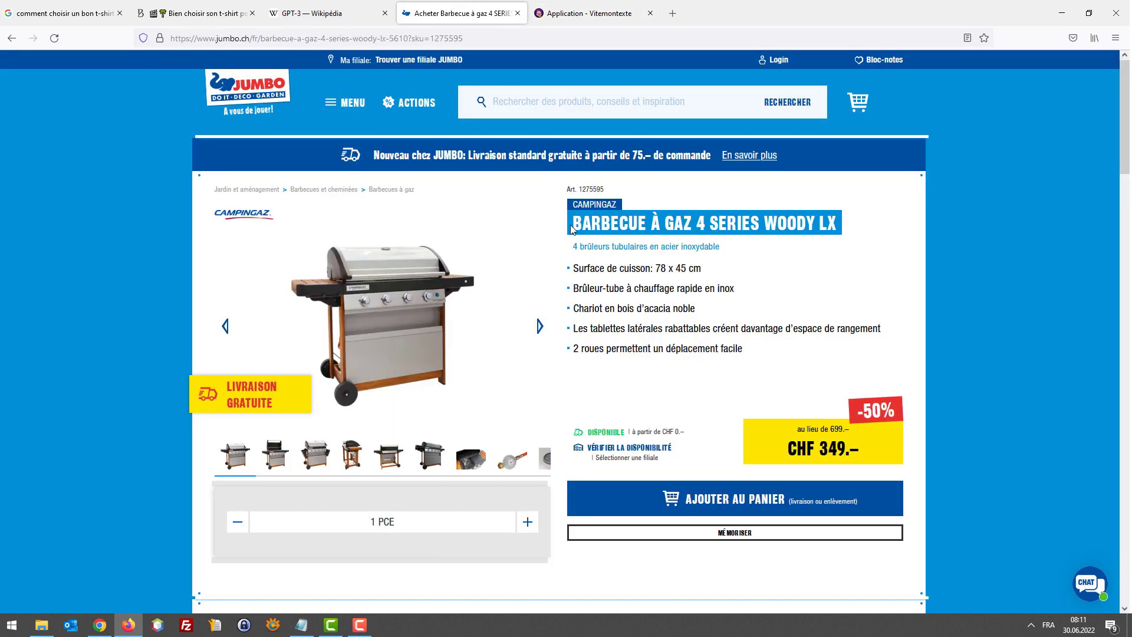
left_click_drag(571, 228, 647, 227)
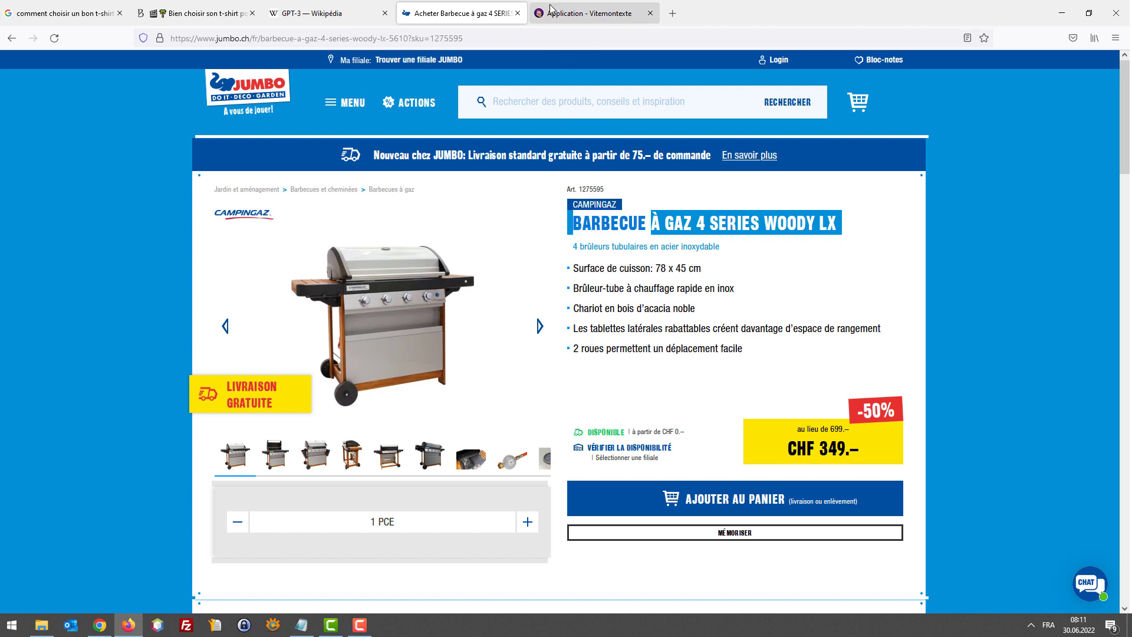
left_click(584, 13)
left_click(480, 198)
type("Comment choisi")
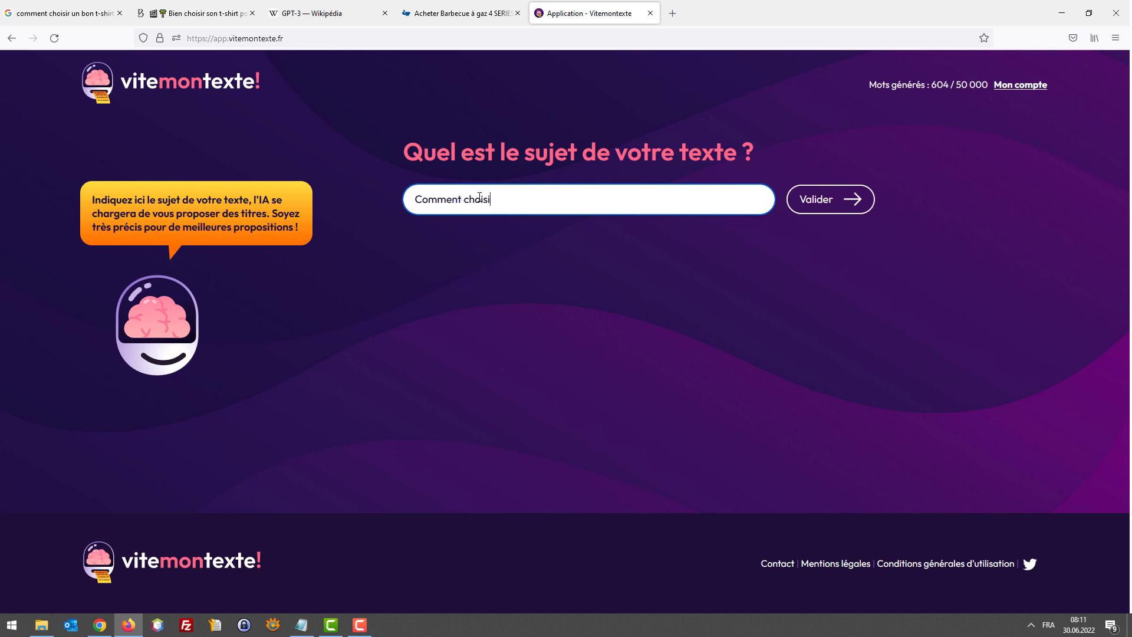
type("rb")
left_click(810, 204)
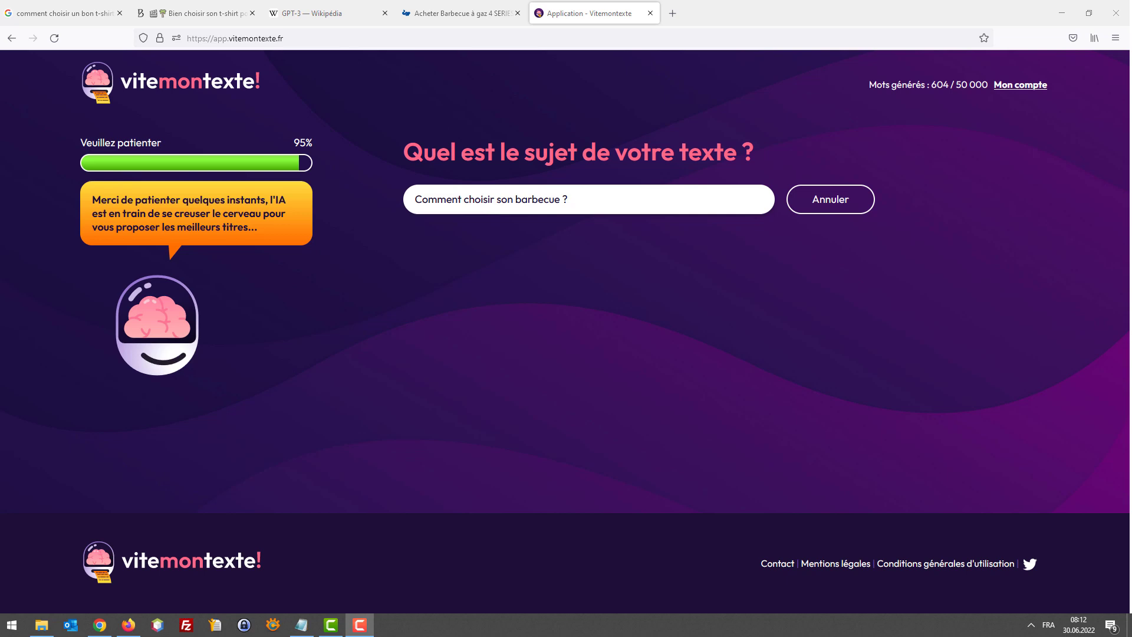
Open app.vitemontexte.fr in a second tab alongside the running barbecue title generation.
left_click(352, 42)
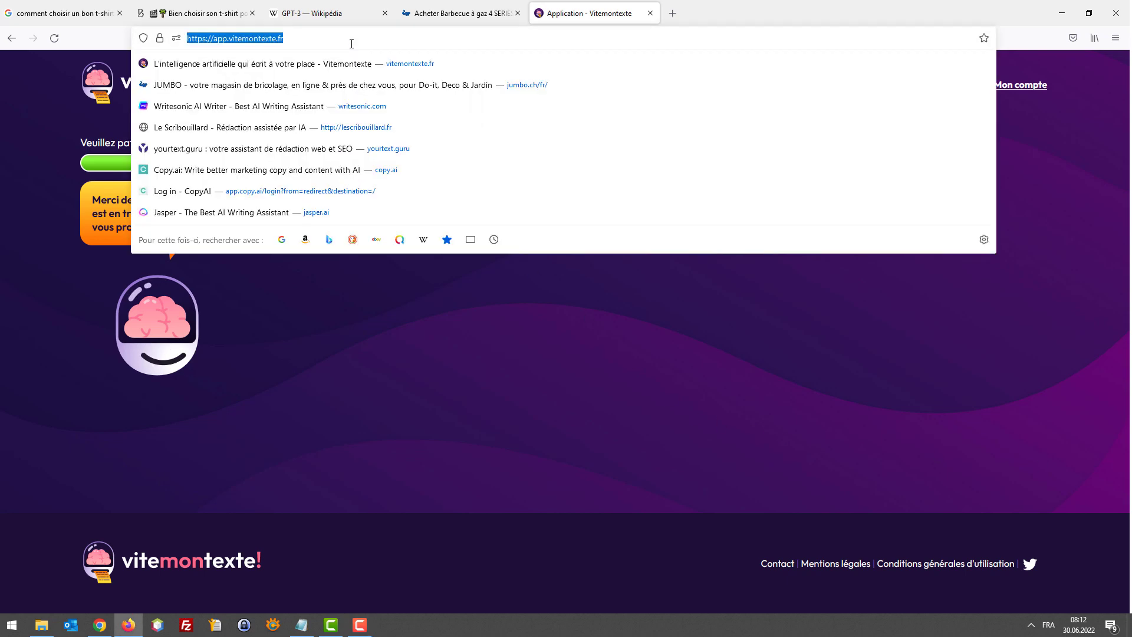
key("alt+Return")
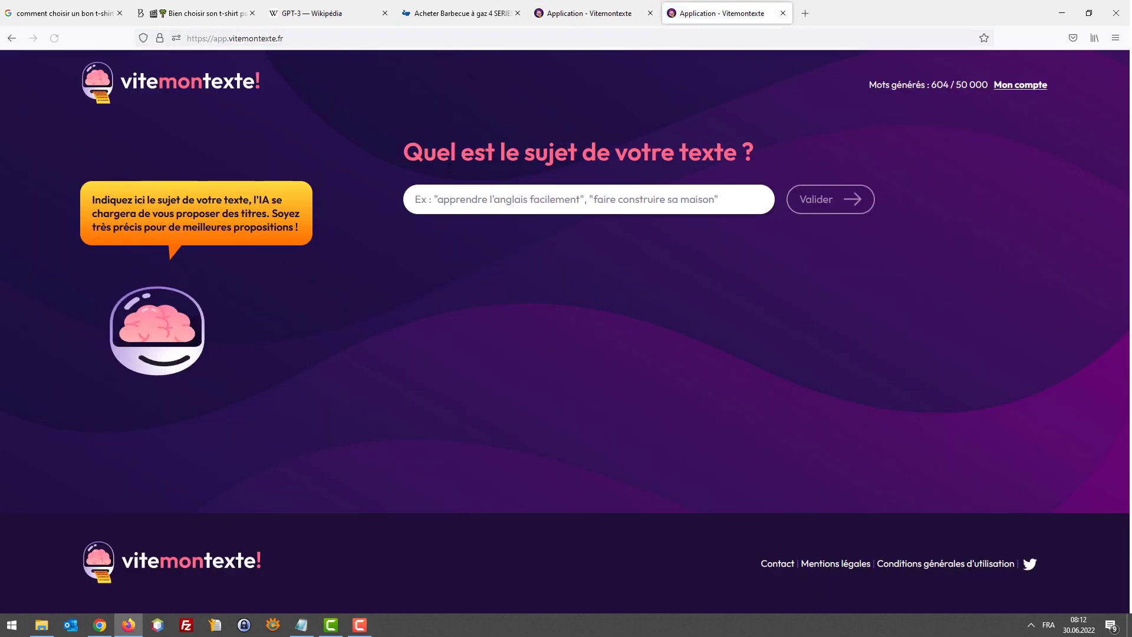
left_click(589, 13)
left_click(716, 13)
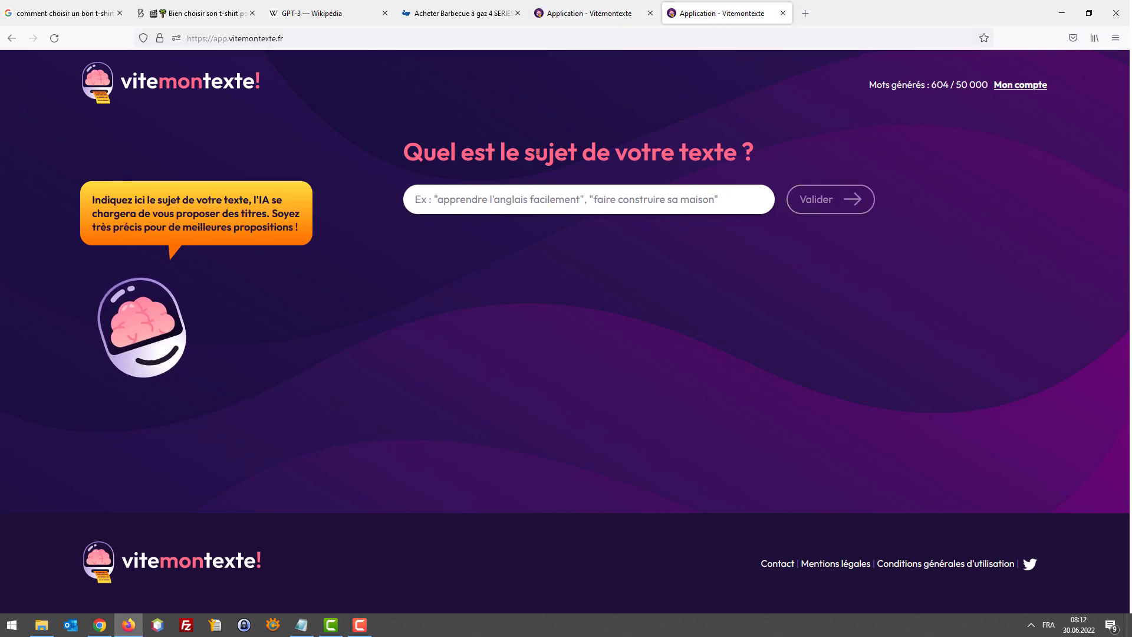
Submit the subject "Quels sont les meilleurs vins valaisans ?" in the second Vitemontexte tab to generate titles.
left_click(519, 195)
type("Quel")
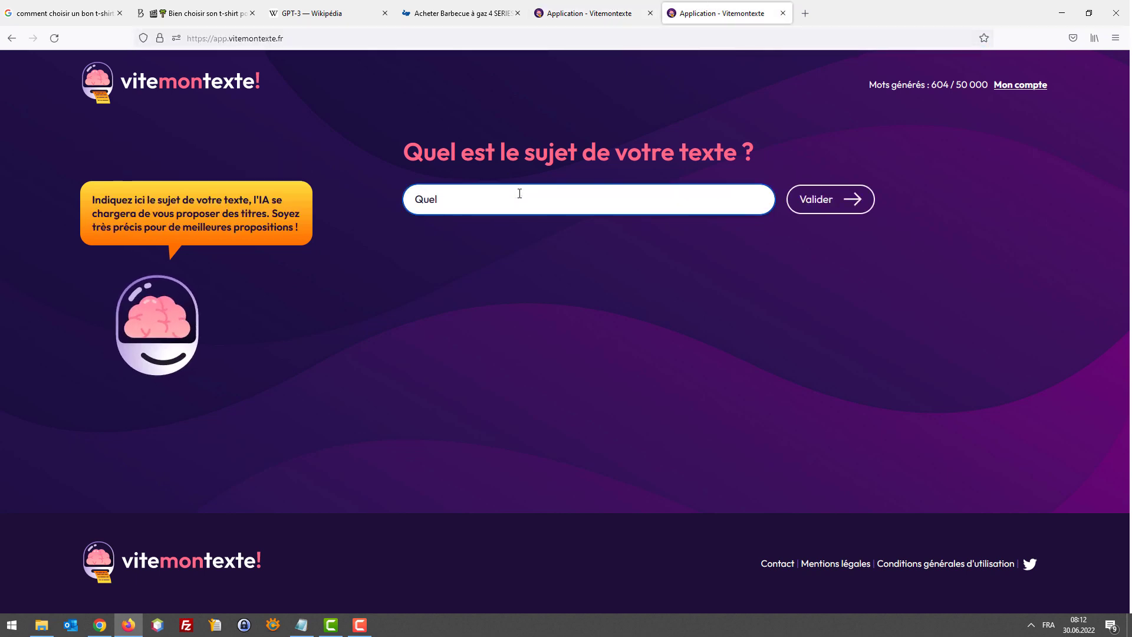
type("s sont les meilleurs vins ")
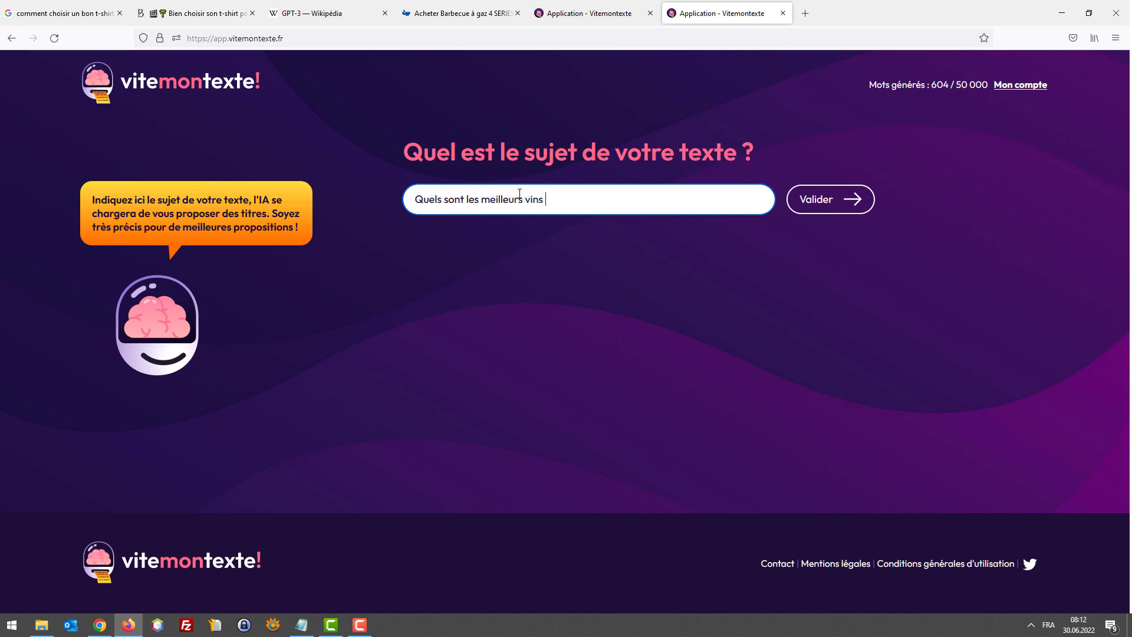
type("valaisans ?")
left_click(823, 201)
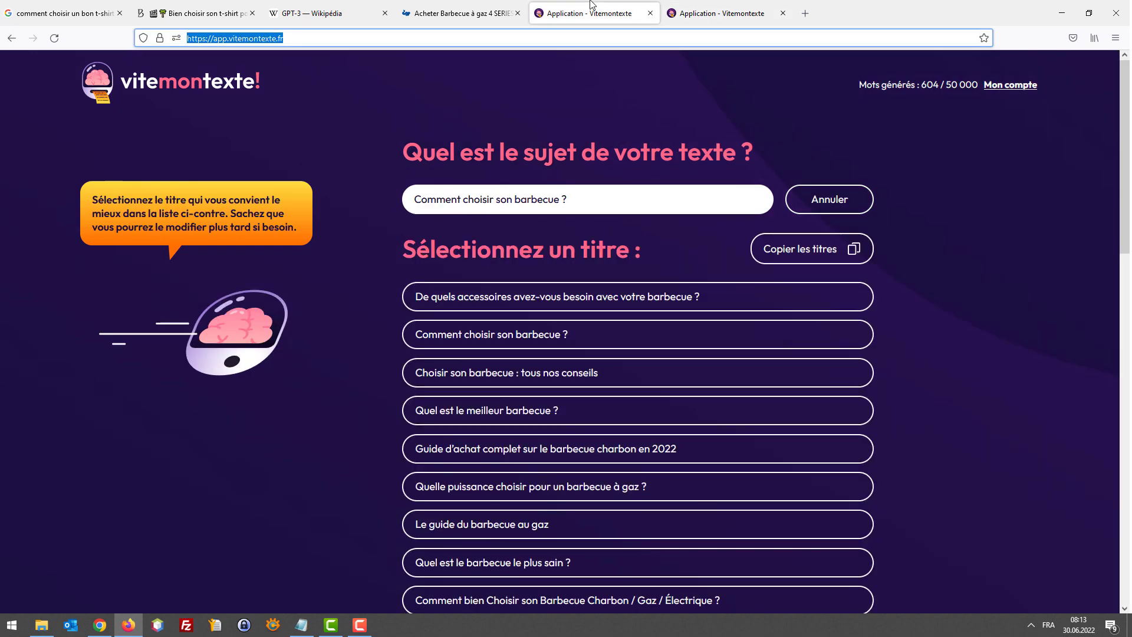
Review the full list of titles suggested for the barbecue subject in the first Vitemontexte tab.
left_click(591, 12)
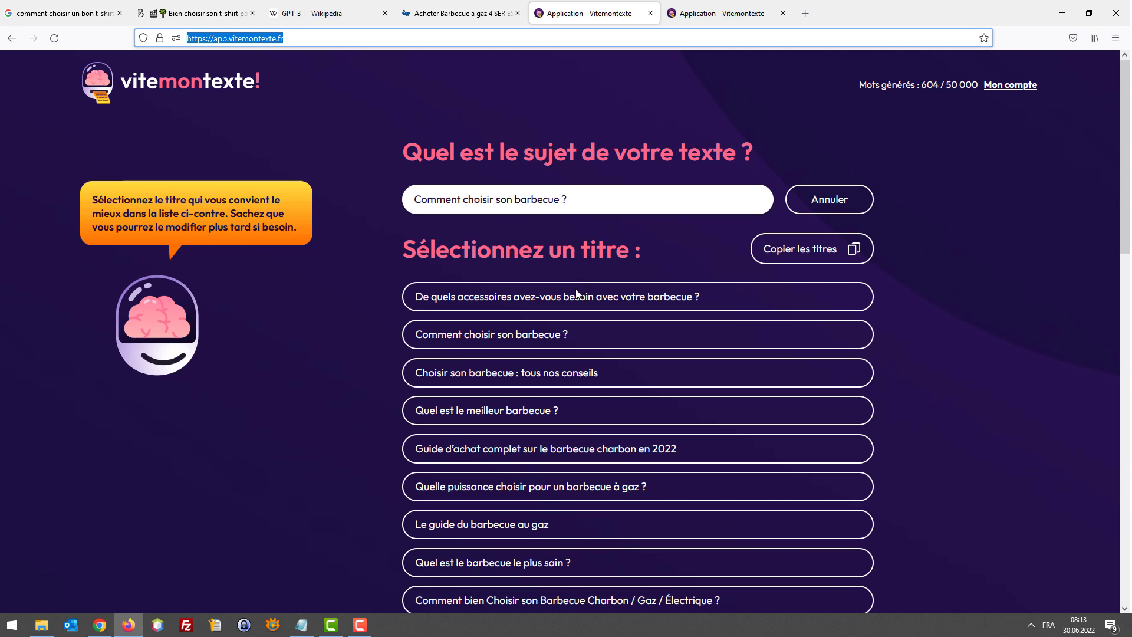
scroll(716, 307, "down", 2)
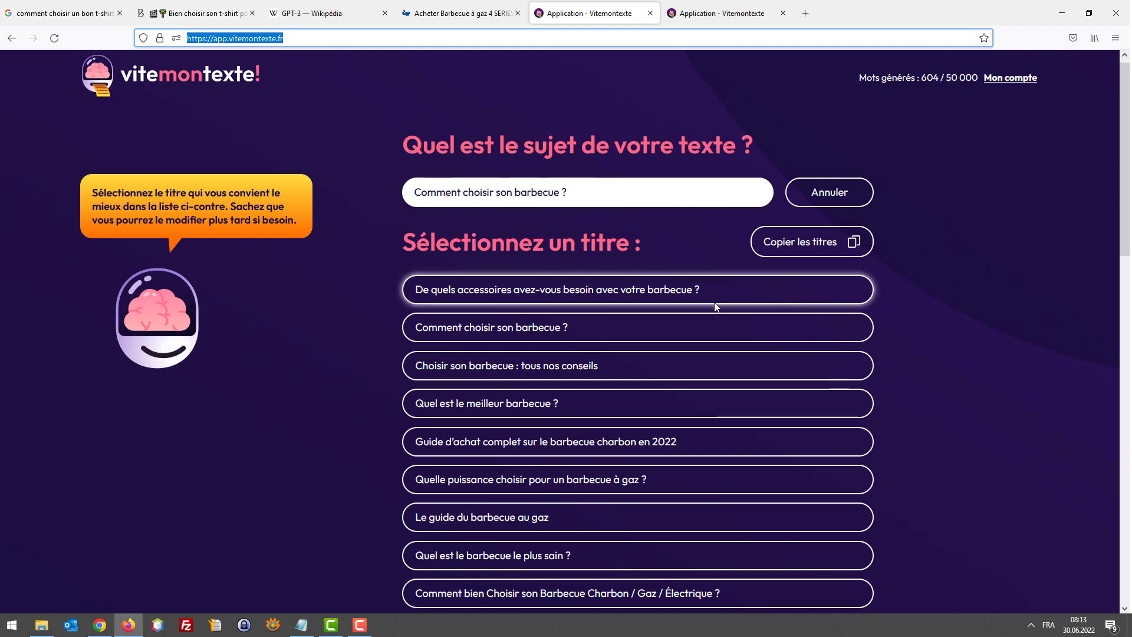
scroll(715, 304, "down", 6)
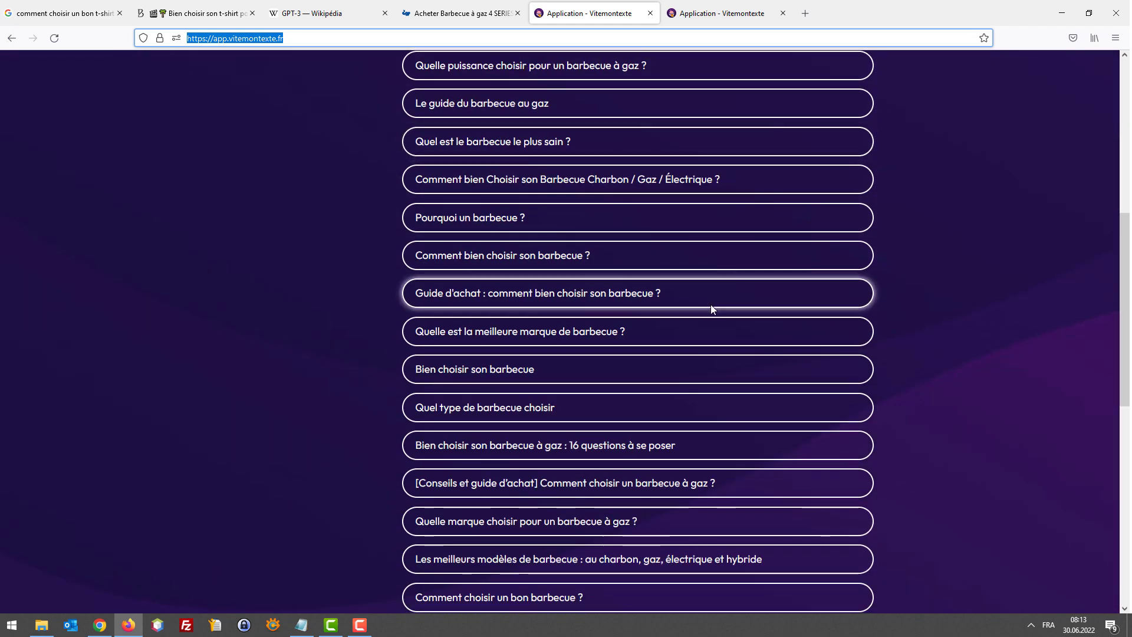
scroll(710, 305, "down", 7)
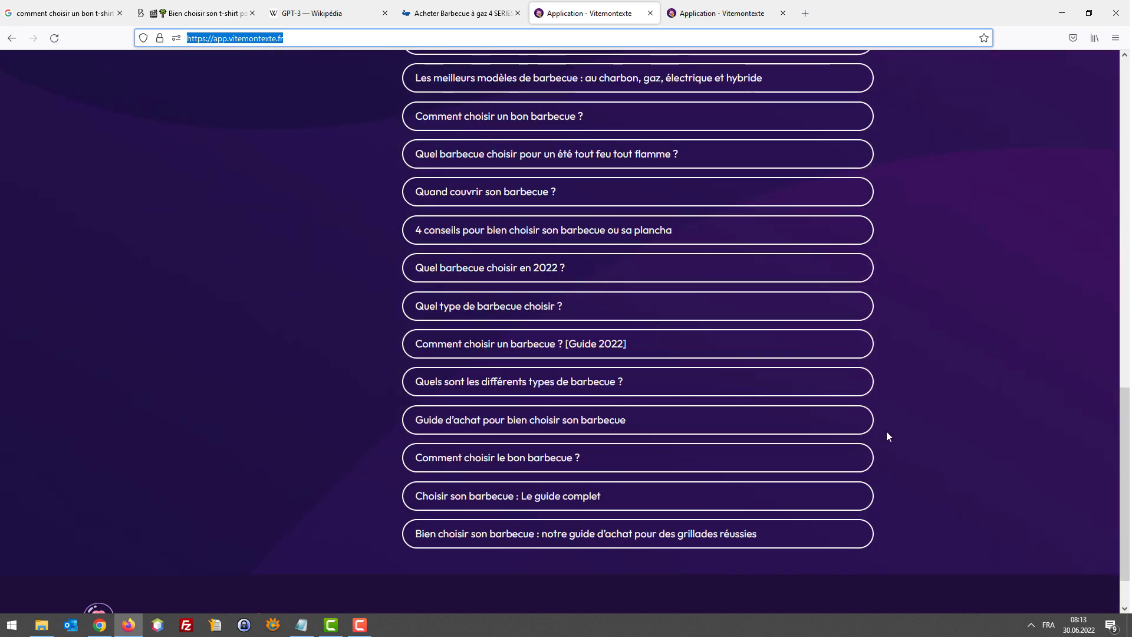
scroll(841, 419, "up", 12)
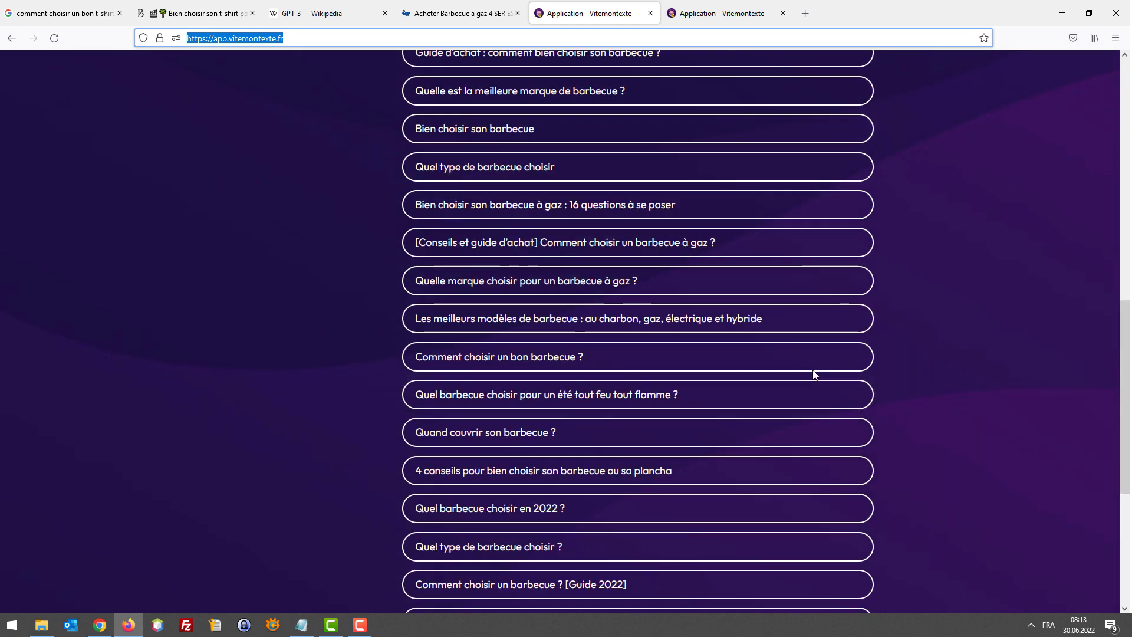
Switch to the demo shop in Chrome and examine the "Pull imprimé colibri" product page and its short description.
left_click(104, 630)
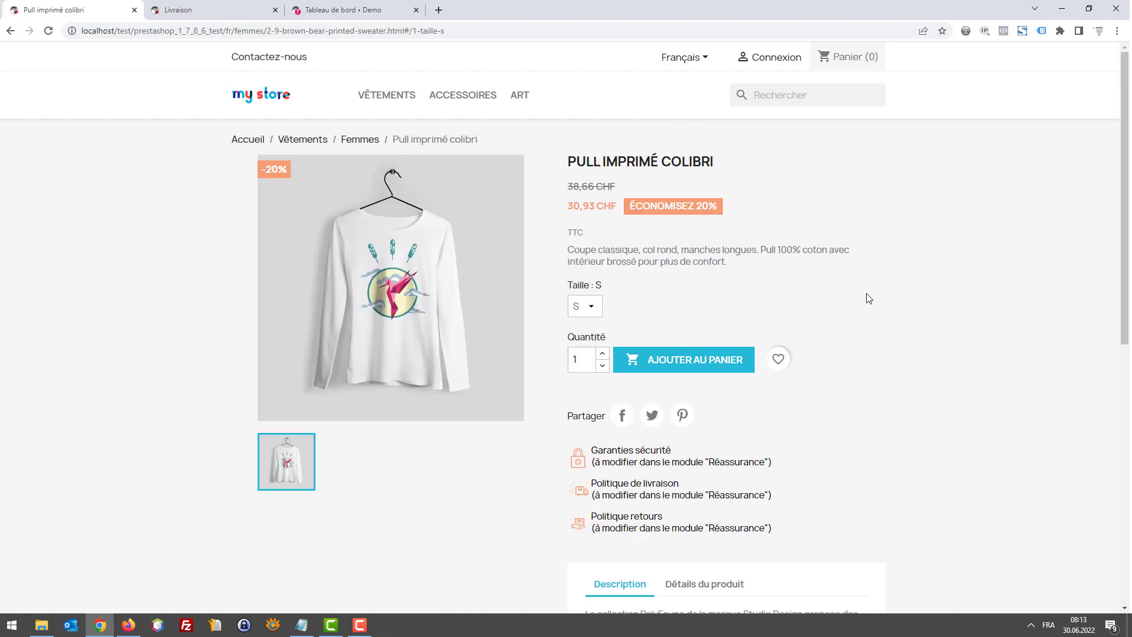
scroll(868, 298, "down", 8)
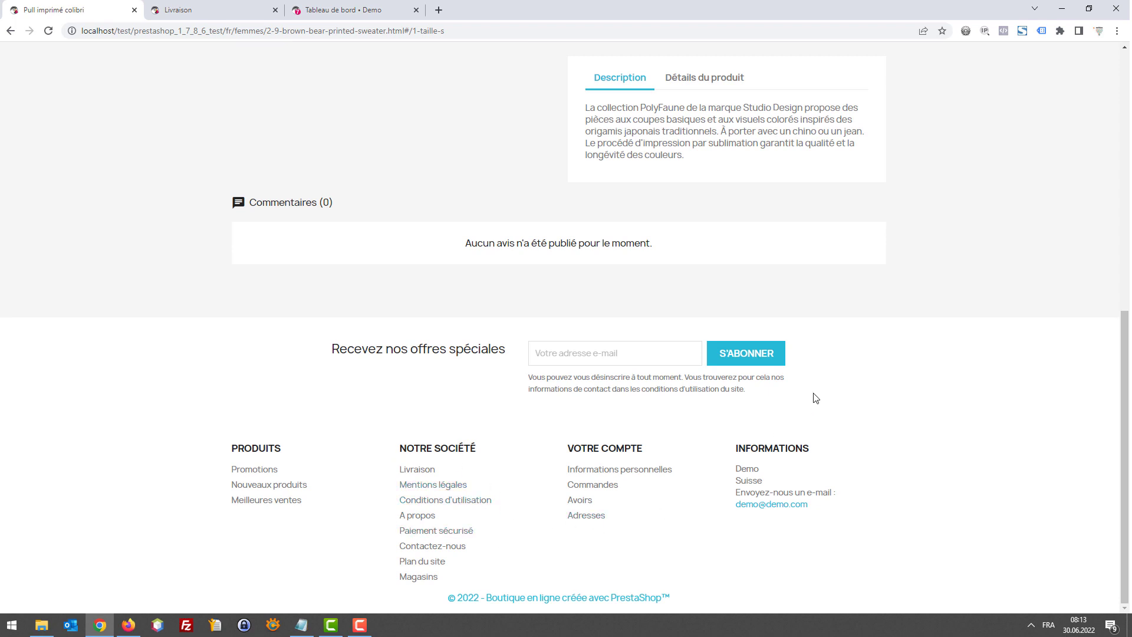
scroll(816, 398, "up", 9)
scroll(784, 361, "down", 1)
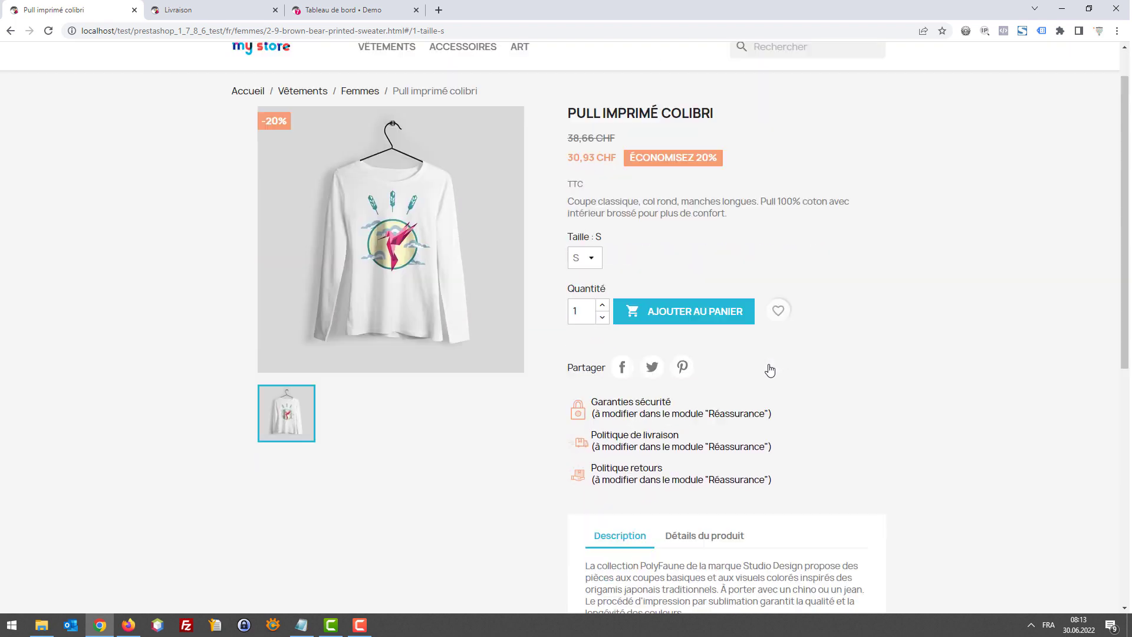
scroll(770, 370, "down", 8)
scroll(540, 385, "up", 1)
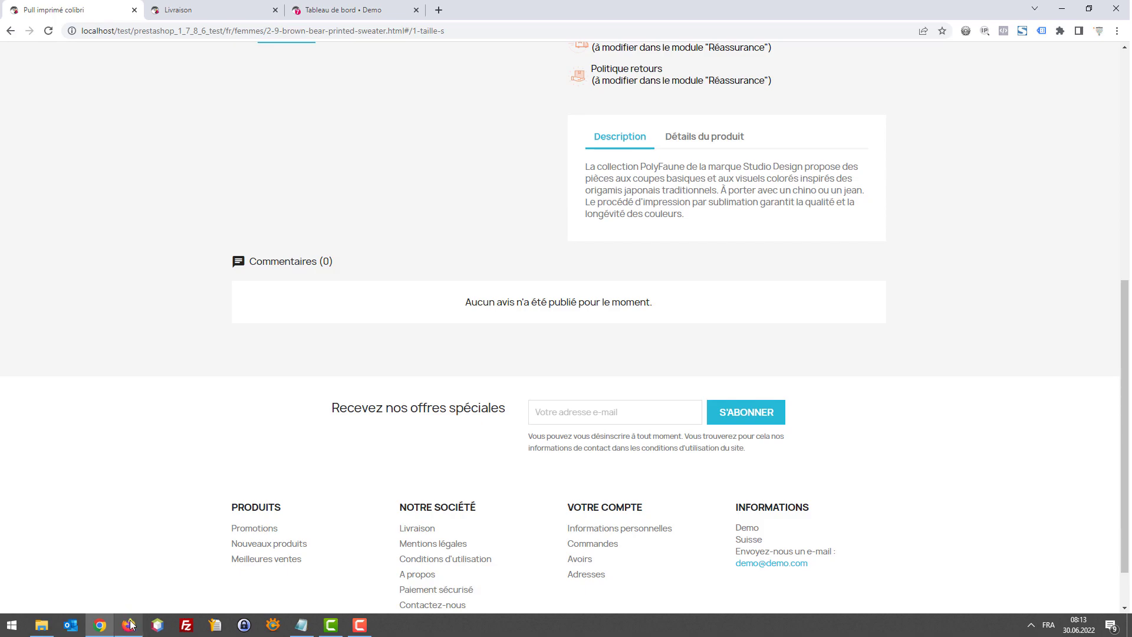
Return to Vitemontexte in Firefox and examine the titles suggested for the barbecue subject.
mouse_move(128, 624)
left_click(91, 563)
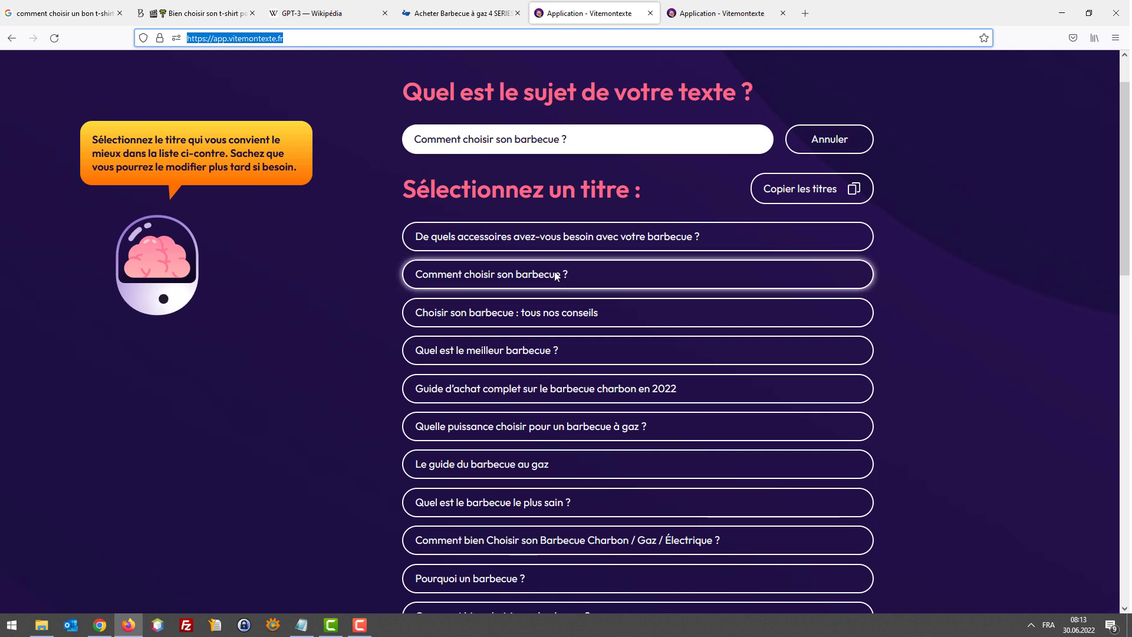
scroll(562, 318, "down", 2)
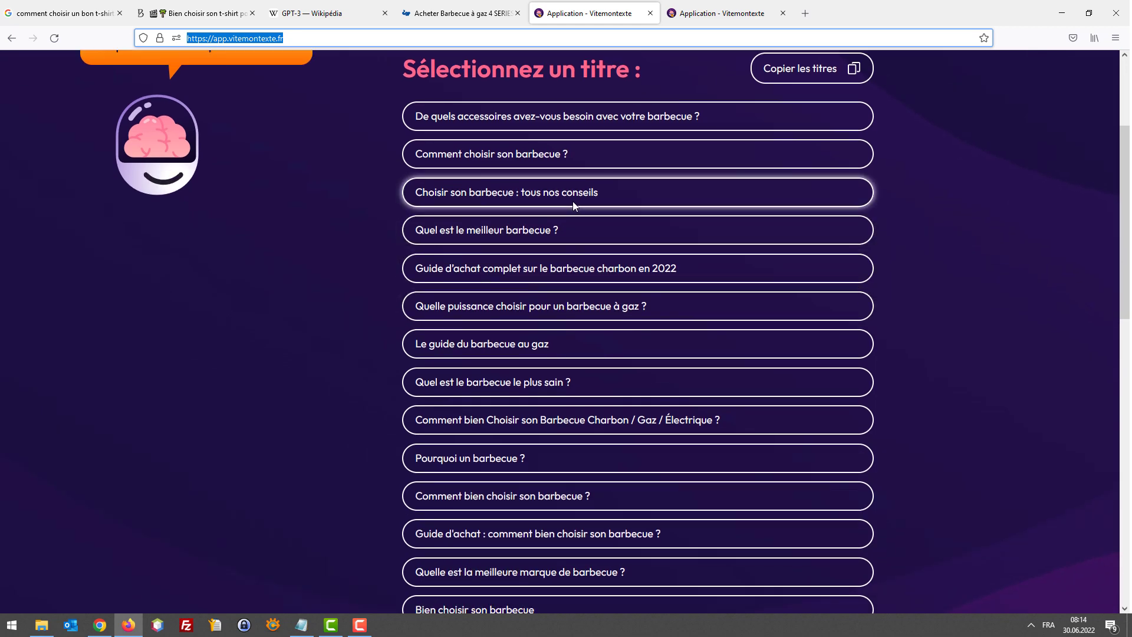
scroll(554, 236, "up", 2)
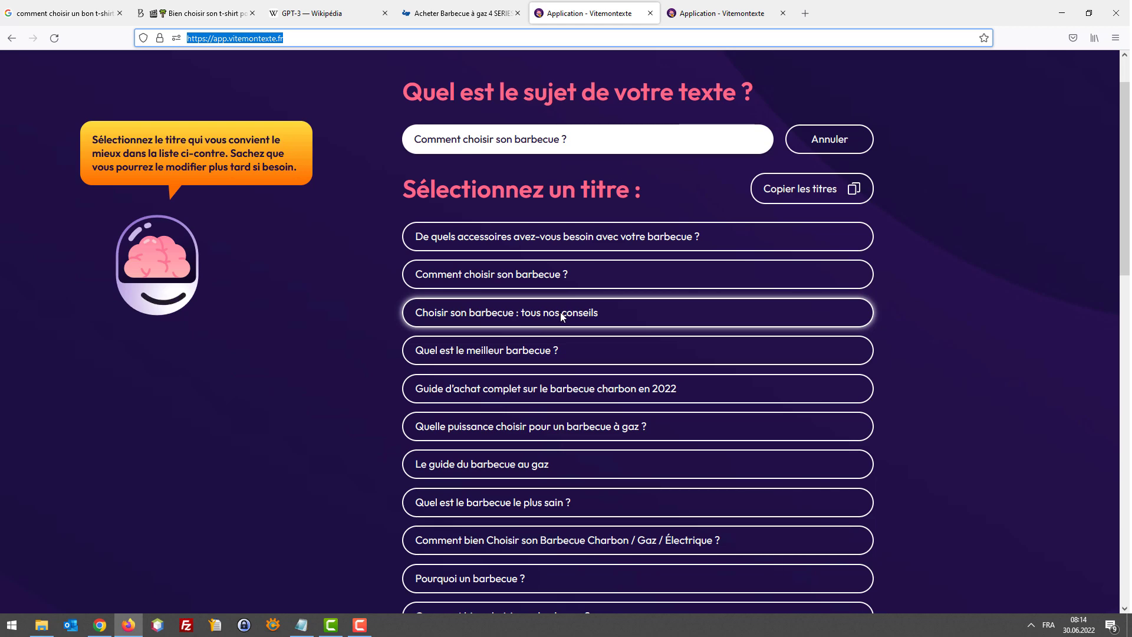
scroll(560, 315, "down", 2)
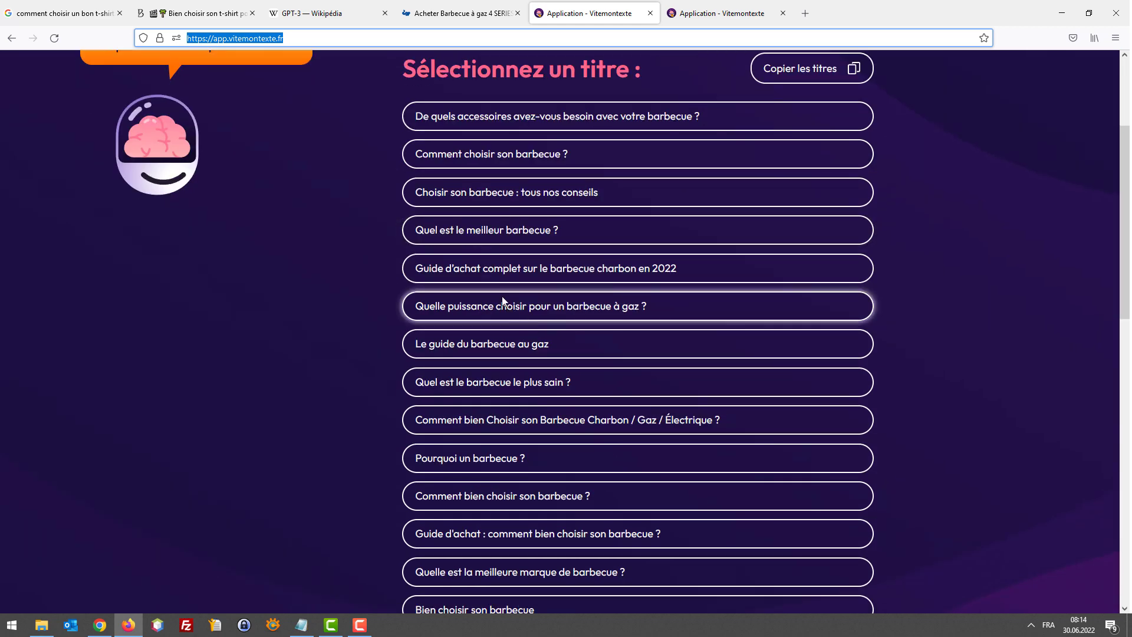
scroll(547, 271, "down", 2)
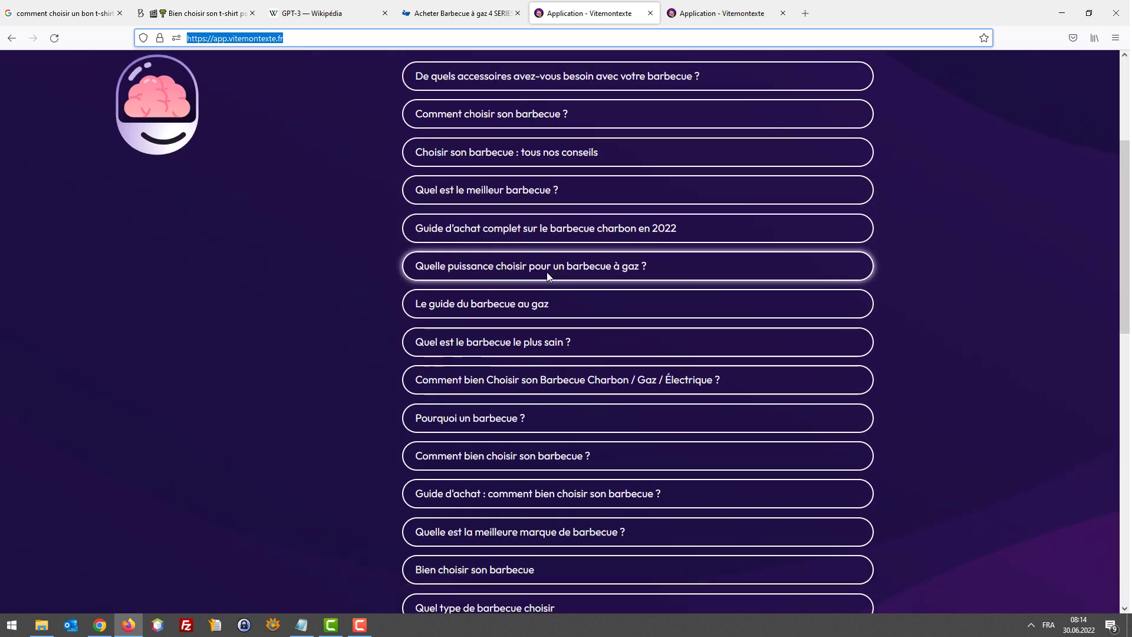
scroll(547, 281, "down", 4)
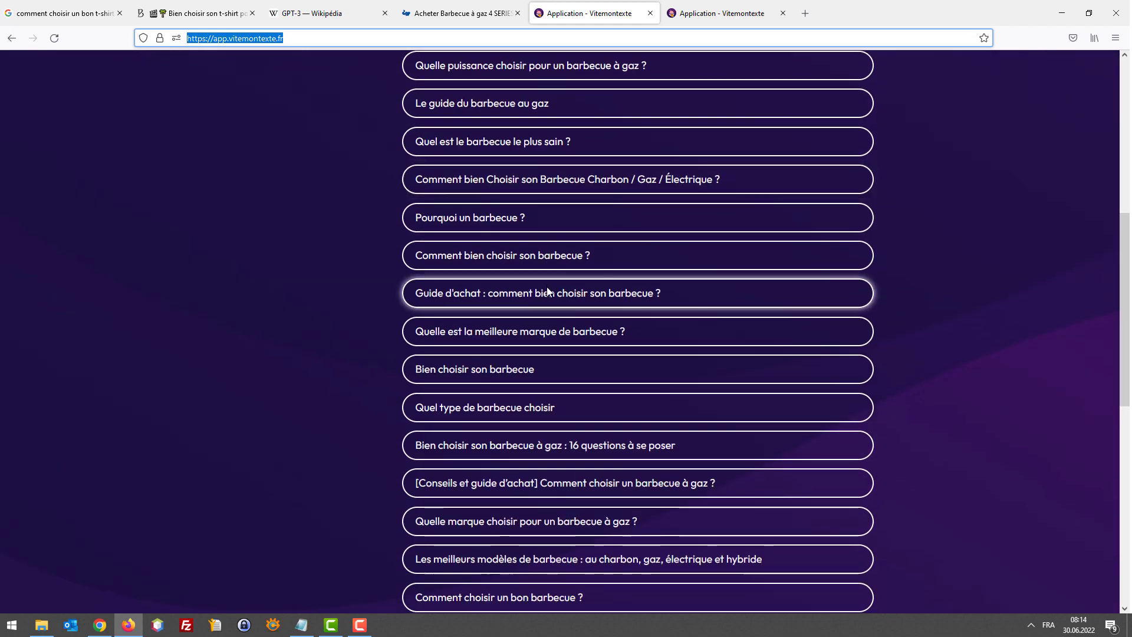
scroll(546, 291, "down", 2)
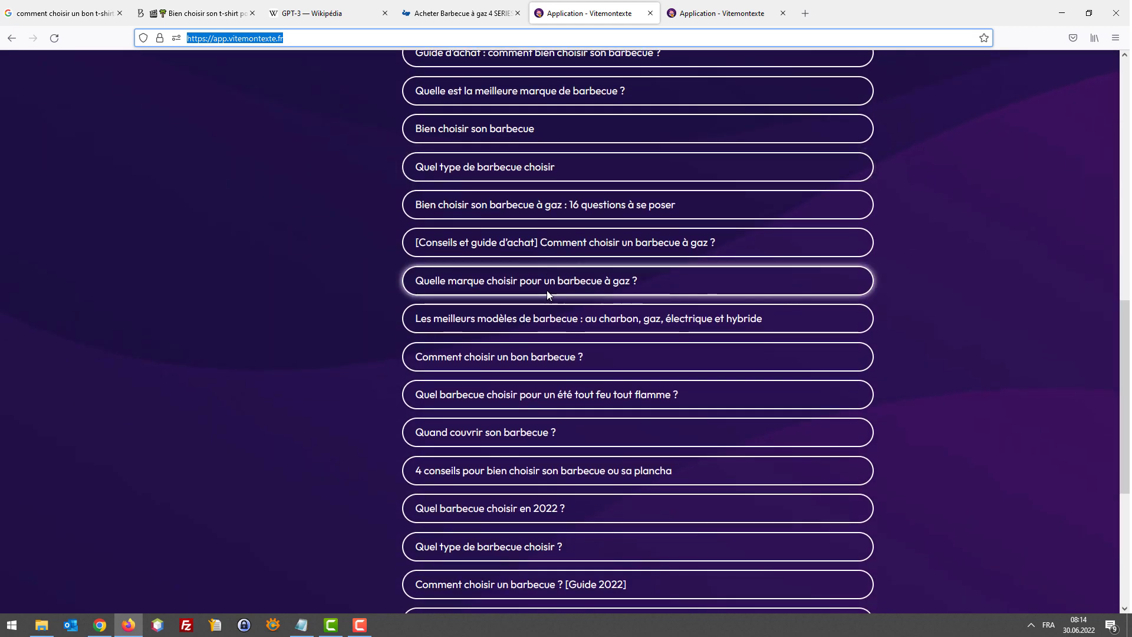
scroll(546, 290, "up", 11)
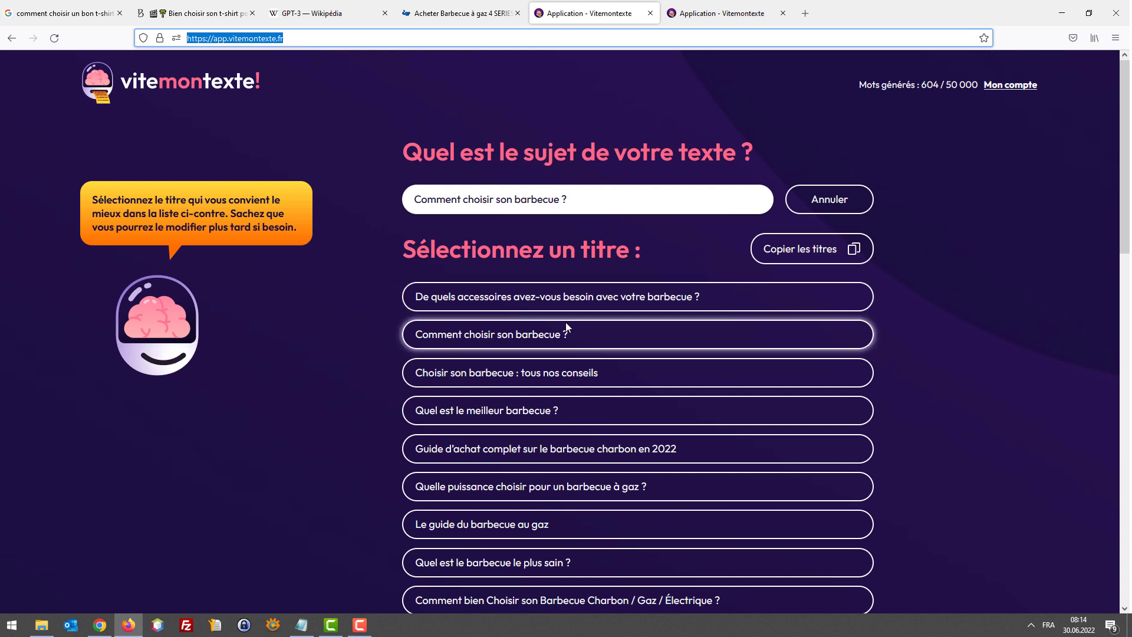
scroll(565, 322, "down", 2)
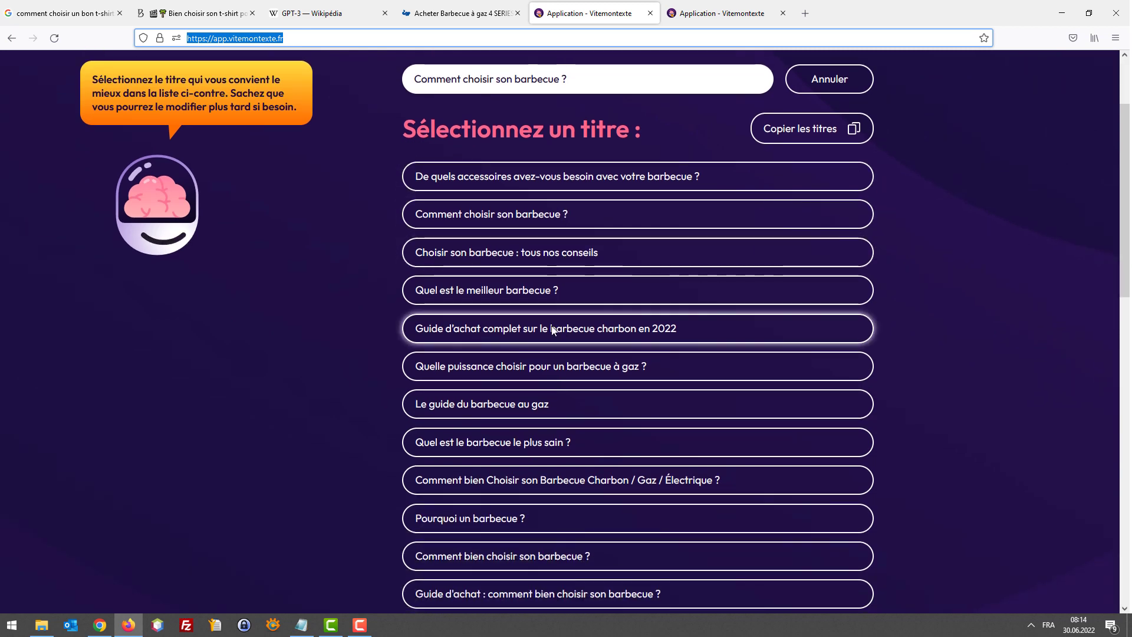
Search Google for "comment choisir son barbecue" in a new tab.
left_click(806, 9)
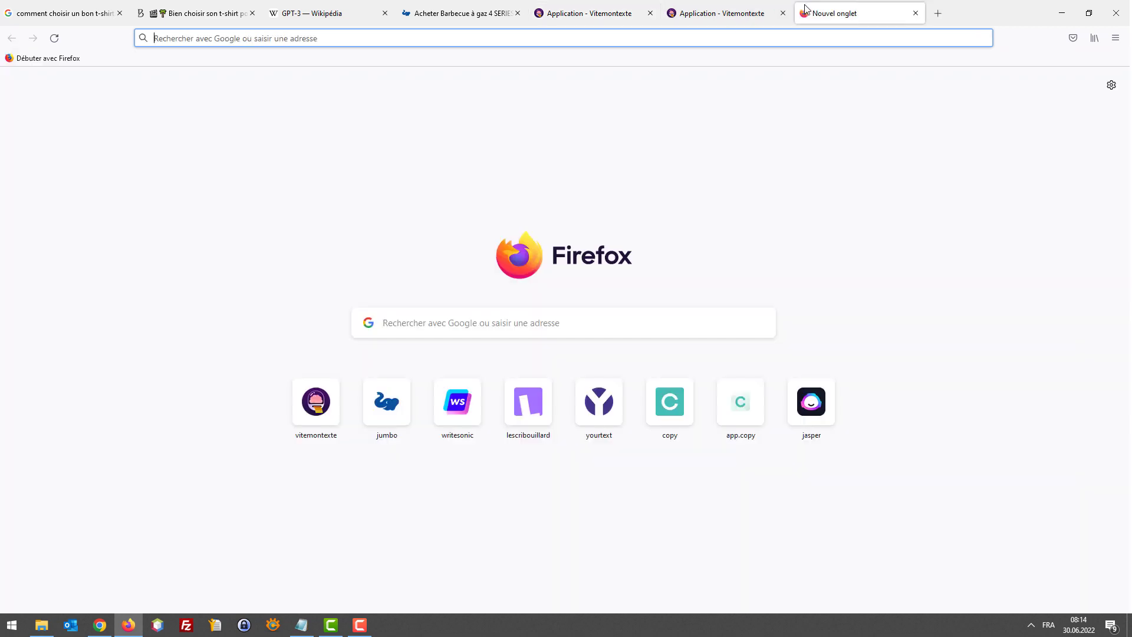
type("comment choisir")
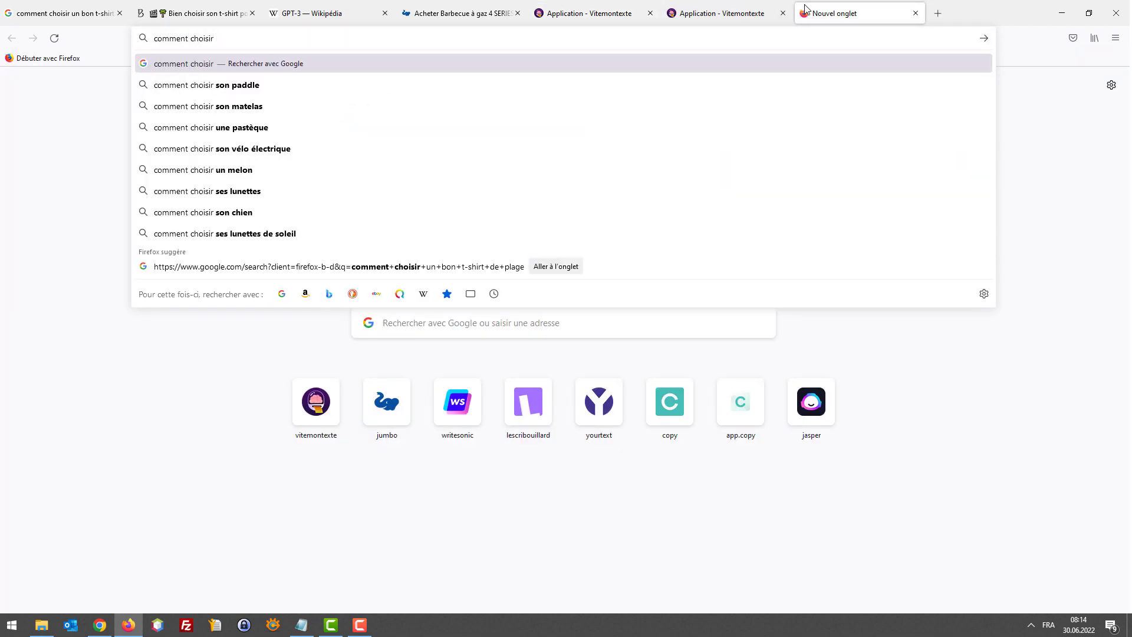
type(" son barbecue")
key("Return")
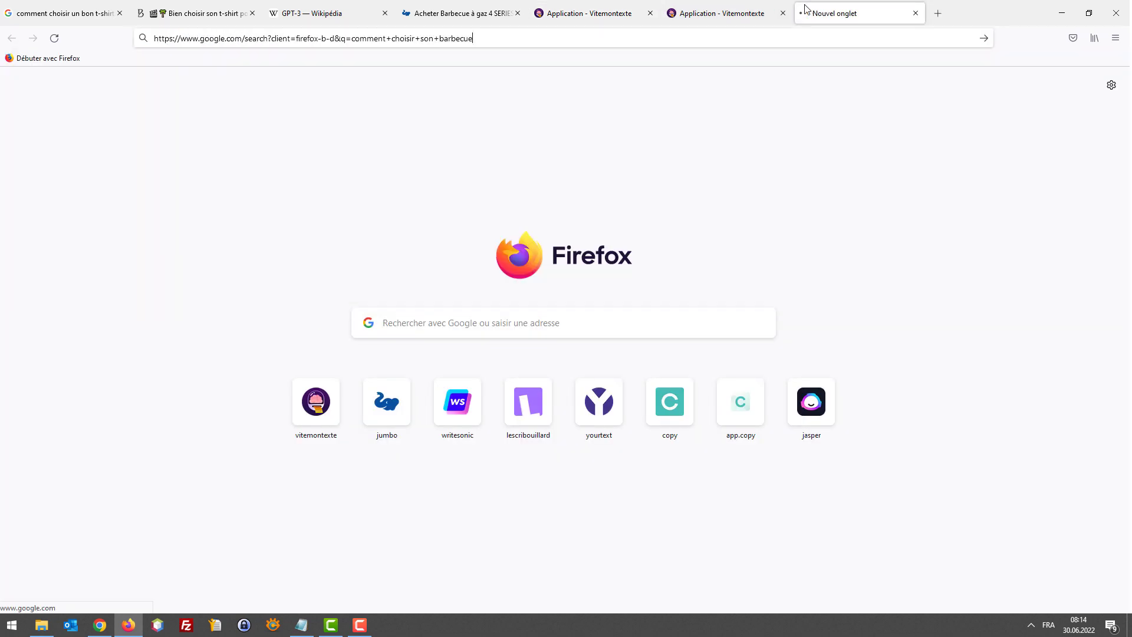
Open Coop Brico+Loisirs' guide "Quel barbecue choisir?" from the search results and skim through it.
scroll(710, 103, "down", 3)
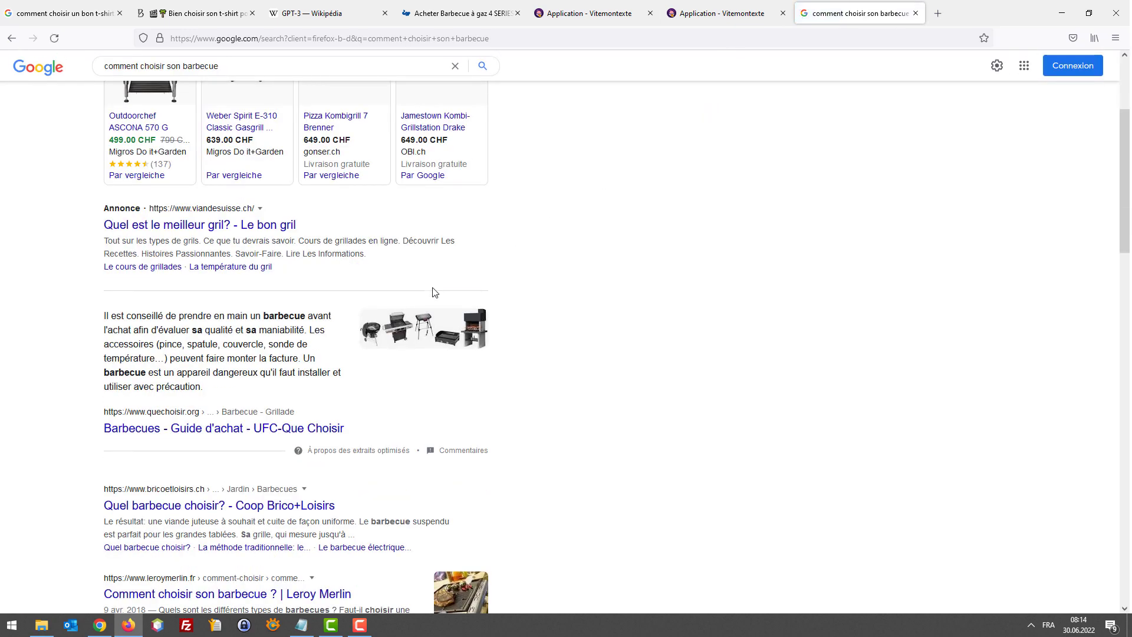
scroll(329, 358, "down", 2)
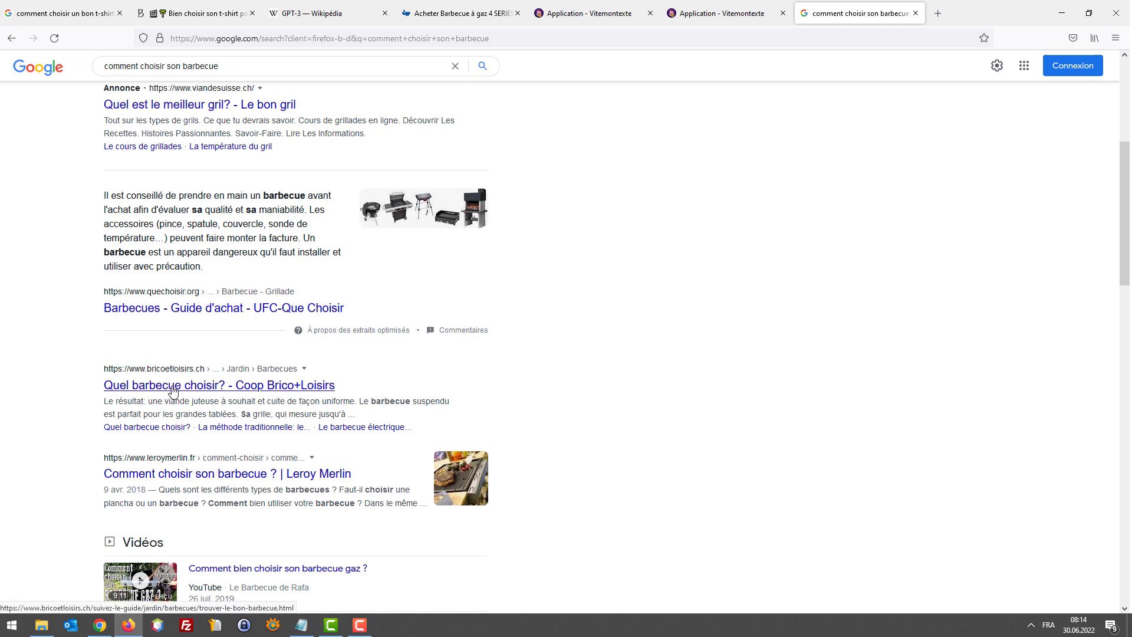
left_click(239, 390)
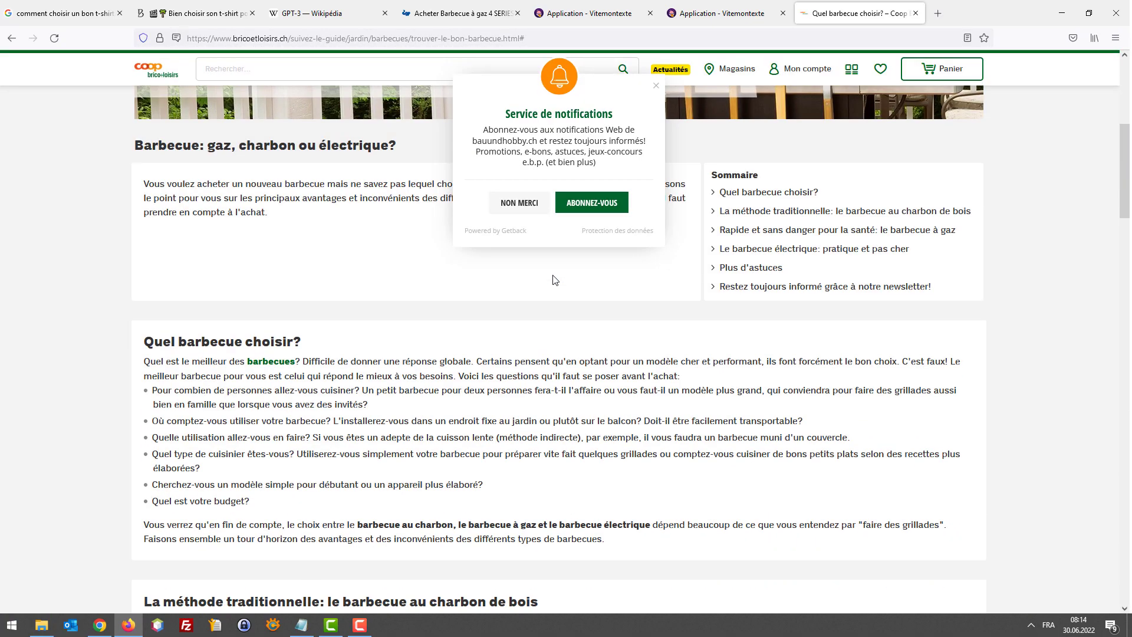
scroll(554, 279, "down", 15)
scroll(577, 278, "up", 10)
scroll(577, 277, "up", 10)
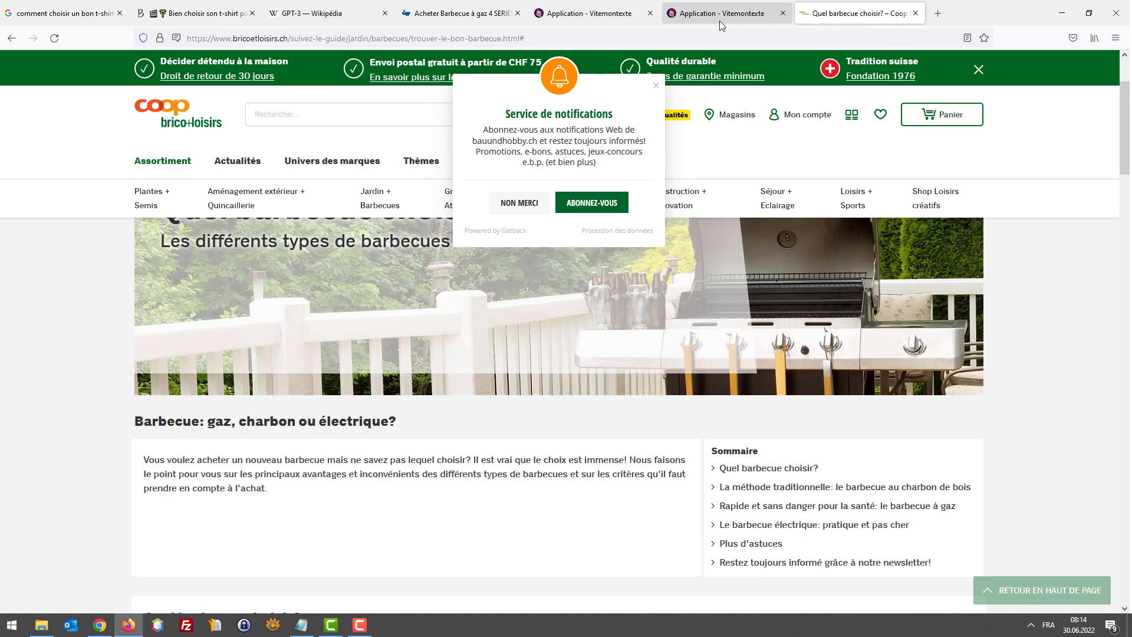
Decline the site's notification subscription and read the guide's sections on charcoal, gas and electric barbecues.
left_click(519, 203)
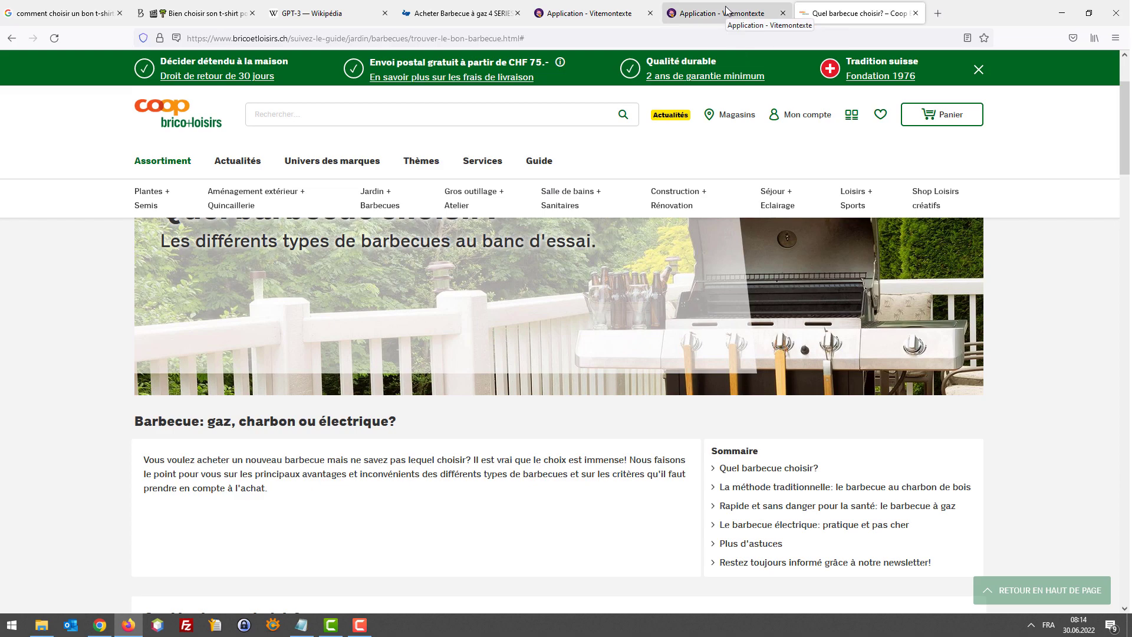
scroll(767, 165, "down", 15)
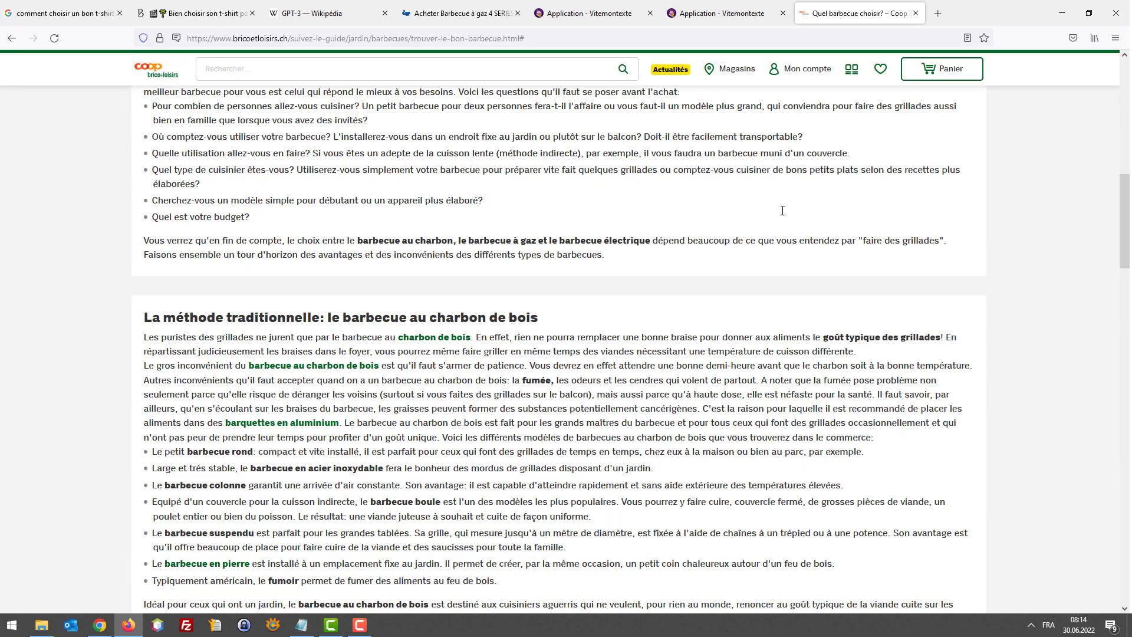
scroll(784, 215, "down", 7)
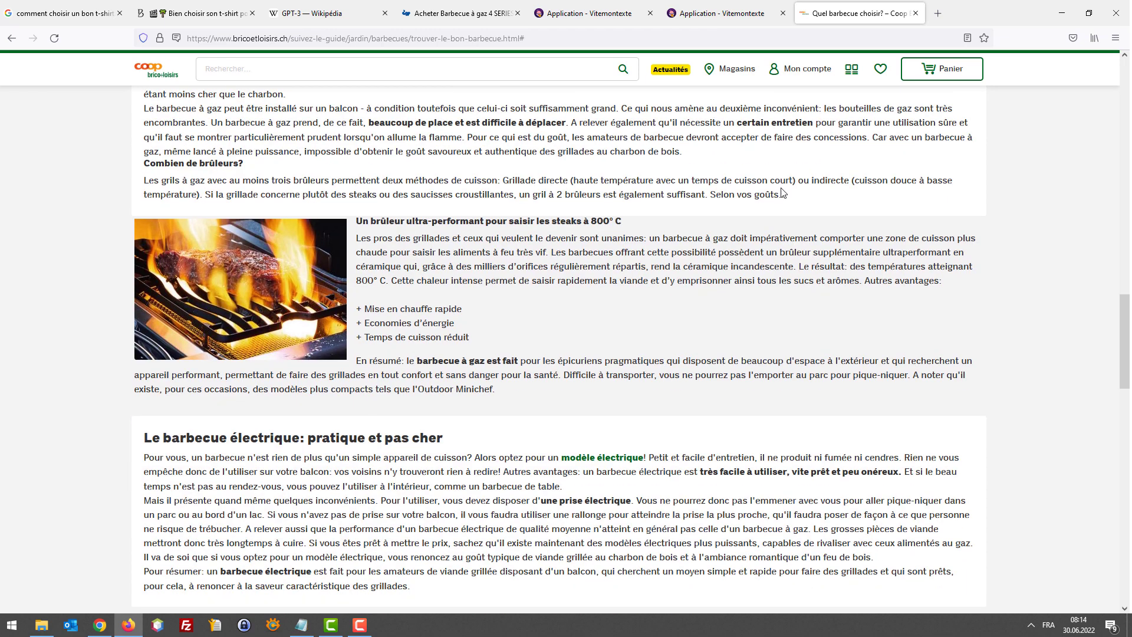
Select the title "Comment choisir son barbecue ?" in the first Vitemontexte tab to start preparing the text.
left_click(693, 20)
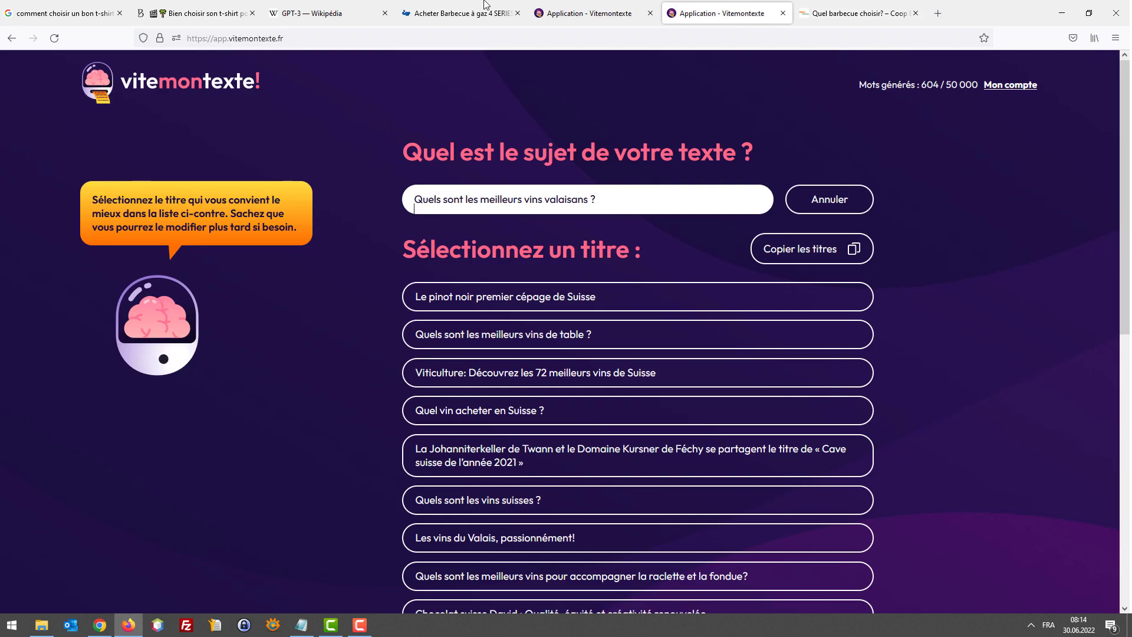
left_click(571, 9)
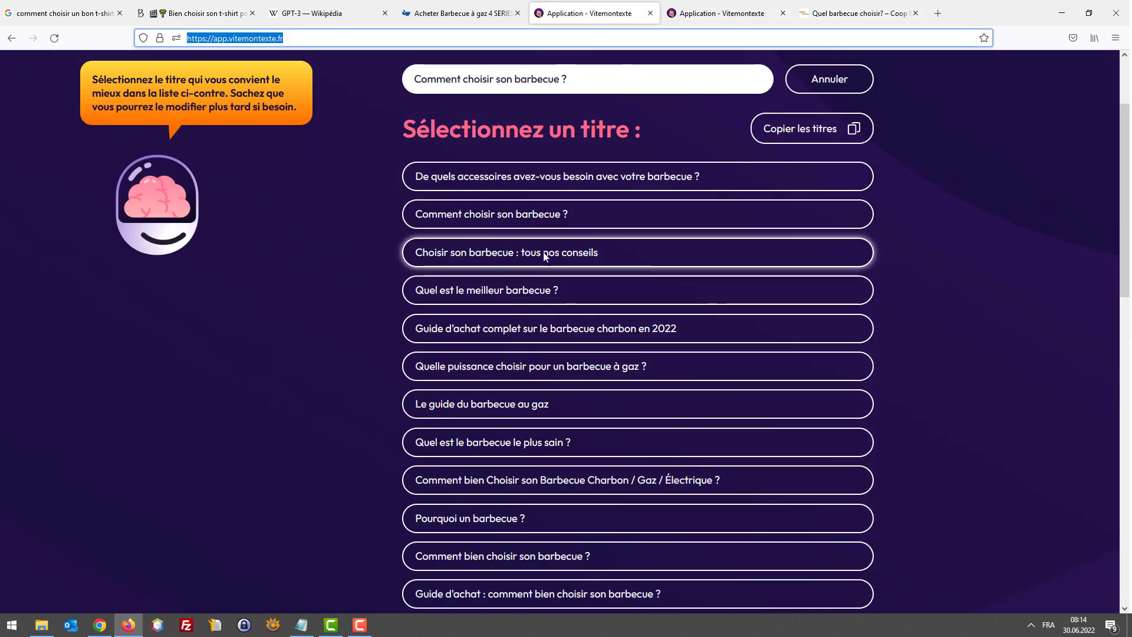
left_click(546, 218)
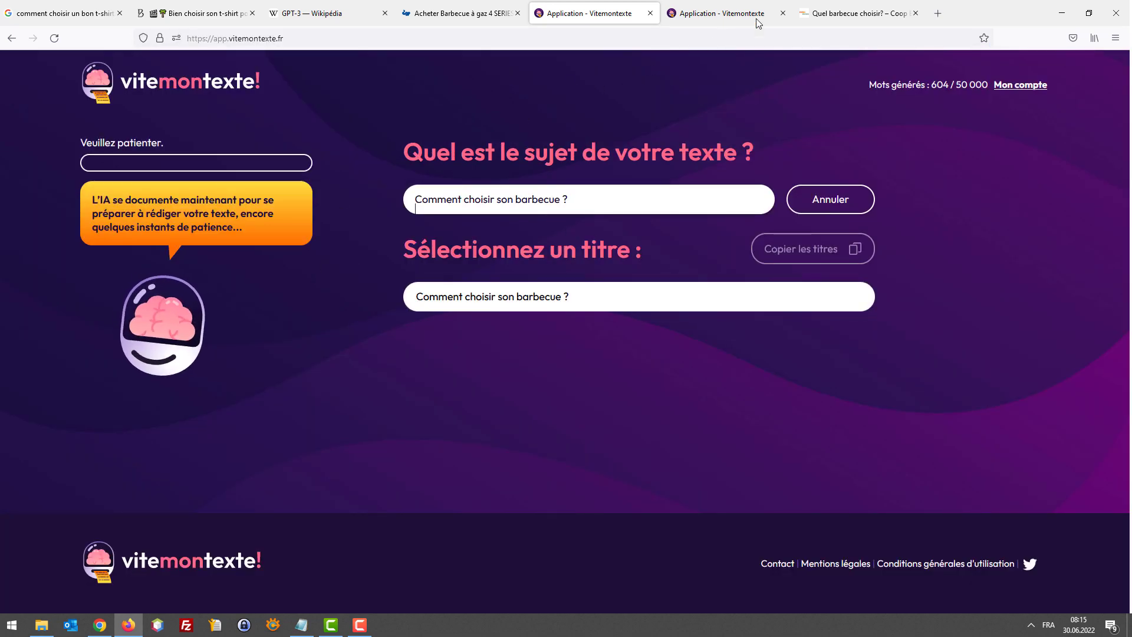
Review the titles suggested for "Quels sont les meilleurs vins valaisans ?" in the second Vitemontexte tab.
left_click(702, 6)
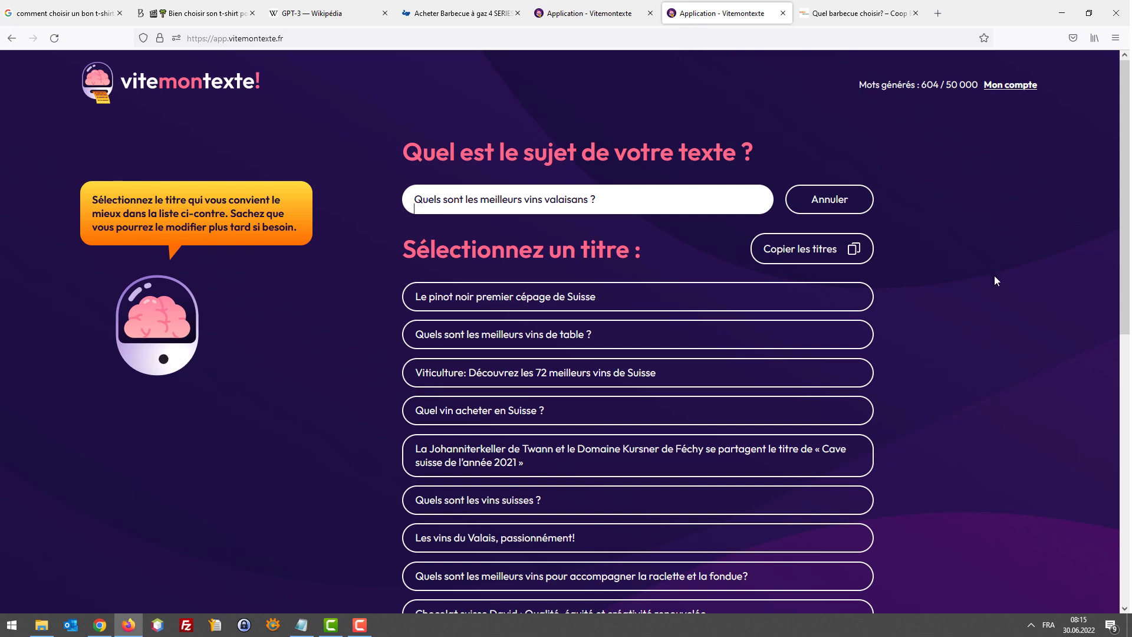
key("ctrl+f")
scroll(985, 282, "down", 3)
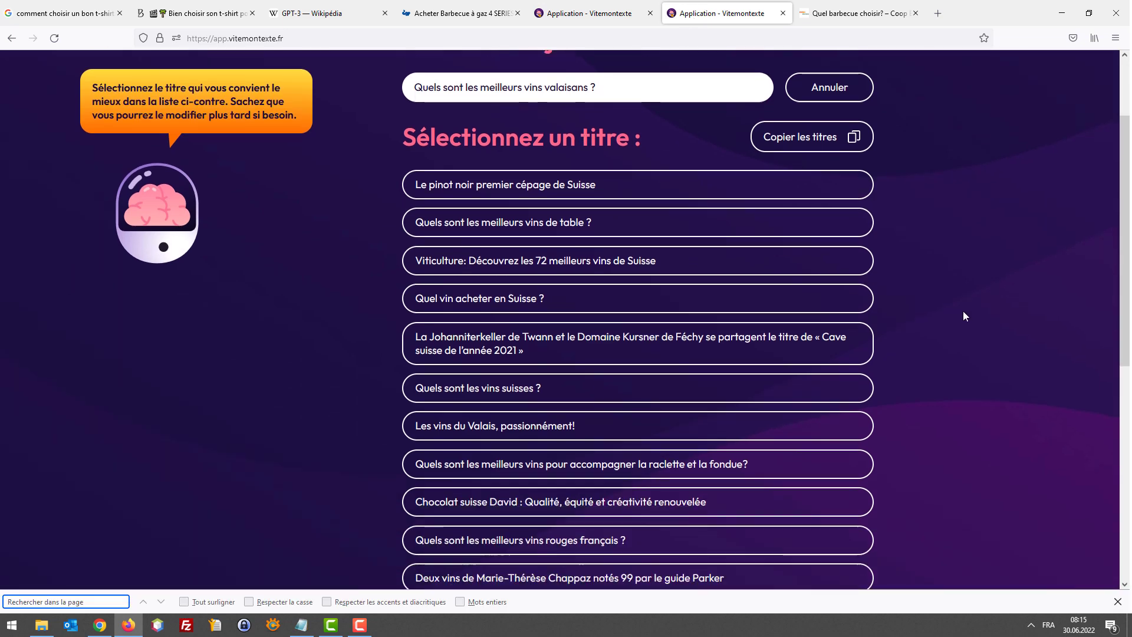
scroll(931, 304, "down", 2)
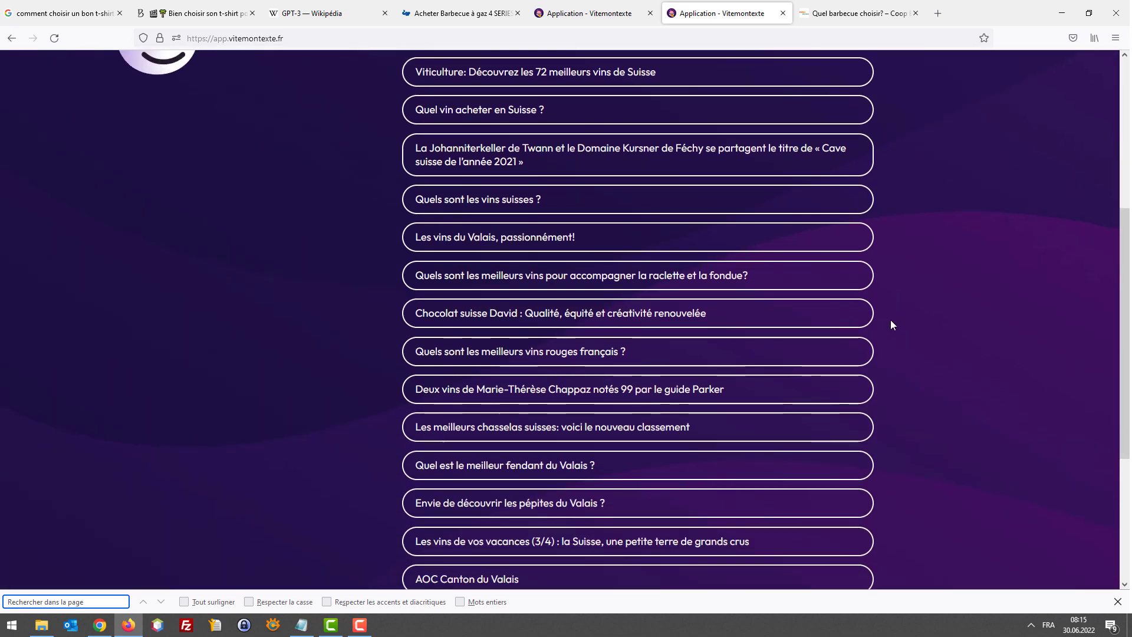
scroll(748, 372, "down", 1)
scroll(737, 373, "down", 3)
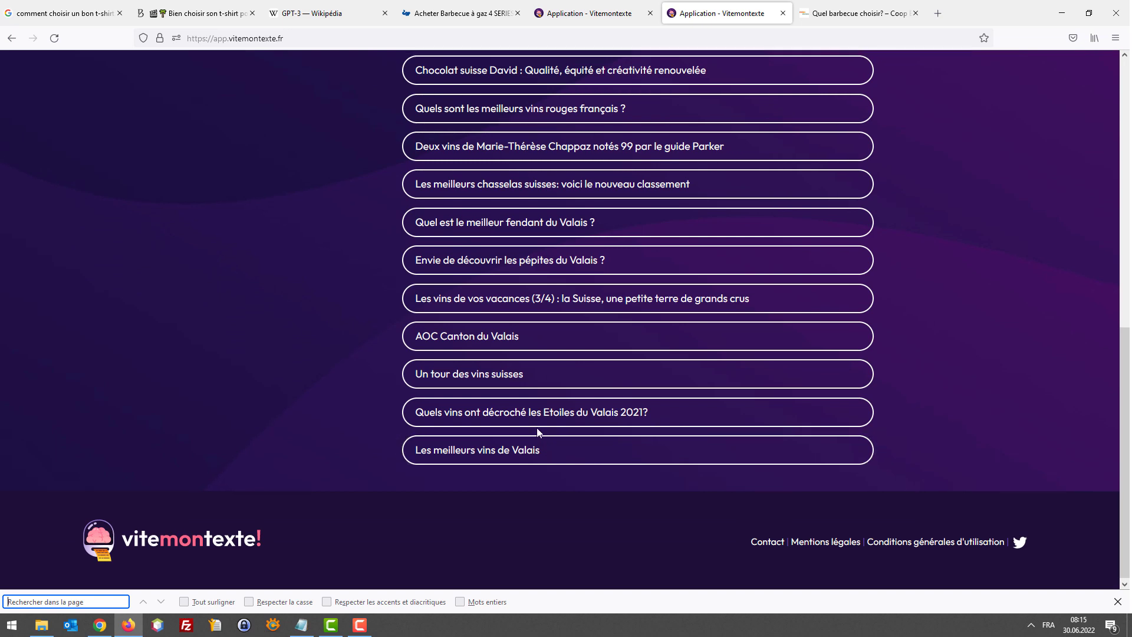
scroll(536, 424, "up", 1)
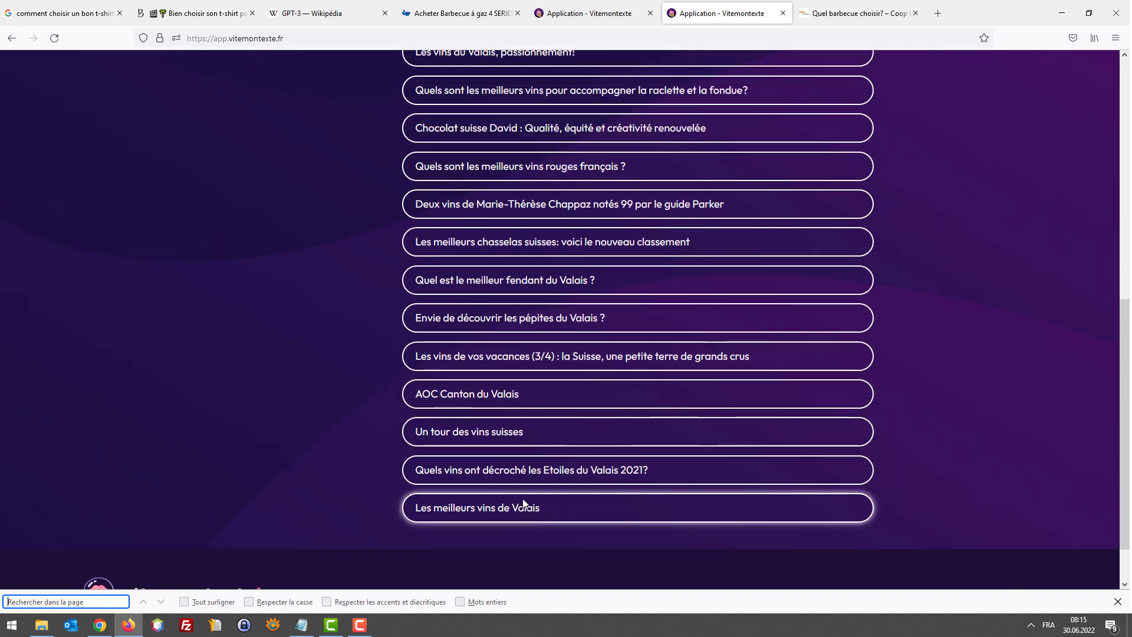
scroll(525, 476, "up", 1)
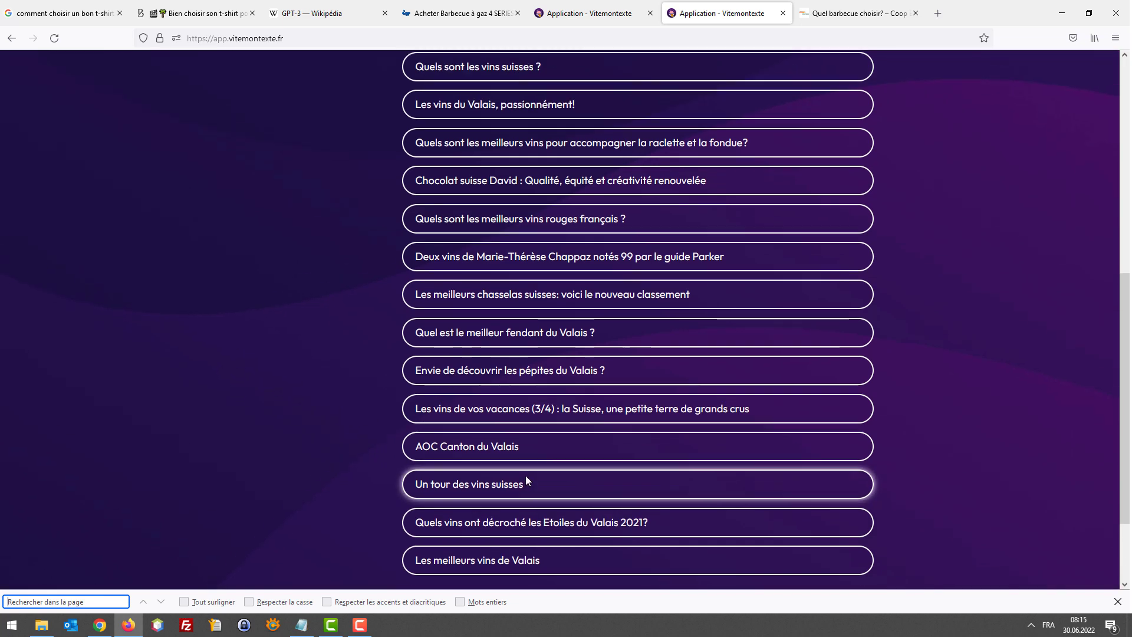
scroll(511, 416, "up", 2)
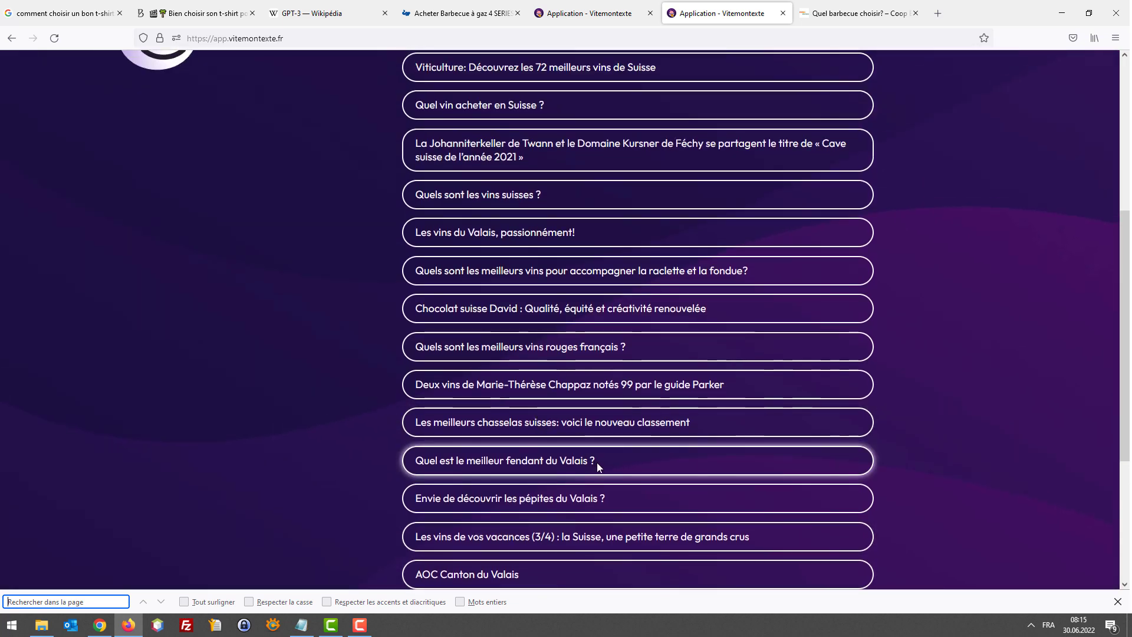
scroll(589, 434, "up", 1)
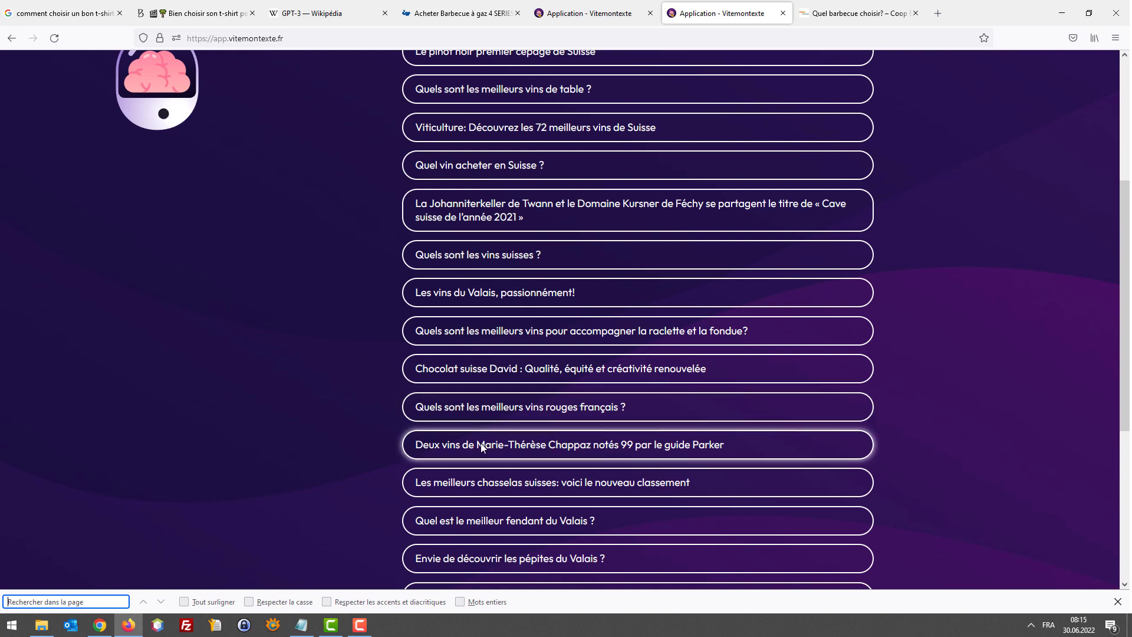
scroll(479, 443, "up", 1)
scroll(478, 451, "up", 1)
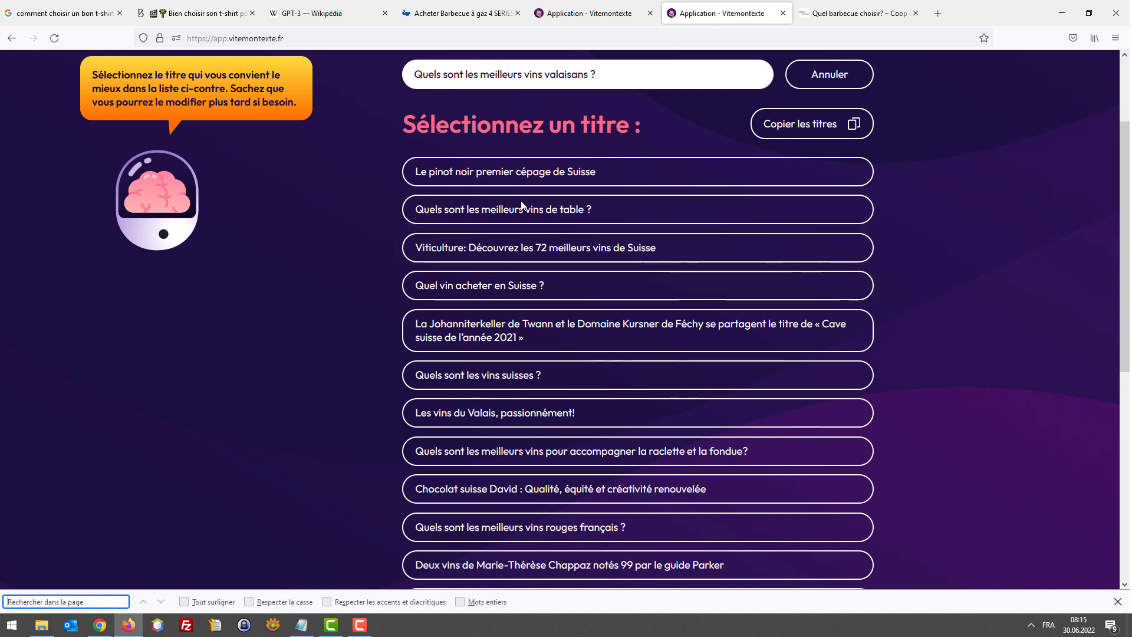
Search Google for "Quels sont les meilleurs vins valaisans ?" in a new tab and place that tab beside the second Vitemontexte tab.
left_click(588, 68)
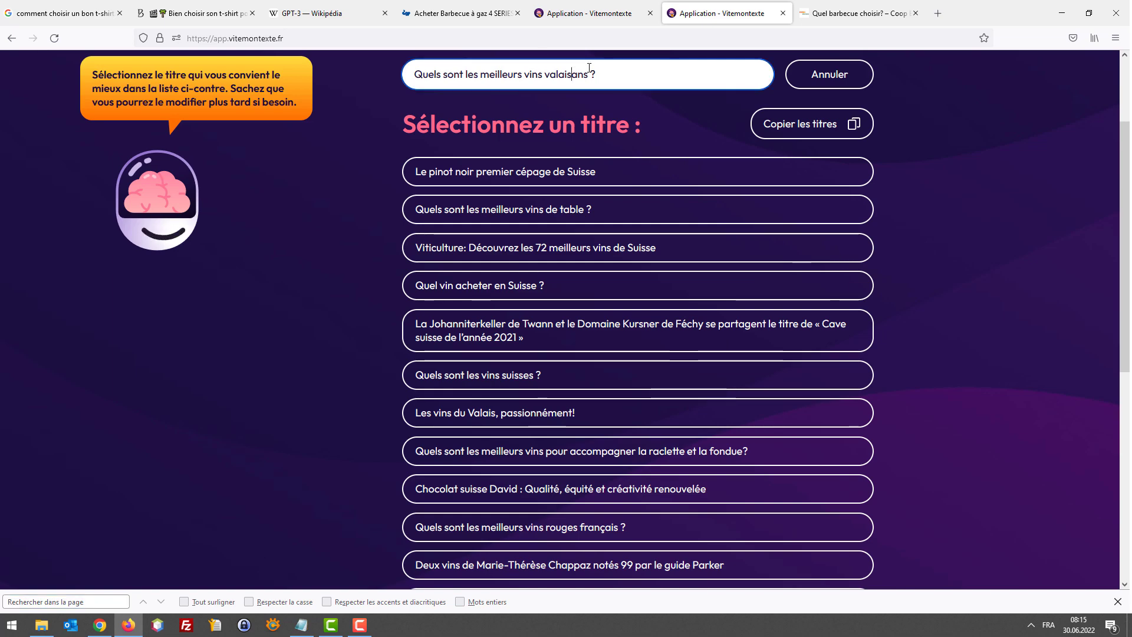
key("ctrl+a")
key("ctrl+c")
key("ctrl+t")
key("ctrl+v")
key("Return")
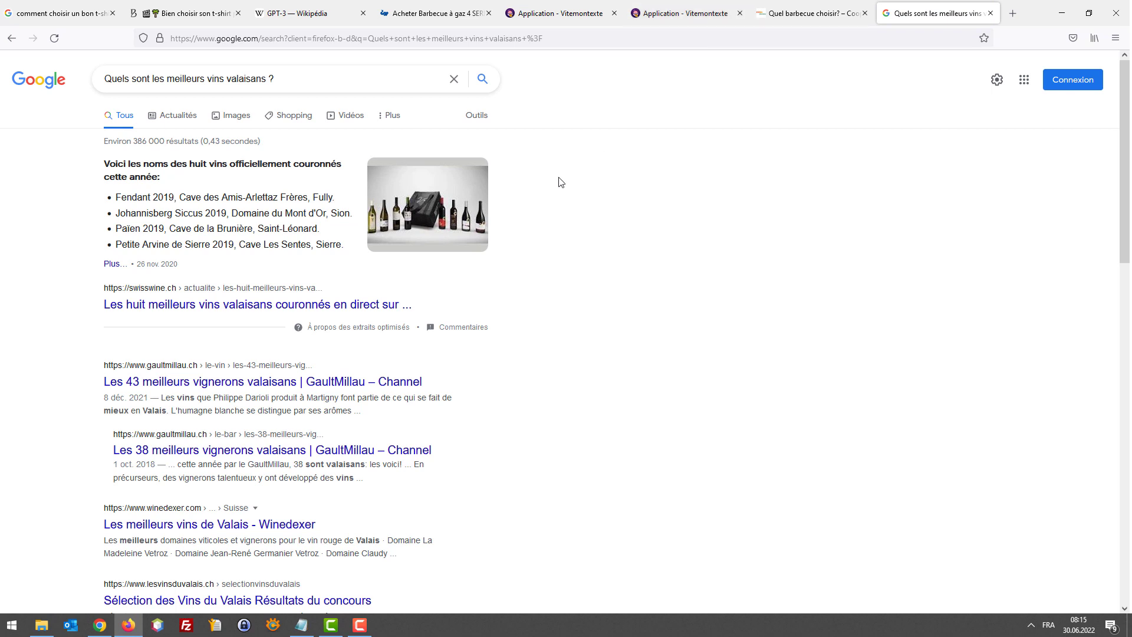
left_click(791, 17)
left_click_drag(937, 13, 814, 13)
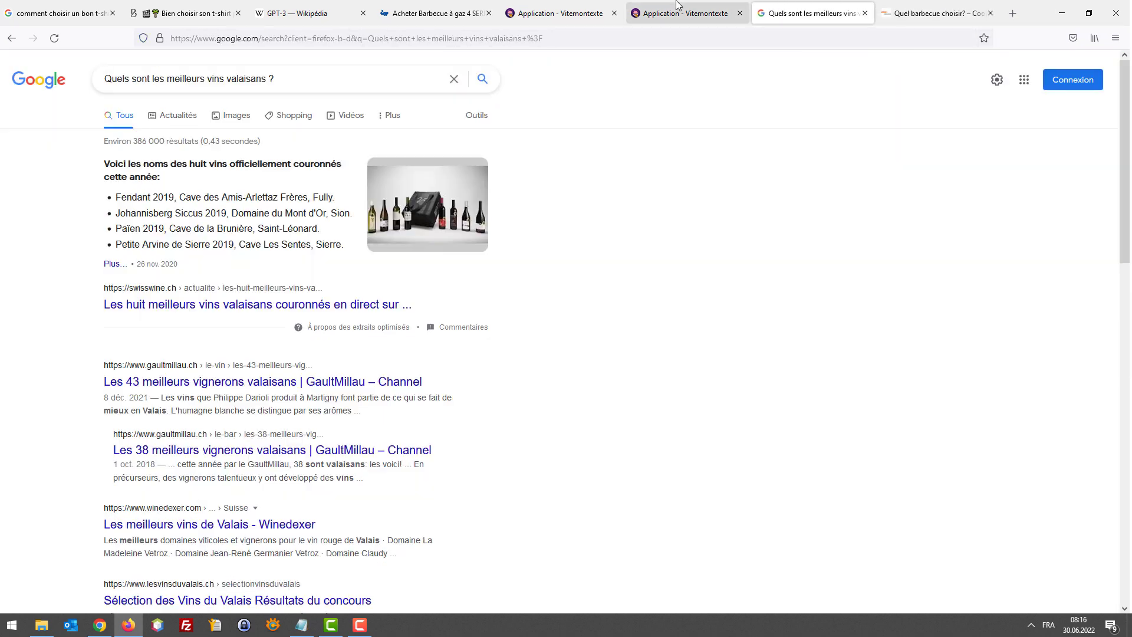
Search the titles suggested for the Valais wine topic for the word "valais" and go through the matches.
left_click(684, 13)
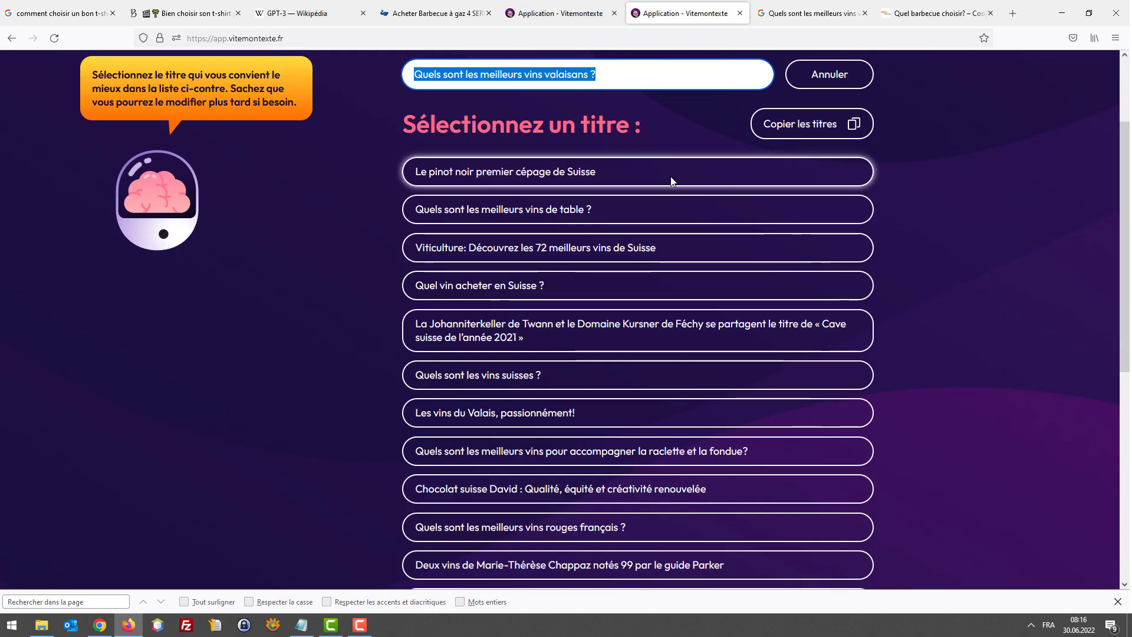
scroll(790, 165, "down", 1)
scroll(793, 171, "down", 6)
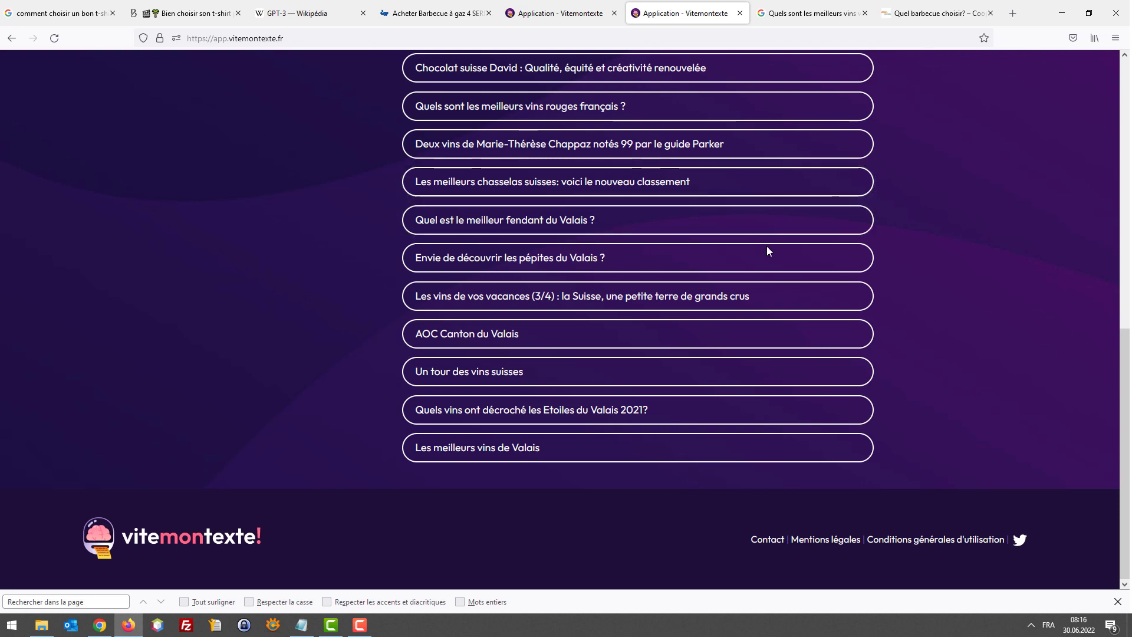
scroll(719, 427, "up", 2)
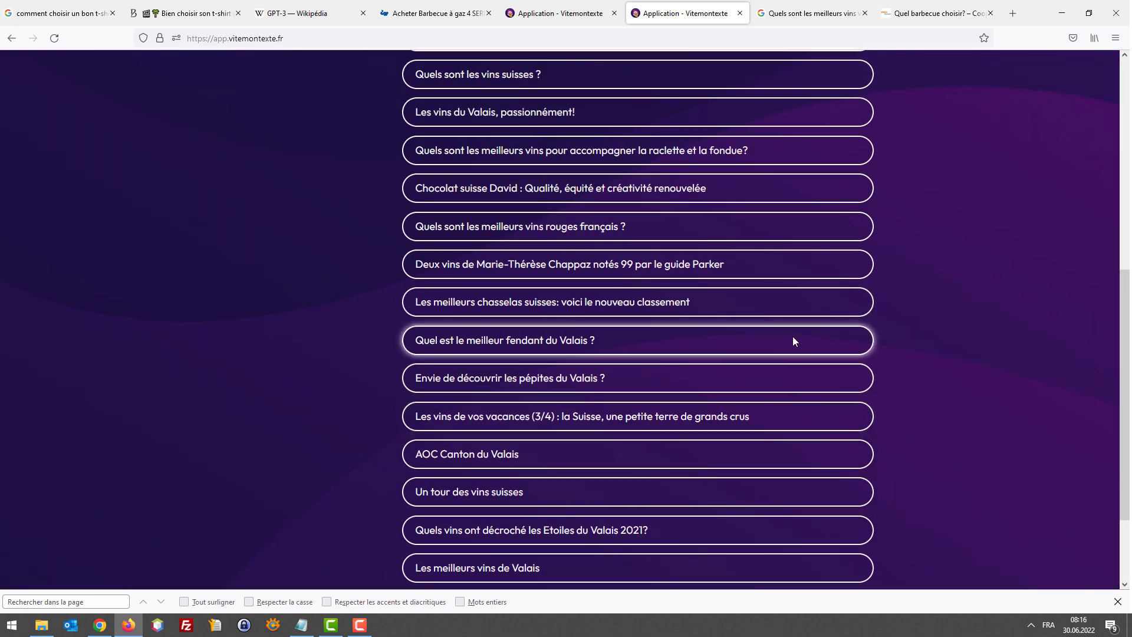
key("ctrl+f")
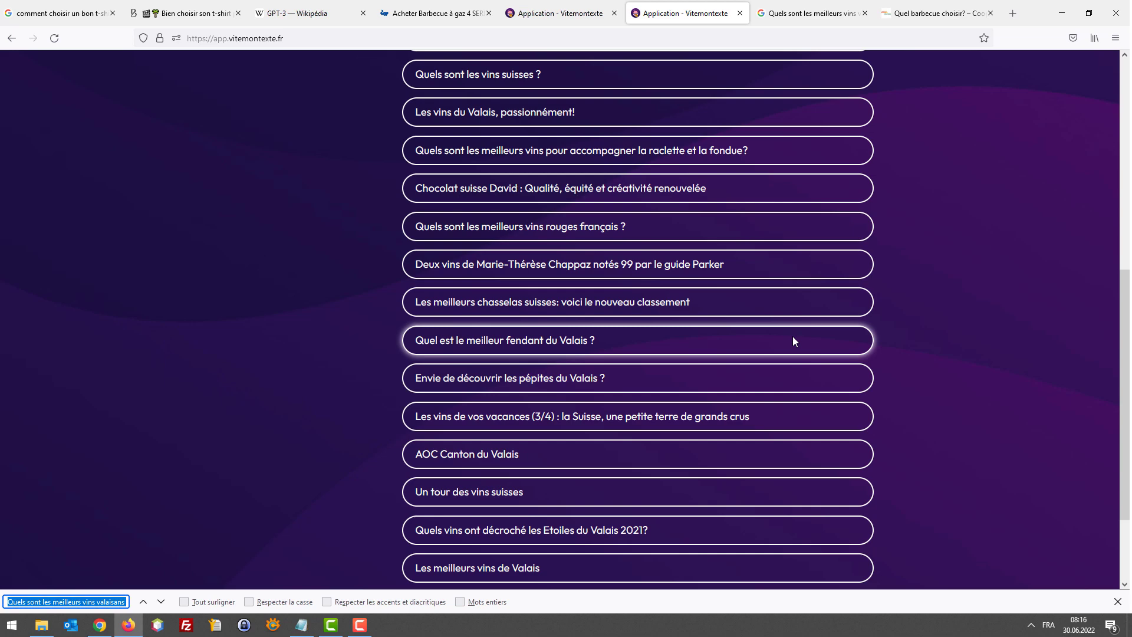
type("valais")
key("Return")
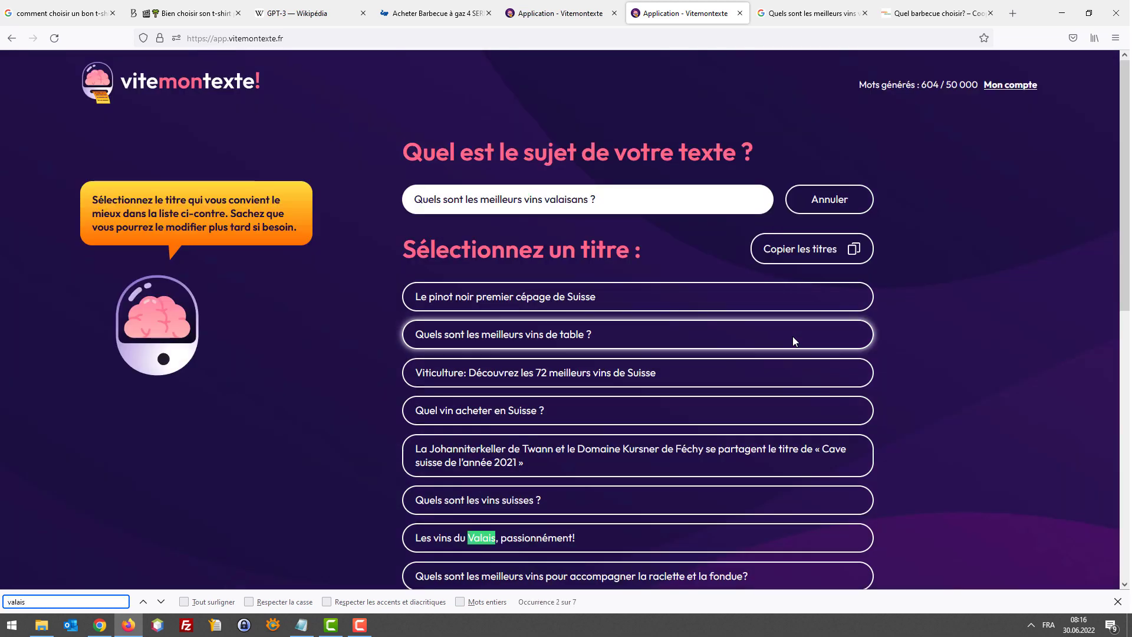
scroll(800, 352, "down", 4)
key("Return")
scroll(816, 352, "down", 2)
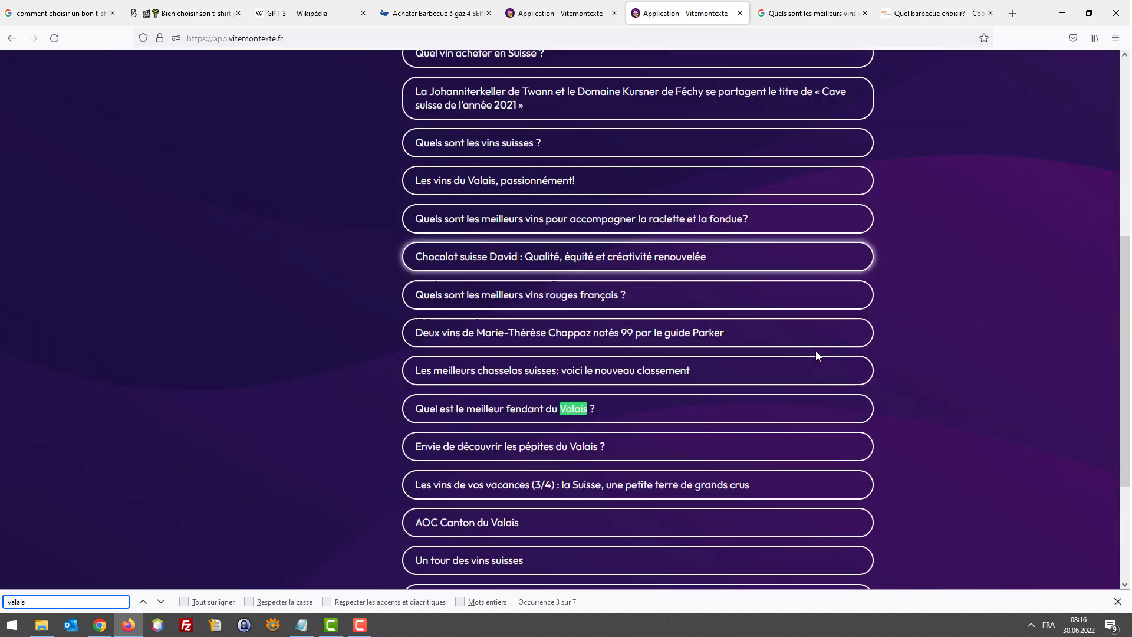
key("Return")
key("Return")
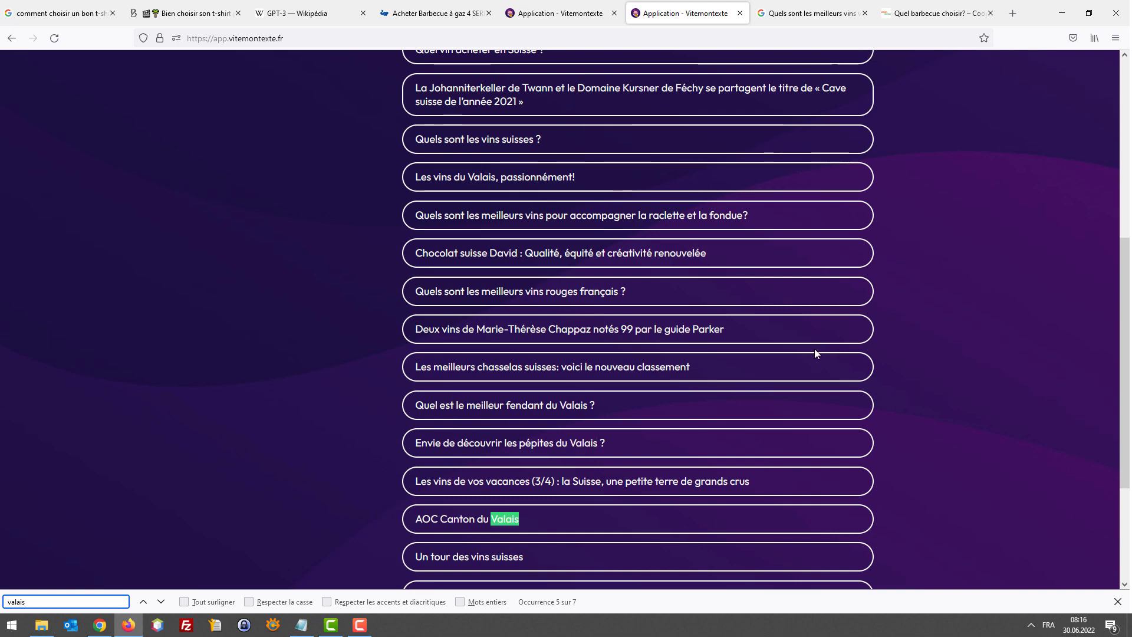
Go back through the "valais" matches and select the title "Quel est le meilleur fendant du Valais ?" for the wine text.
key("Return")
key("Return")
key("Return")
key("Return")
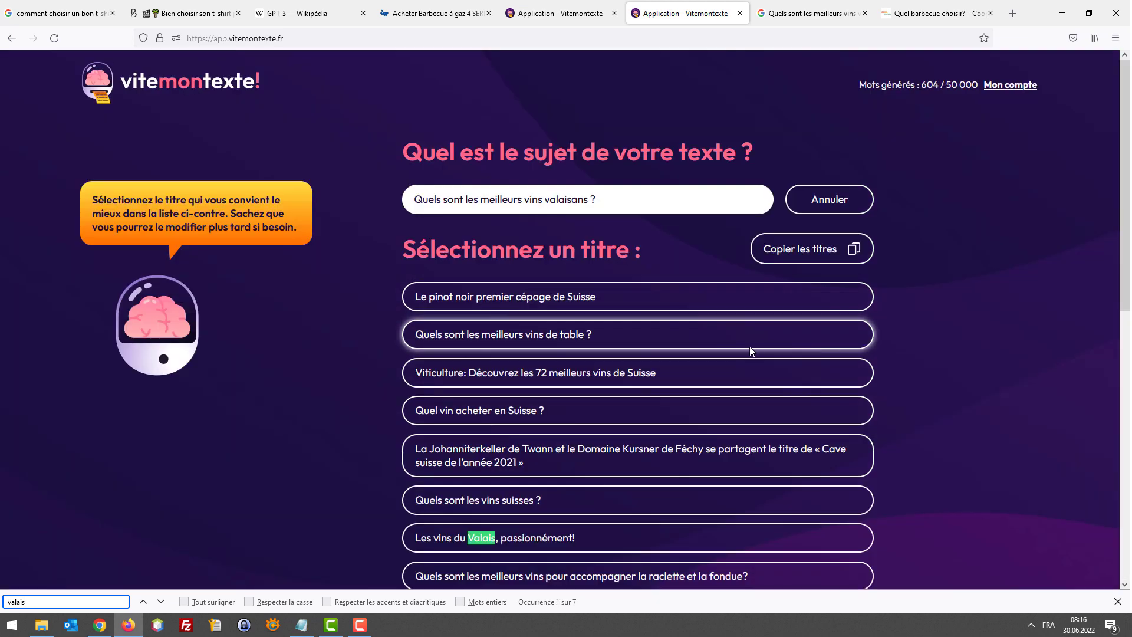
key("Return")
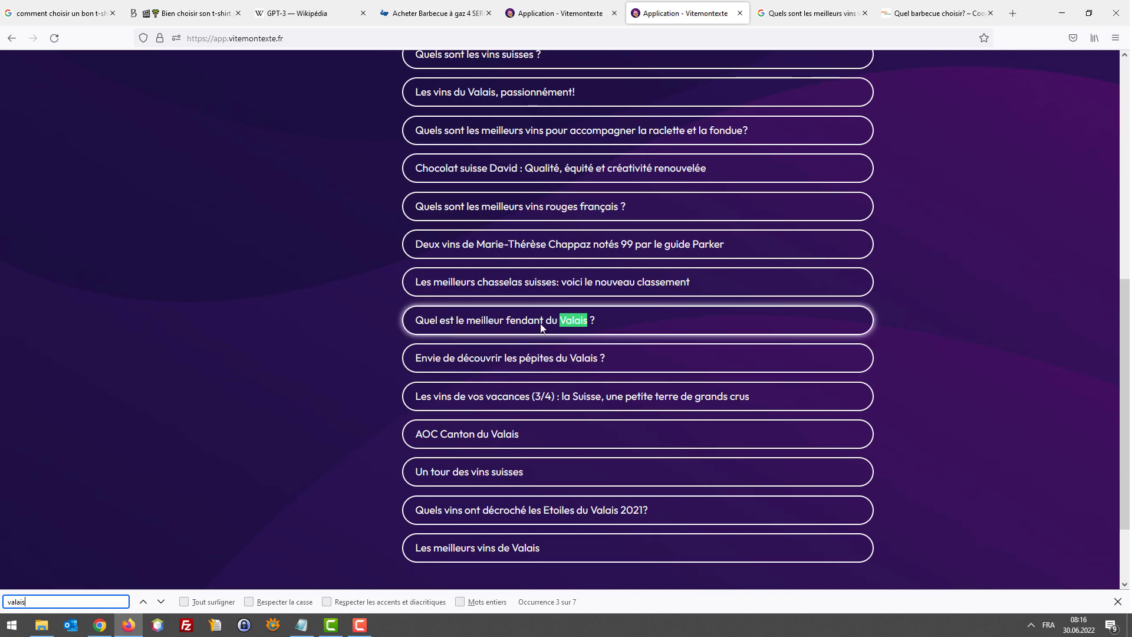
left_click(666, 328)
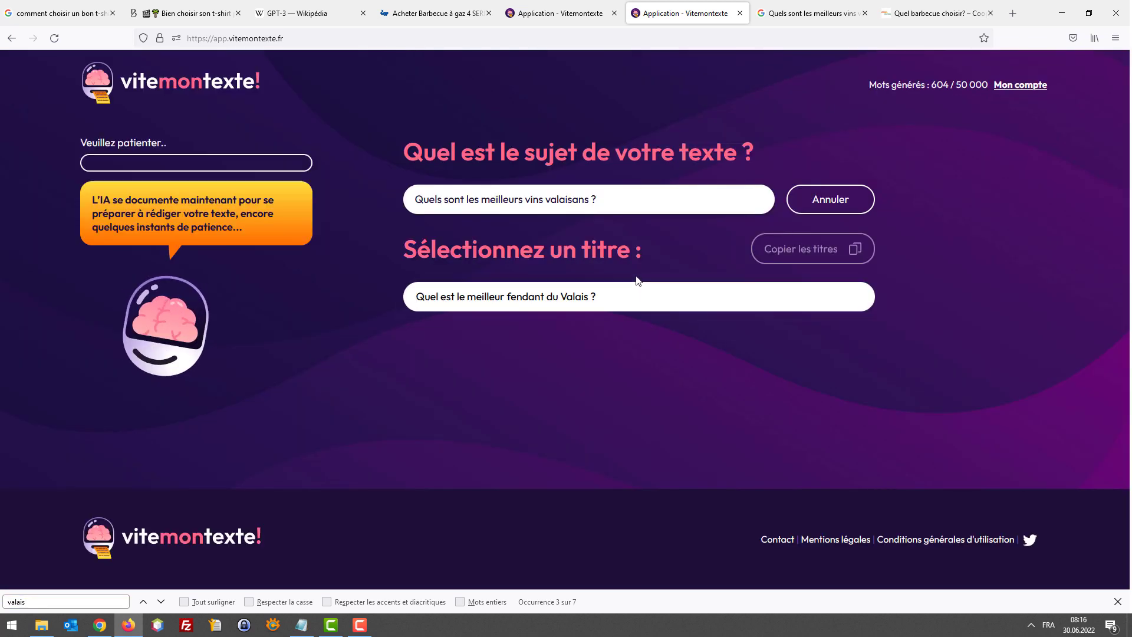
Generate the introduction of "Comment choisir son barbecue ?" and check how far the wine text's preparation has progressed.
left_click(557, 7)
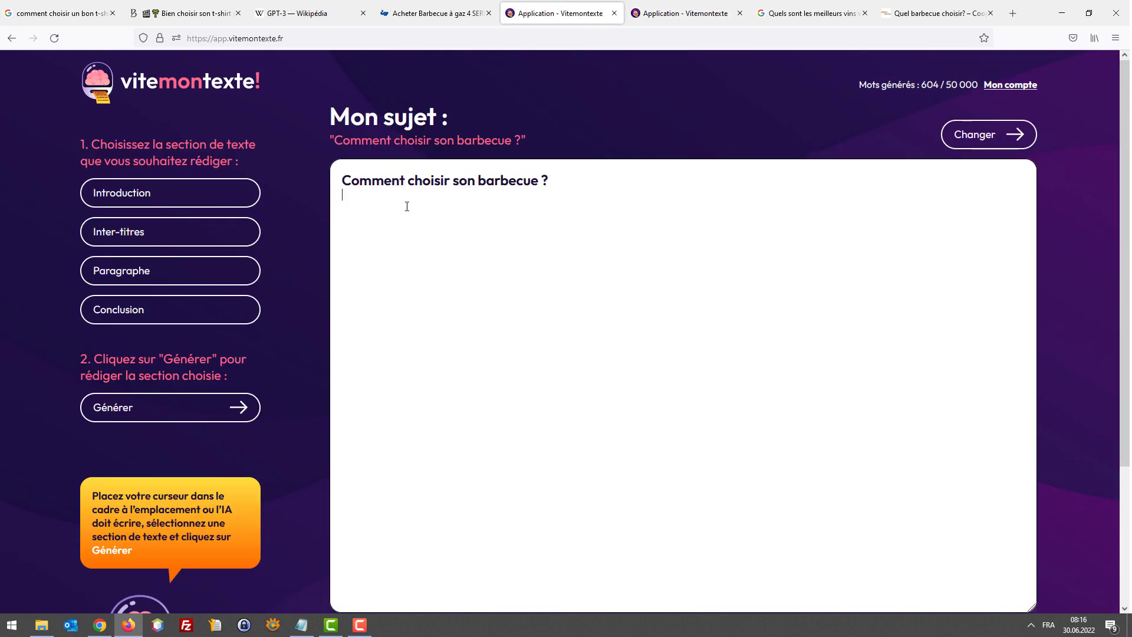
left_click(159, 195)
left_click(204, 408)
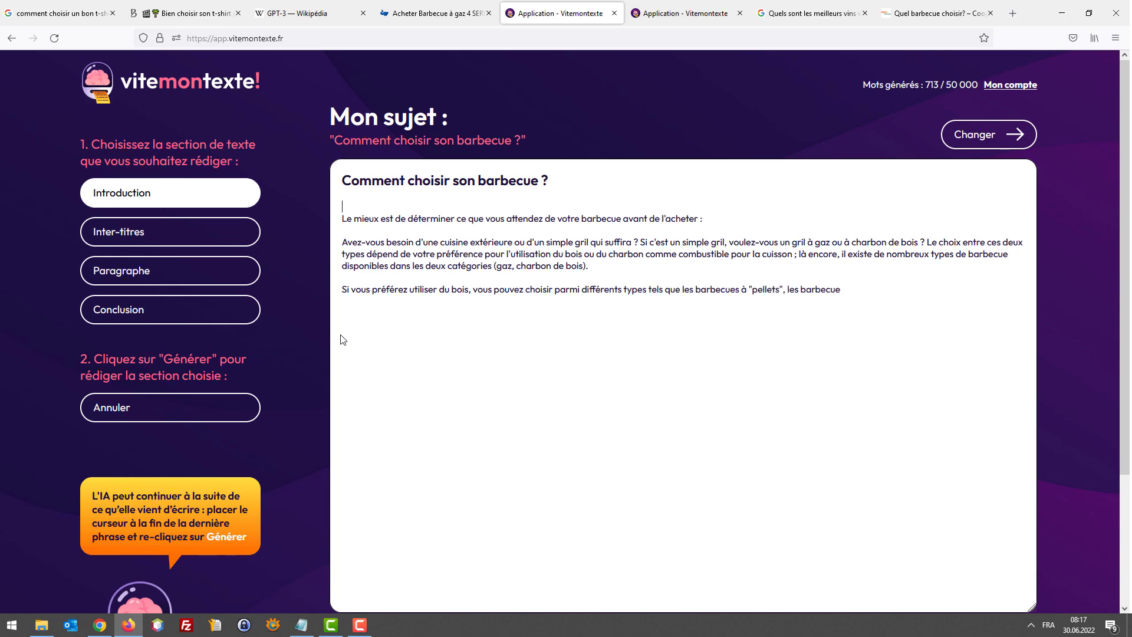
left_click(673, 7)
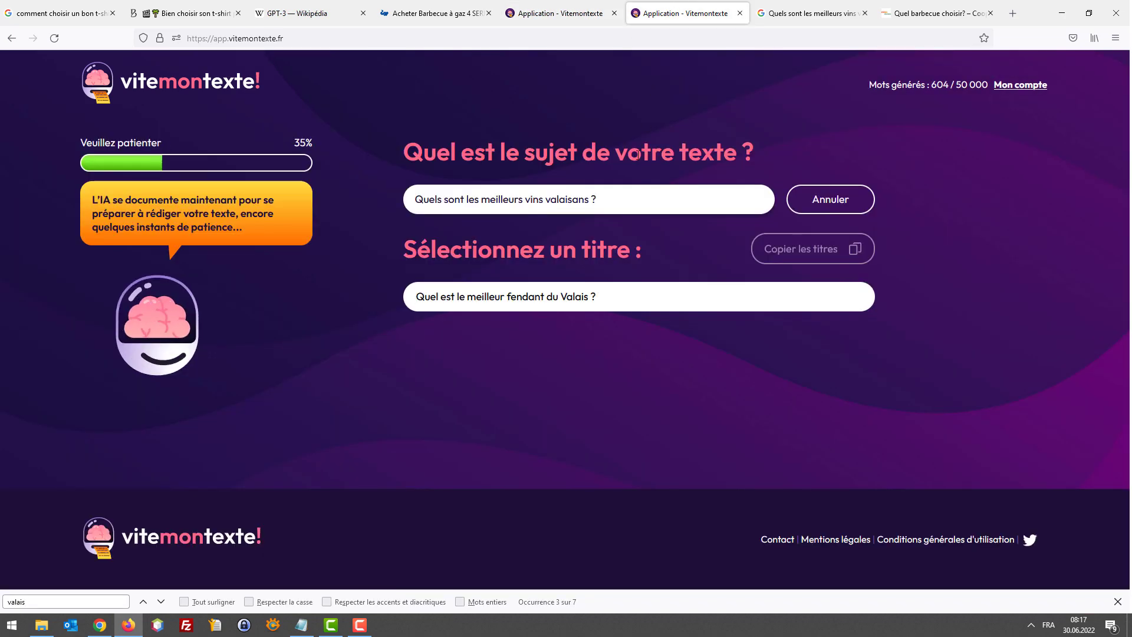
Generate the section headings (Inter-titres) below the introduction of the barbecue text.
left_click(565, 6)
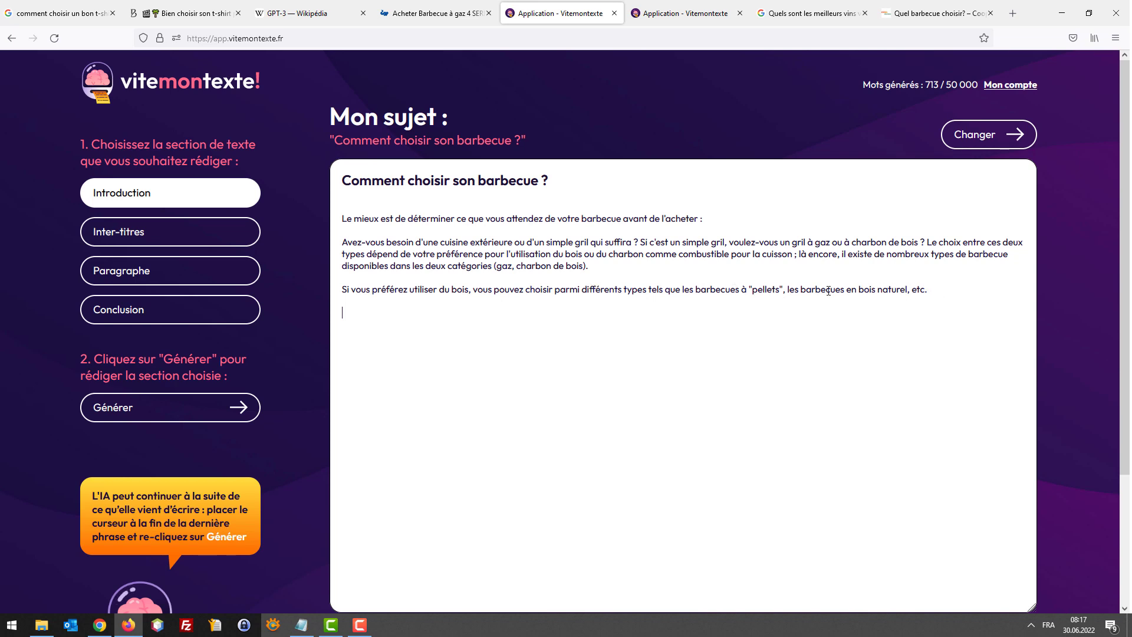
left_click(172, 234)
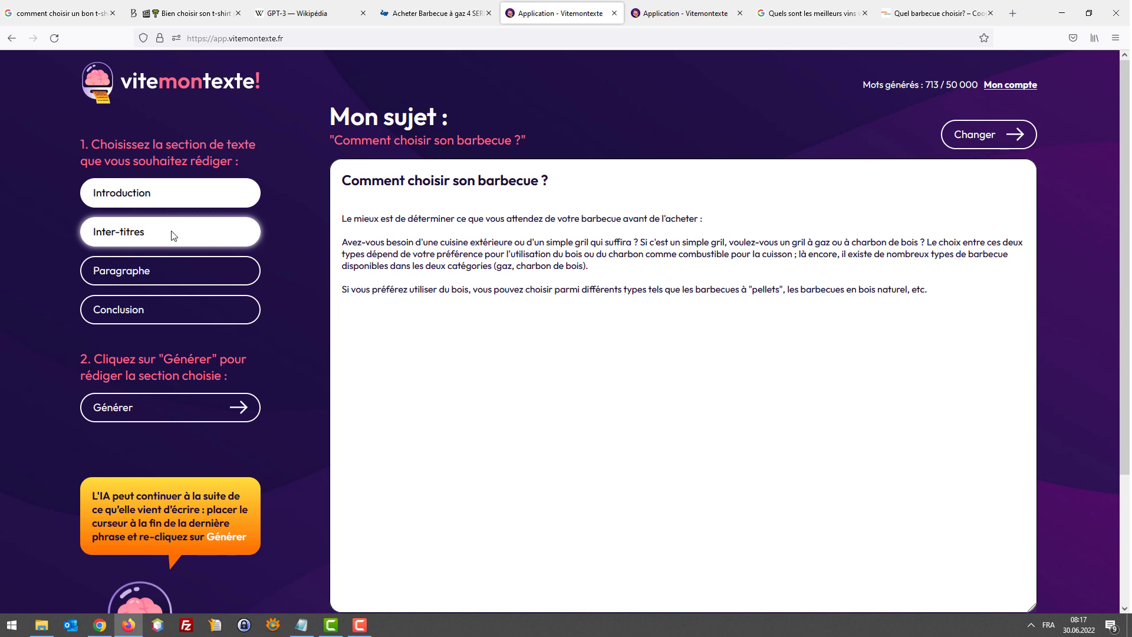
left_click(174, 236)
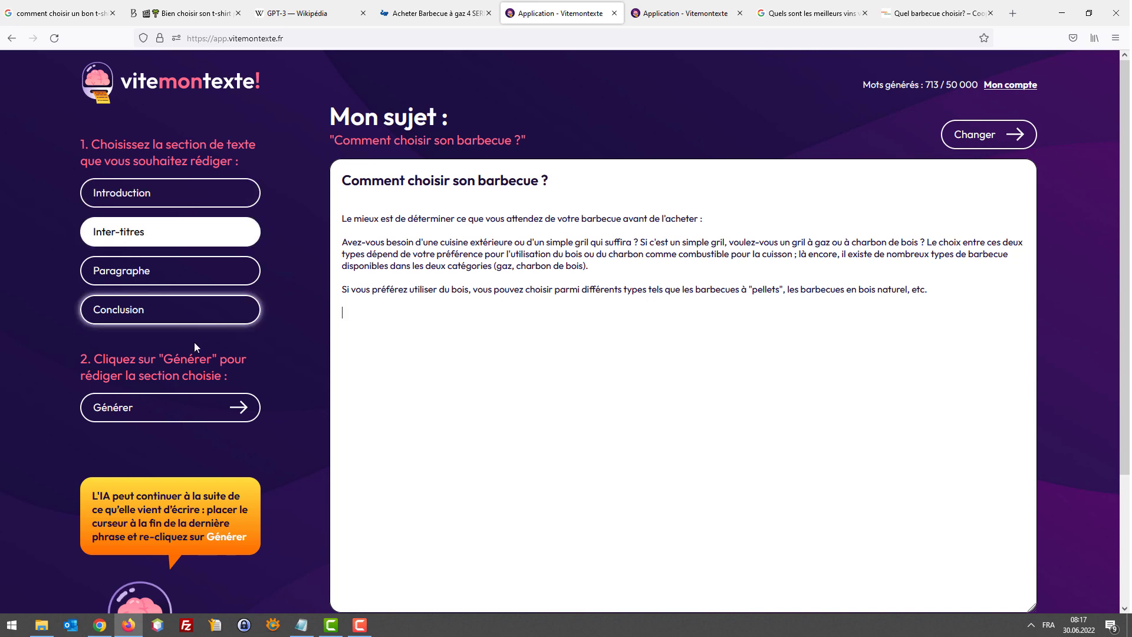
left_click(190, 405)
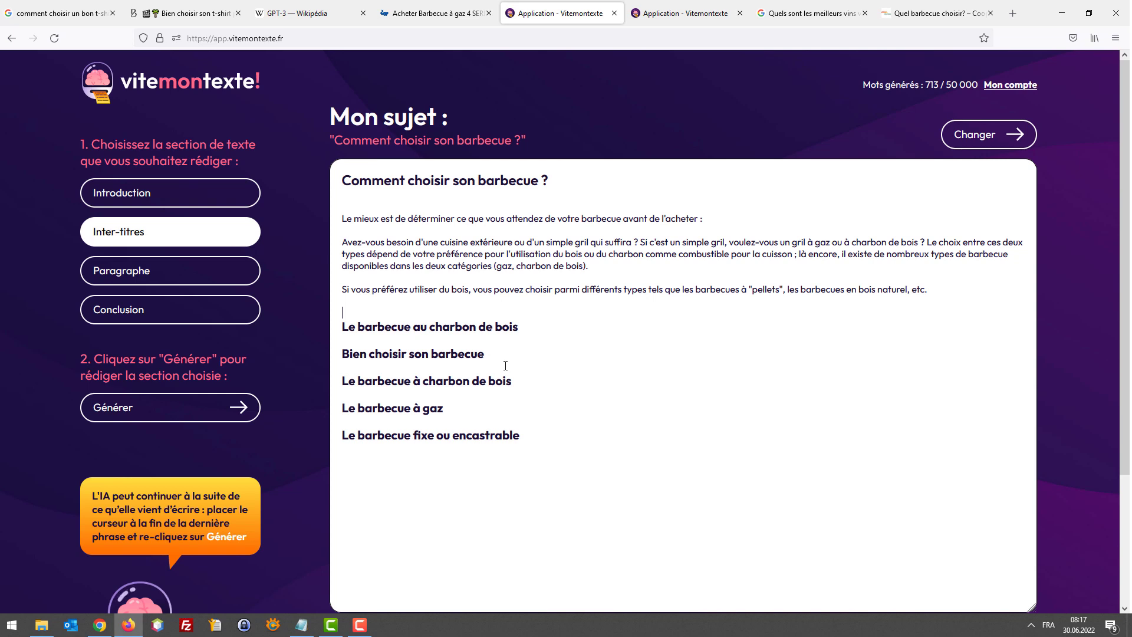
Delete the headings "Le barbecue à charbon de bois" and "Bien choisir son barbecue" from the barbecue text.
left_click_drag(527, 380, 341, 381)
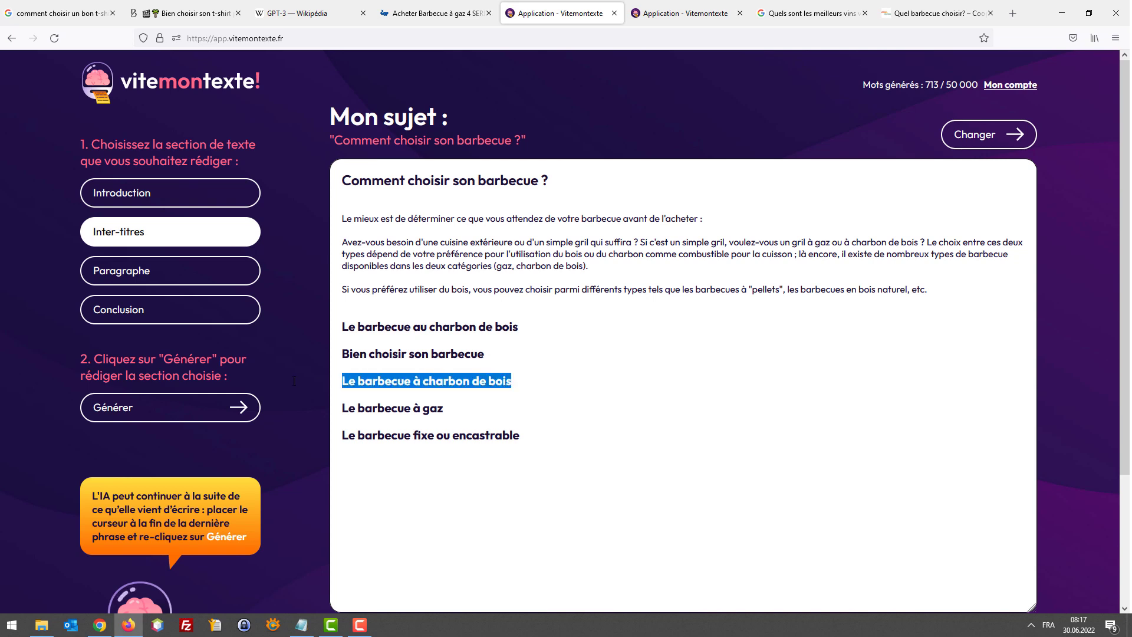
key("BackSpace")
key("BackSpace")
left_click_drag(485, 352, 322, 355)
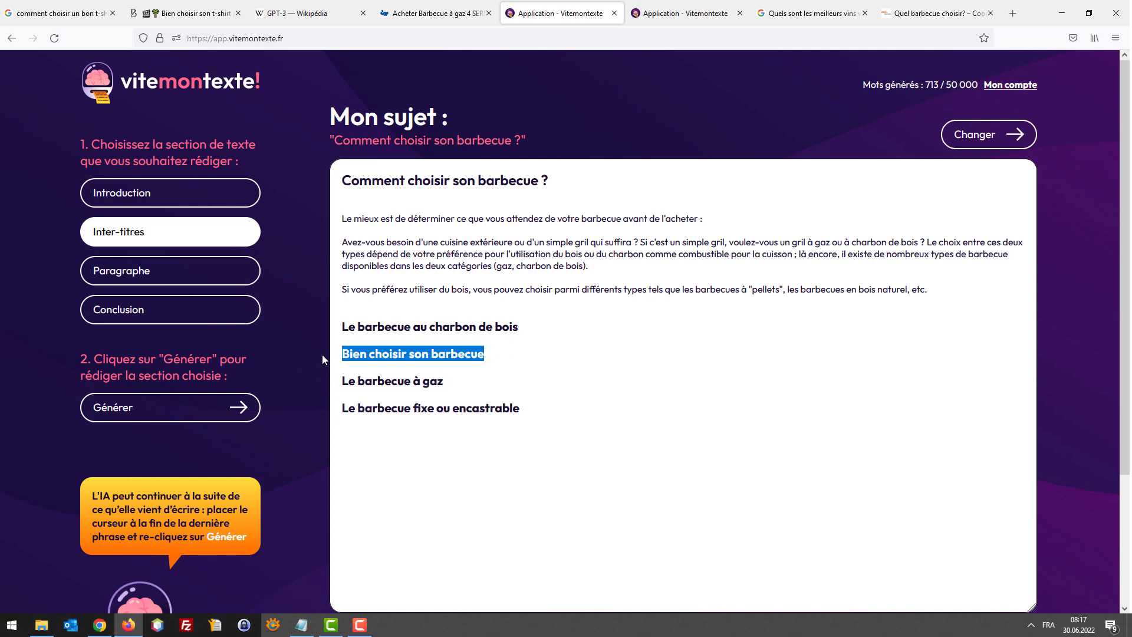
key("BackSpace")
key("BackSpace")
left_click_drag(527, 393, 476, 391)
left_click(551, 396)
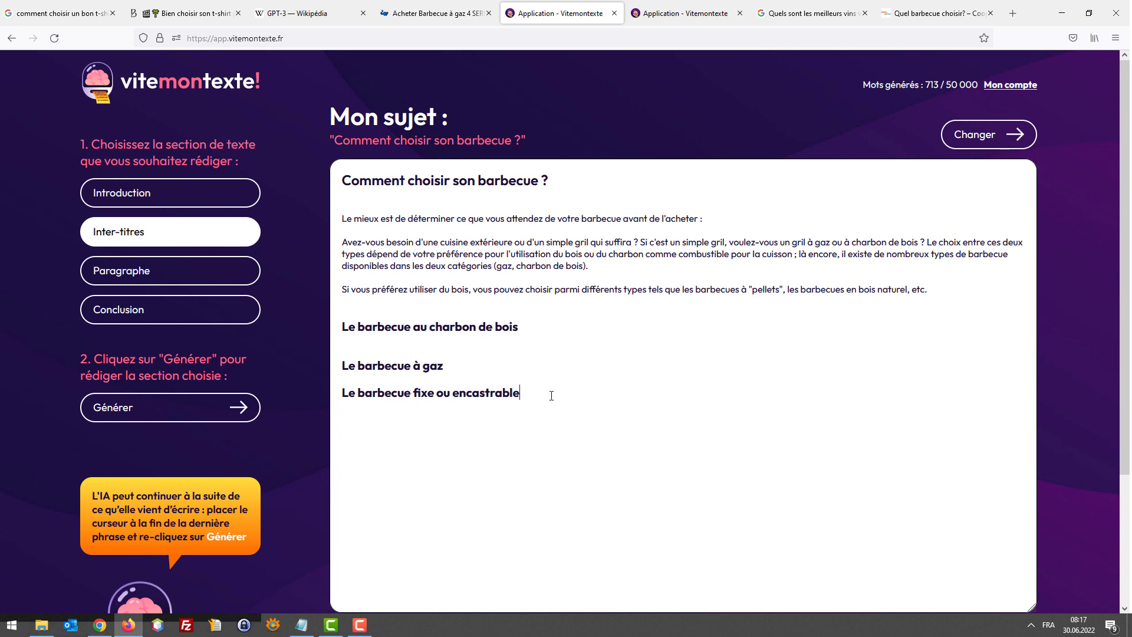
Add an empty line under the heading "Le barbecue au charbon de bois" and generate a paragraph there.
left_click(395, 345)
key("Return")
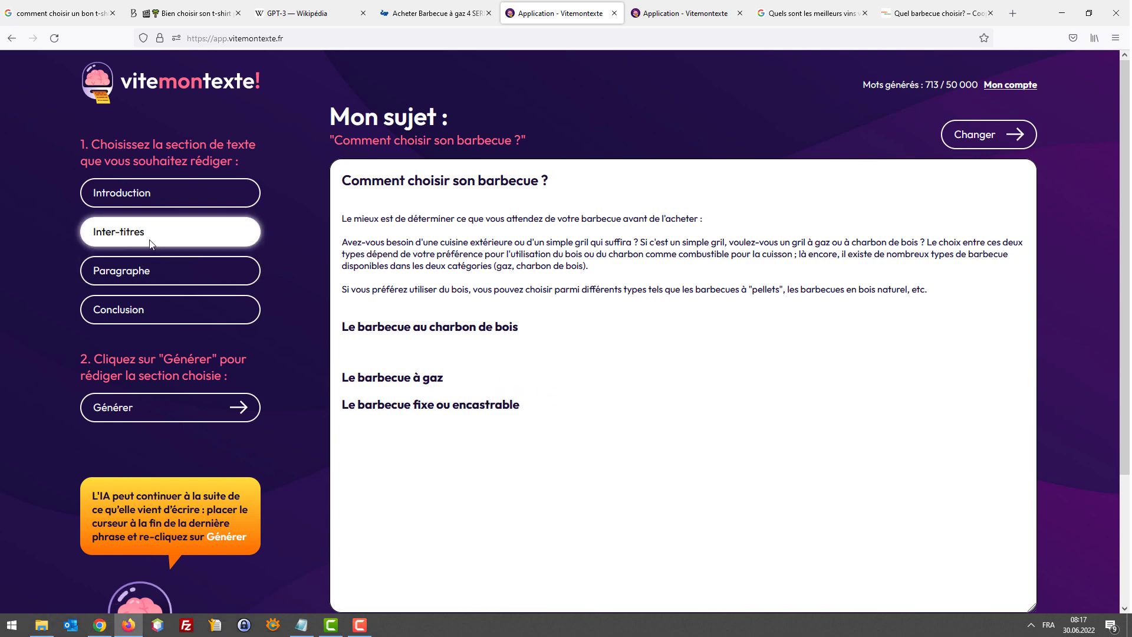
left_click(167, 275)
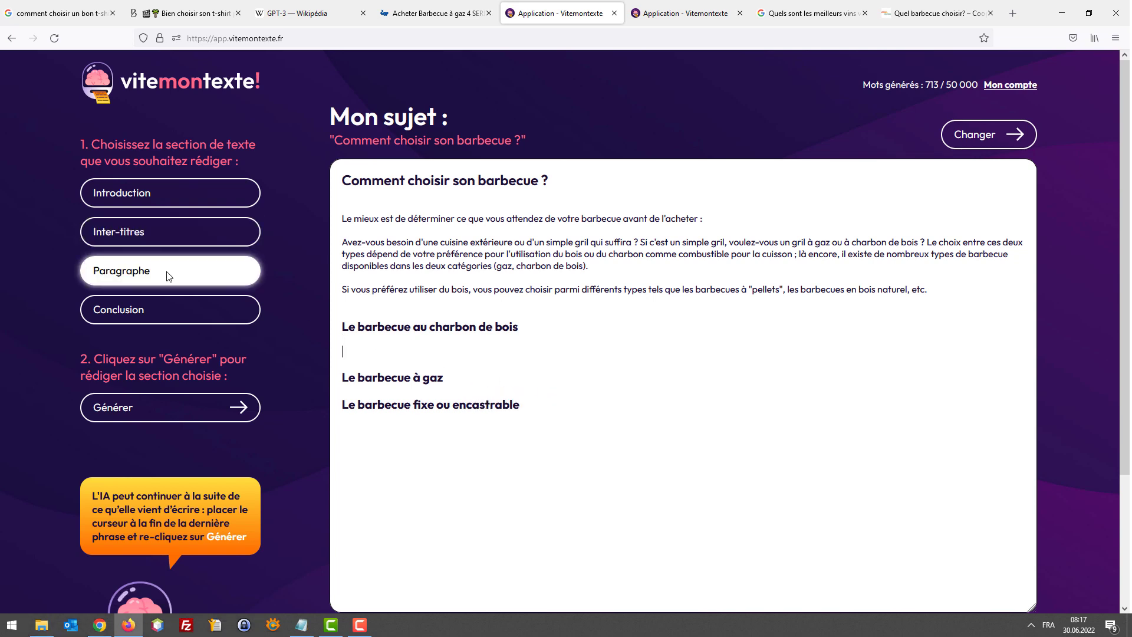
left_click(181, 407)
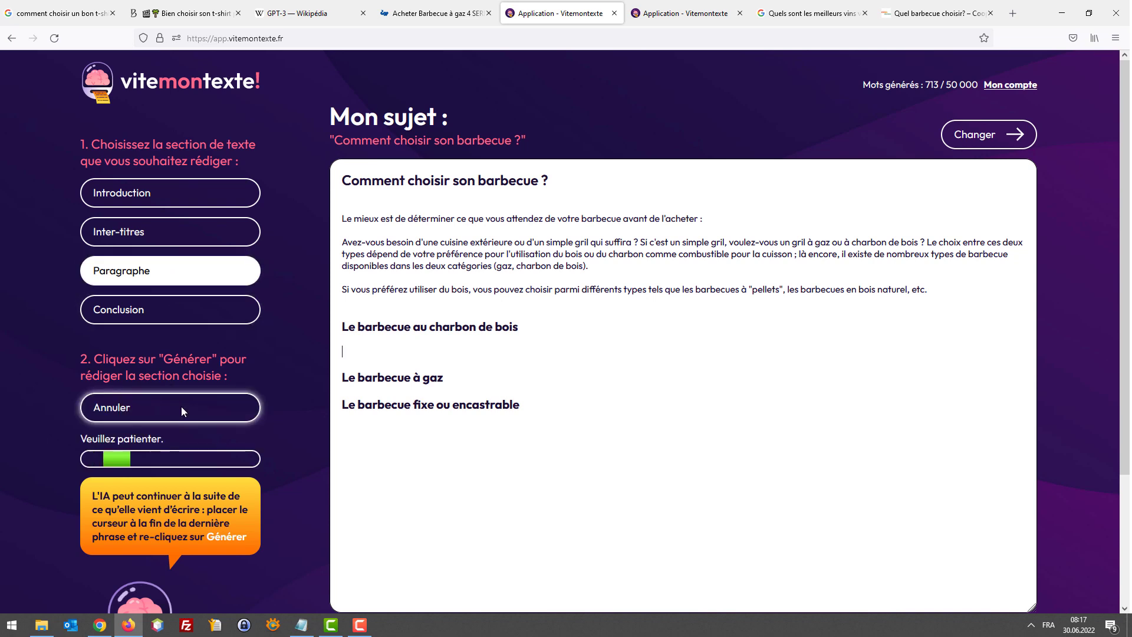
Generate the introduction of "Quel est le meilleur fendant du Valais ?" in the second Vitemontexte tab.
left_click(638, 5)
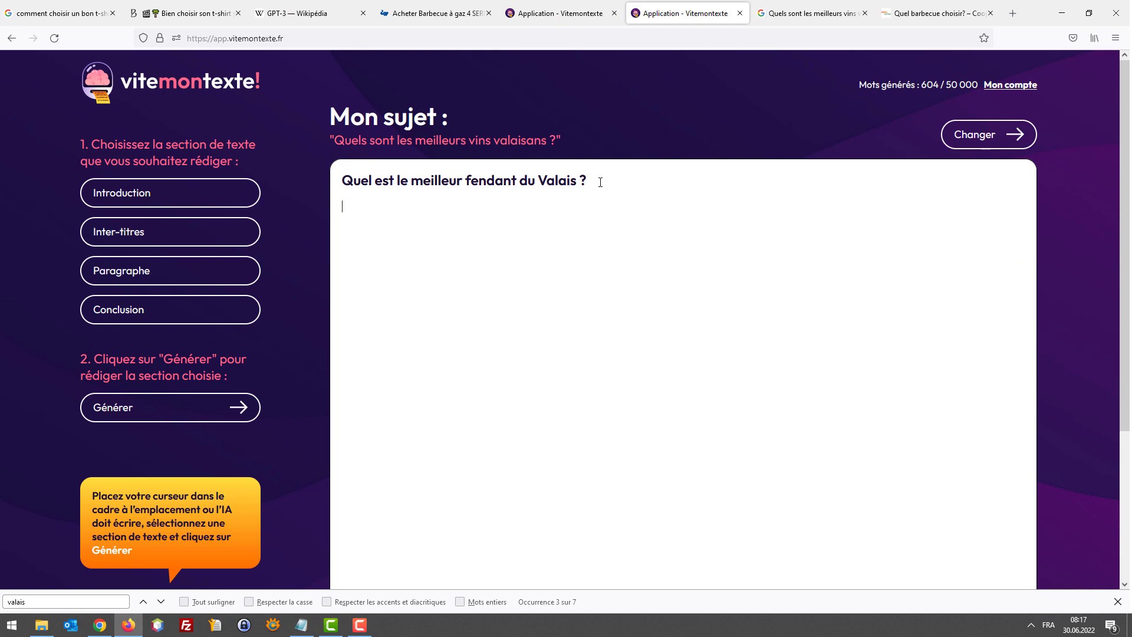
left_click(162, 192)
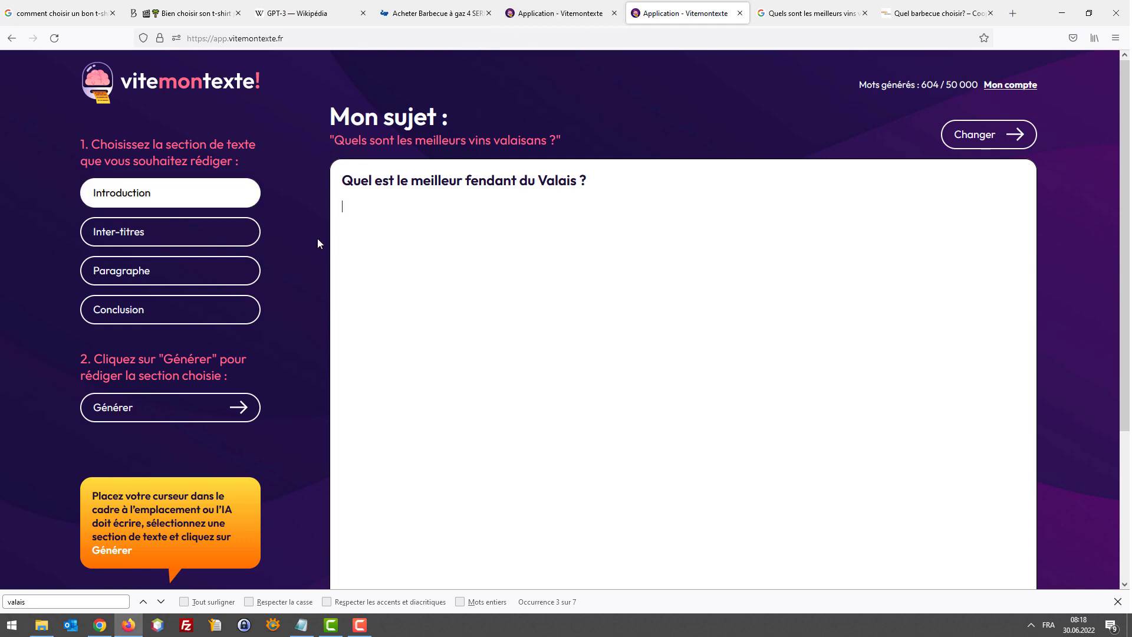
left_click(206, 419)
Return to the barbecue text and read the paragraph on charcoal barbecues, including its cooking time advice.
left_click(594, 5)
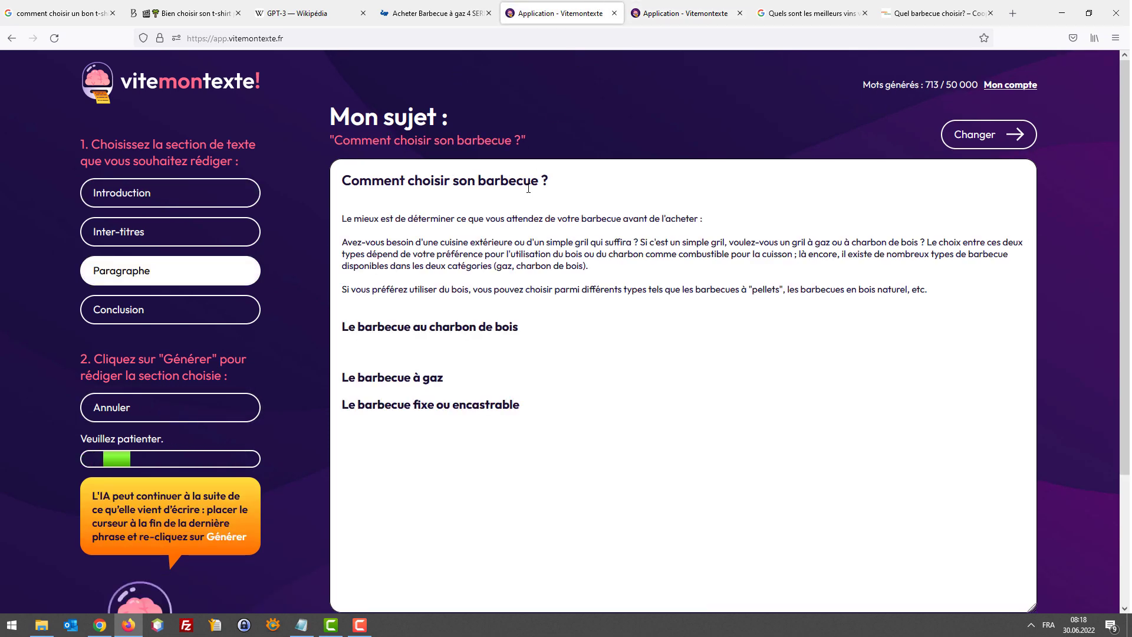
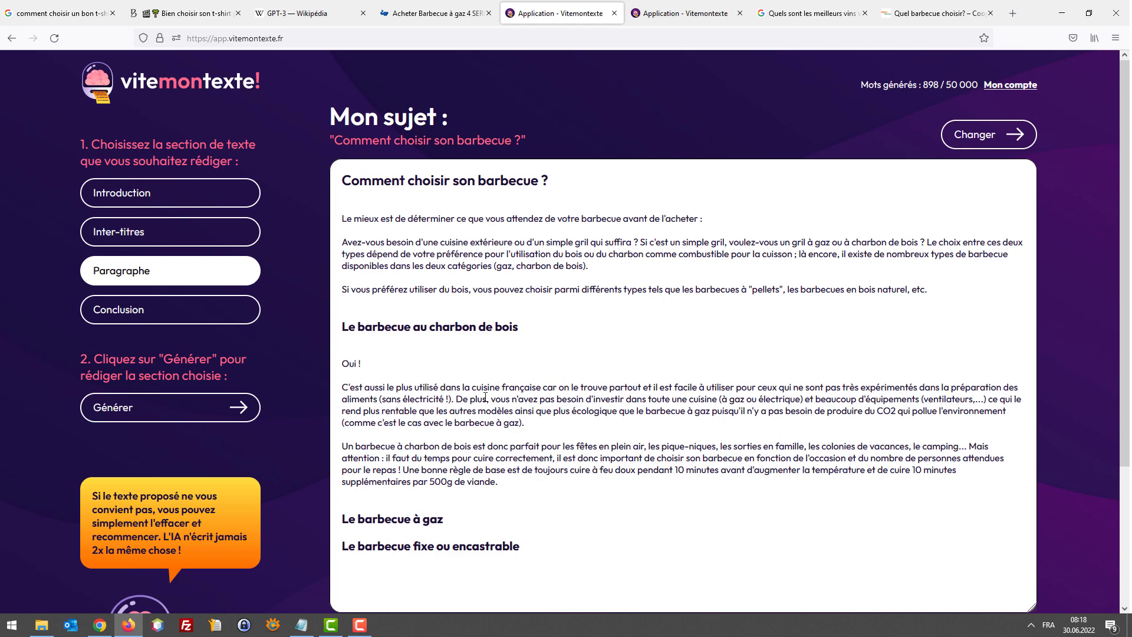
mouse_move(499, 466)
left_mouse_down()
mouse_move(877, 465)
mouse_move(414, 469)
mouse_move(489, 479)
left_mouse_up()
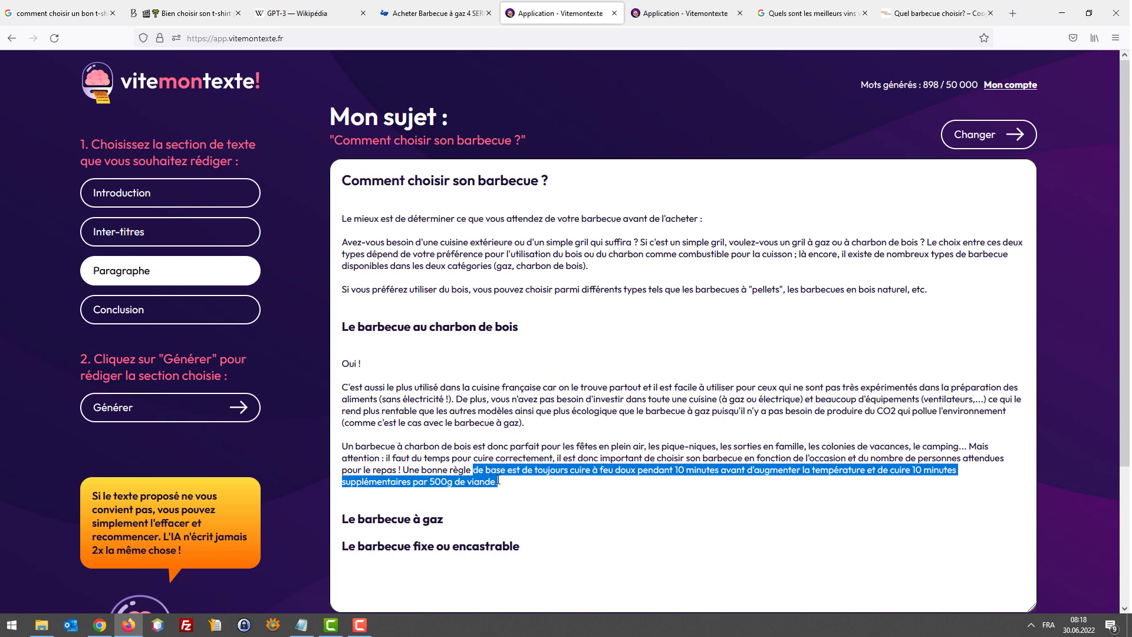
left_click(499, 481)
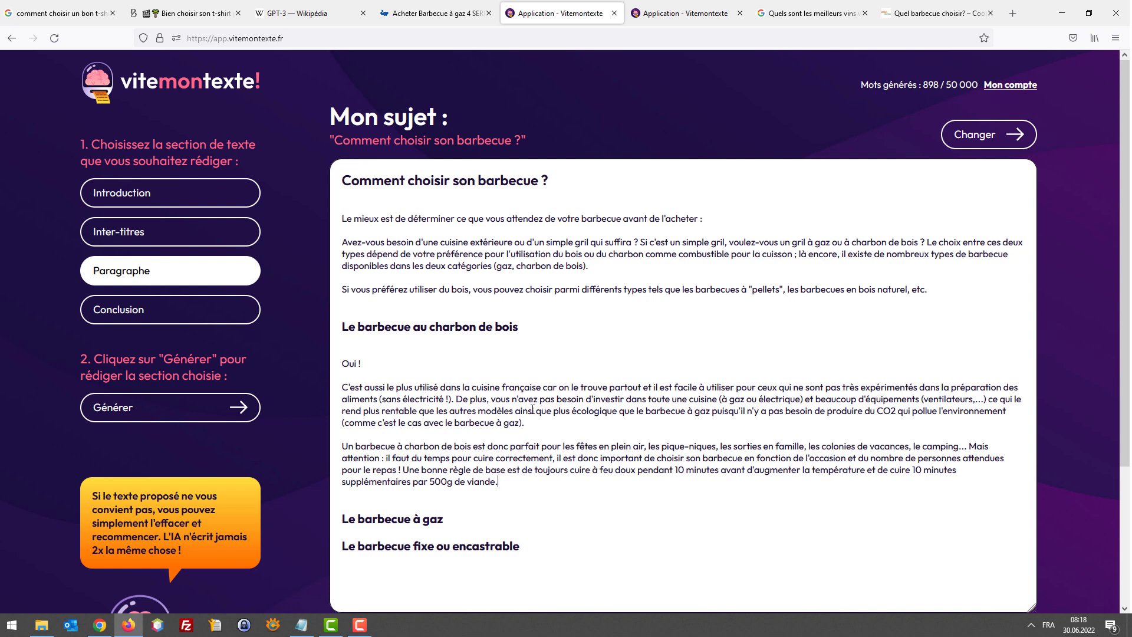
Add an empty line under the heading "Le barbecue à gaz" and generate a paragraph there.
left_click(479, 518)
key("Return")
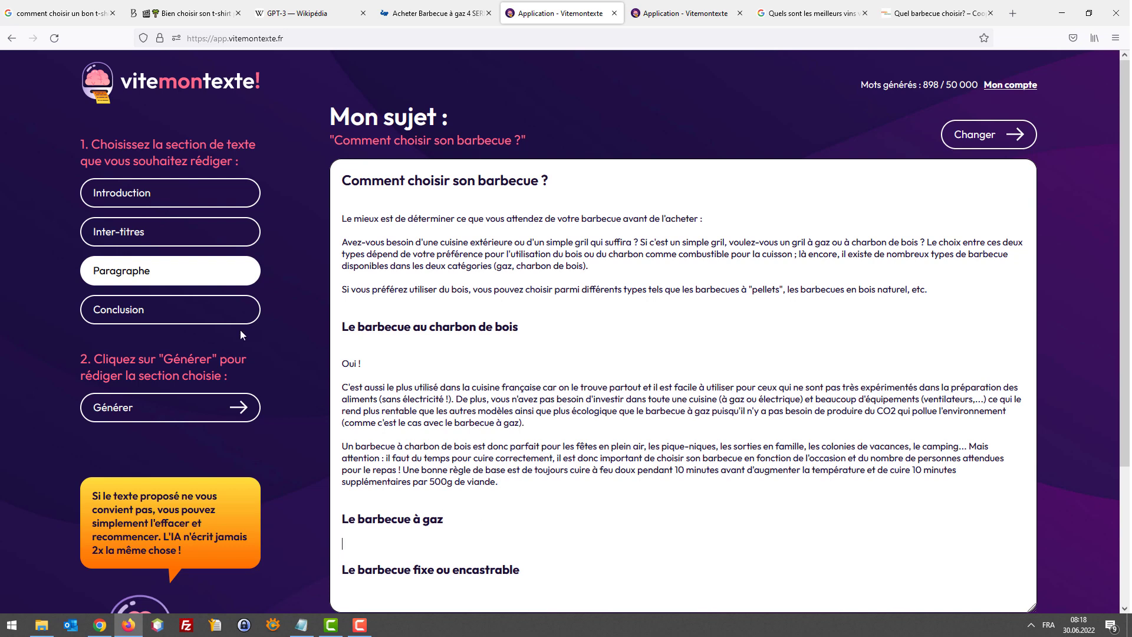
left_click(172, 406)
Switch to the Valais wine text and read the generated introduction on the meaning of fendant and wine glass sizes.
left_click(678, 13)
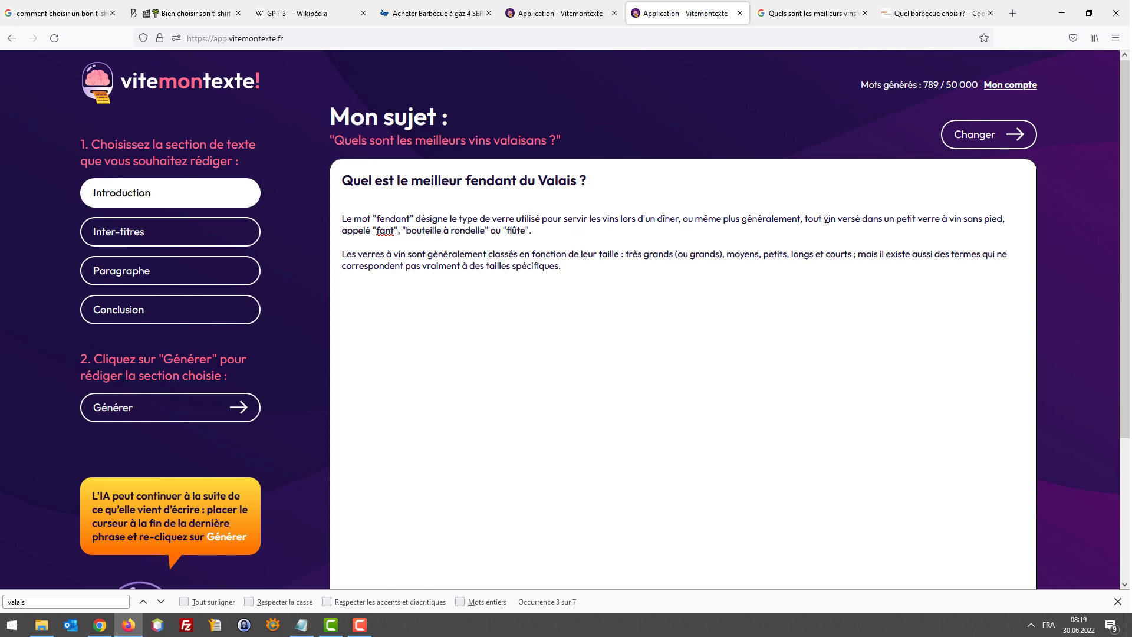
left_click_drag(805, 218, 989, 223)
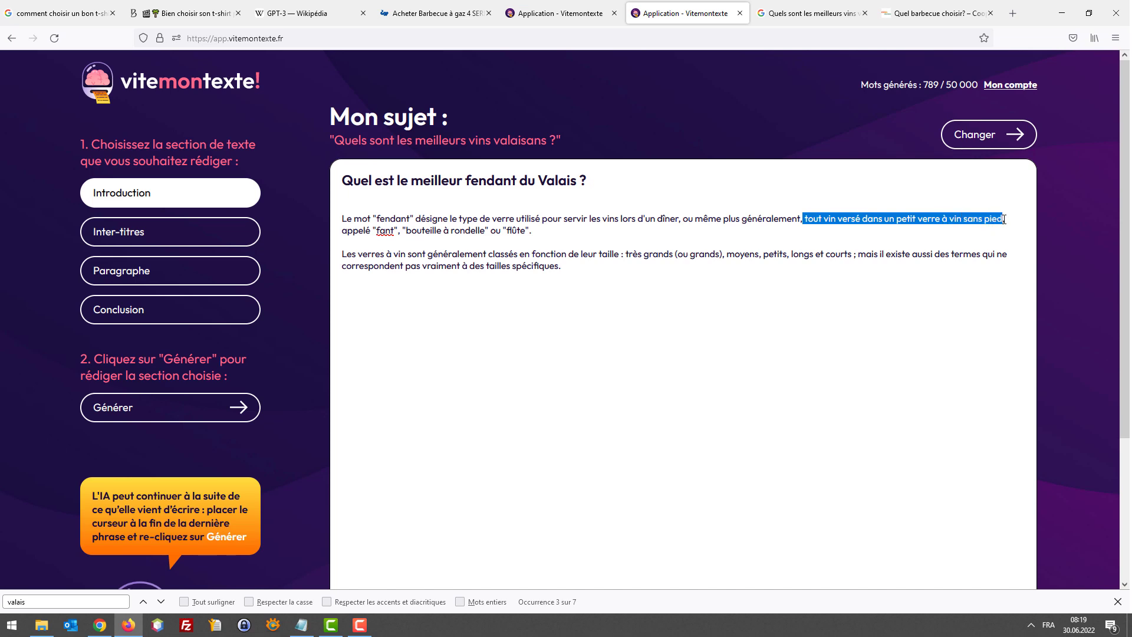
left_click(541, 229)
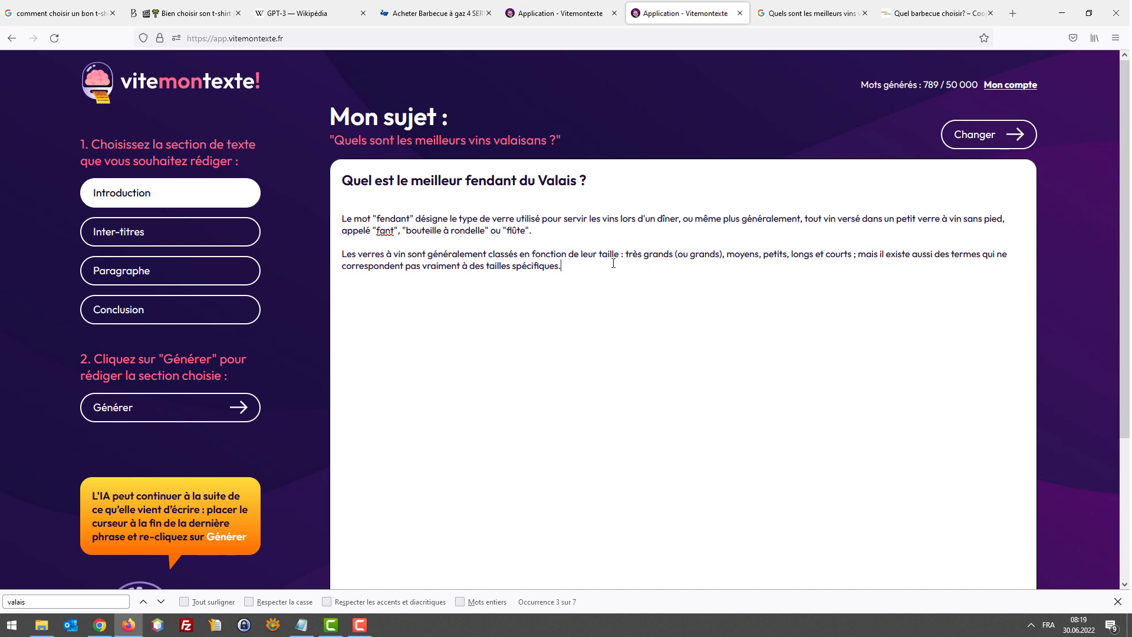
left_click_drag(613, 264, 352, 255)
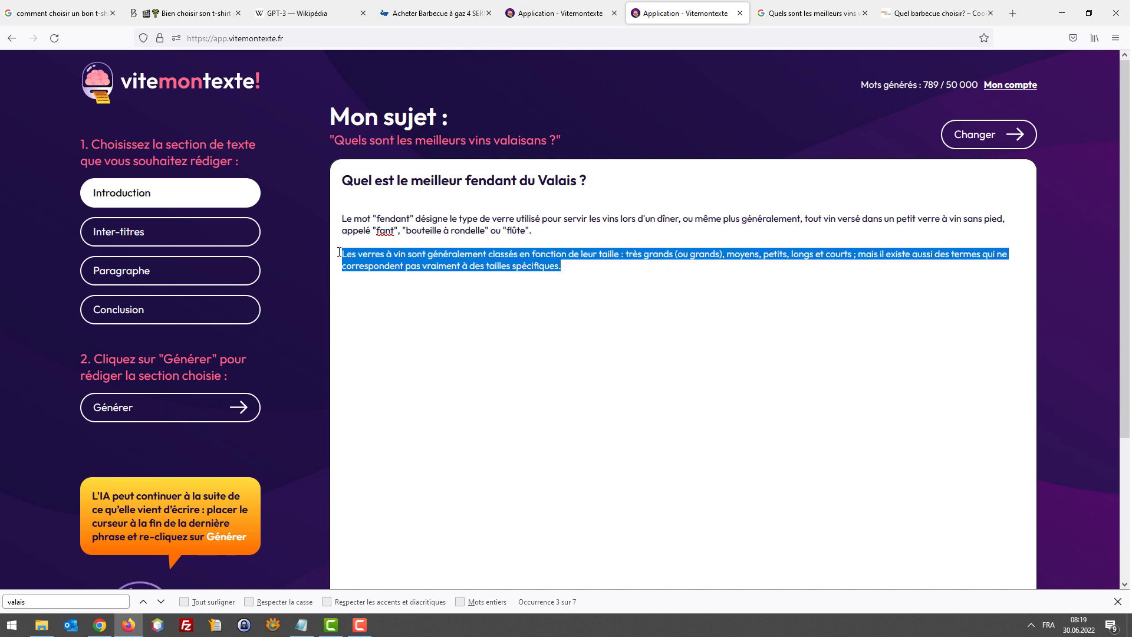
left_click_drag(339, 252, 581, 265)
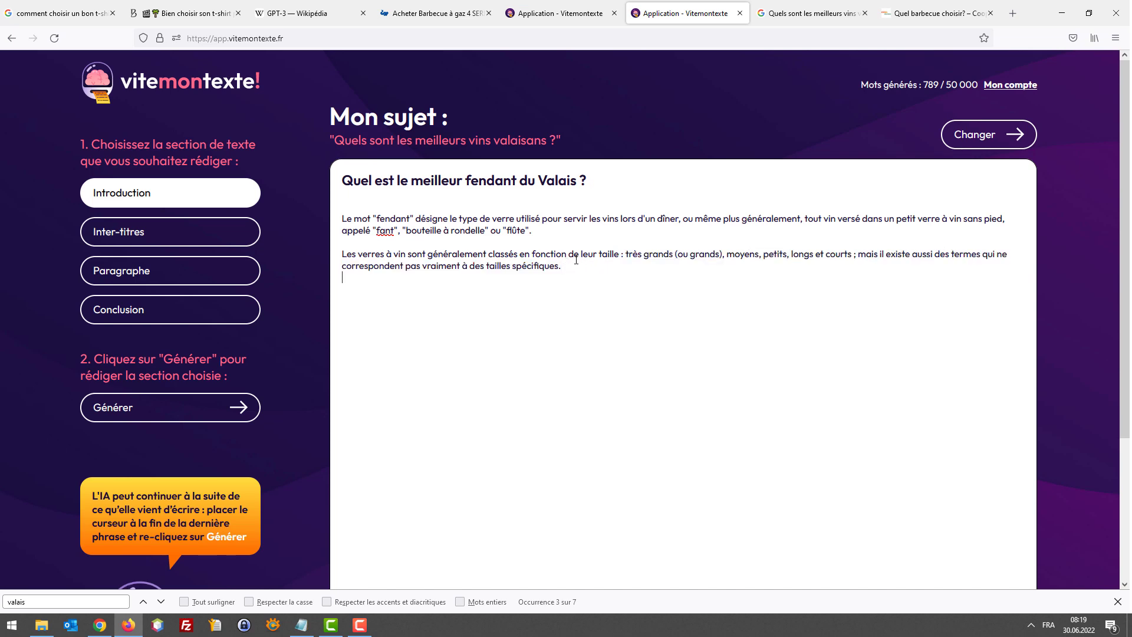
Add an empty line below the fendant introduction and generate inter-titles there.
key("Return")
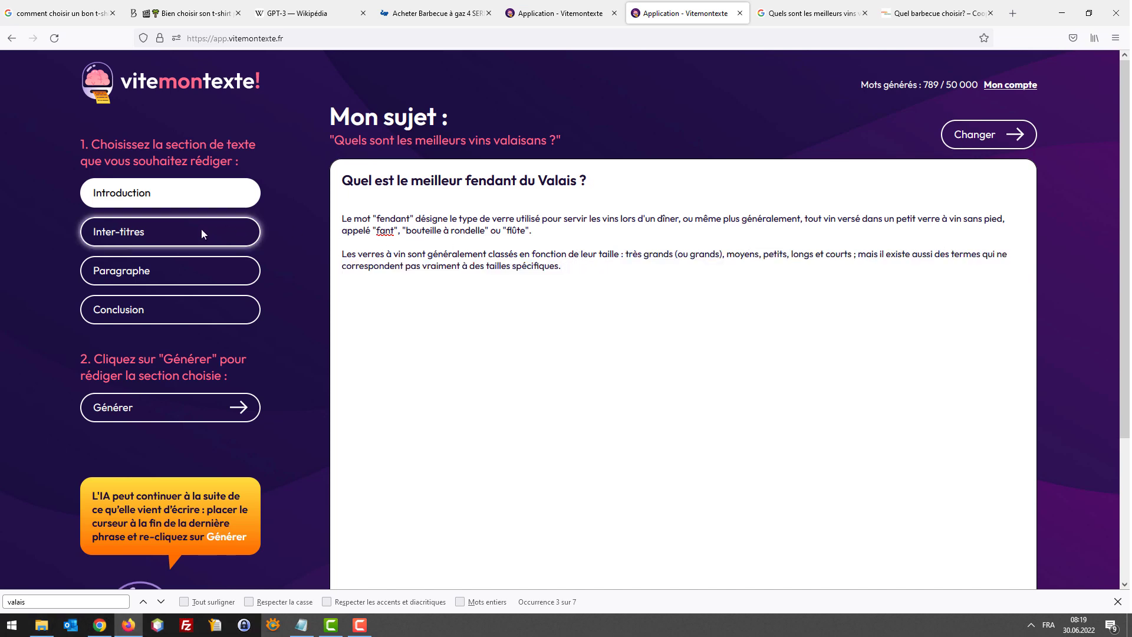
left_click(201, 230)
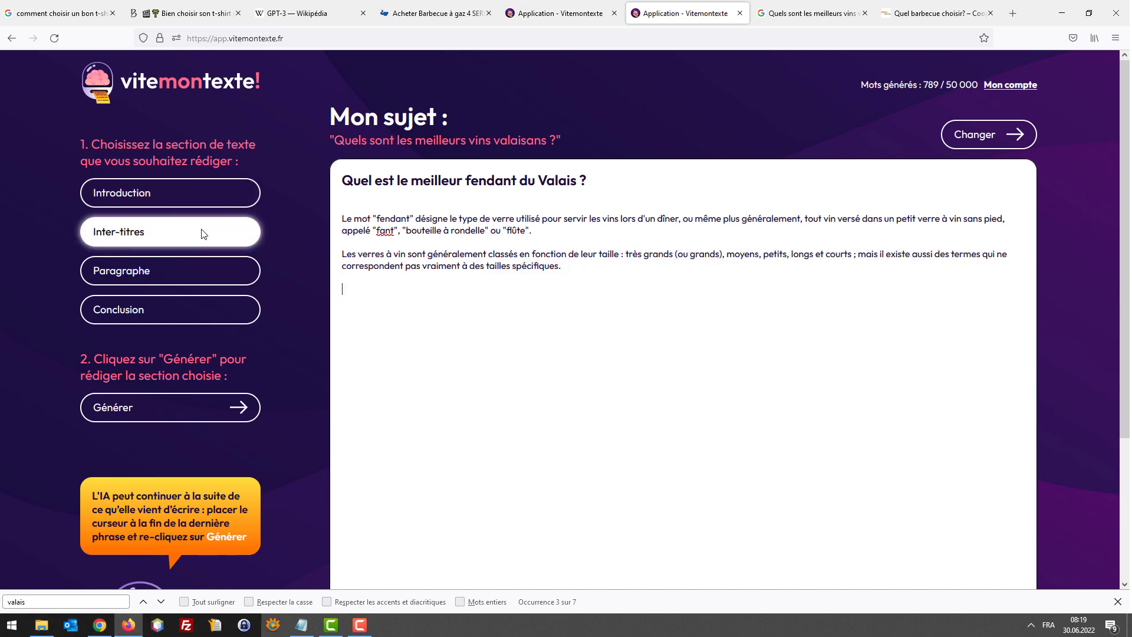
left_click(159, 415)
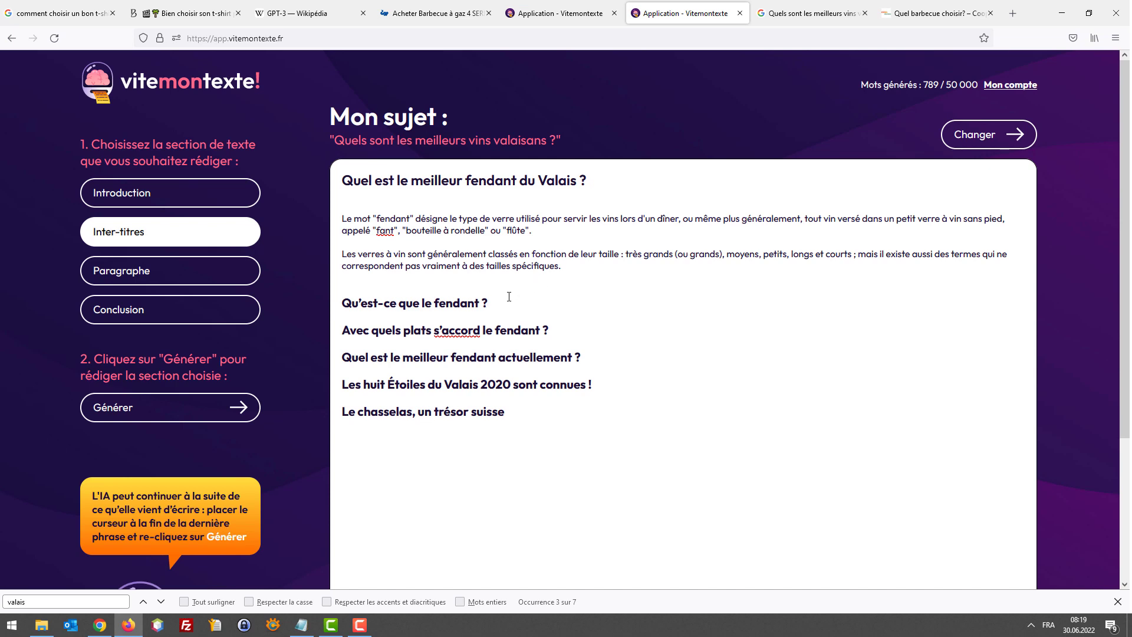
Delete the heading "Qu'est-ce que le fendant ?" and prepare a paragraph section on an empty line under "Avec quels plats s'accord le fendant ?".
left_click_drag(506, 301, 341, 303)
key("BackSpace")
key("BackSpace")
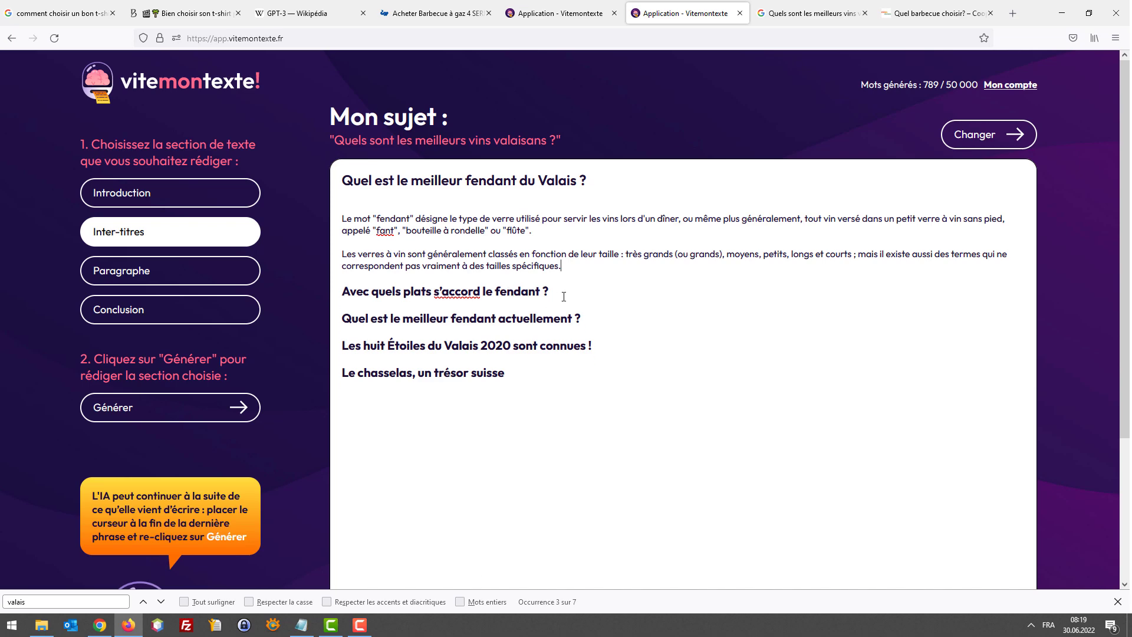
key("Return")
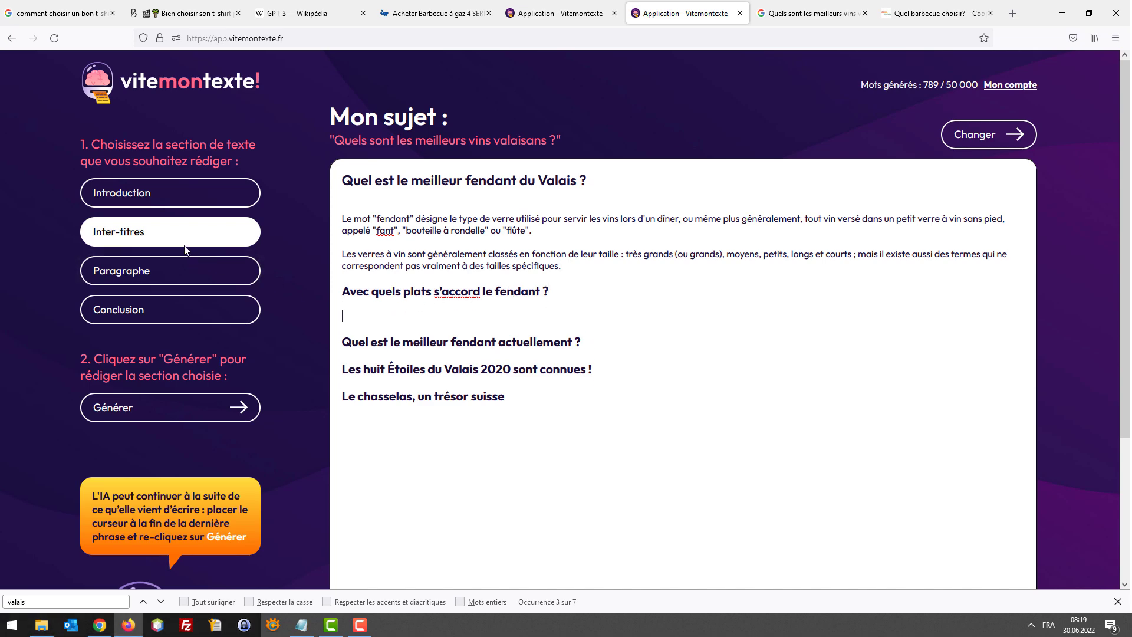
left_click(186, 270)
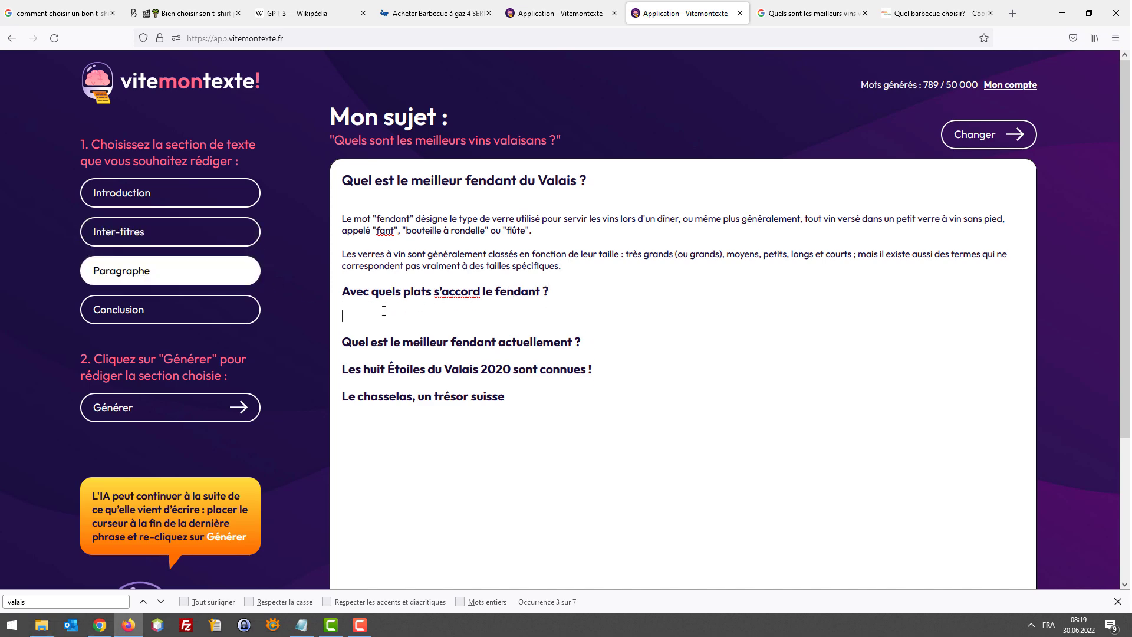
Return to the barbecue text and read the paragraphs generated under "Le barbecue à gaz", including the indoor grill passage.
left_click(557, 13)
scroll(586, 332, "down", 5)
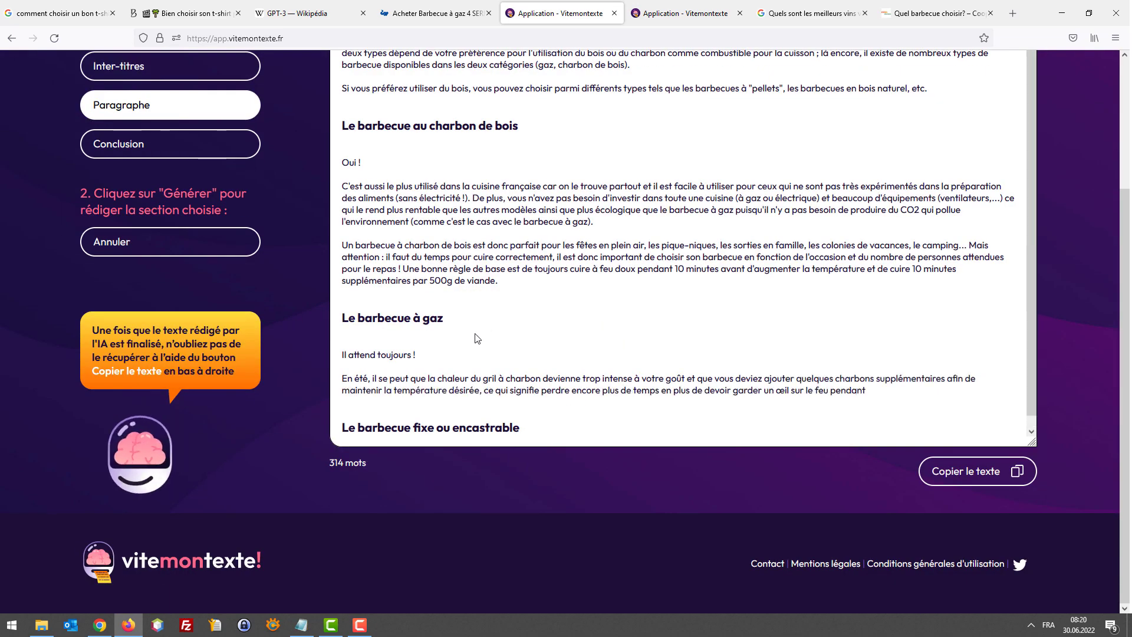
left_click(584, 348)
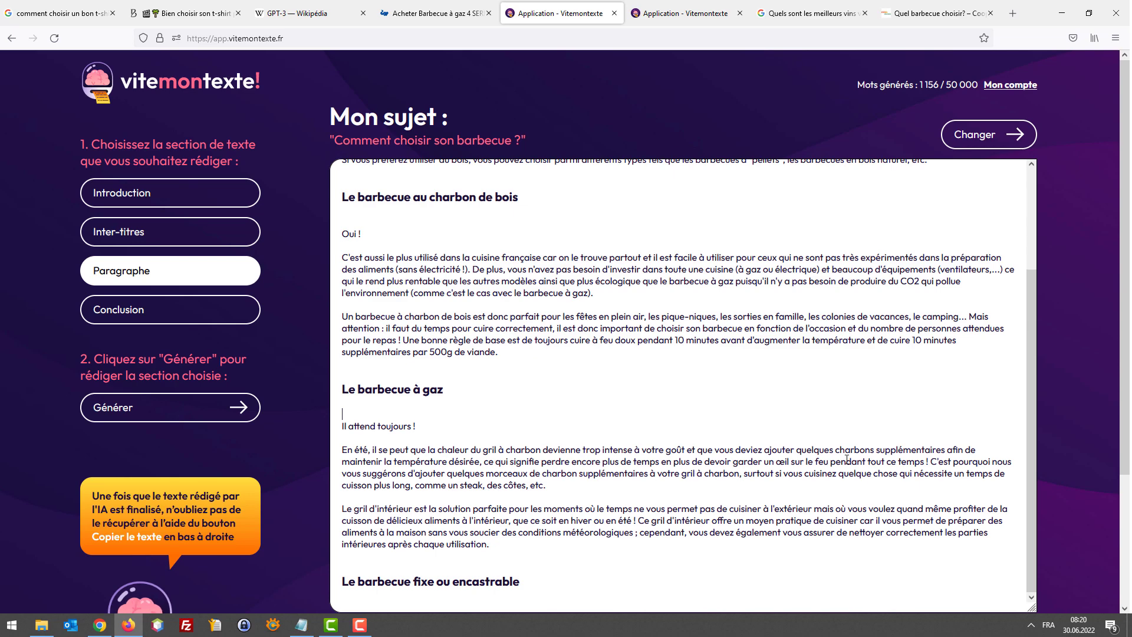
left_click_drag(435, 445, 739, 474)
left_click(541, 474)
left_click_drag(437, 512, 857, 505)
scroll(857, 505, "down", 1)
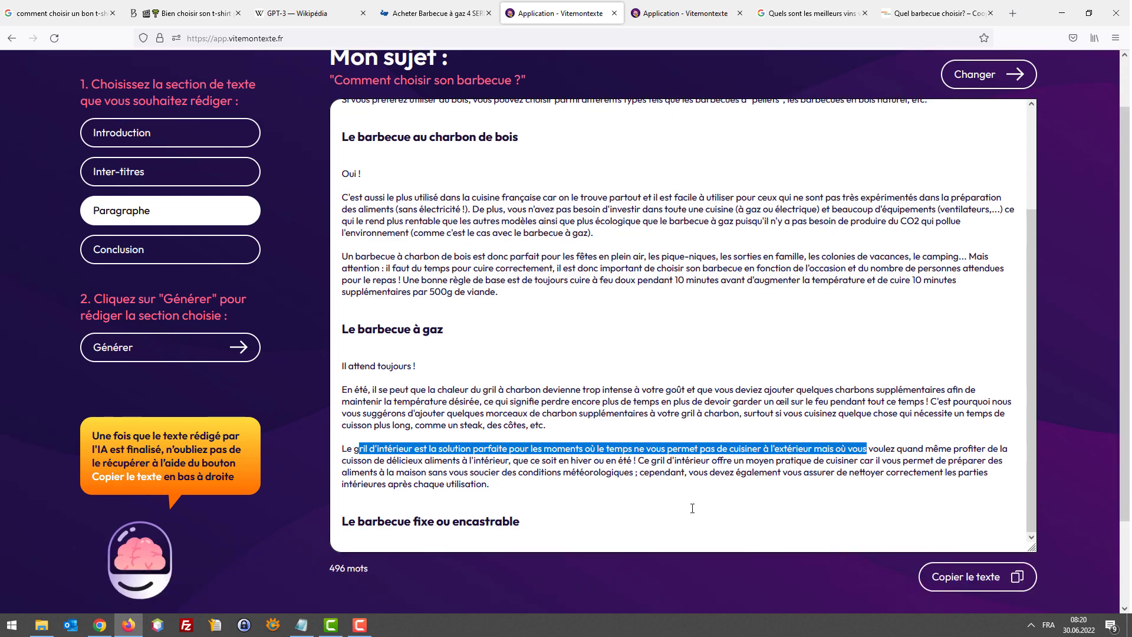
Add an empty line under the heading "Le barbecue fixe ou encastrable" and generate a paragraph there.
left_click(576, 513)
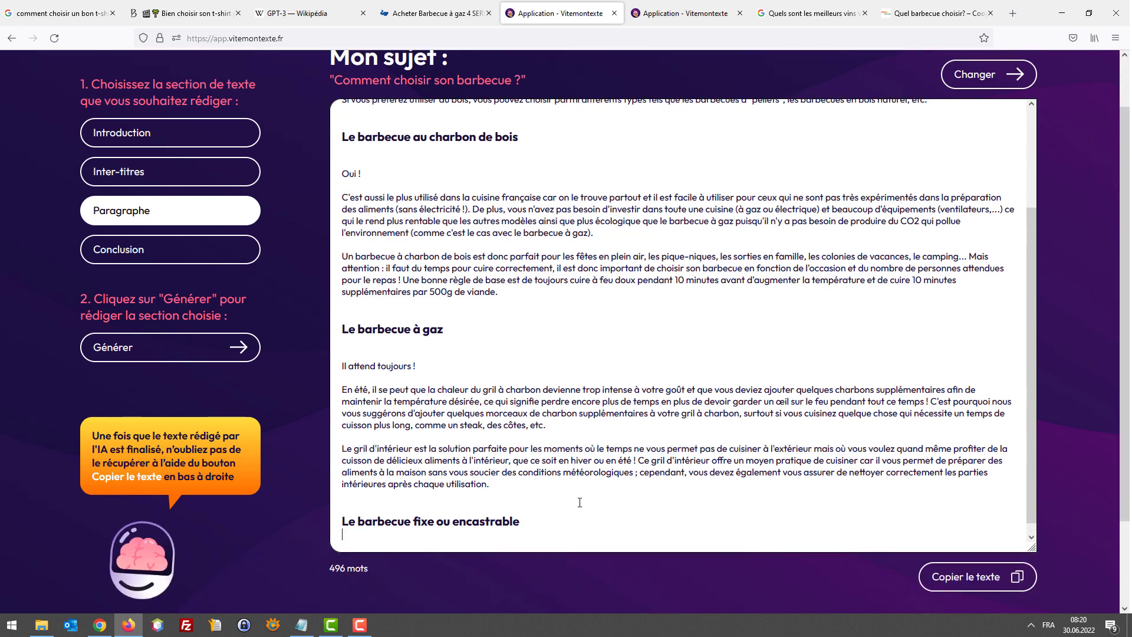
key("Return")
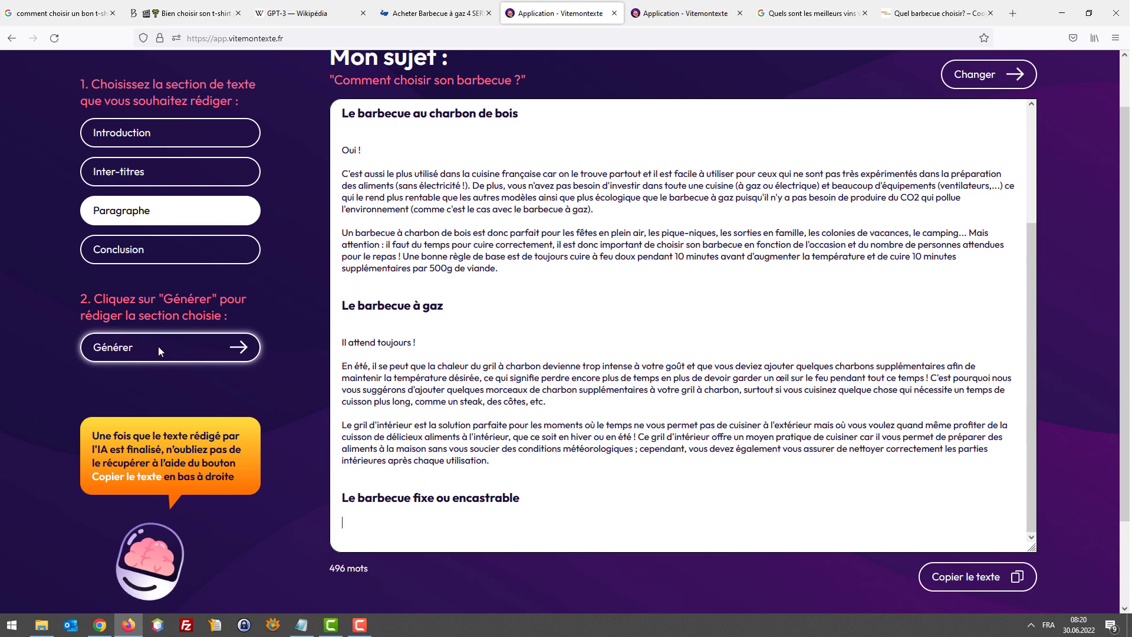
left_click(185, 351)
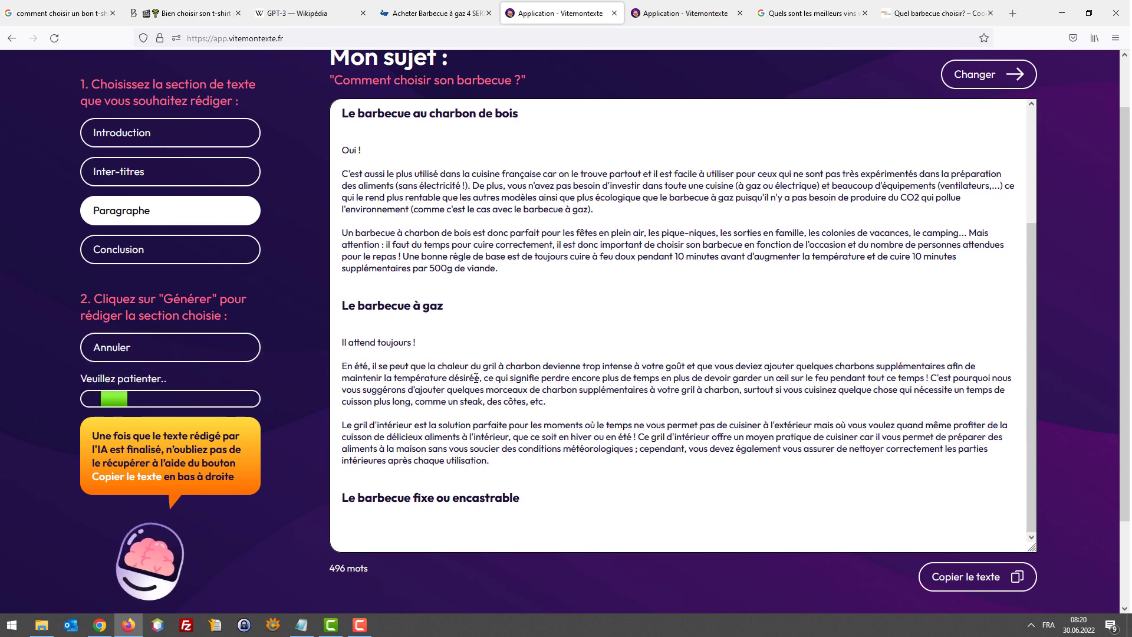
scroll(678, 347, "down", 1)
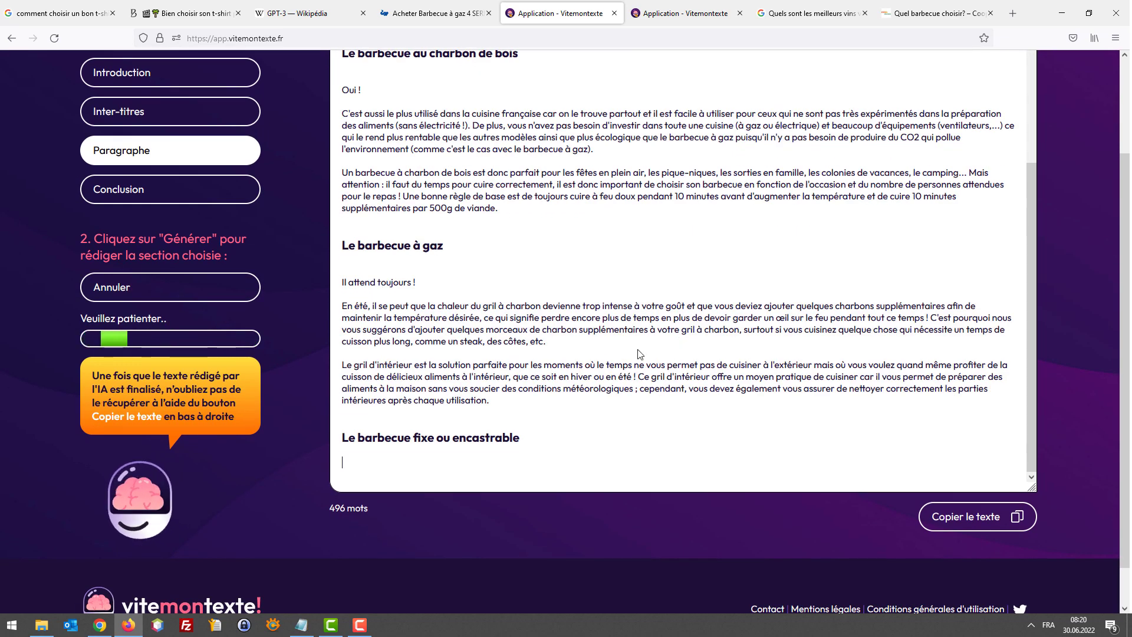
Generate the paragraph under "Avec quels plats s'accord le fendant ?" in the Valais wine text.
left_click(678, 13)
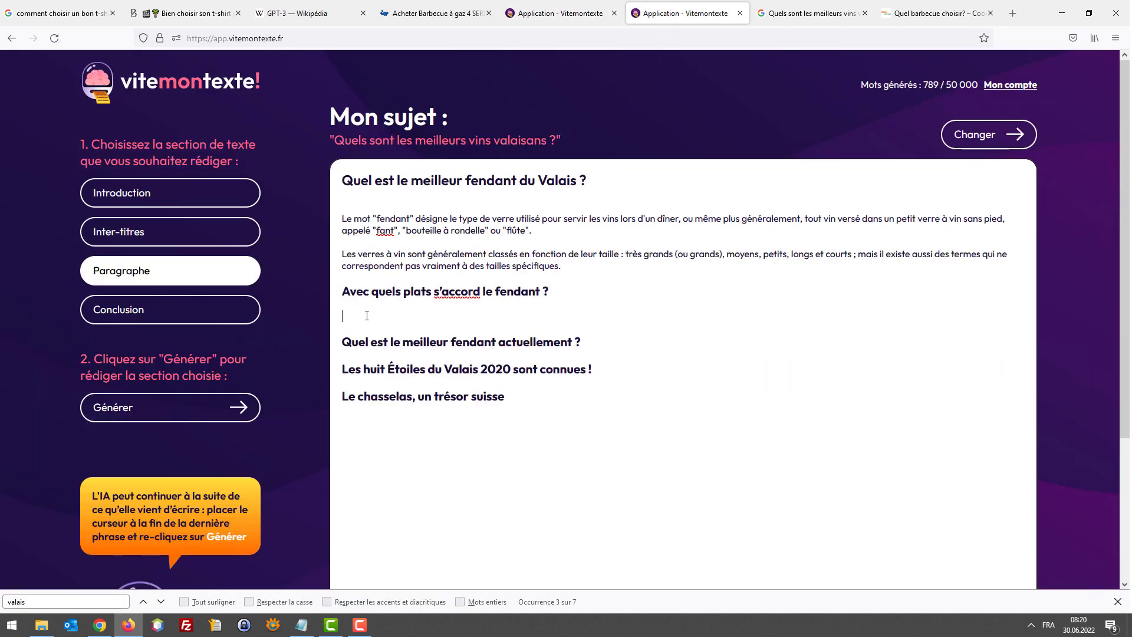
left_click(192, 416)
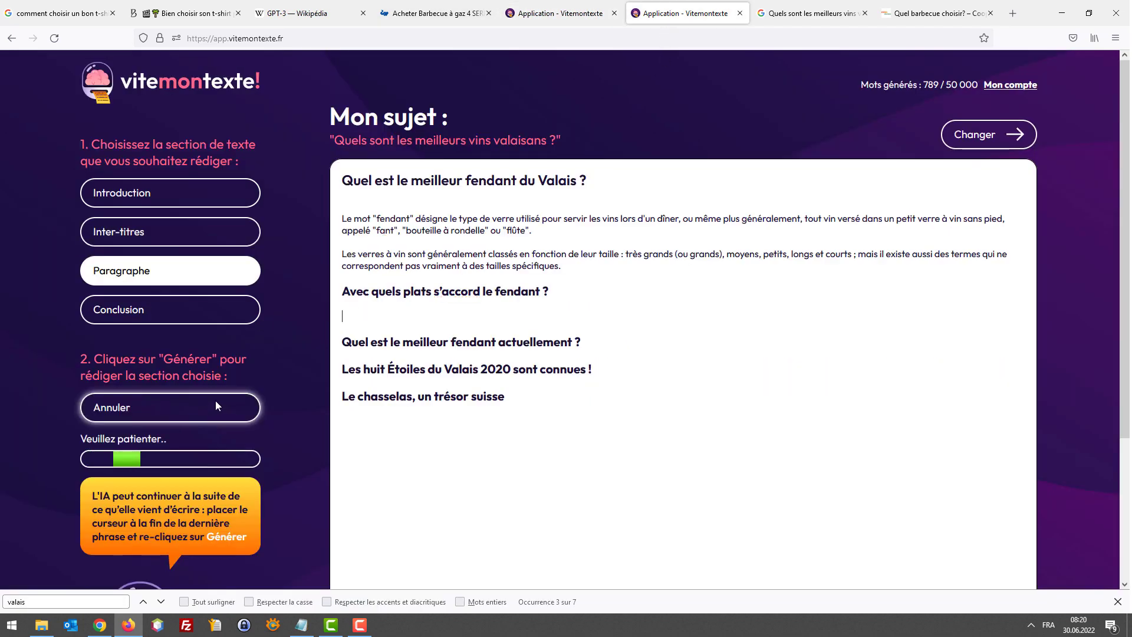
left_click(434, 315)
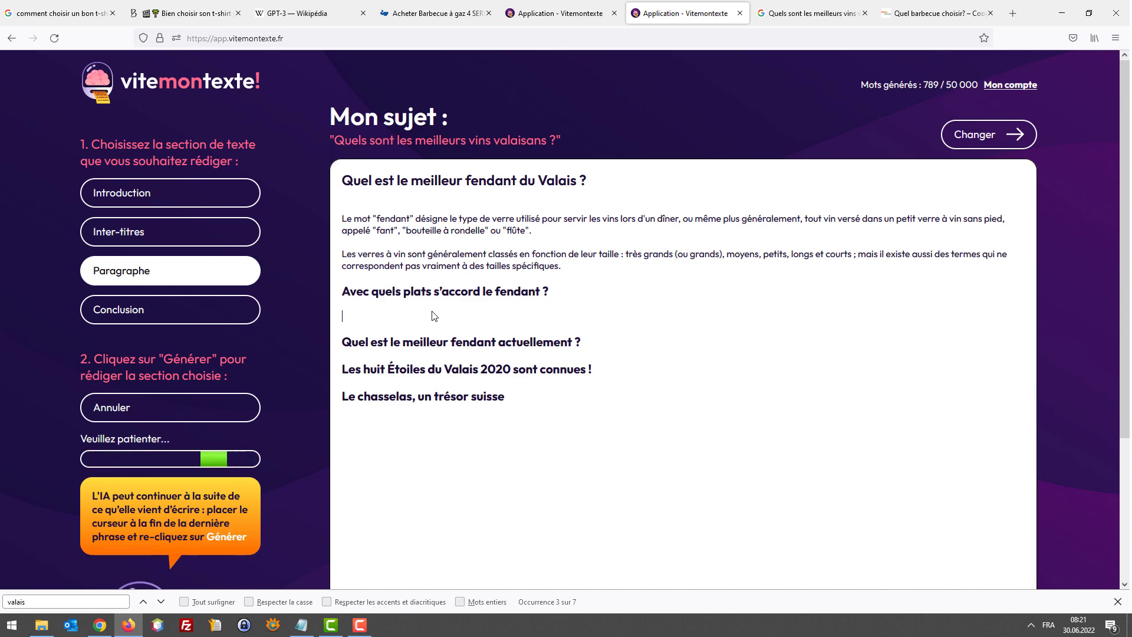
key("ctrl+Page_Up")
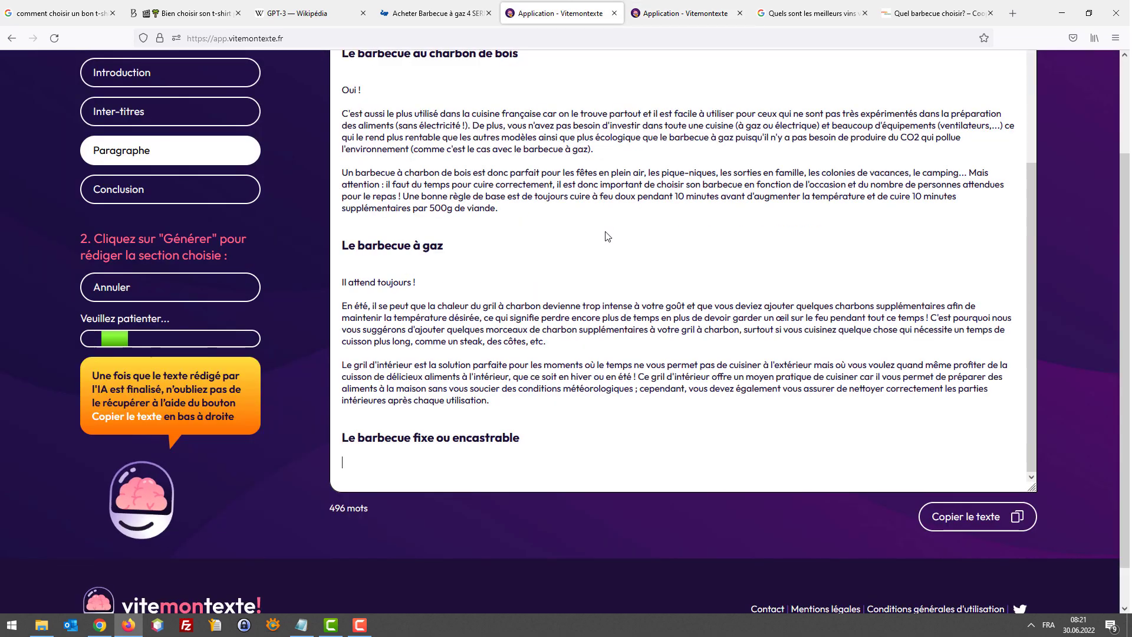
key("ctrl+Page_Down")
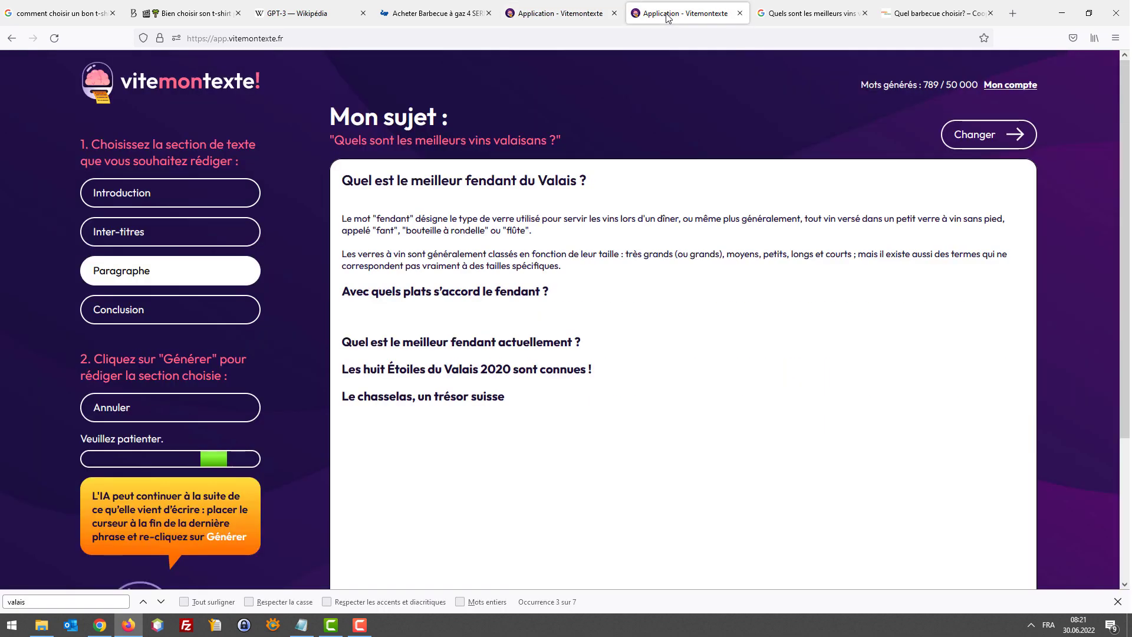
left_click(570, 10)
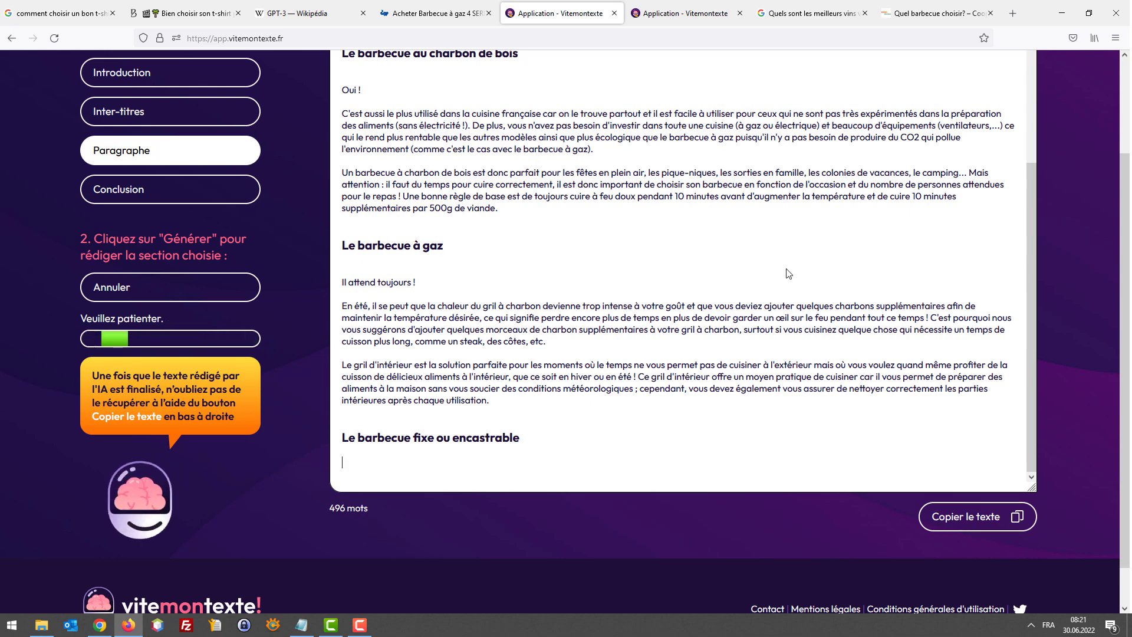
scroll(789, 273, "up", 5)
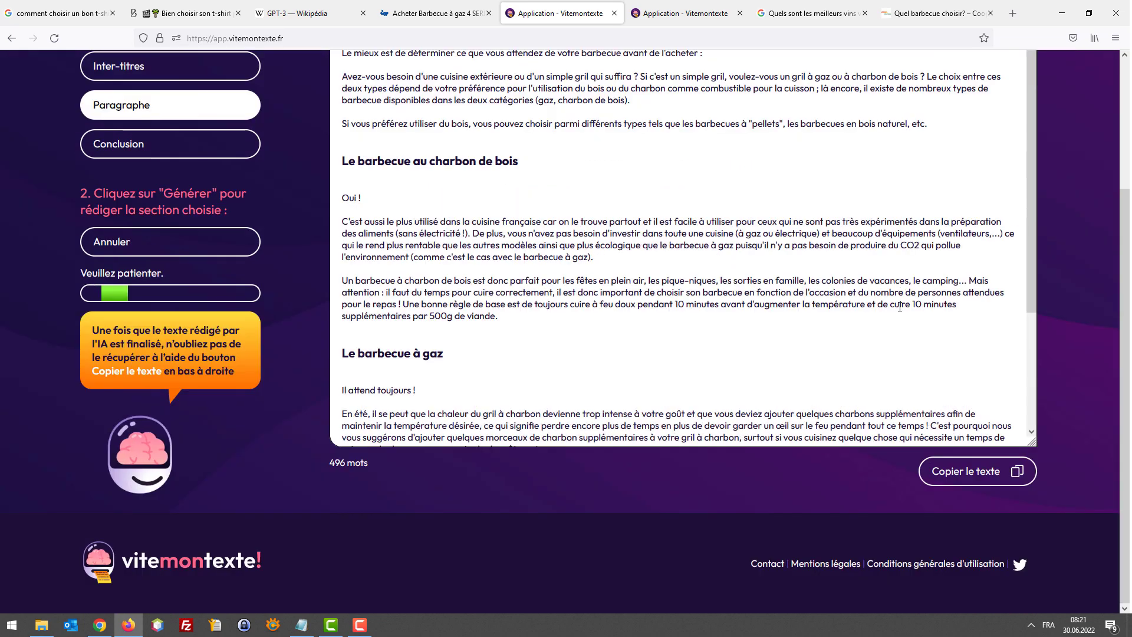
Return to the wine text and read the food pairing paragraph, including the passage on Tannat and its dishes.
key("ctrl+Tab")
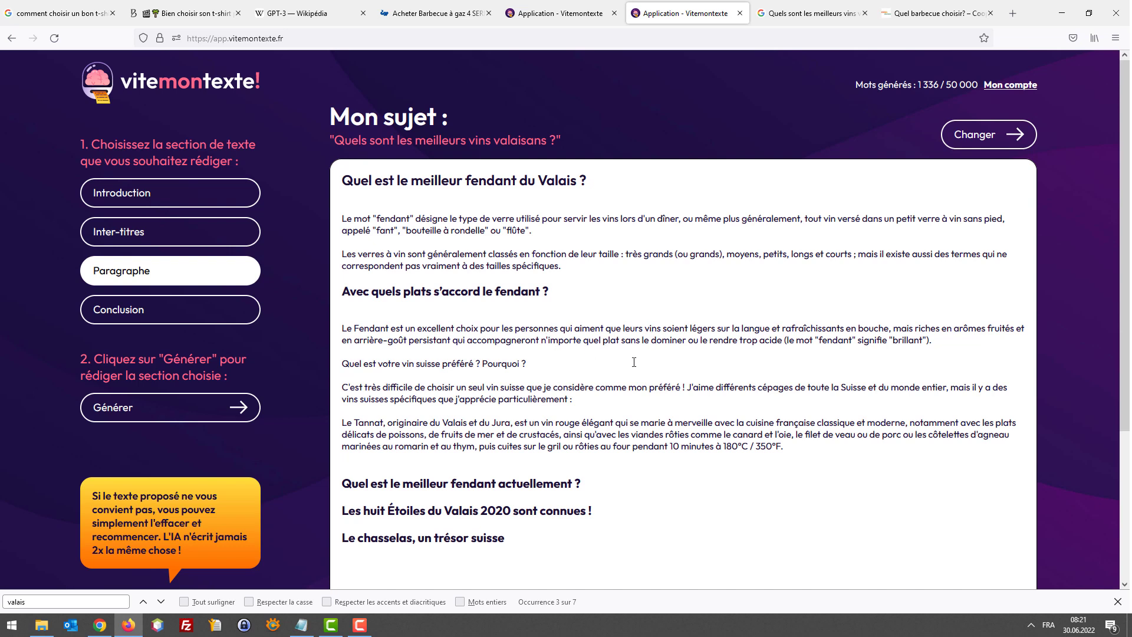
left_click(806, 389)
left_click_drag(439, 436, 469, 436)
left_click_drag(343, 435, 781, 448)
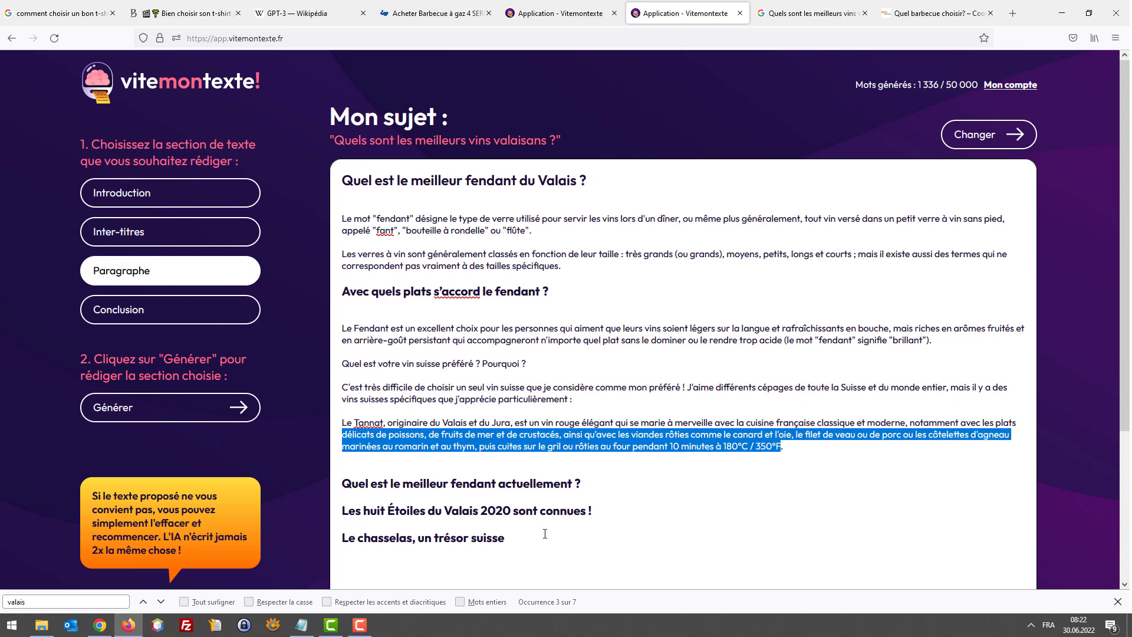
Delete the last two headings of the wine text and generate a paragraph under "Quel est le meilleur fendant actuellement ?".
left_click_drag(545, 533, 341, 509)
key("BackSpace")
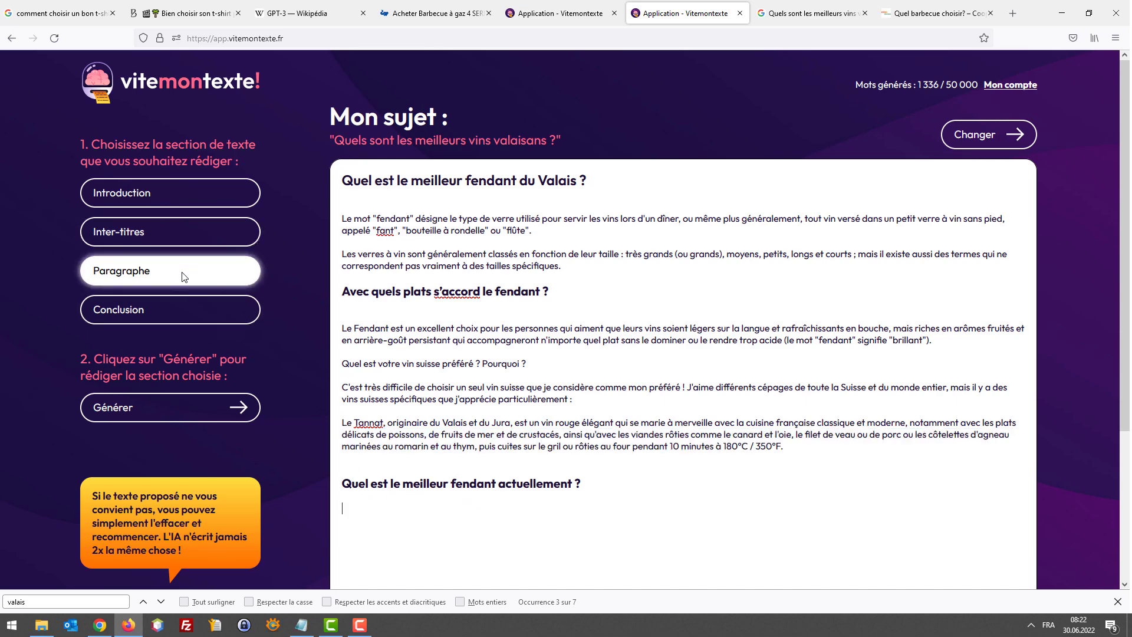
left_click(166, 406)
Switch to the barbecue text and read the "MODE ABSOLU" passage generated under "Le barbecue fixe ou encastrable".
left_click(555, 5)
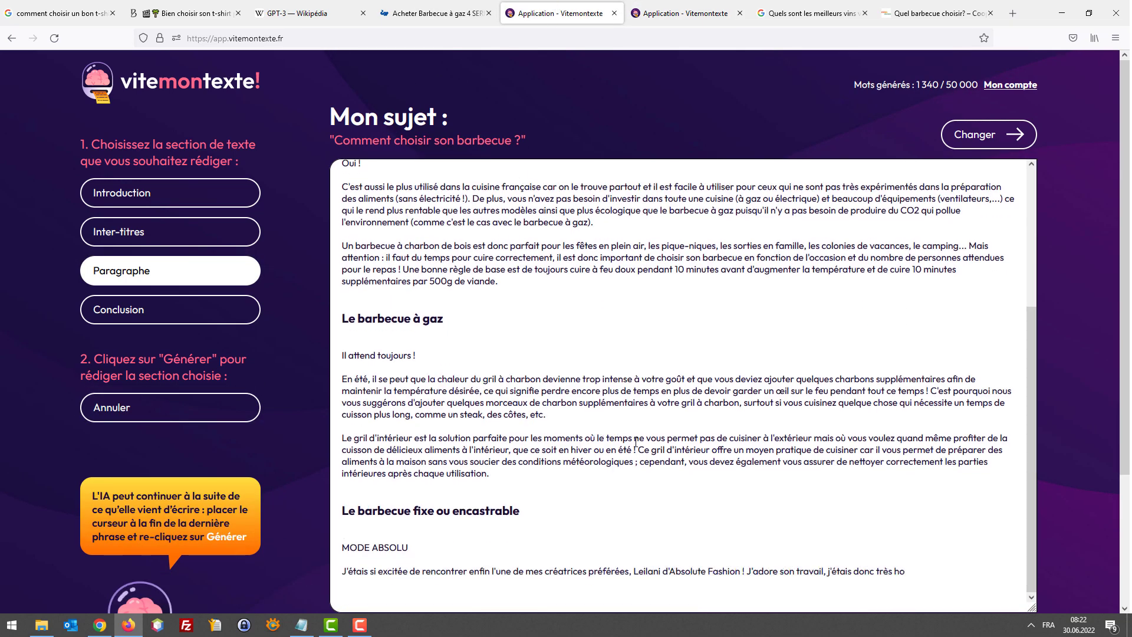
scroll(659, 444, "down", 3)
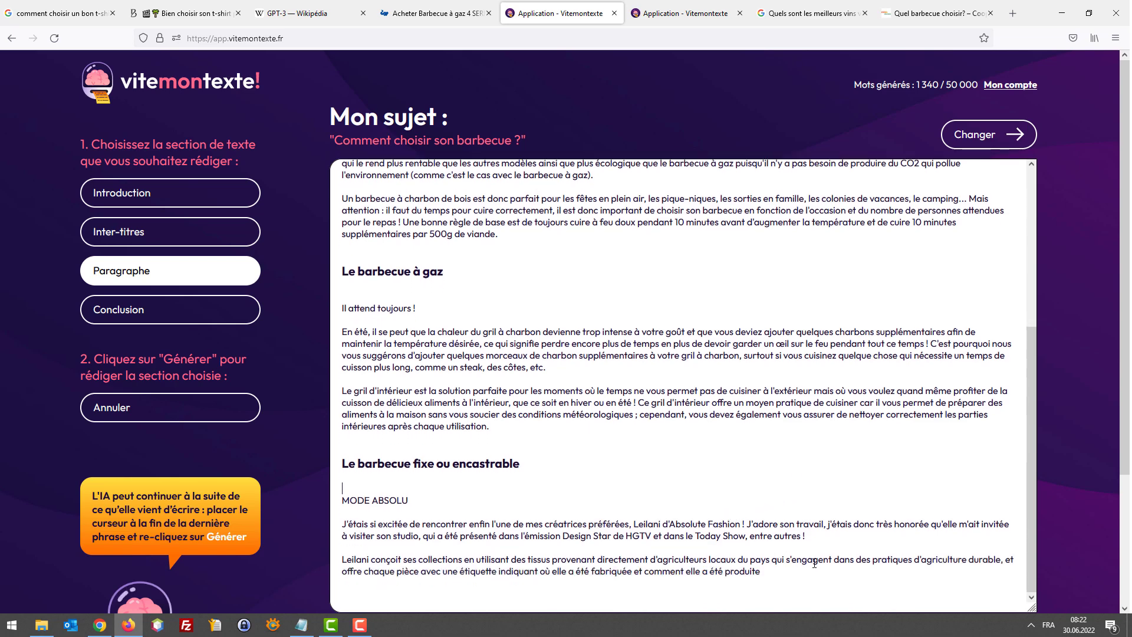
scroll(766, 499, "down", 2)
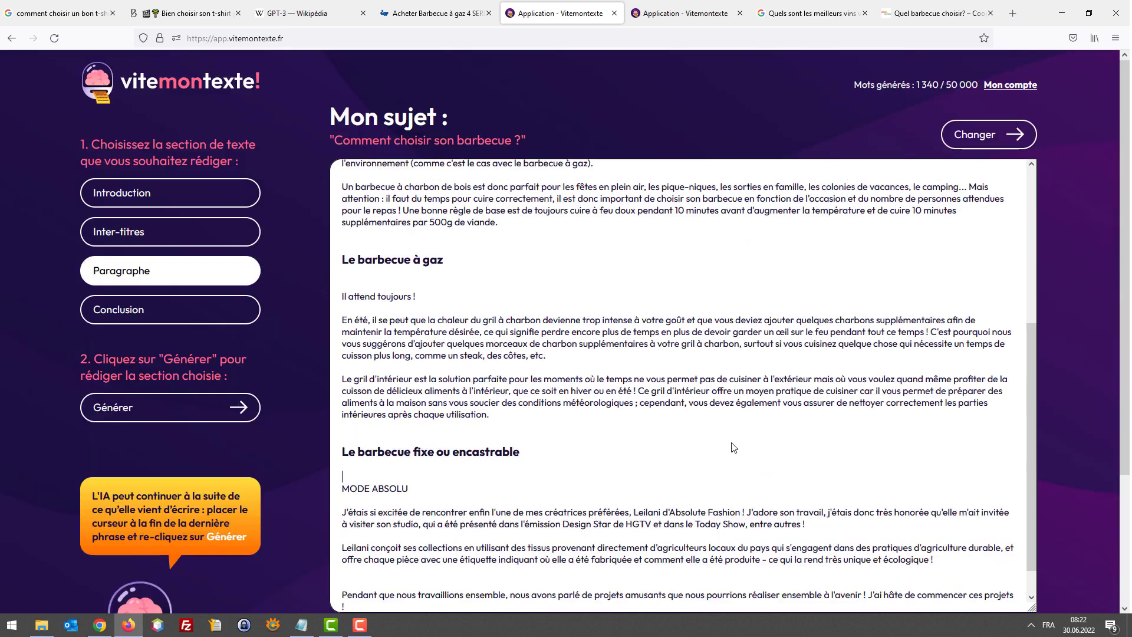
scroll(793, 469, "down", 1)
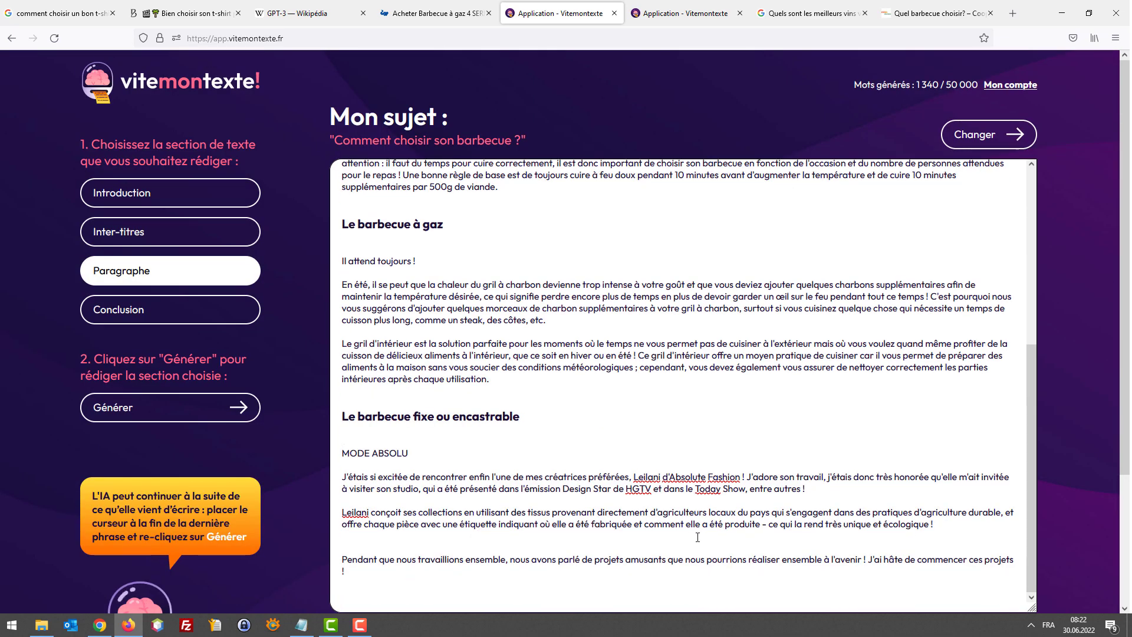
scroll(522, 508, "down", 1)
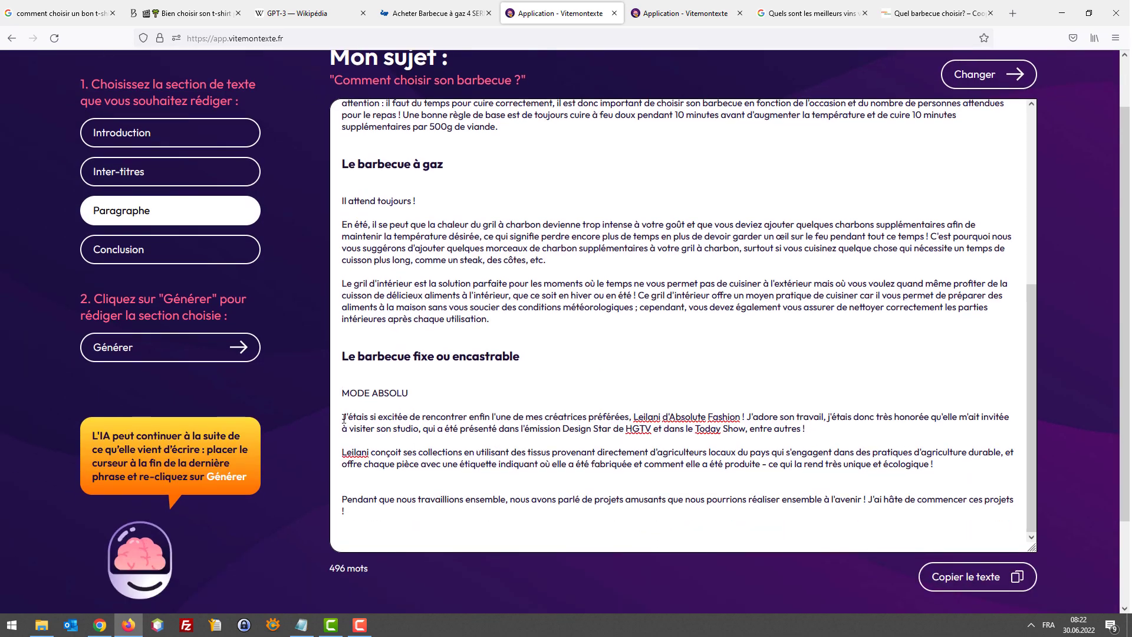
left_click_drag(342, 419, 631, 416)
left_click(518, 357)
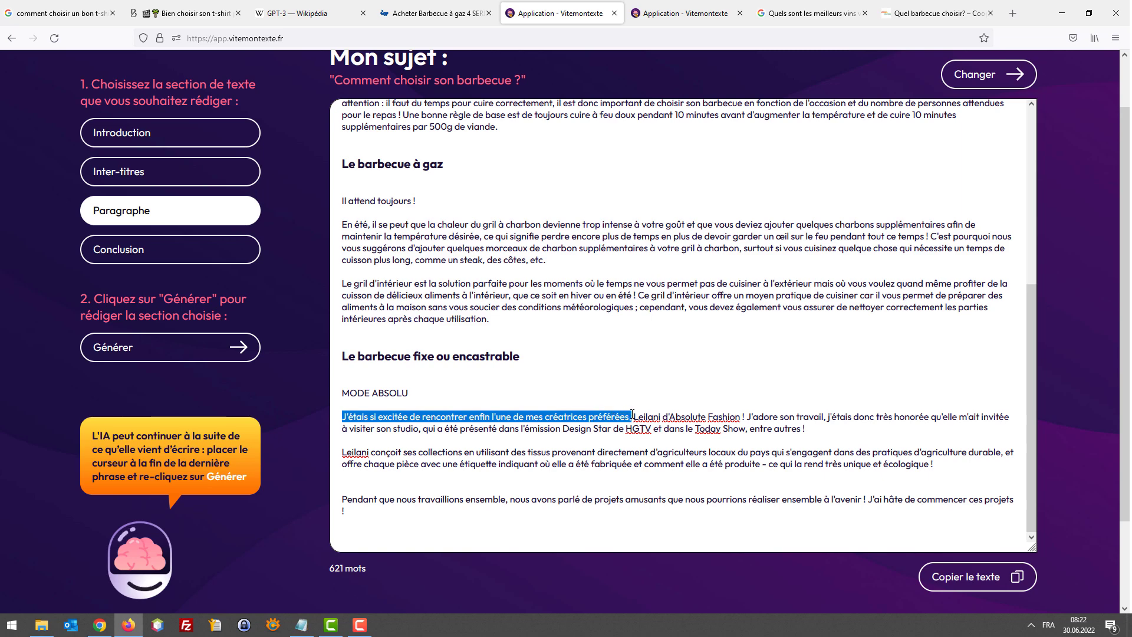
left_click(456, 521)
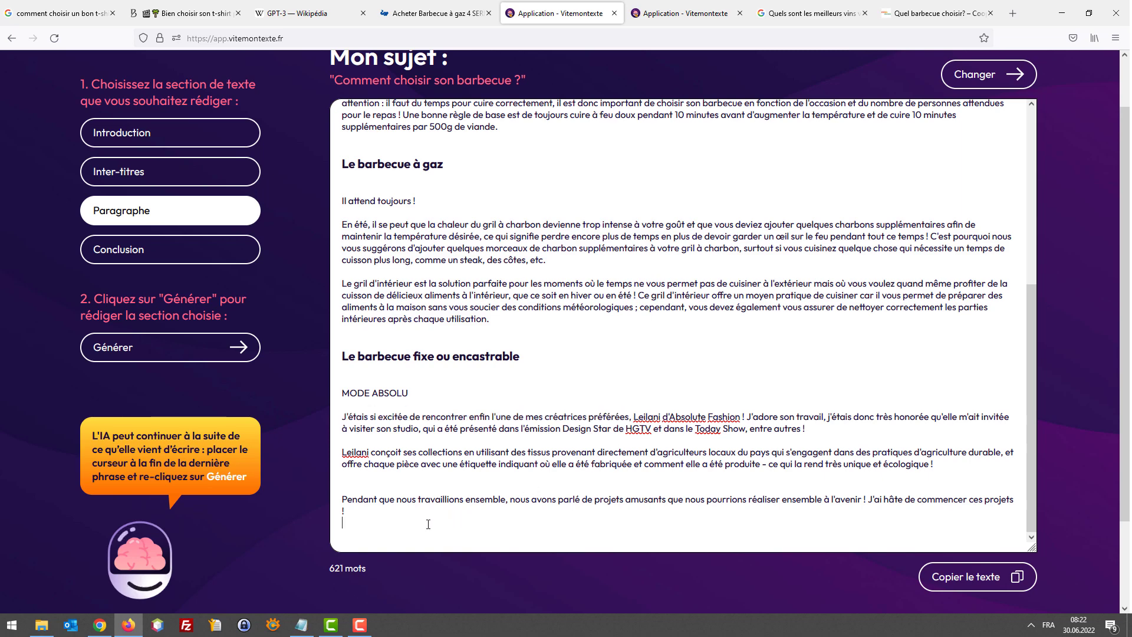
Generate a conclusion at the end of the barbecue text, after the "Le barbecue fixe ou encastrable" section.
key("Return")
key("Return")
left_click(168, 257)
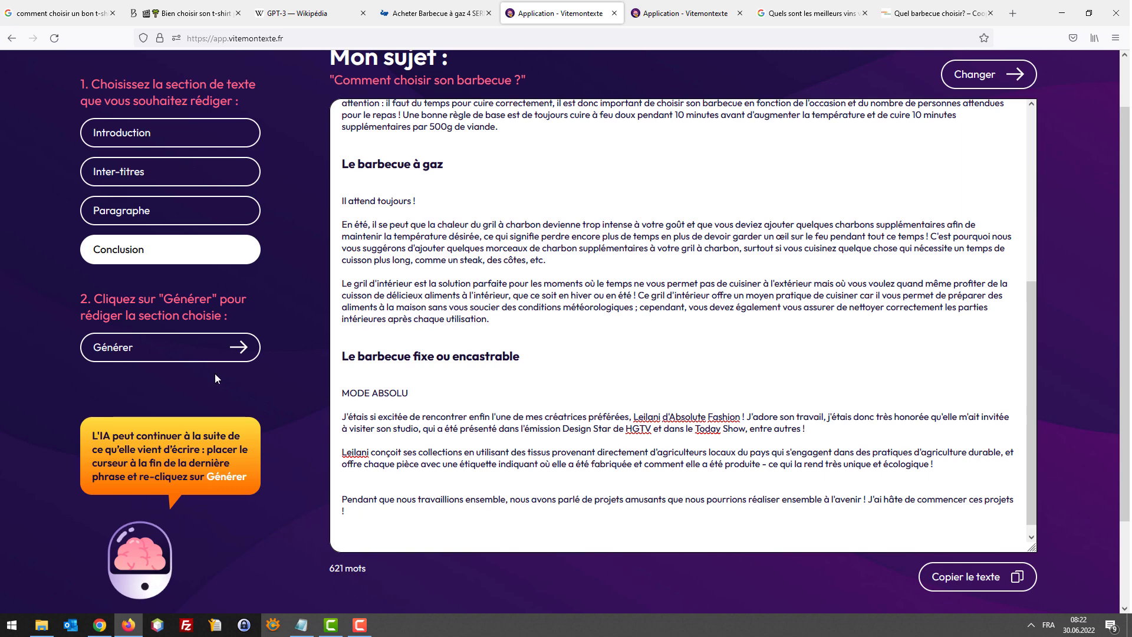
left_click(220, 341)
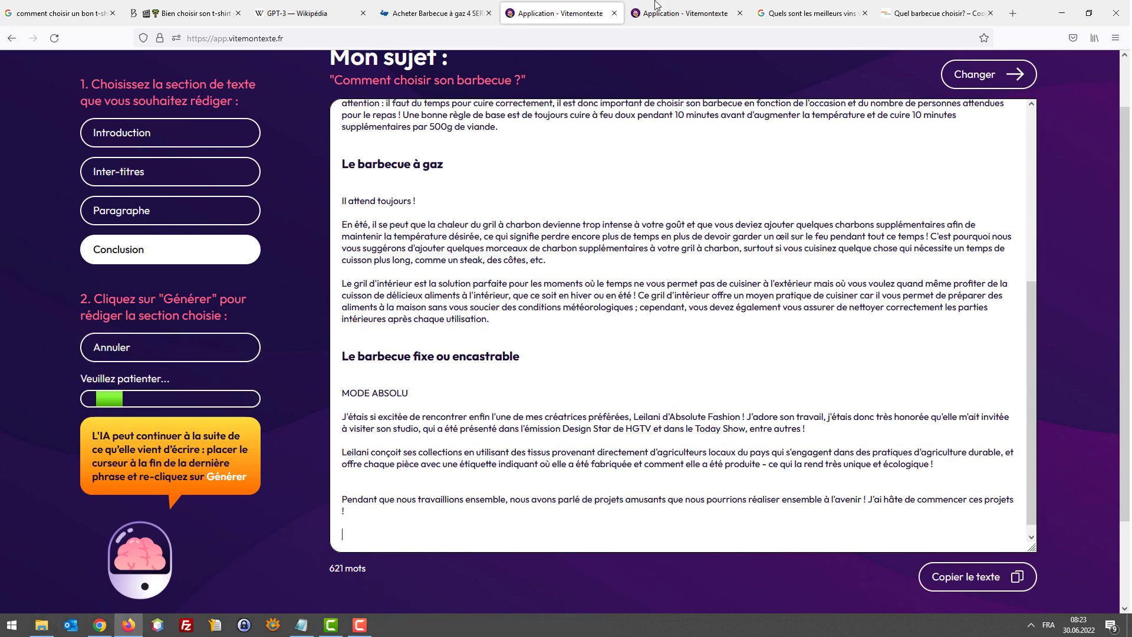
Check the generation progress of the wine text and the barbecue text in turn, finishing on the barbecue text.
key("ctrl+Tab")
scroll(398, 329, "down", 4)
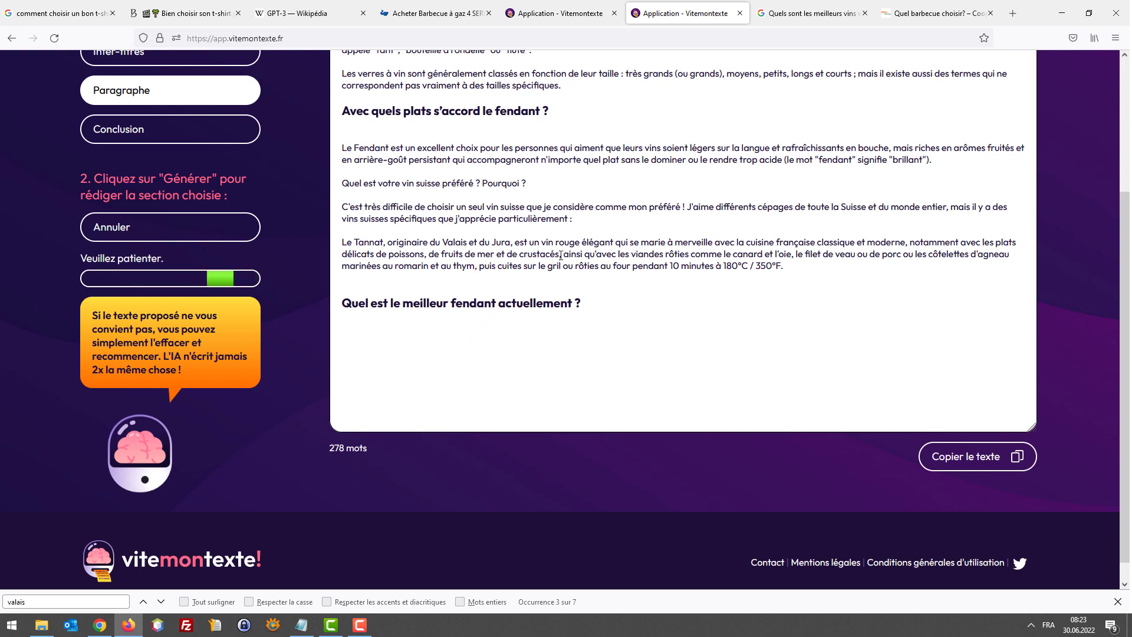
left_click(542, 13)
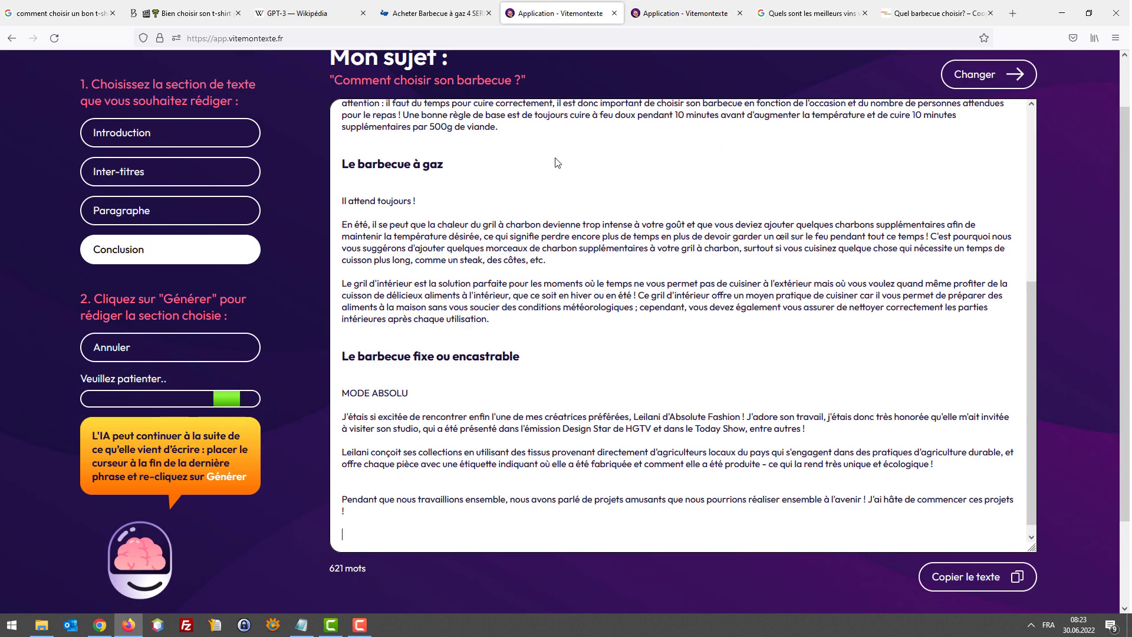
left_click(654, 9)
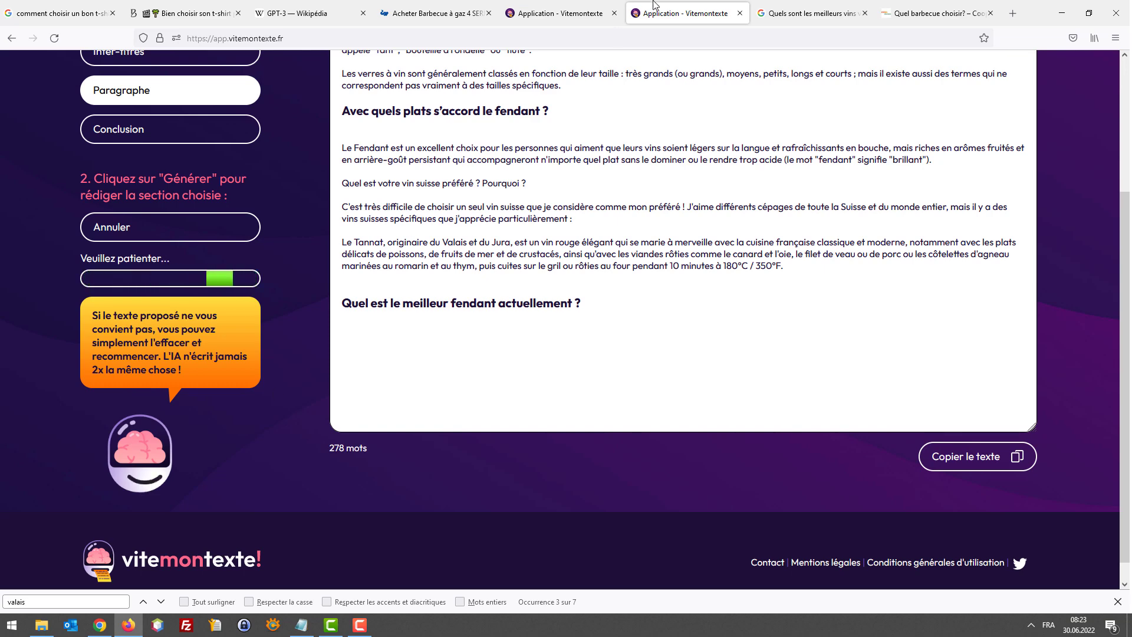
left_click(560, 13)
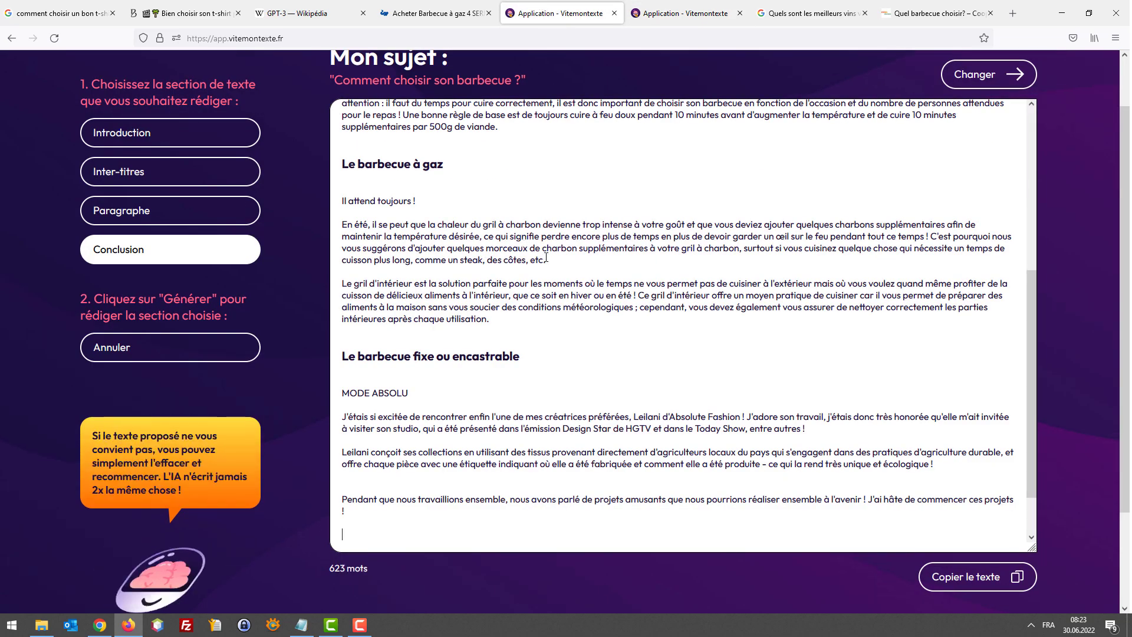
Read the generated "En conclusion" section of the barbecue text through to its last paragraph.
scroll(297, 492, "down", 2)
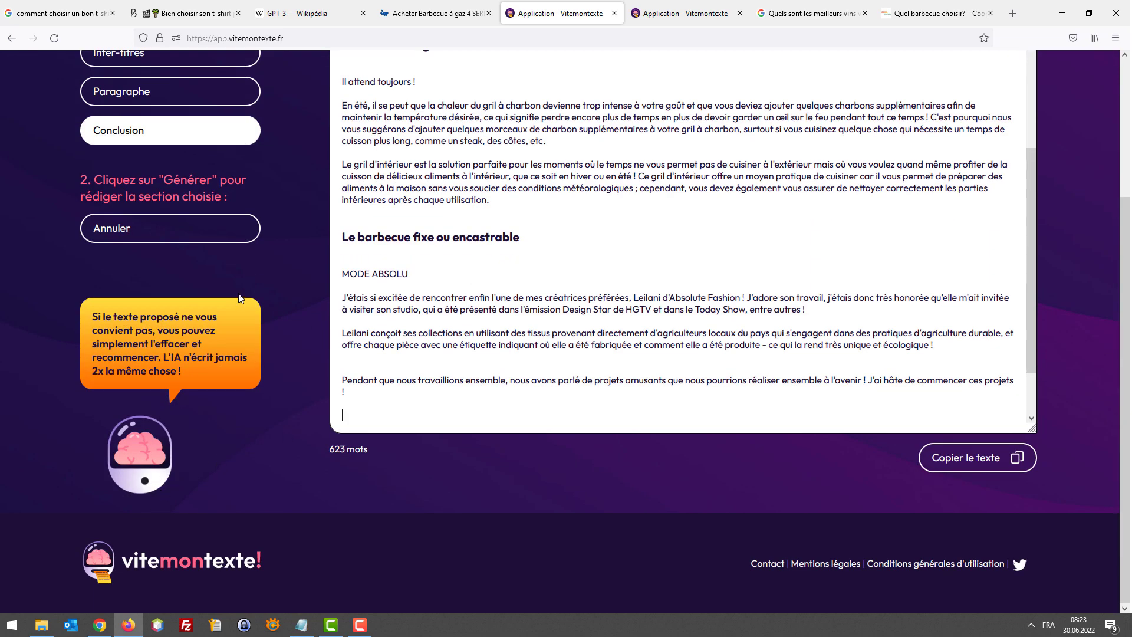
scroll(238, 298, "up", 2)
scroll(348, 344, "down", 3)
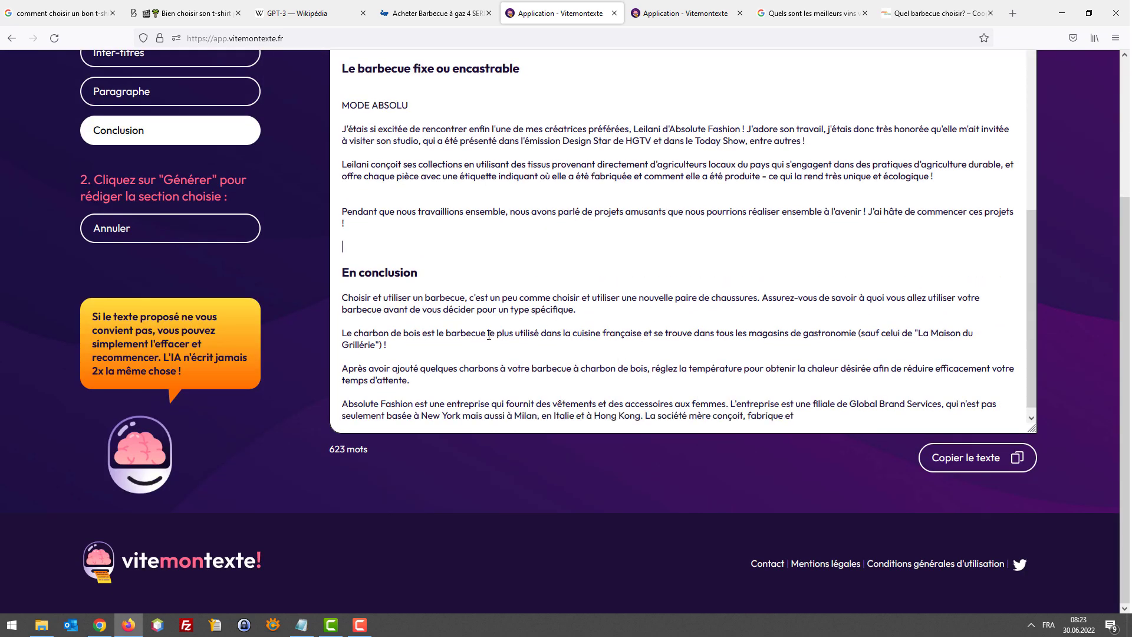
left_click_drag(344, 332, 802, 326)
scroll(851, 359, "down", 5)
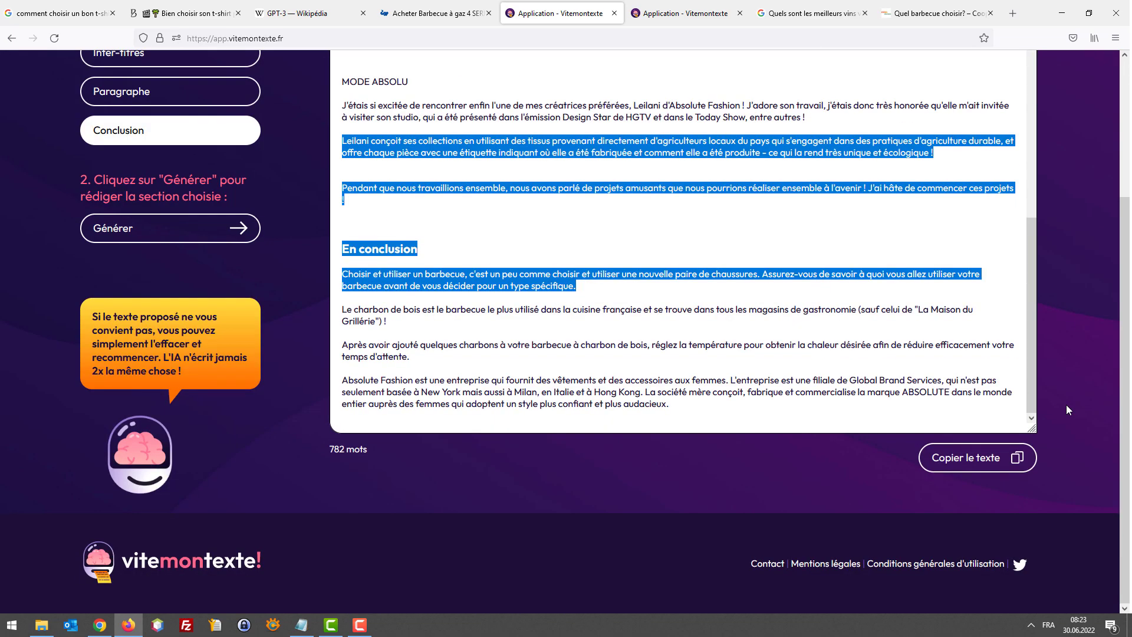
left_click(771, 344)
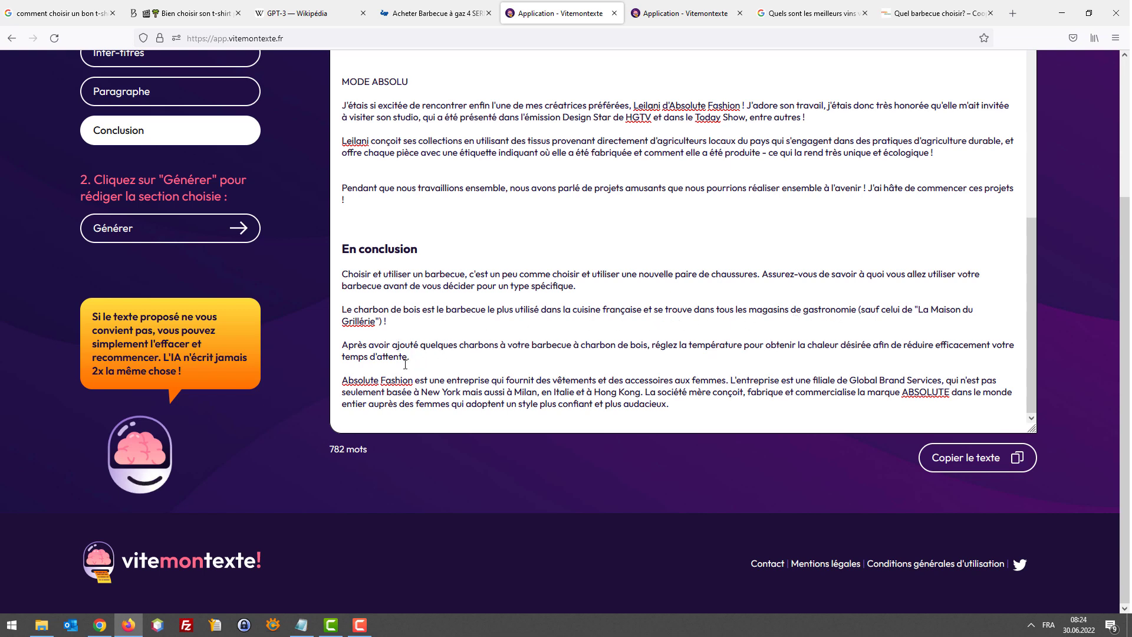
Delete the final paragraph about Absolute Fashion from the barbecue conclusion and look back over the whole text.
mouse_move(357, 379)
left_mouse_down()
mouse_move(716, 392)
mouse_move(730, 405)
mouse_move(343, 381)
left_mouse_up()
left_click(727, 407)
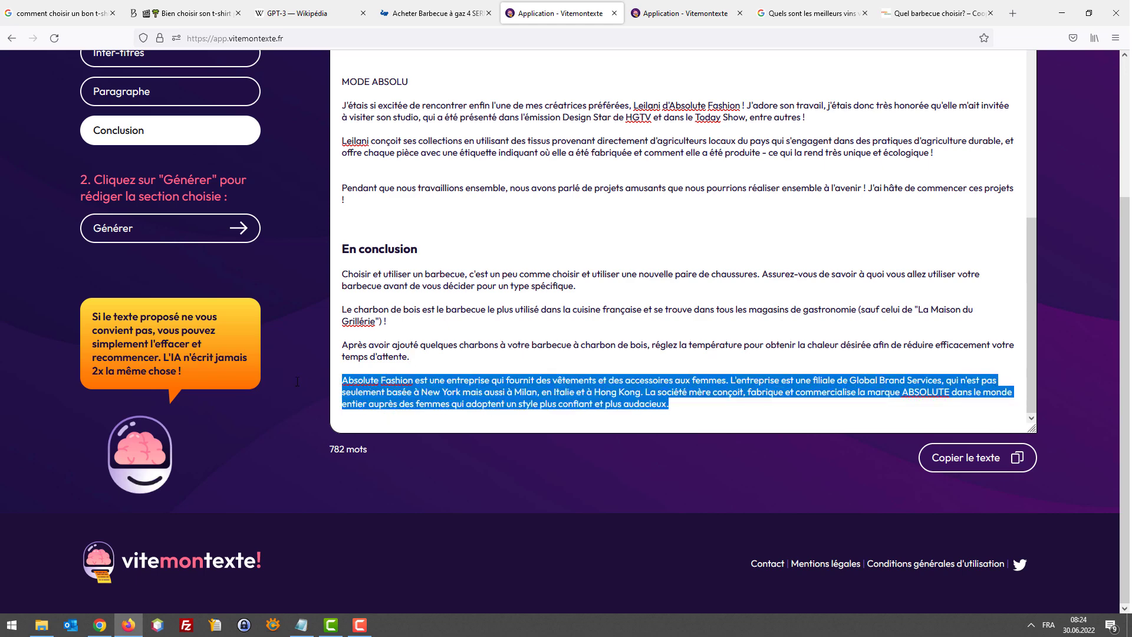
key("BackSpace")
key("BackSpace")
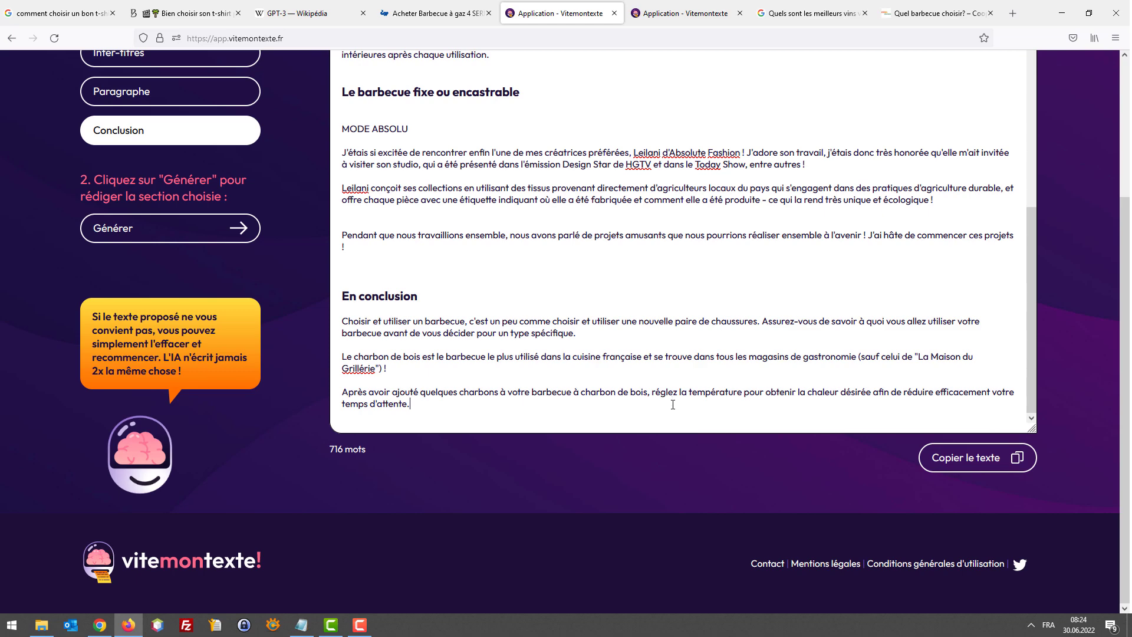
scroll(673, 405, "up", 10)
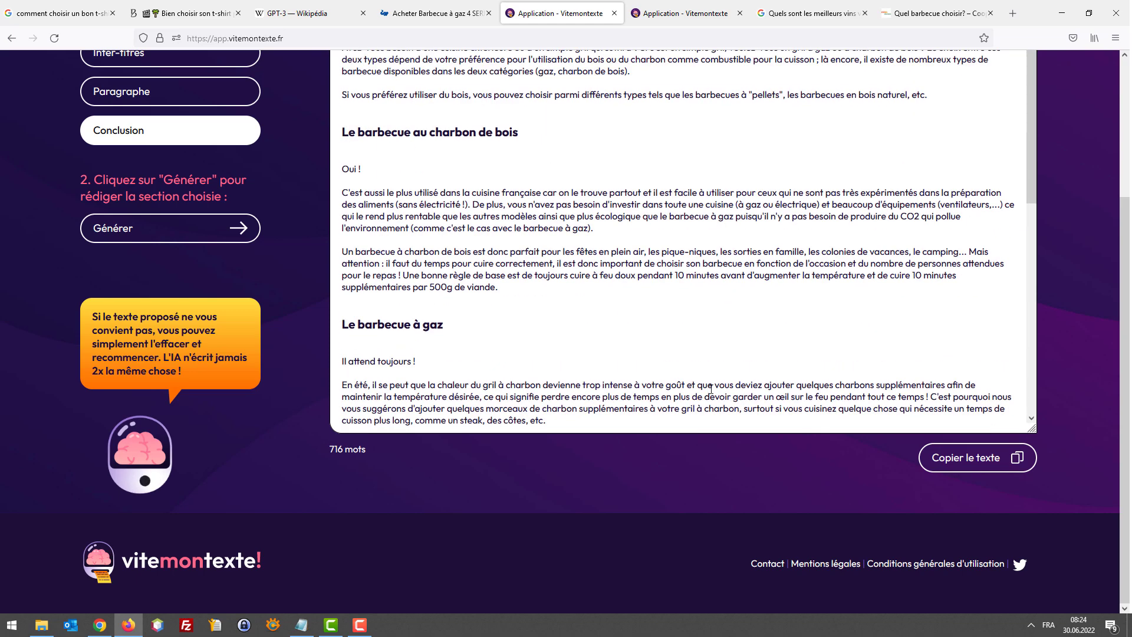
scroll(711, 390, "down", 10)
Return to the wine text and check the paragraph generation under "Quel est le meilleur fendant actuellement ?".
left_click(645, 12)
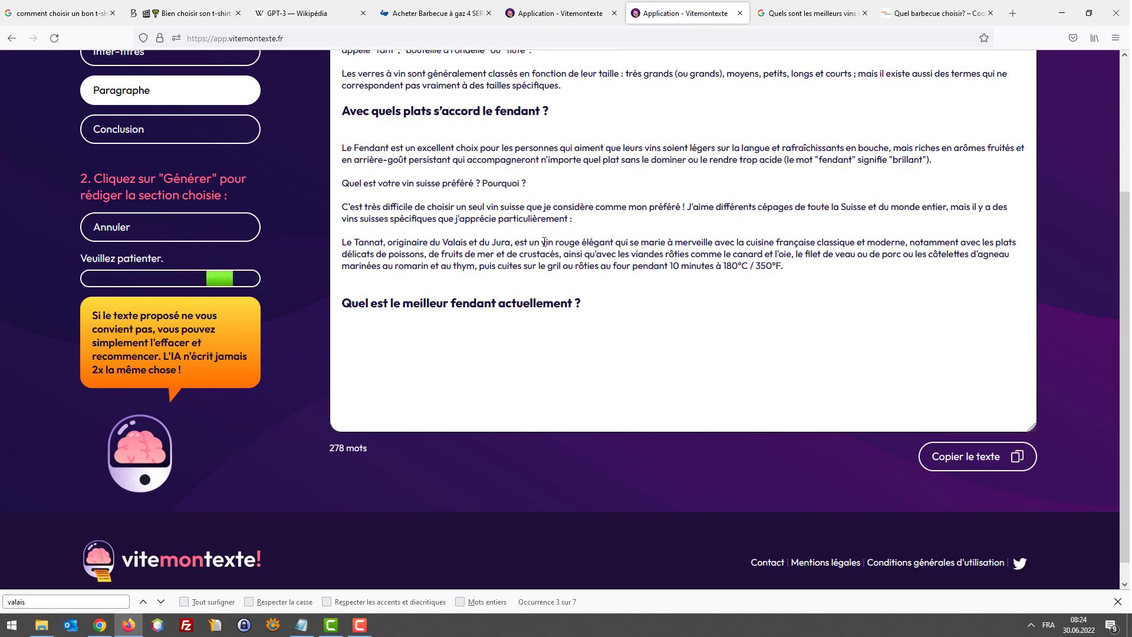
left_click(550, 354)
left_click(422, 327)
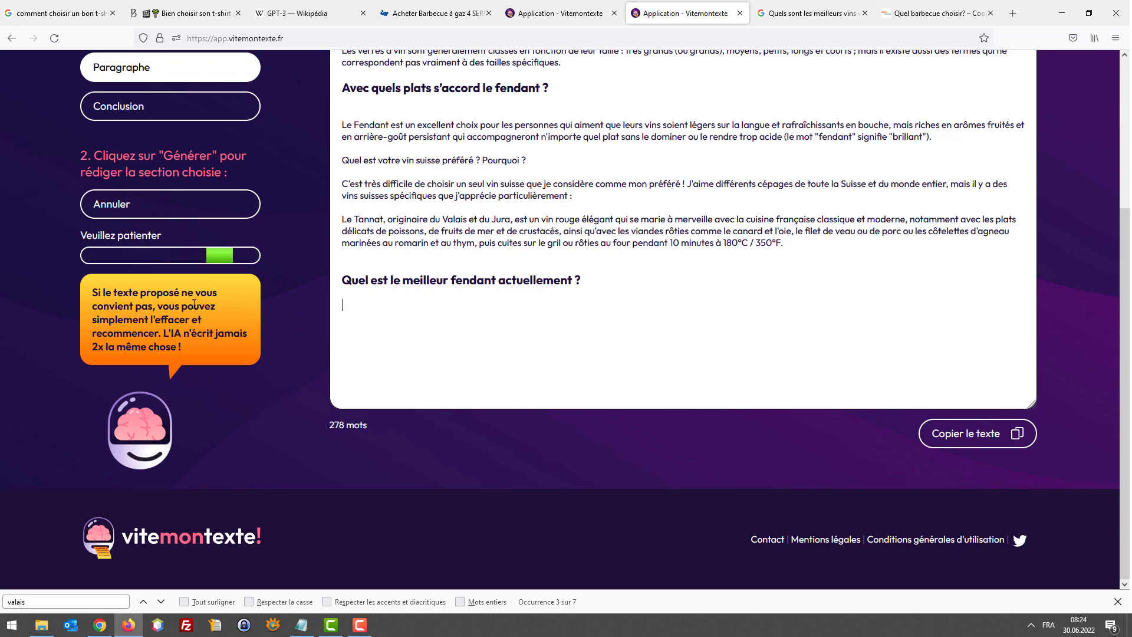
scroll(273, 295, "up", 2)
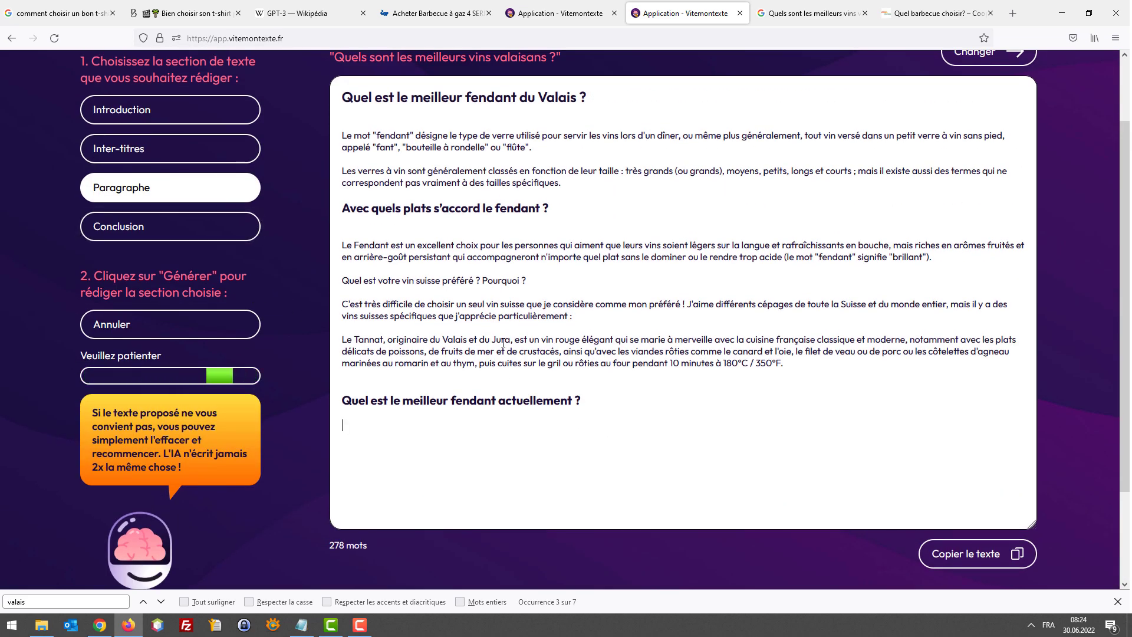
scroll(506, 358, "down", 3)
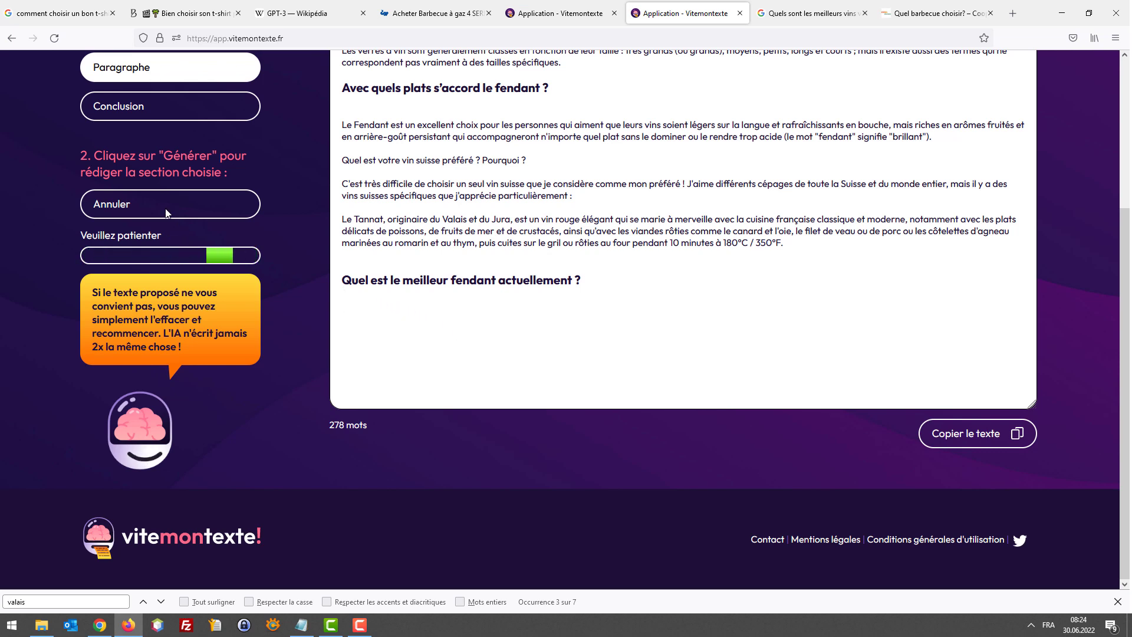
left_click_drag(164, 172, 171, 172)
left_click(723, 351)
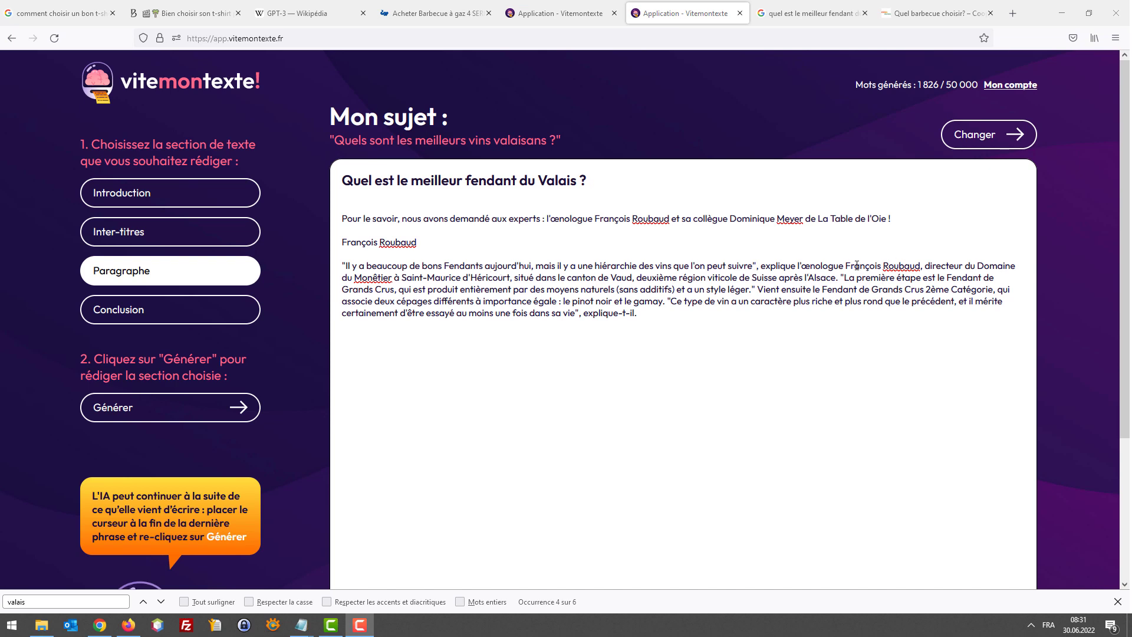
Copy the oenologist's name from the quoted wine paragraph, search Google for it in a new tab and skim the results.
left_click_drag(848, 266, 921, 265)
key("ctrl+c")
key("ctrl+t")
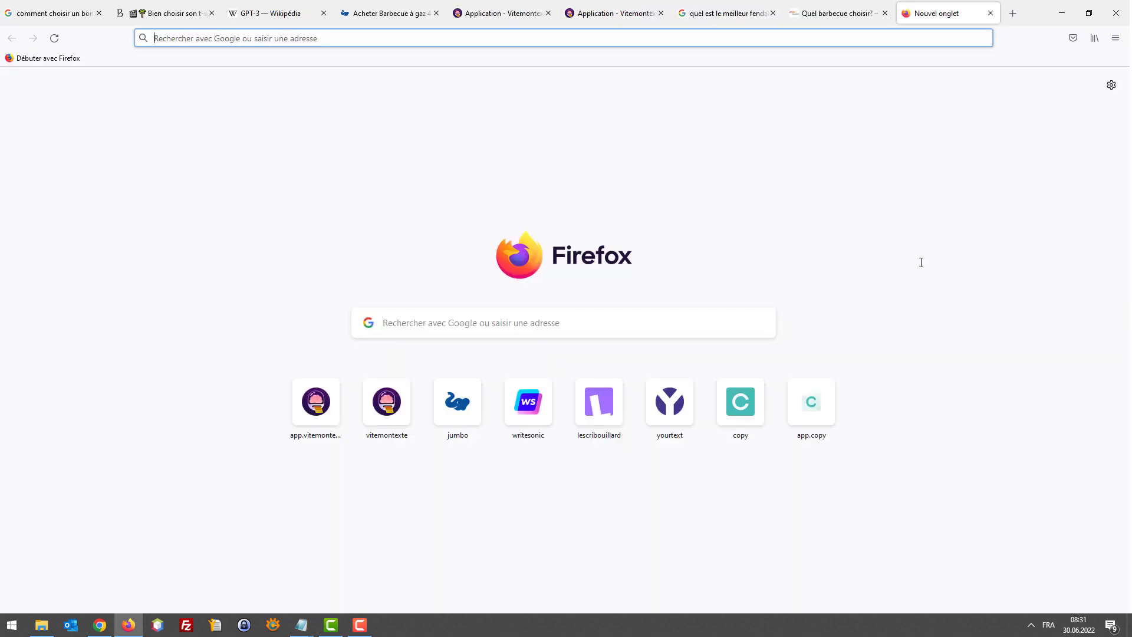
key("ctrl+v")
key("Return")
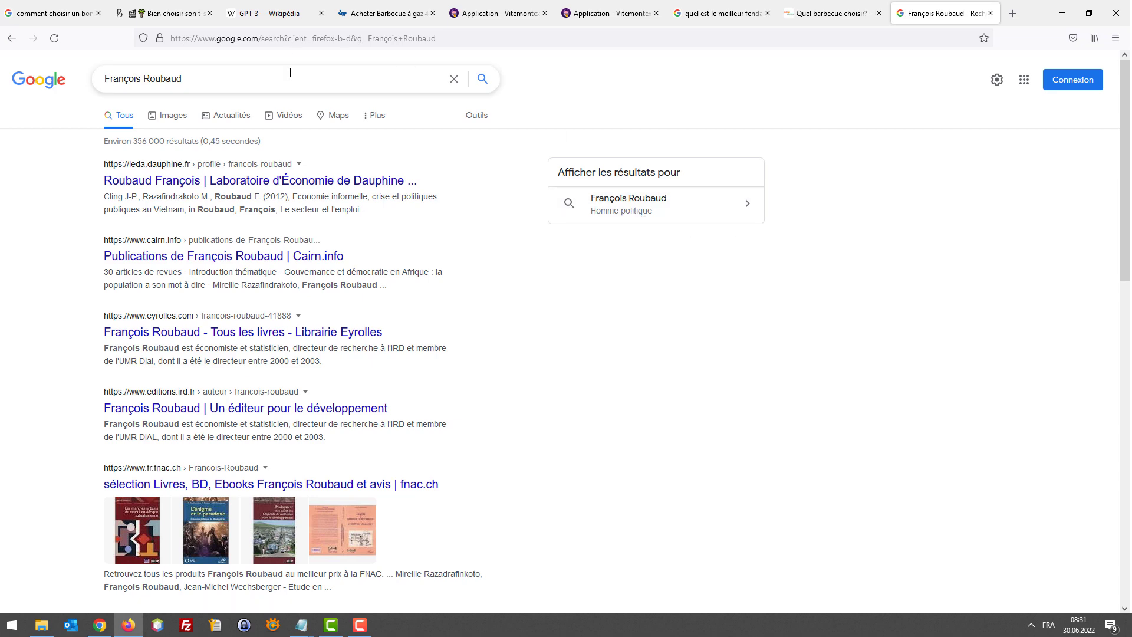
scroll(559, 235, "down", 5)
scroll(610, 267, "up", 5)
Refine the search for the oenologist by adding "suisse", then go back to the original results.
left_click(262, 84)
type("suisse")
key("Return")
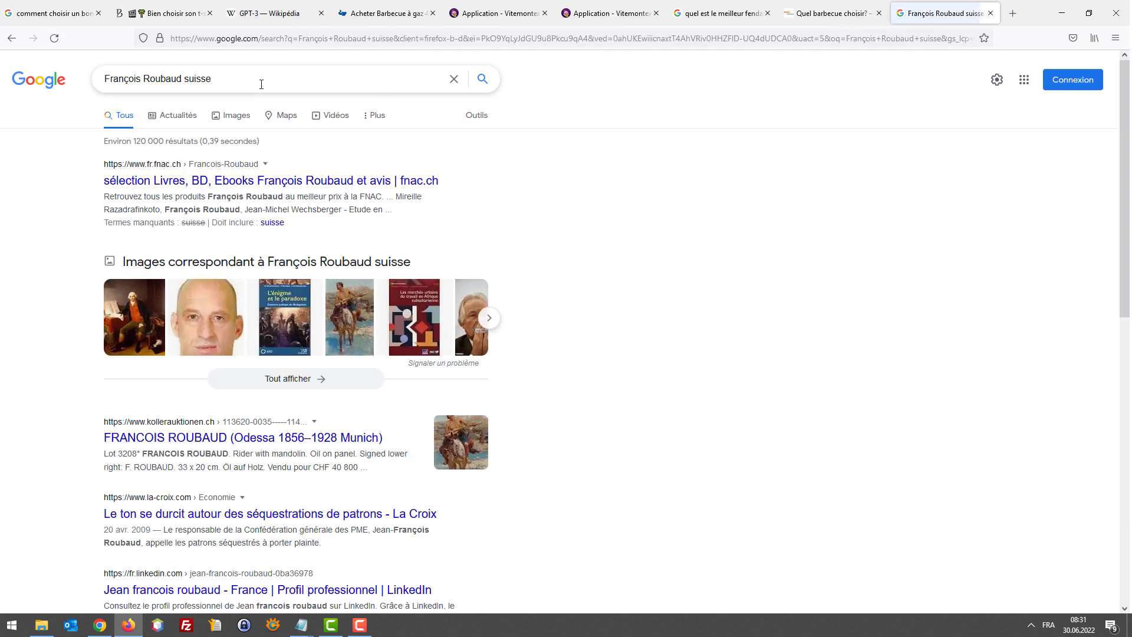
left_click(12, 38)
Go back to the Valais wine text and review the oenologist's quote, clearing the name selection.
left_click(813, 12)
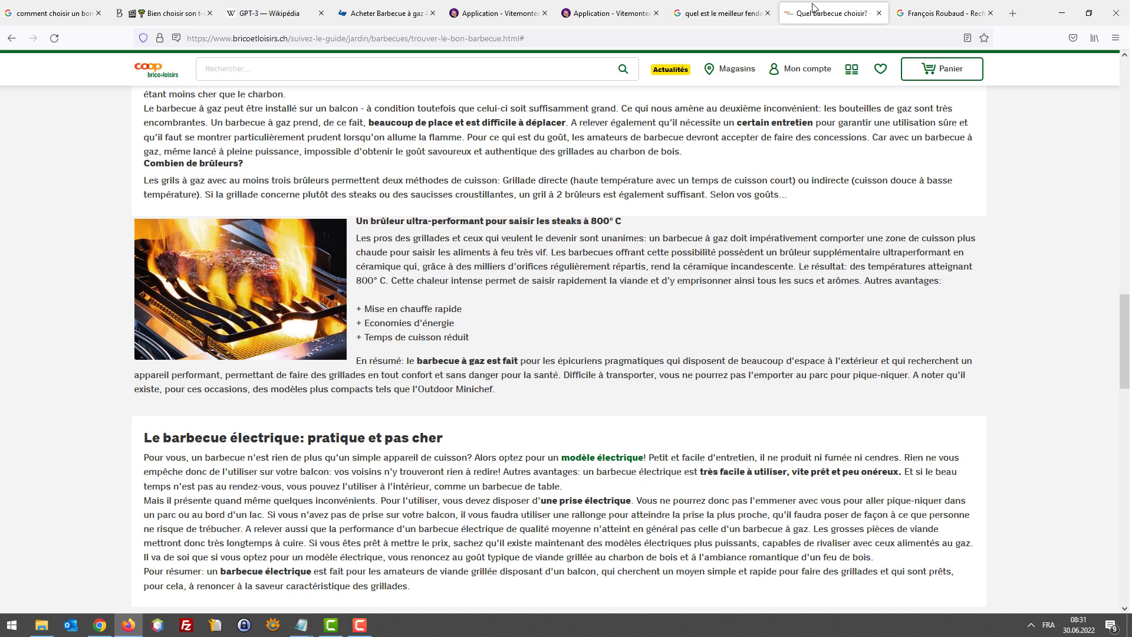
left_click(731, 9)
left_click(635, 6)
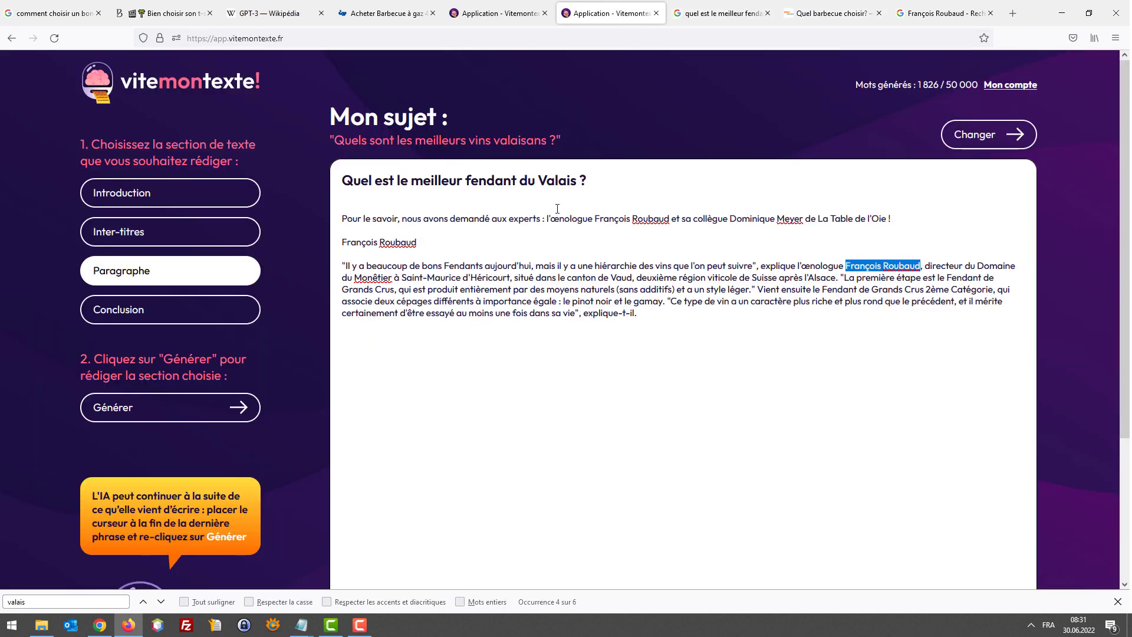
left_click(863, 282)
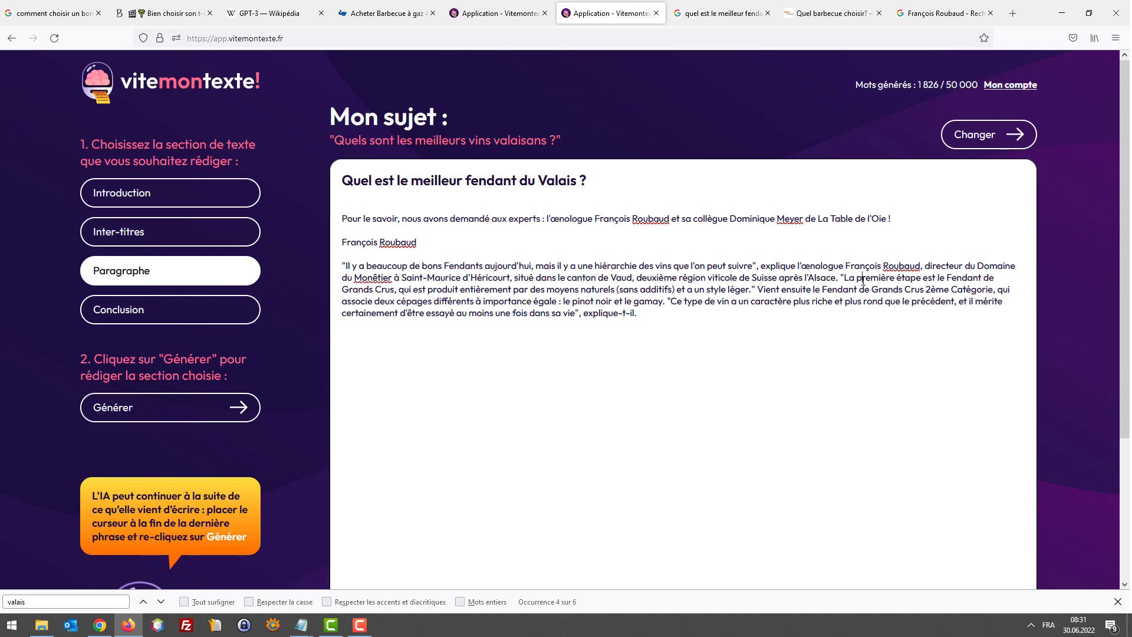
Open the vins-geneve.ch article on the best Valais fendant from Google and examine the wines named under "Quel est le meilleur fendant actuellement ?".
left_click(711, 13)
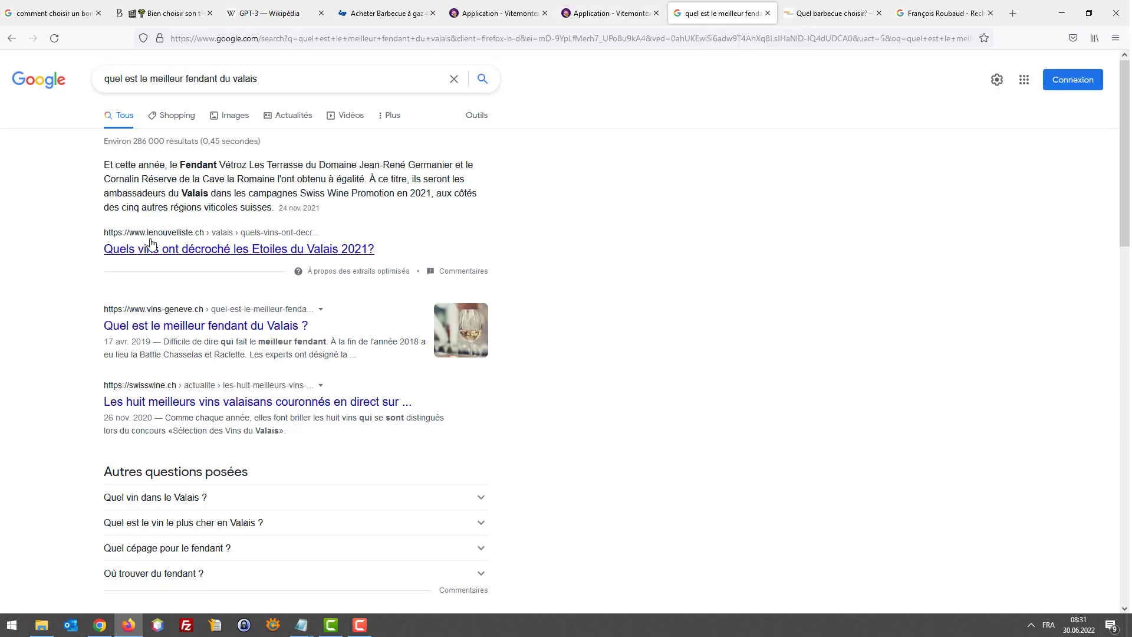
left_click(237, 326)
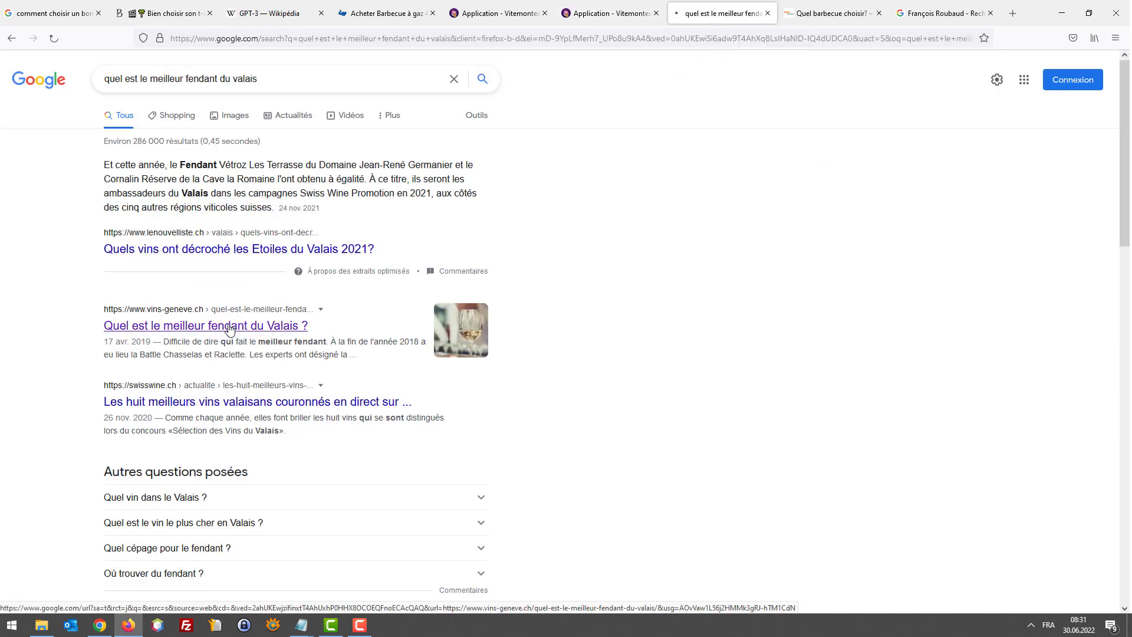
scroll(624, 236, "down", 20)
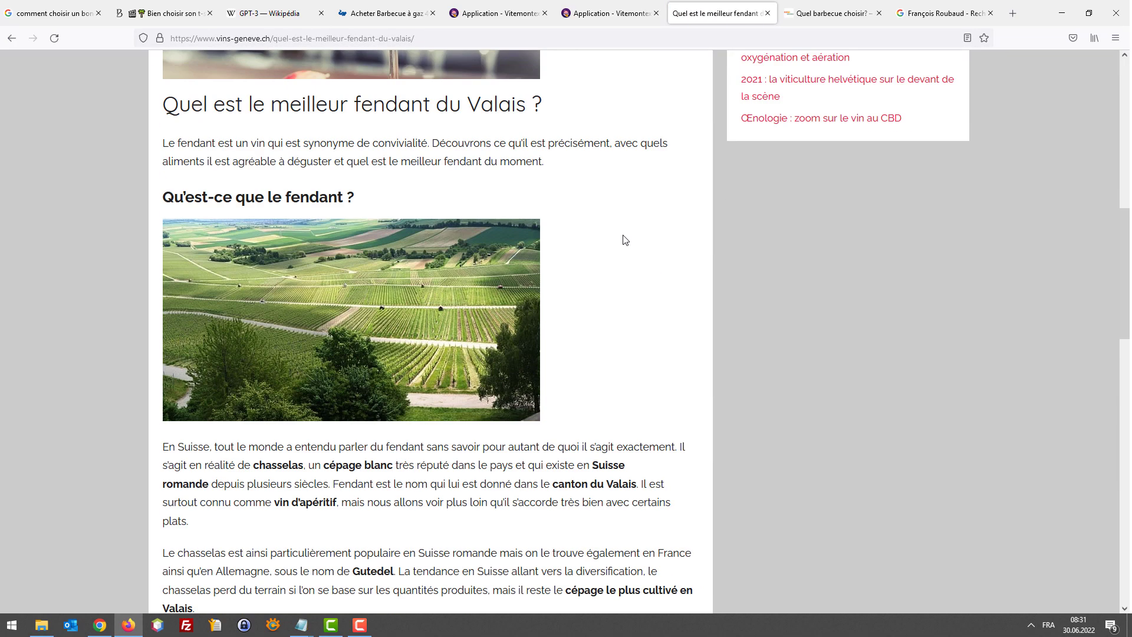
scroll(622, 237, "up", 5)
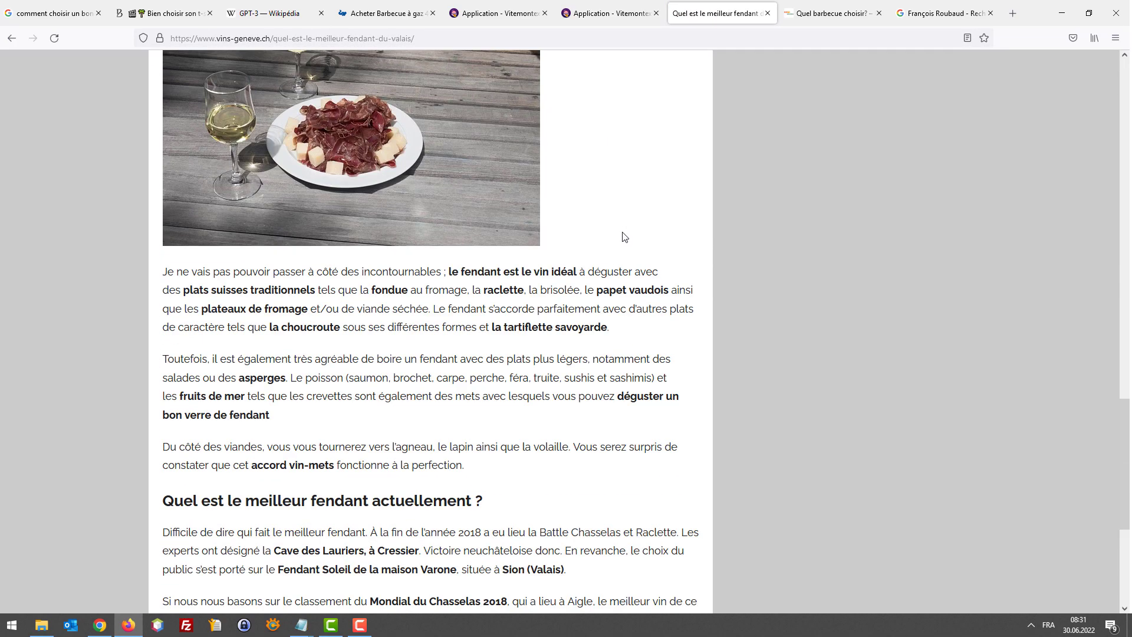
scroll(623, 237, "down", 3)
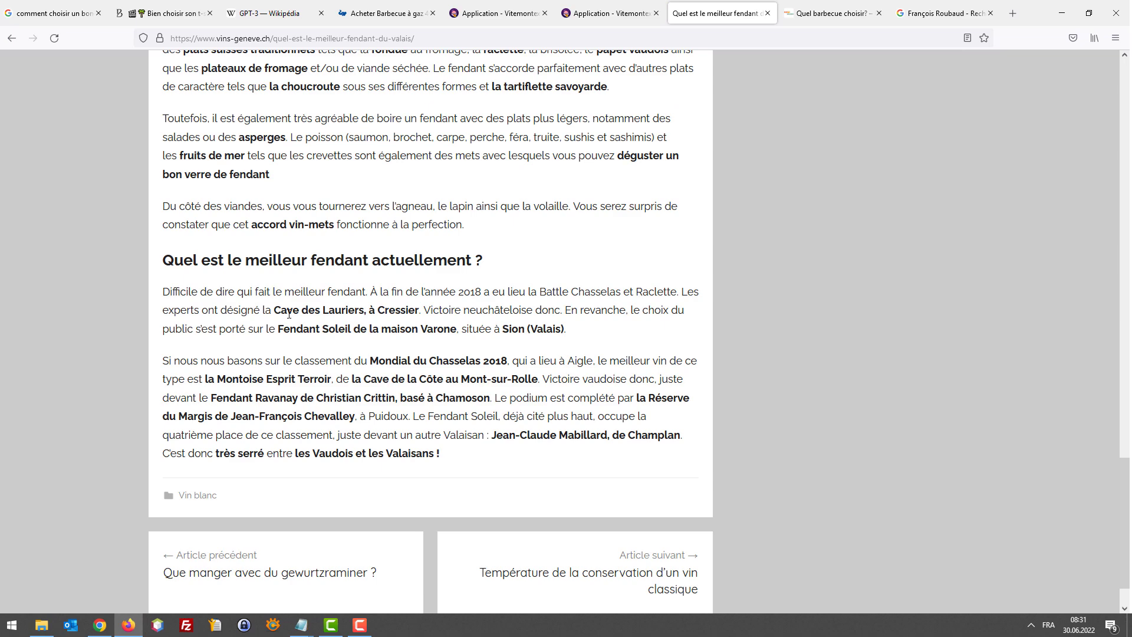
left_click_drag(284, 311, 407, 311)
left_click_drag(303, 329, 460, 334)
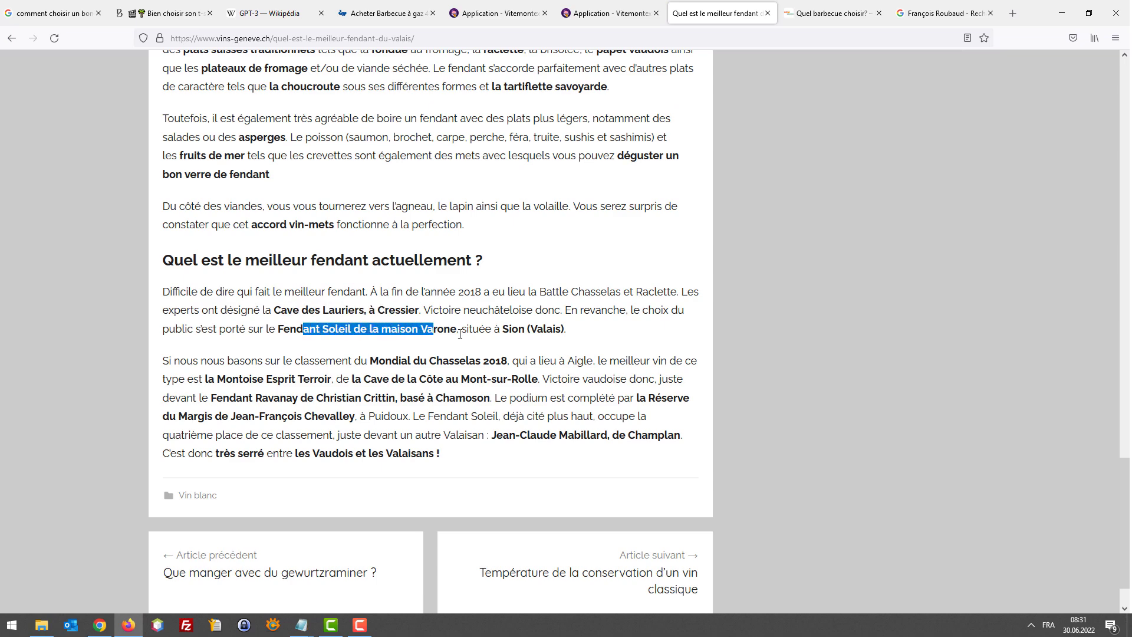
left_click(363, 328)
left_click_drag(391, 329, 419, 334)
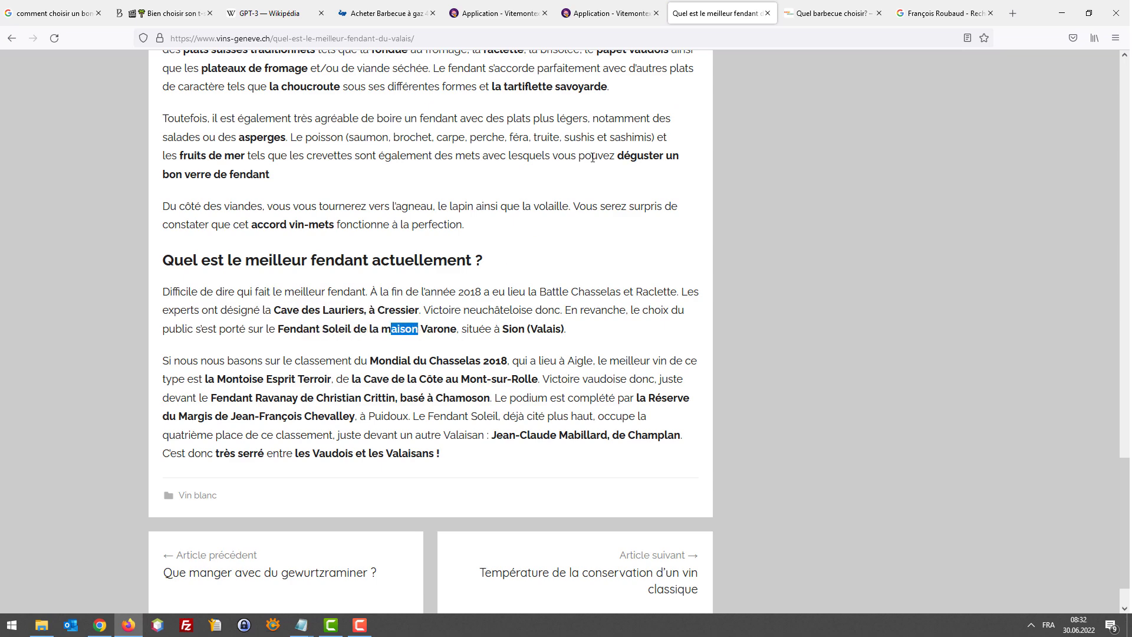
Return to the generated wine text and highlight the oenologist's quote, then the colleague's name with "La Table de l'Oie".
left_click(608, 13)
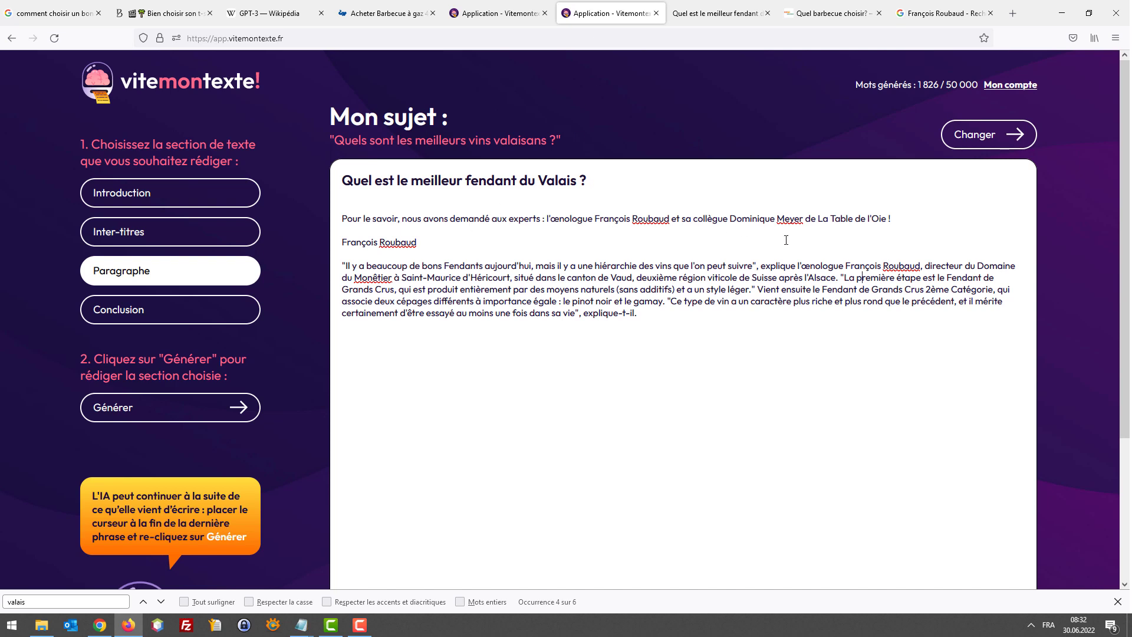
left_click_drag(699, 322, 357, 266)
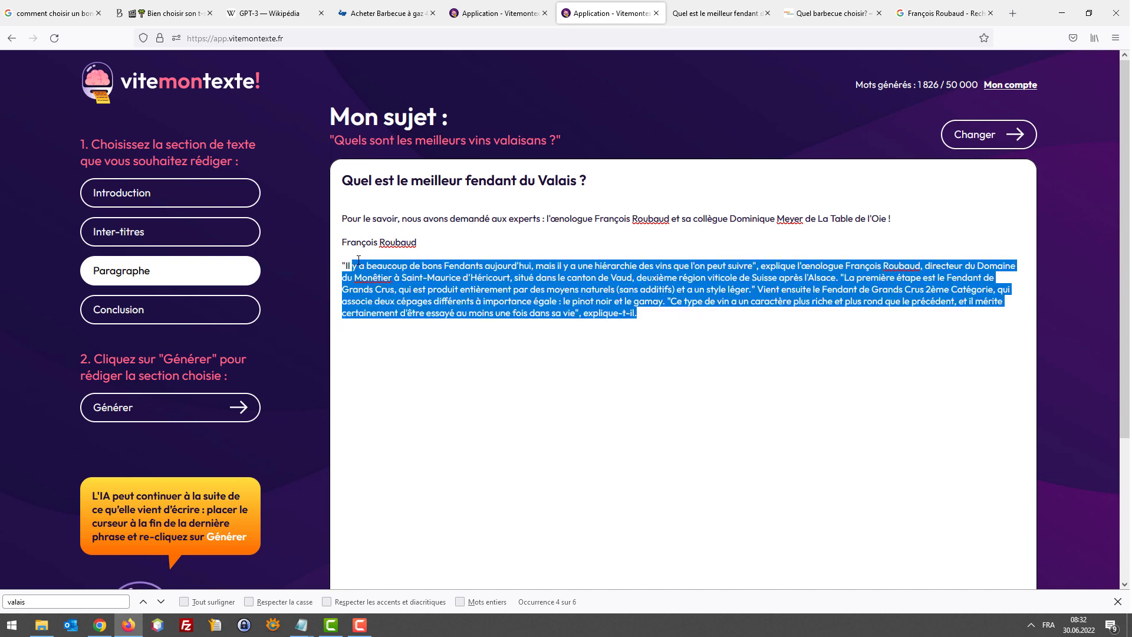
left_click(891, 314)
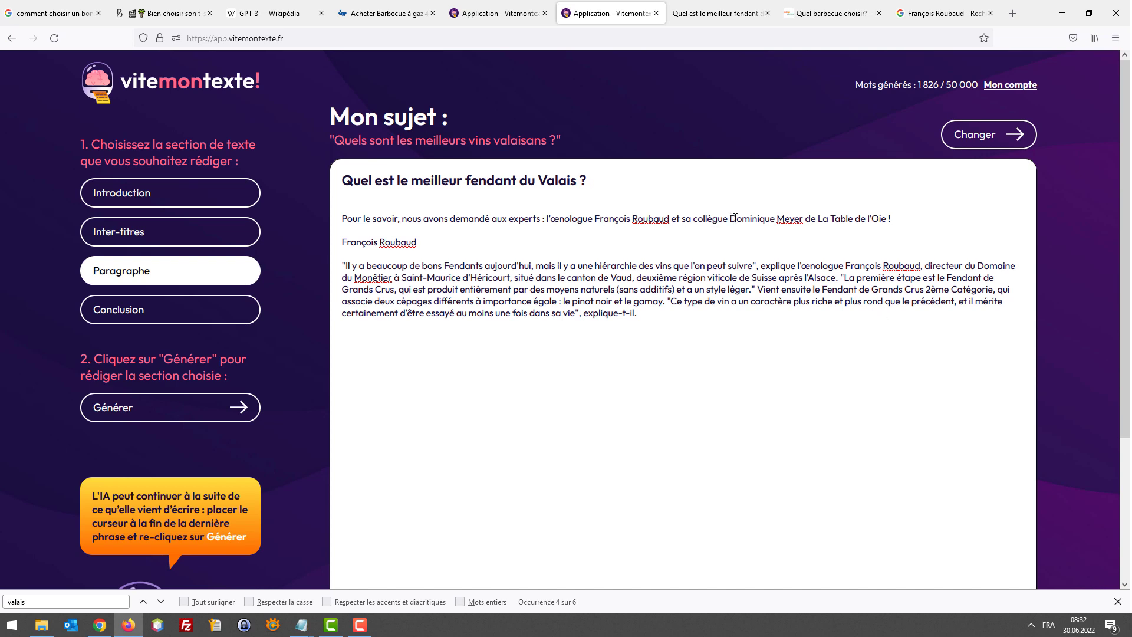
left_click_drag(730, 219, 889, 220)
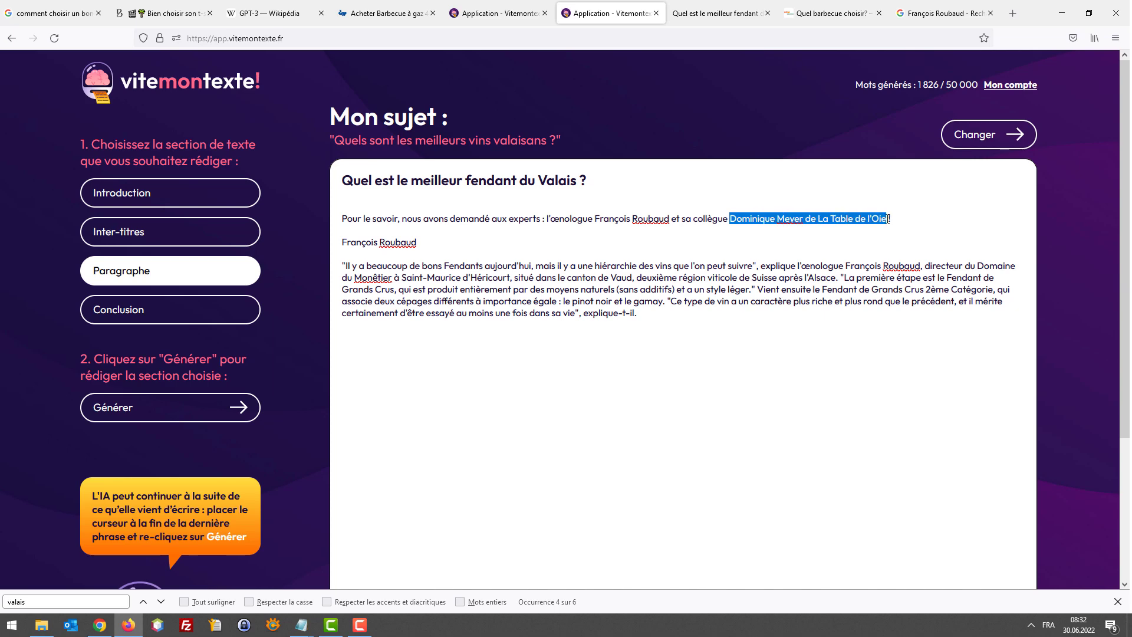
Search Google in a new tab for the colleague's name with "de La Table de l'Oie", copied from the wine text.
key("ctrl+c")
key("ctrl+t")
key("ctrl+v")
key("Return")
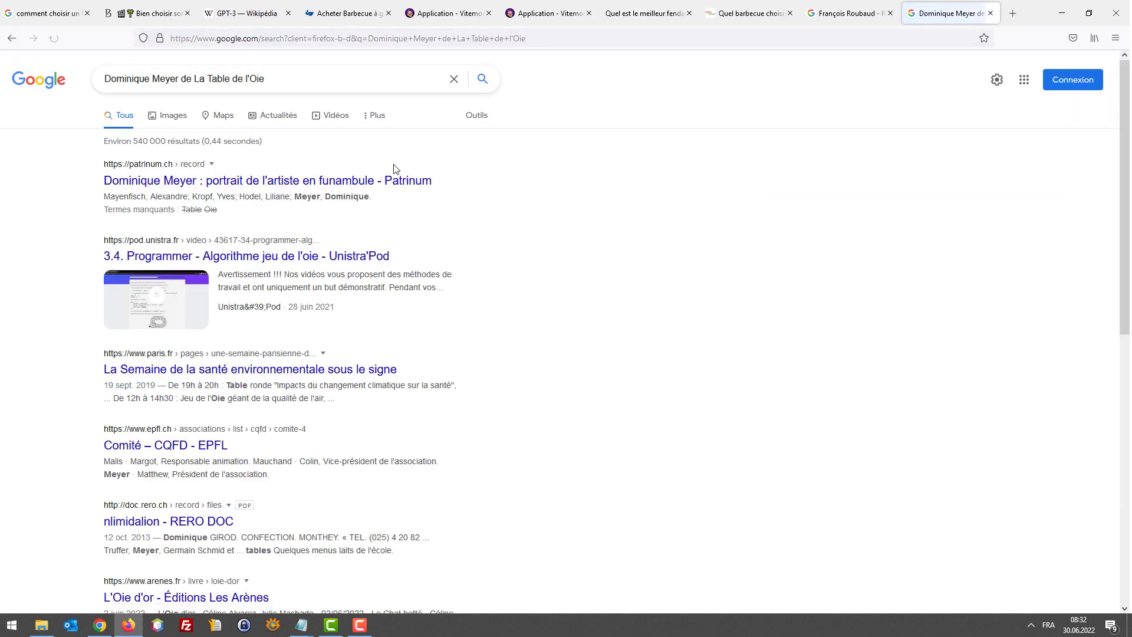
Remove the colleague's name from the query and search only for "La Table de l'Oie".
left_click_drag(210, 77, 104, 79)
left_click(195, 79)
key("BackSpace")
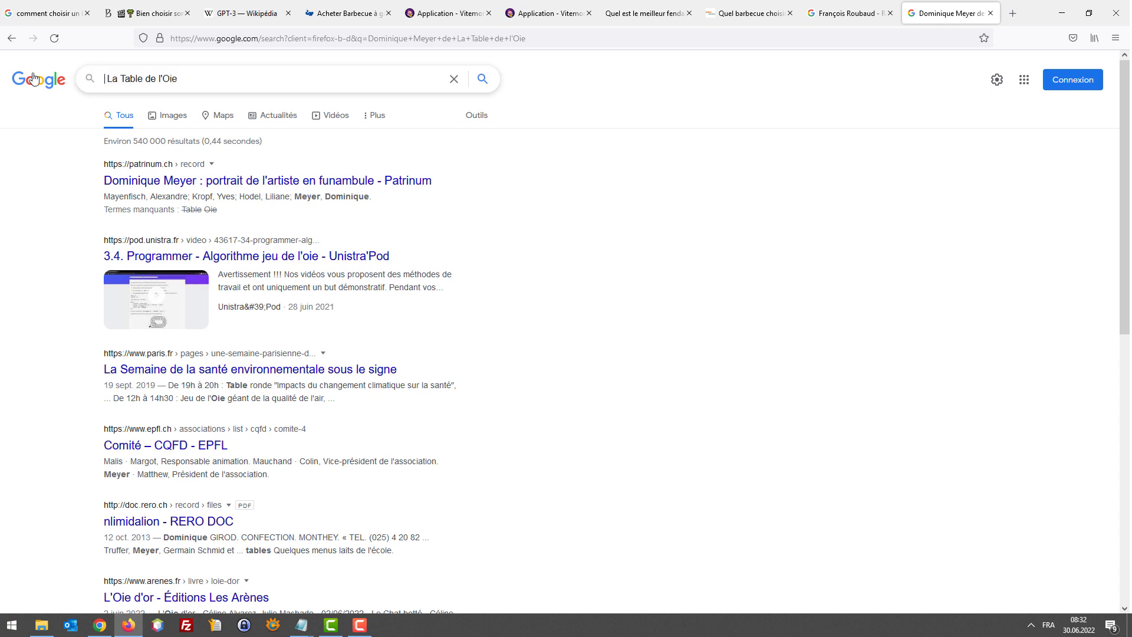
key("Return")
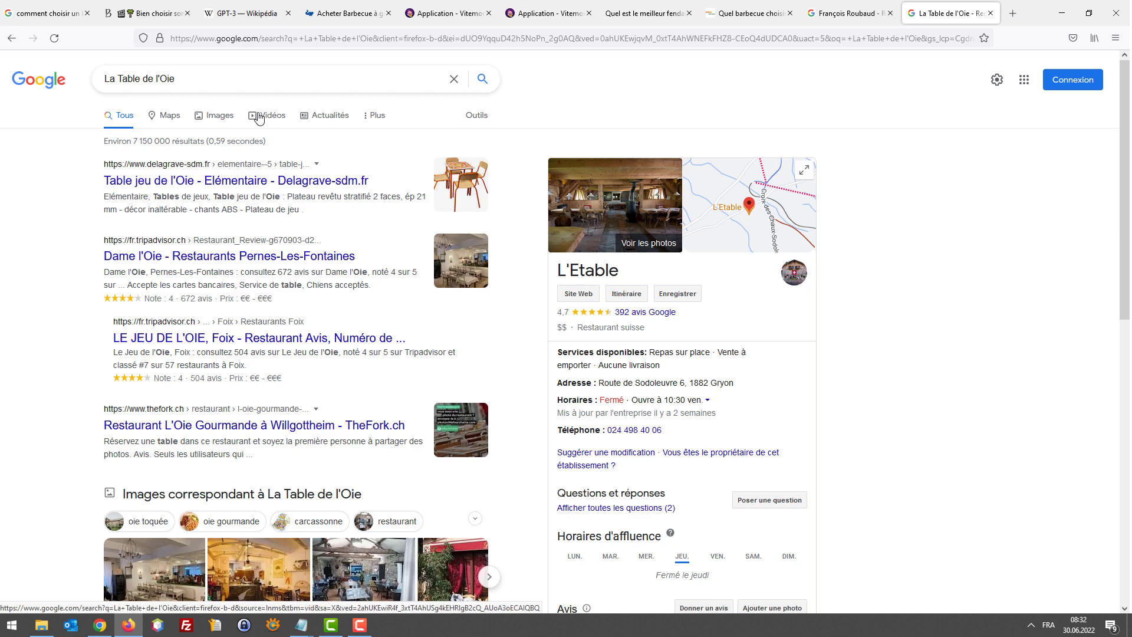
Search for the colleague's name followed by "La Table de l'Oie" without "de", and close the results tab.
double_click(109, 79)
key("Left")
key("ctrl+v")
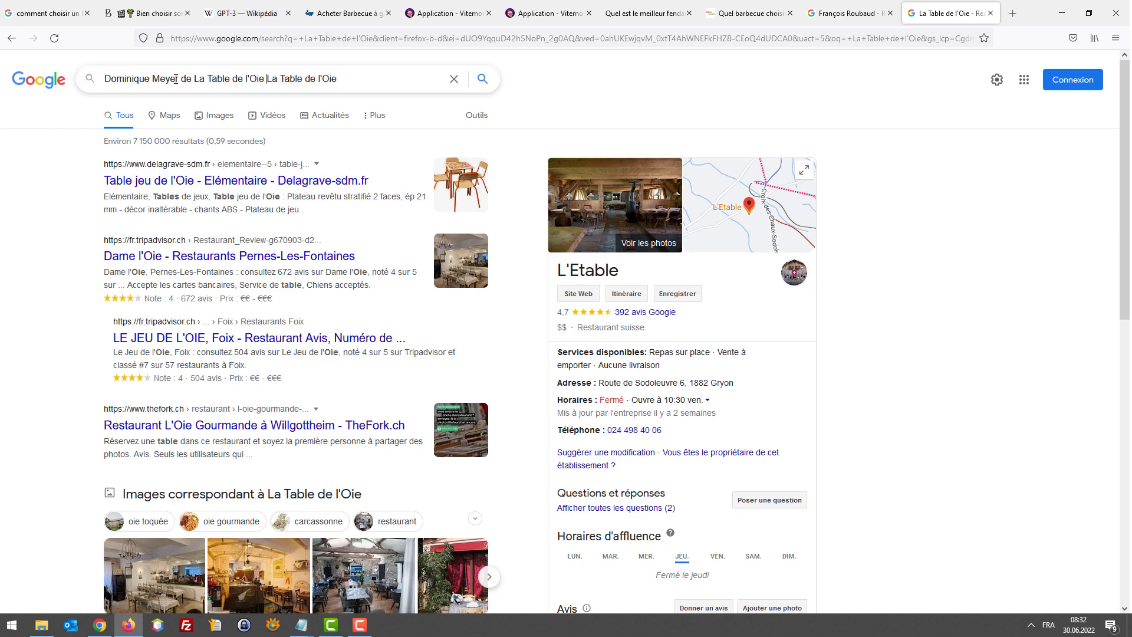
left_click_drag(179, 79, 269, 79)
key("BackSpace")
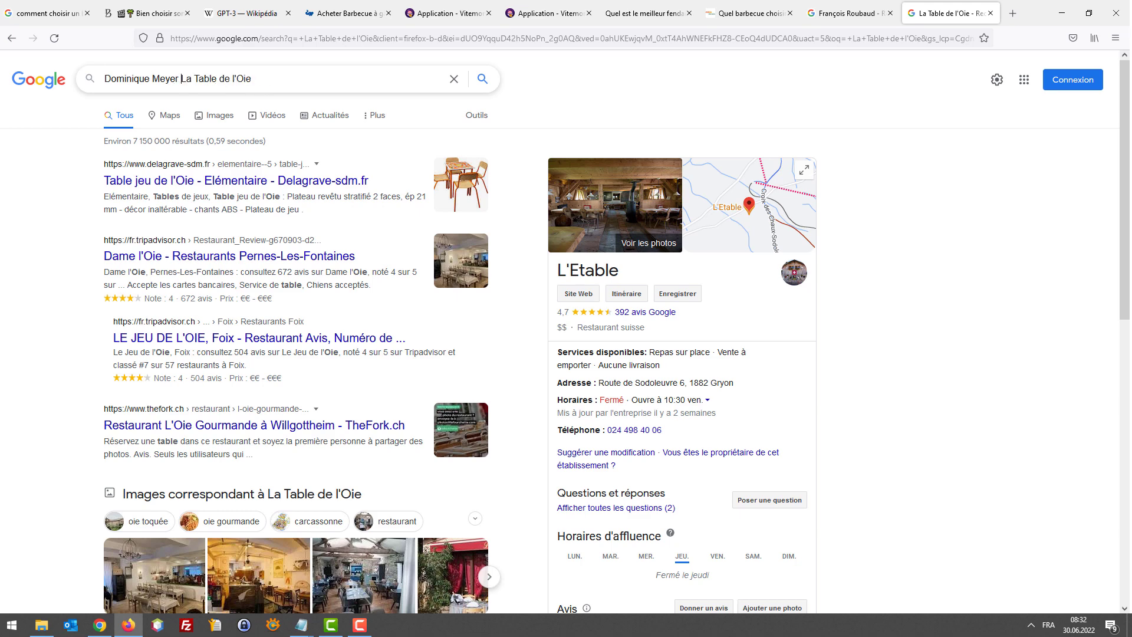
key("Return")
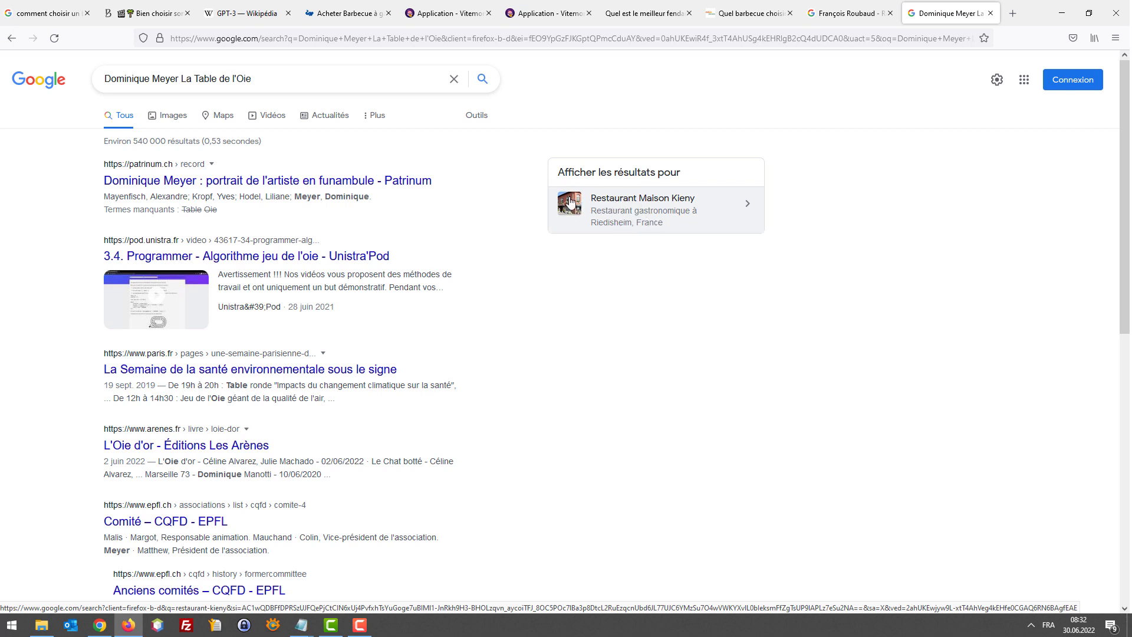
middle_click(938, 7)
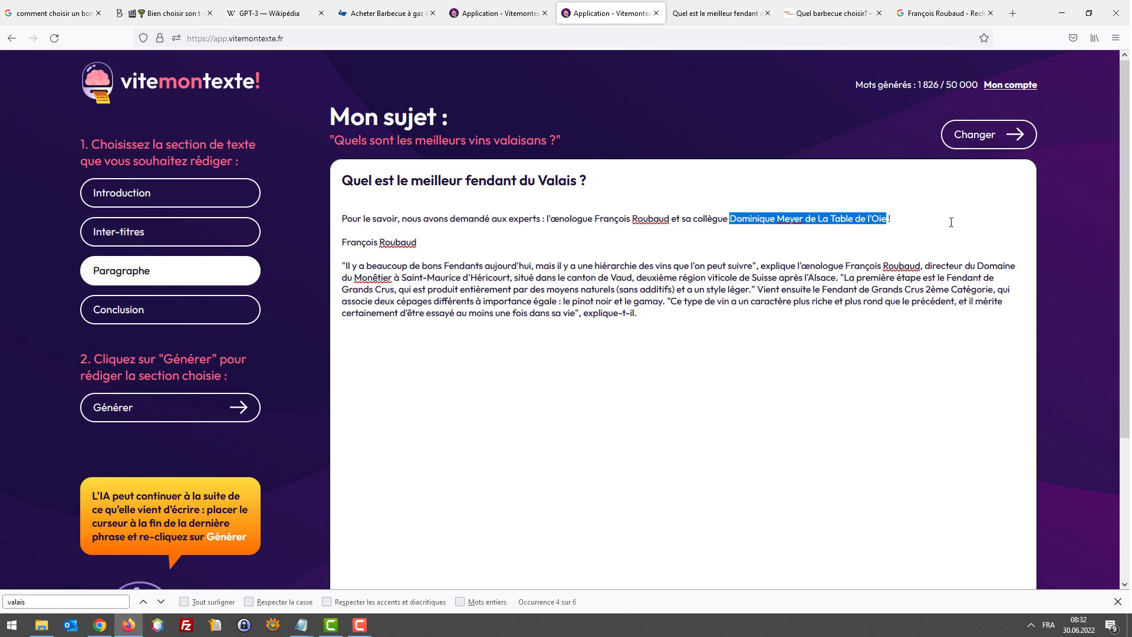
Go back to the generated barbecue article and show it from its beginning.
left_click(499, 13)
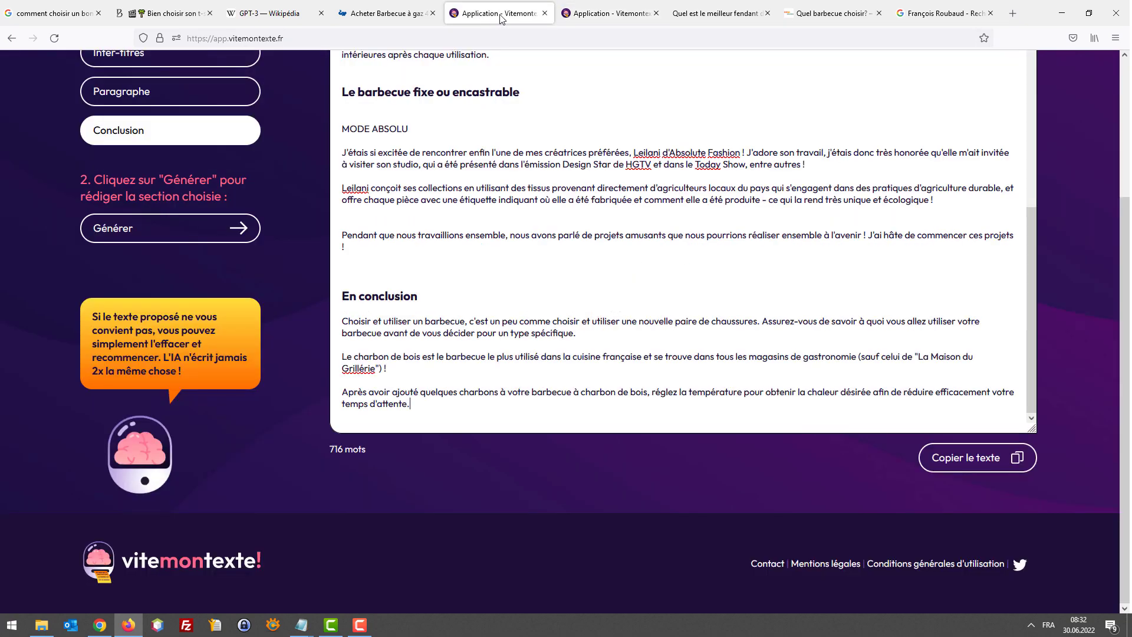
scroll(599, 55, "up", 5)
scroll(599, 56, "up", 5)
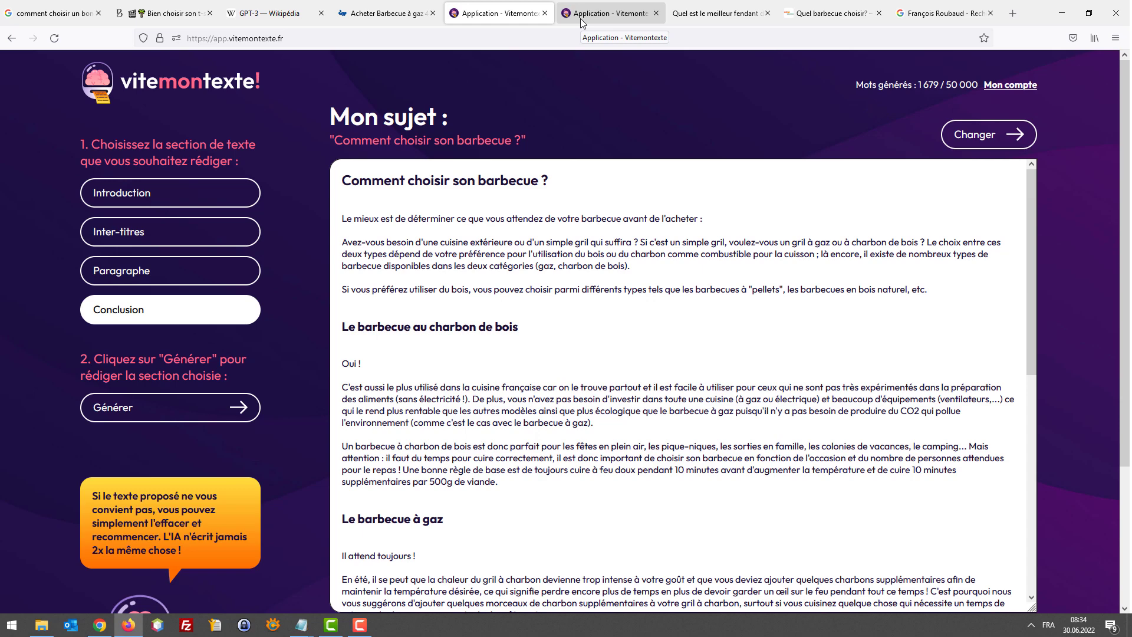
Reread the "Quel est le meilleur fendant actuellement ?" section on vins-geneve.ch, highlighting the passage on the Mondial du Chasselas 2018 ranking.
left_click(728, 6)
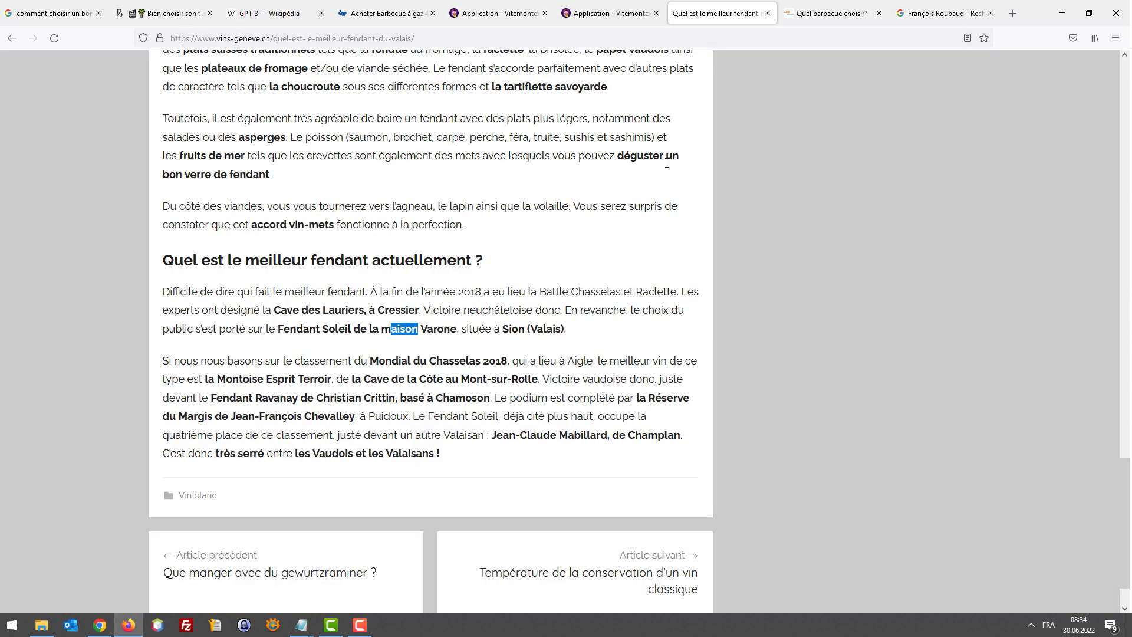
left_click(628, 203)
left_click_drag(163, 293, 170, 296)
left_click(547, 322)
left_click_drag(195, 361, 600, 365)
left_click(588, 366)
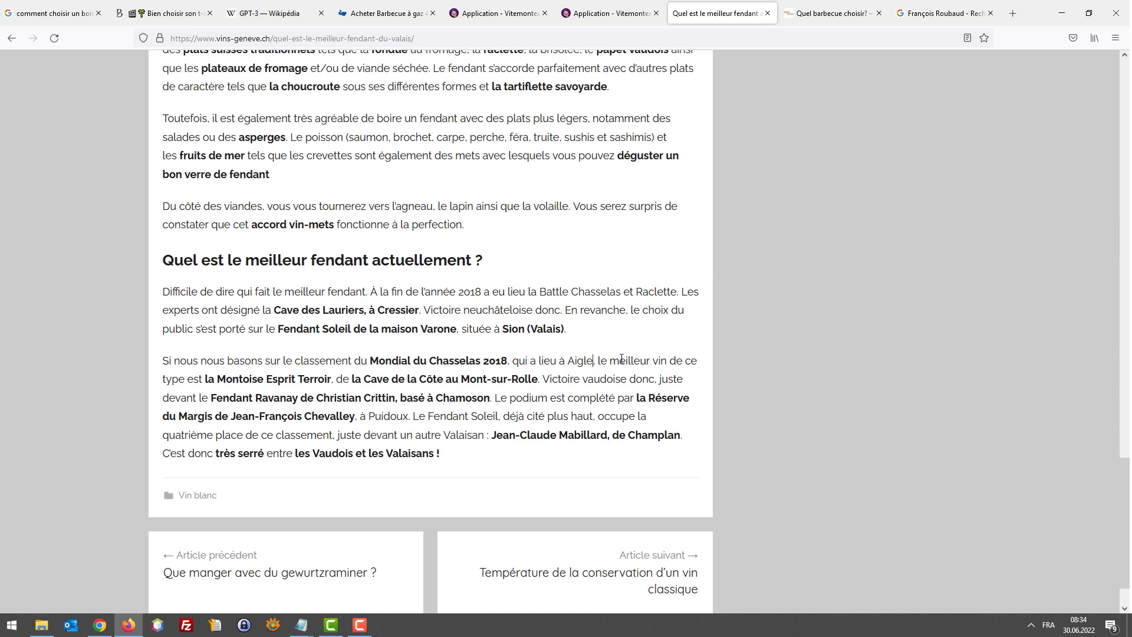
left_click_drag(167, 379, 434, 382)
left_click(164, 361)
left_click_drag(174, 361, 569, 365)
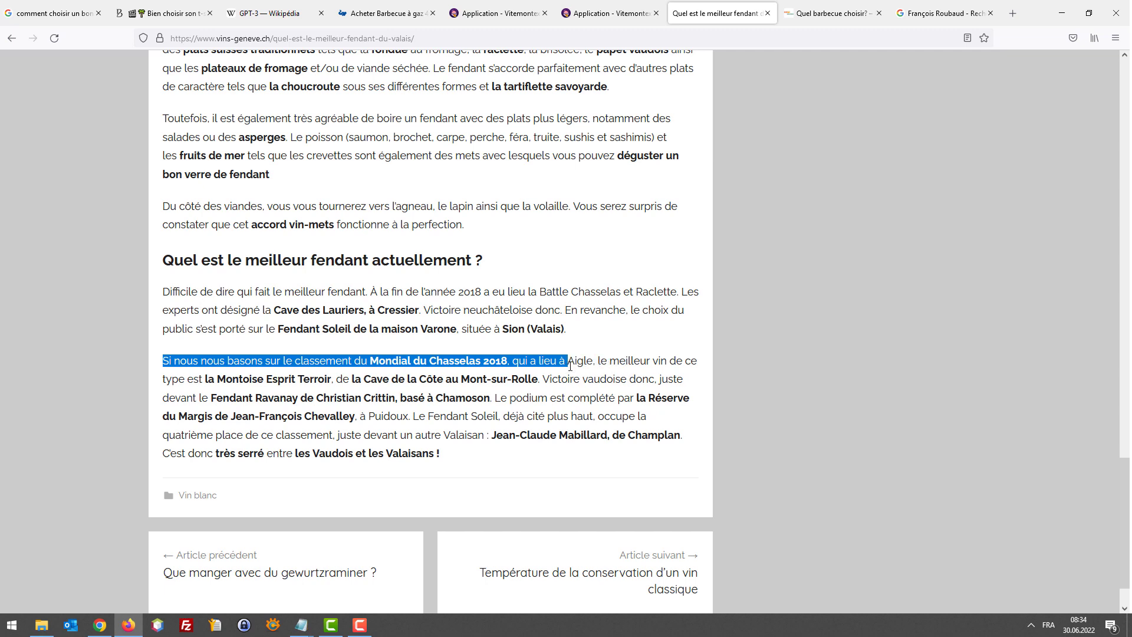
left_click_drag(570, 366, 627, 376)
left_click(629, 377)
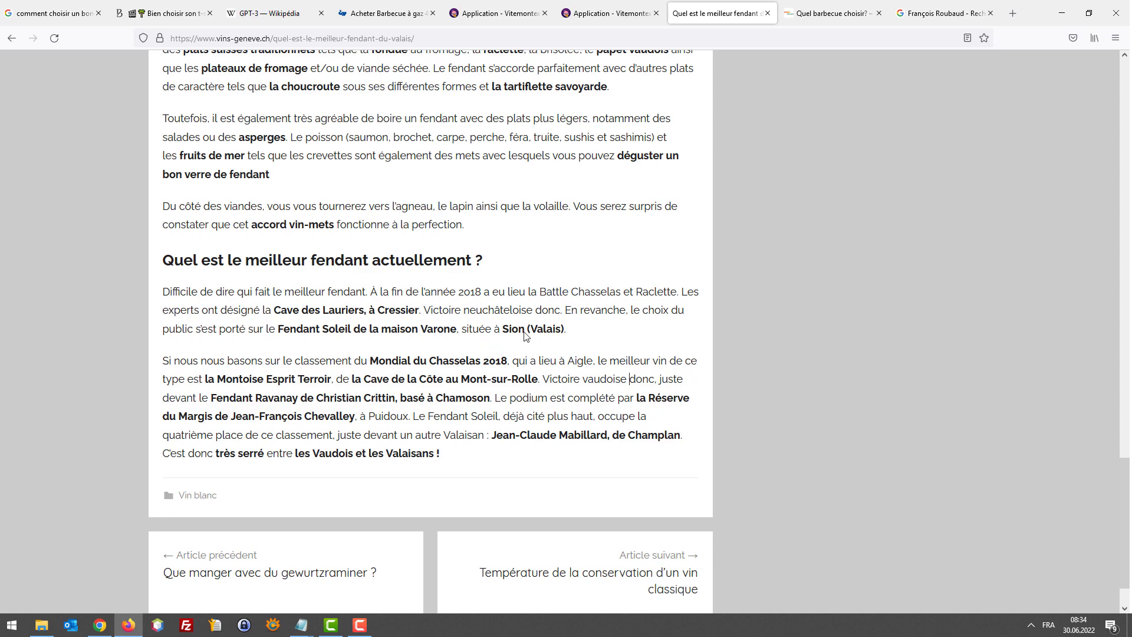
Return to the generated text "Comment choisir son barbecue ?" and review its introduction.
left_click(519, 8)
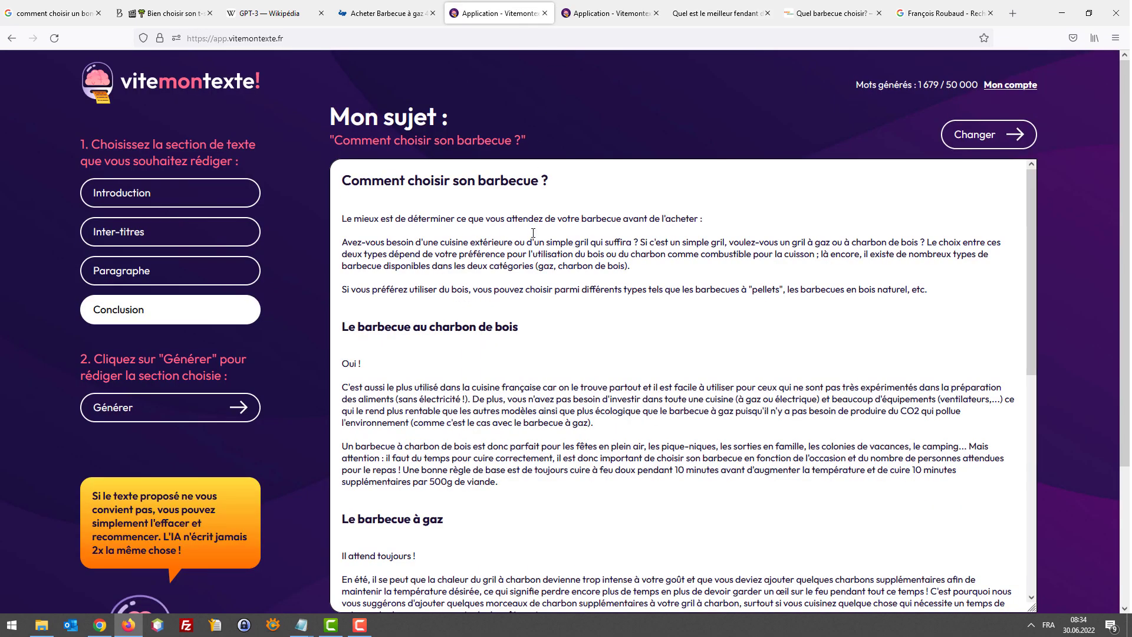
scroll(533, 233, "down", 2)
scroll(533, 233, "up", 2)
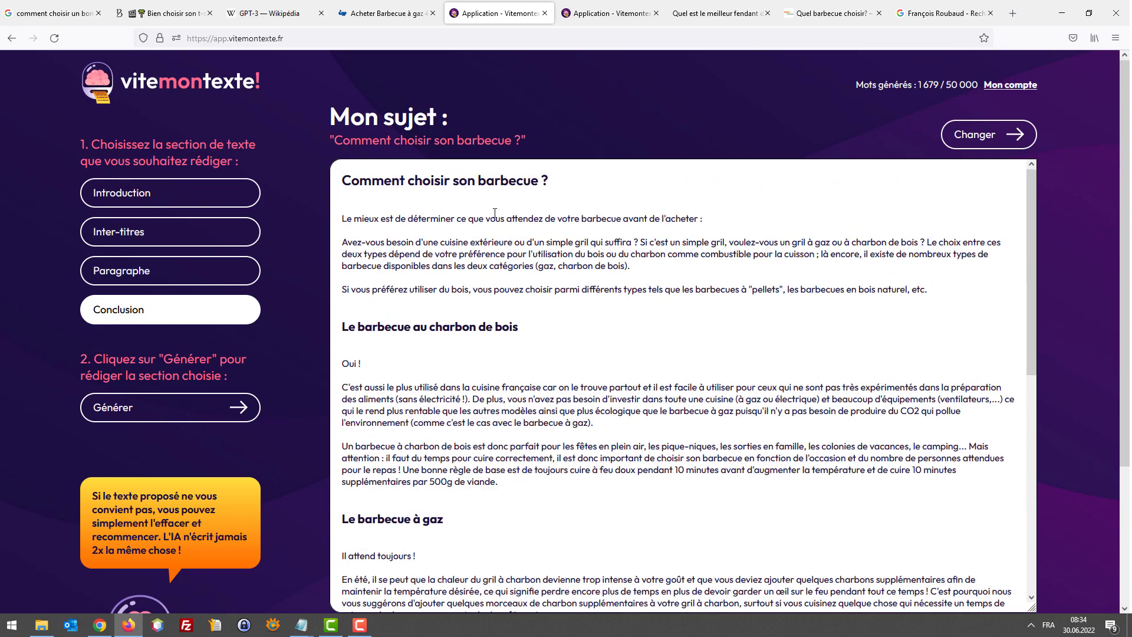
Examine the Coop brico+loisirs guide "Quel barbecue choisir?", covering its selection criteria and the charcoal, gas and electric barbecue sections.
left_click(793, 6)
scroll(890, 318, "up", 10)
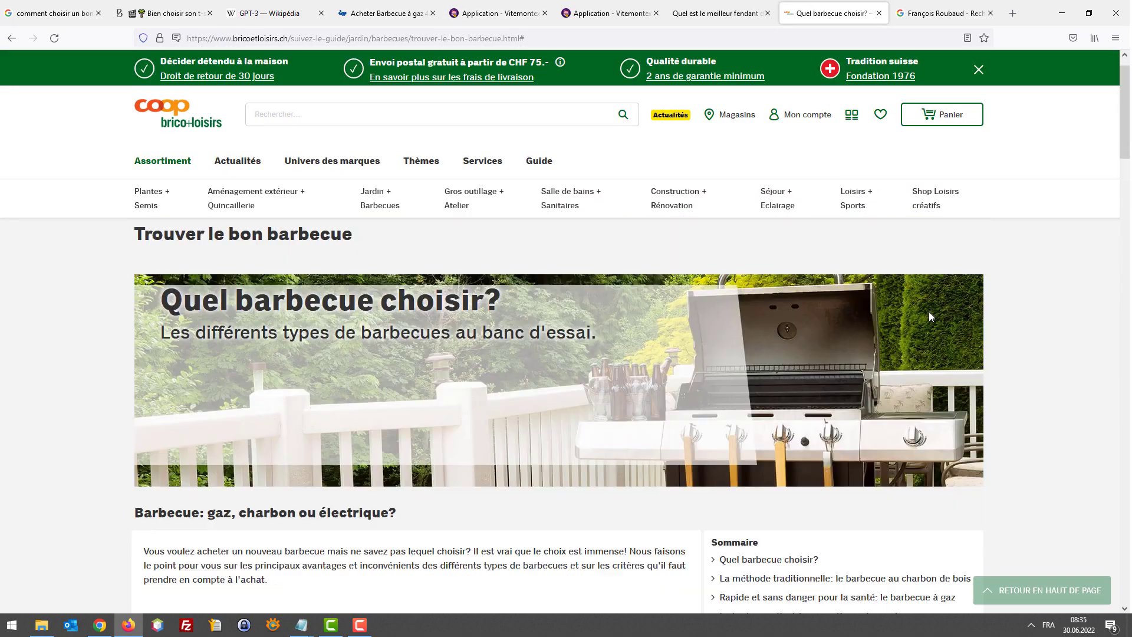
scroll(341, 301, "down", 5)
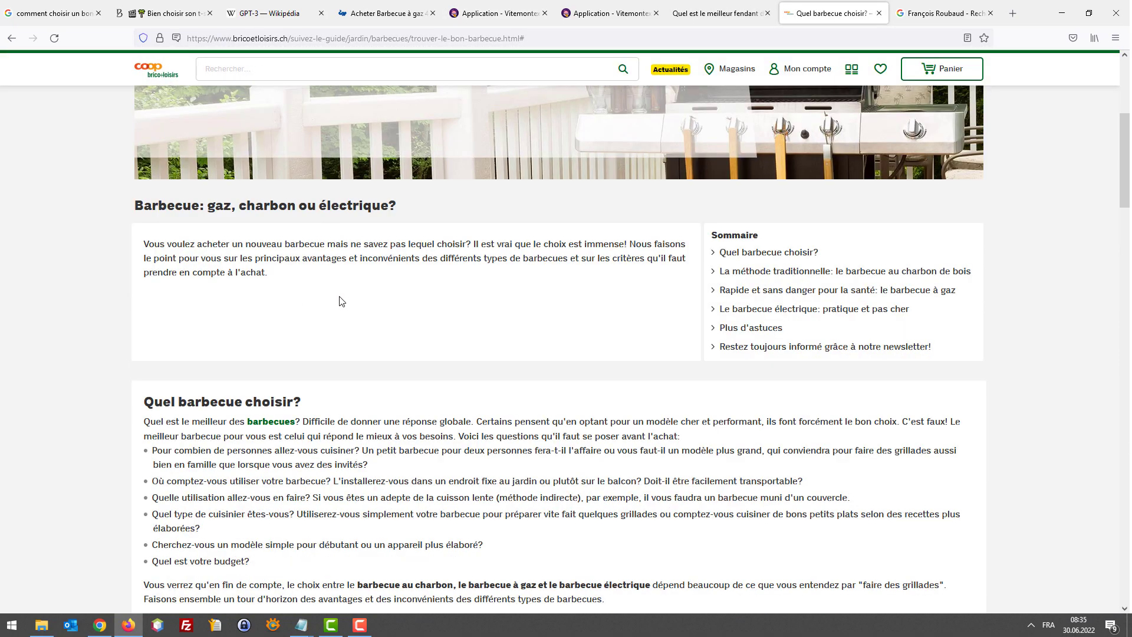
scroll(340, 301, "down", 15)
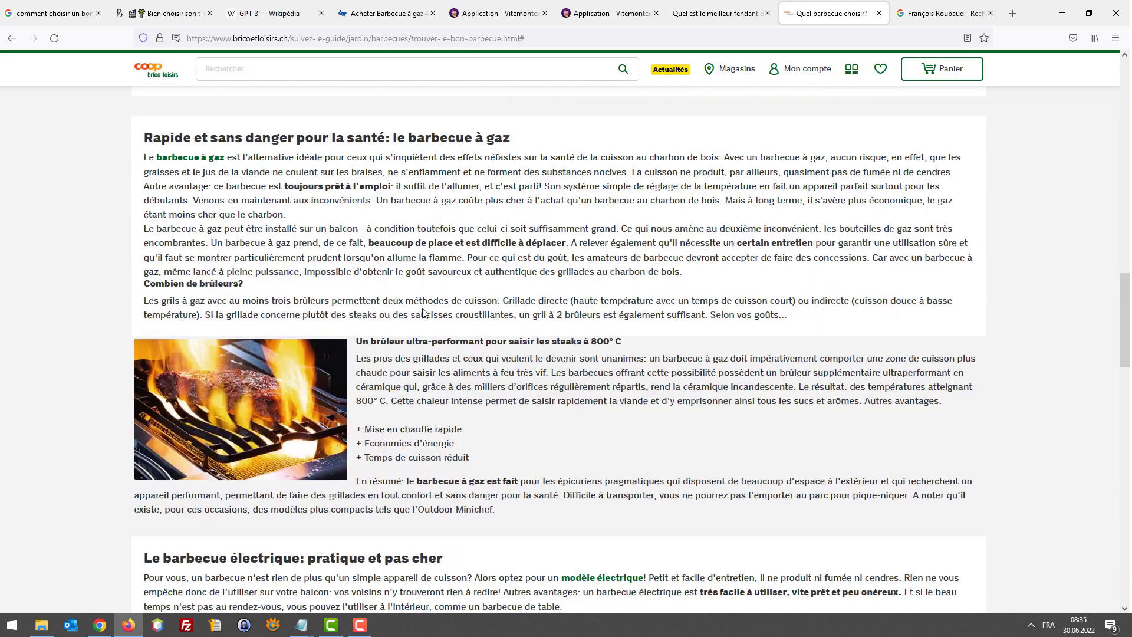
scroll(423, 312, "down", 5)
scroll(481, 311, "up", 2)
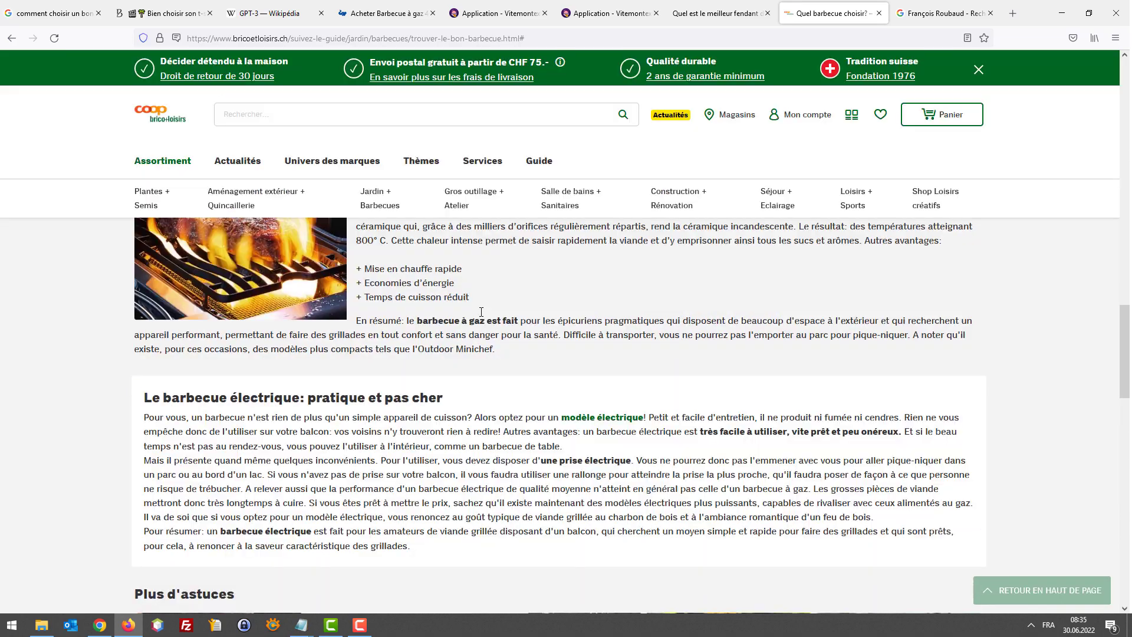
scroll(482, 312, "up", 15)
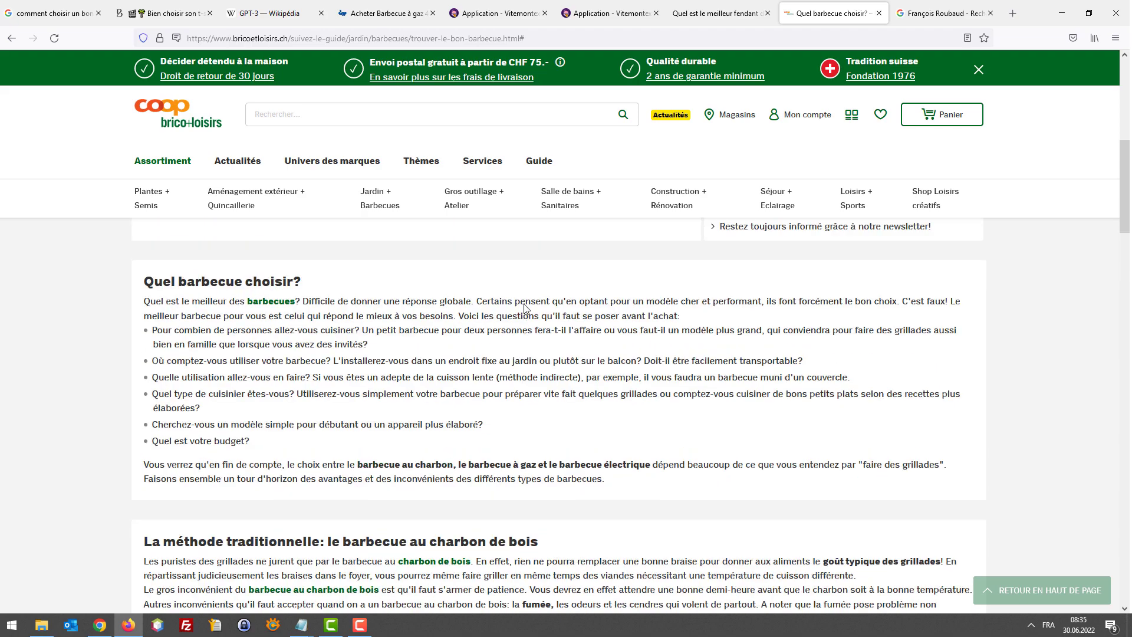
scroll(560, 313, "up", 7)
scroll(624, 317, "down", 6)
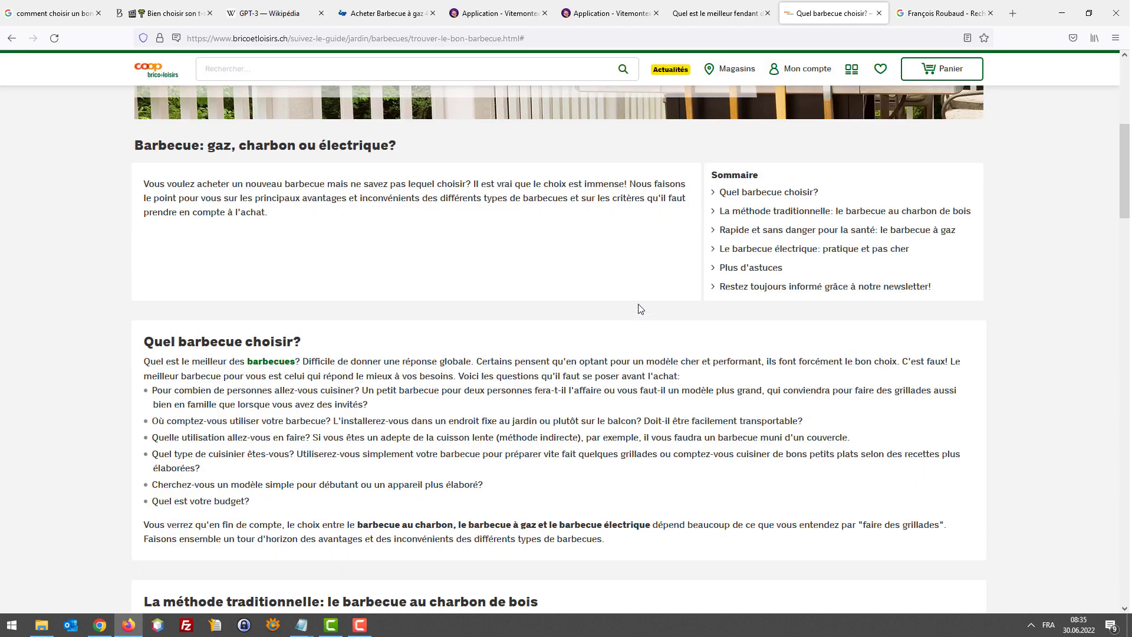
scroll(653, 301, "down", 15)
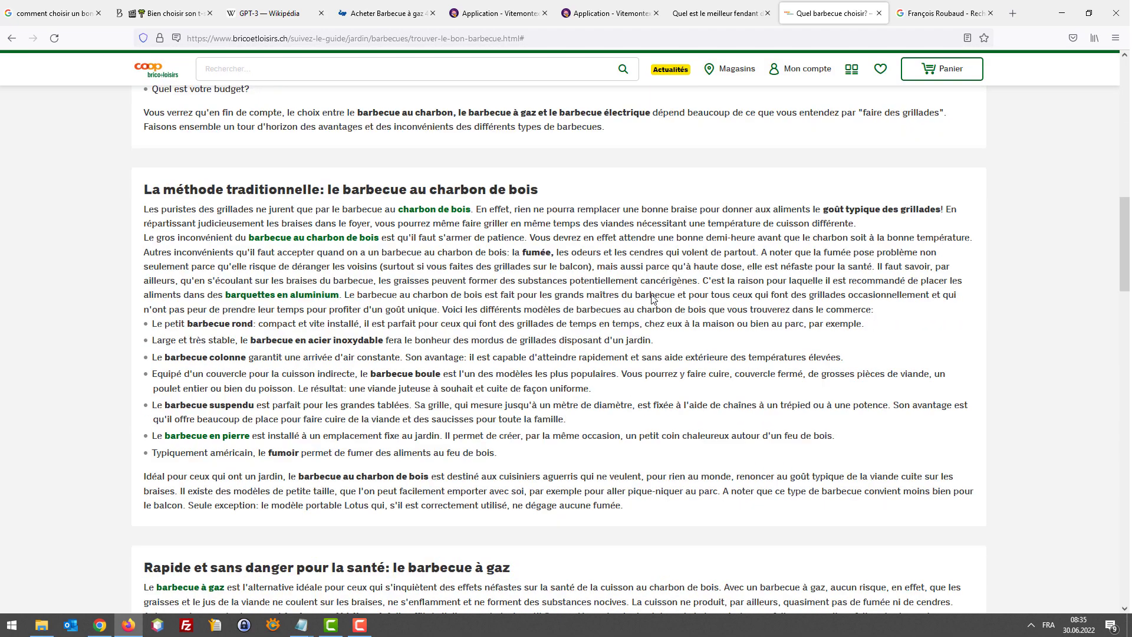
scroll(656, 319, "up", 10)
scroll(572, 307, "up", 10)
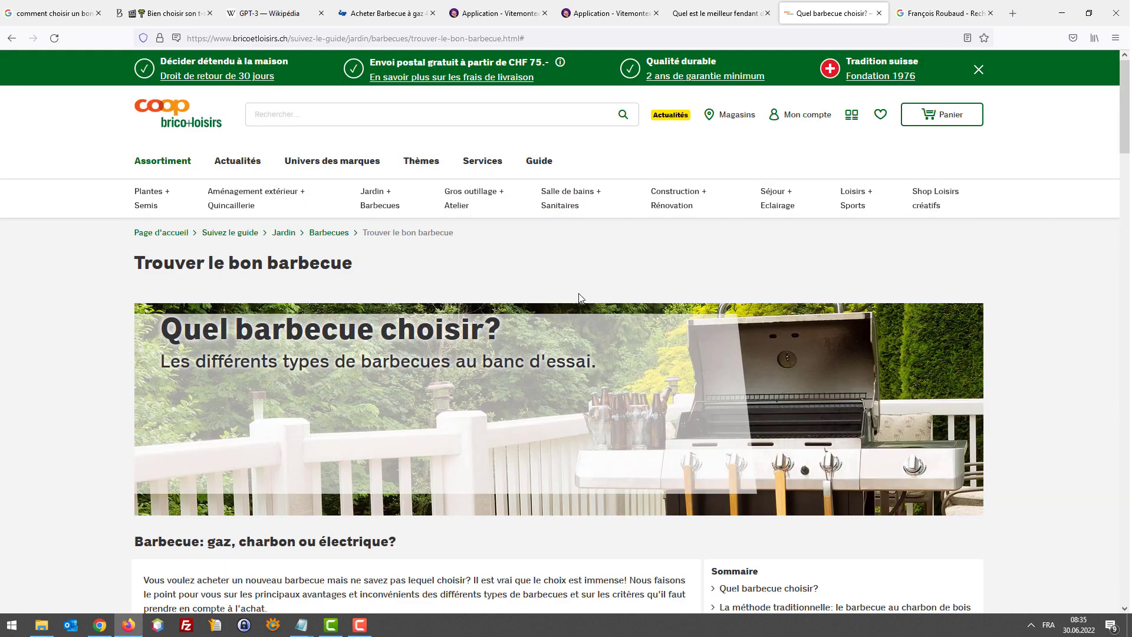
scroll(626, 301, "down", 10)
scroll(346, 261, "up", 10)
scroll(455, 310, "down", 15)
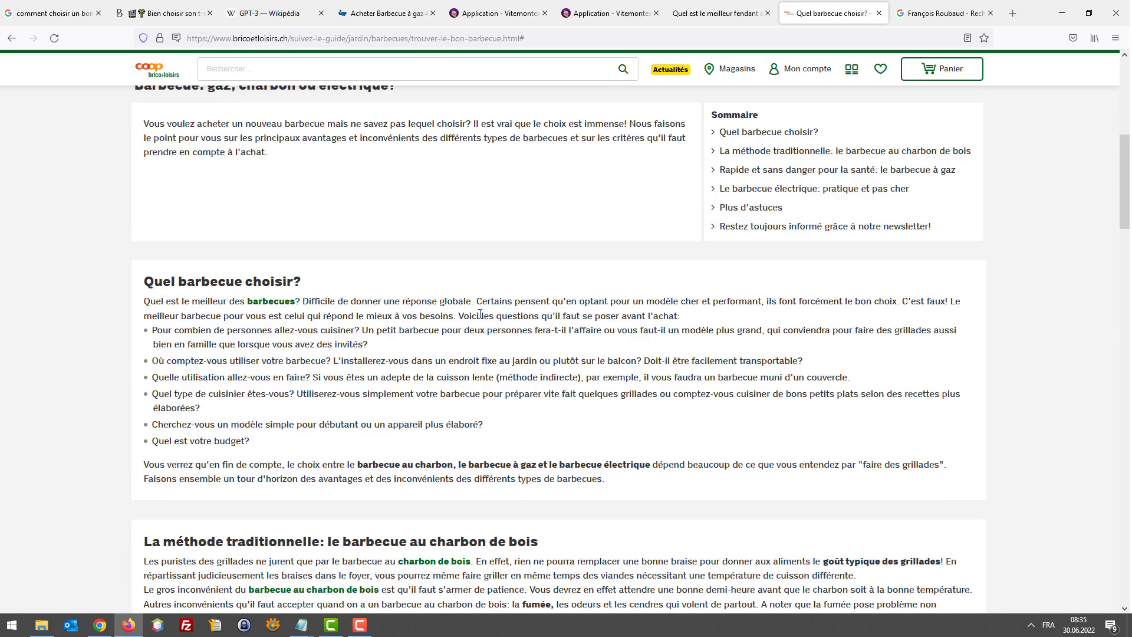
scroll(504, 320, "up", 5)
scroll(504, 320, "up", 5)
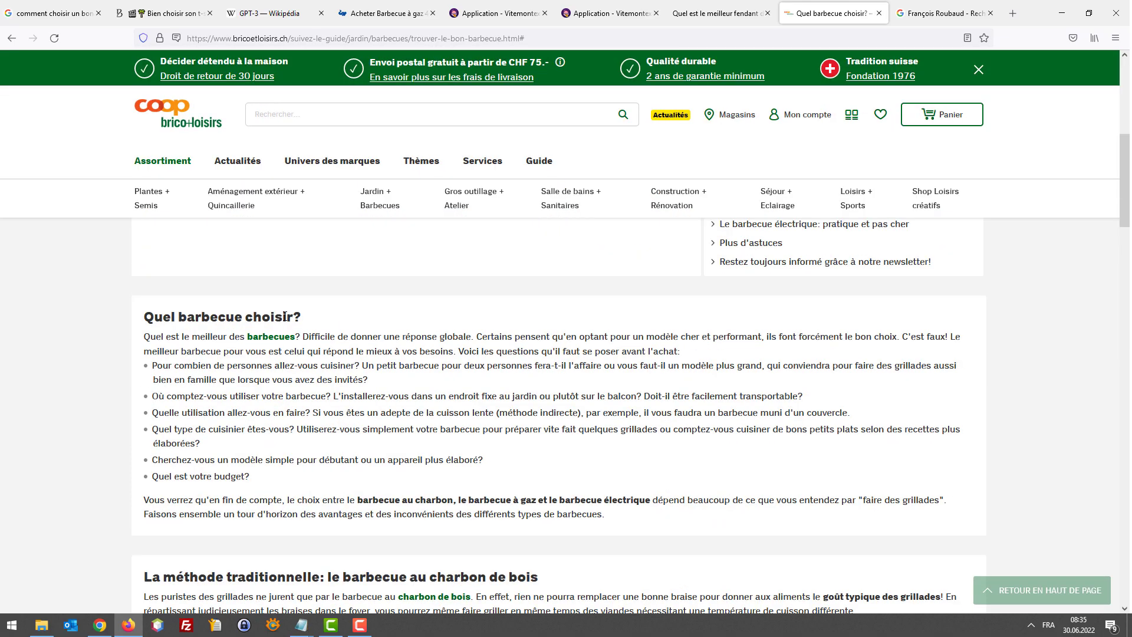
scroll(400, 335, "down", 5)
scroll(502, 329, "down", 12)
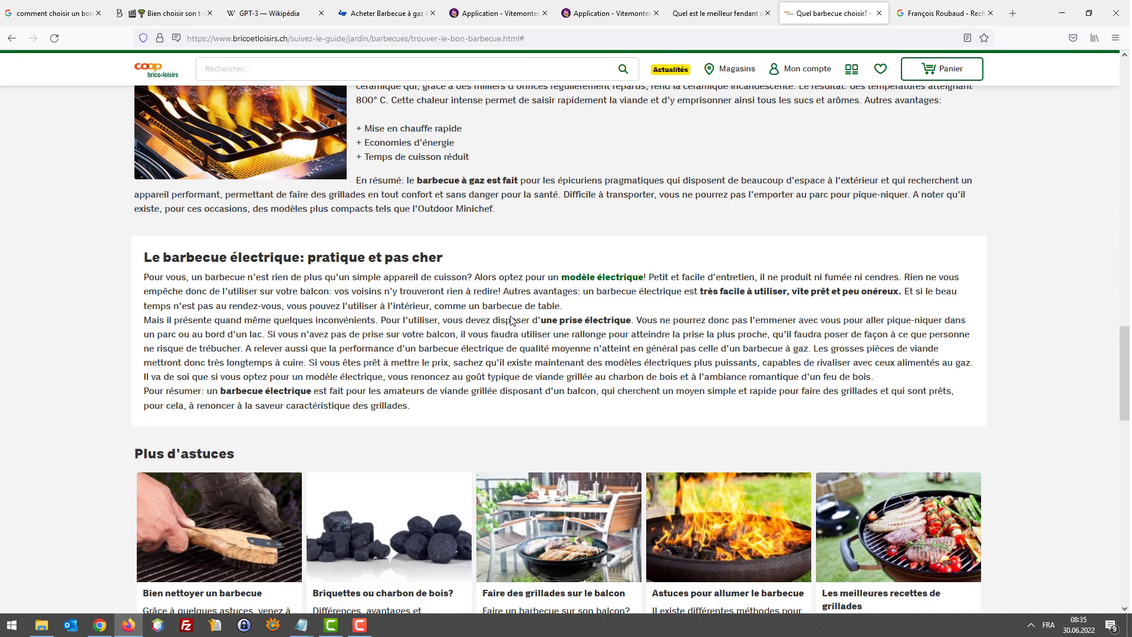
scroll(511, 318, "up", 15)
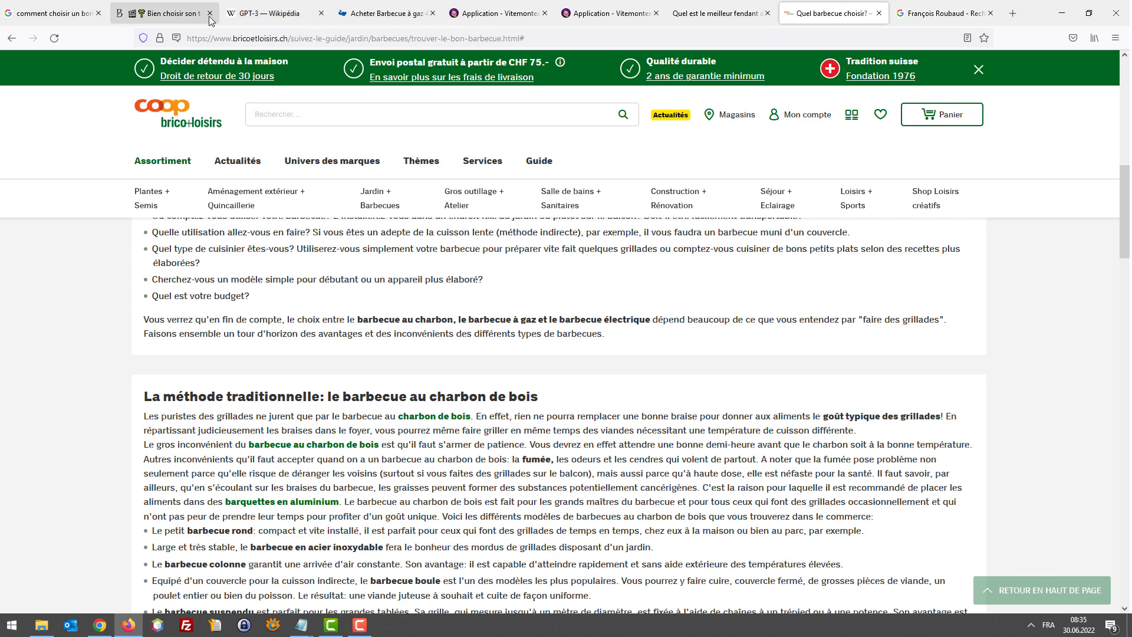
Switch to Chrome to view the "Pull imprimé colibri" product page, and return to Firefox.
left_click(99, 625)
scroll(392, 311, "up", 7)
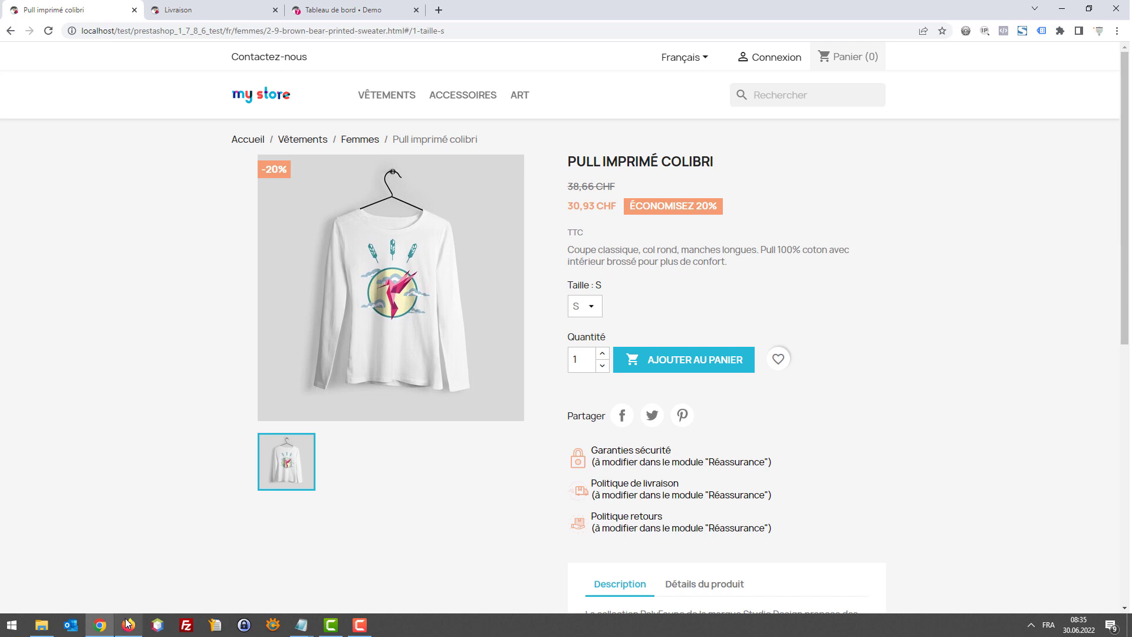
mouse_move(127, 622)
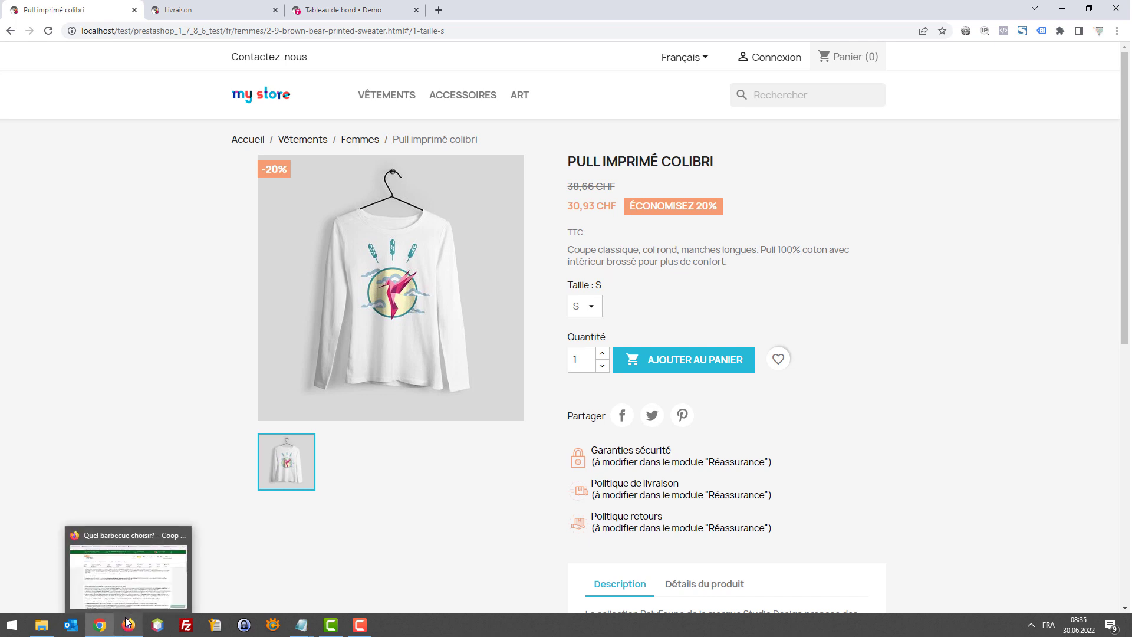
left_click(127, 621)
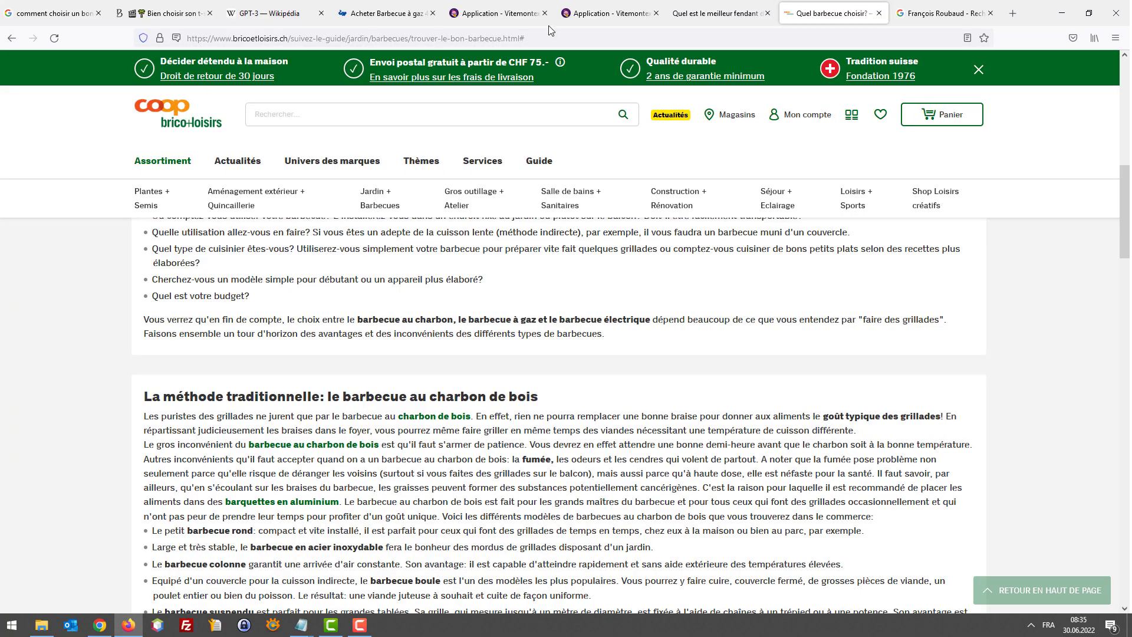
Open the Jumbo page of the Campingaz 4 Series Woody LX gas barbecue and examine its features, "Infos produit" and "Détails produit", highlighting the descriptions.
left_click(386, 13)
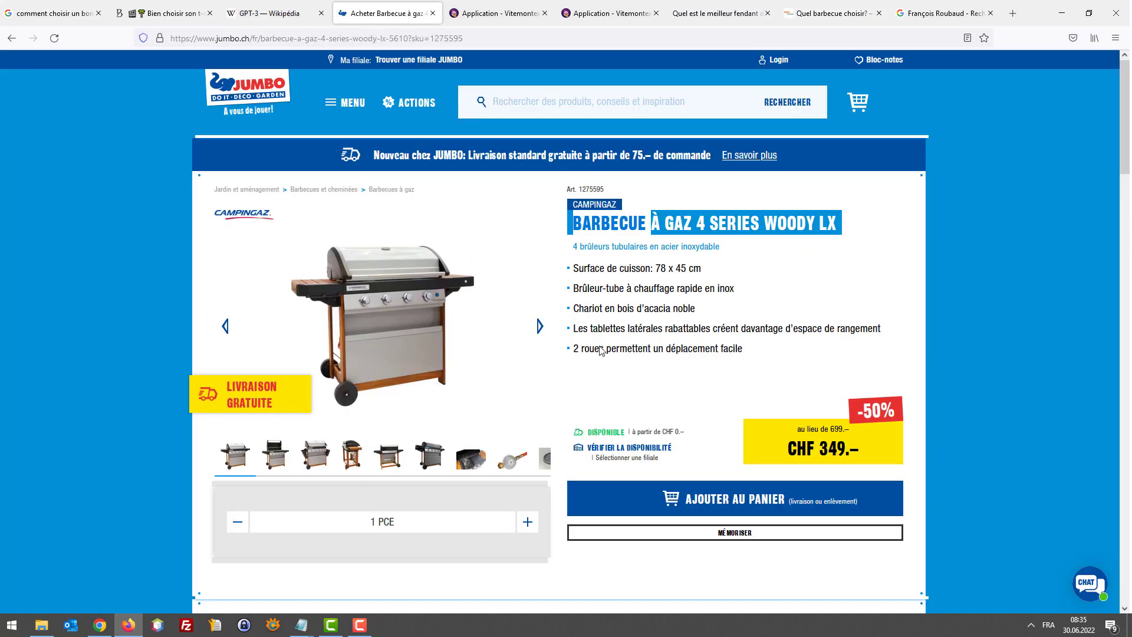
mouse_move(590, 283)
left_mouse_down()
mouse_move(770, 329)
mouse_move(737, 346)
mouse_move(574, 269)
left_mouse_up()
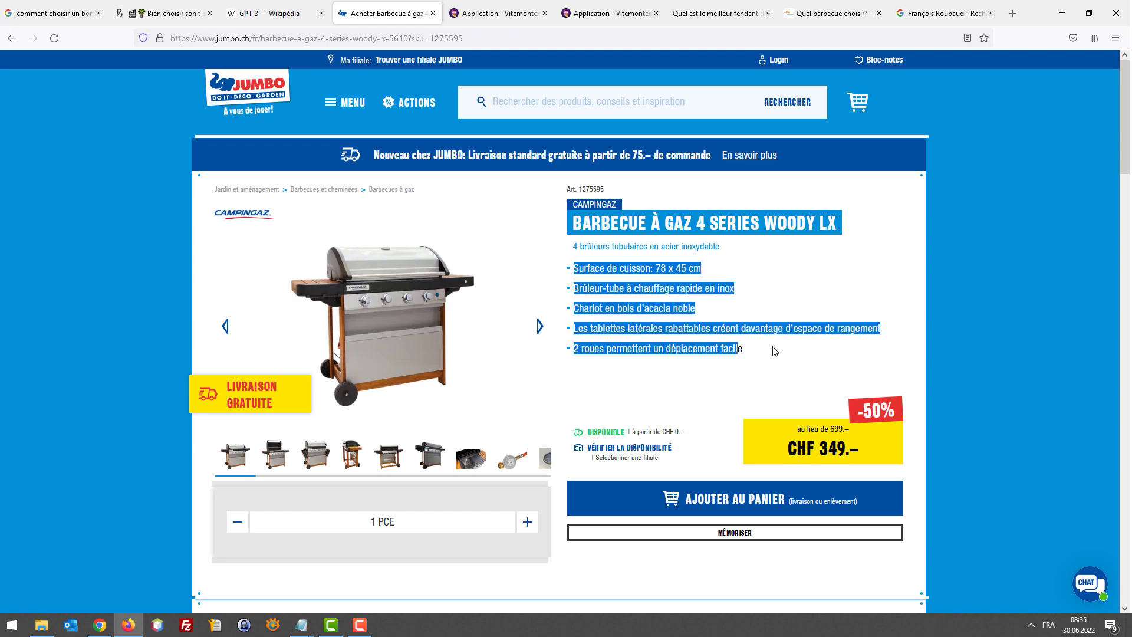
scroll(755, 355, "down", 10)
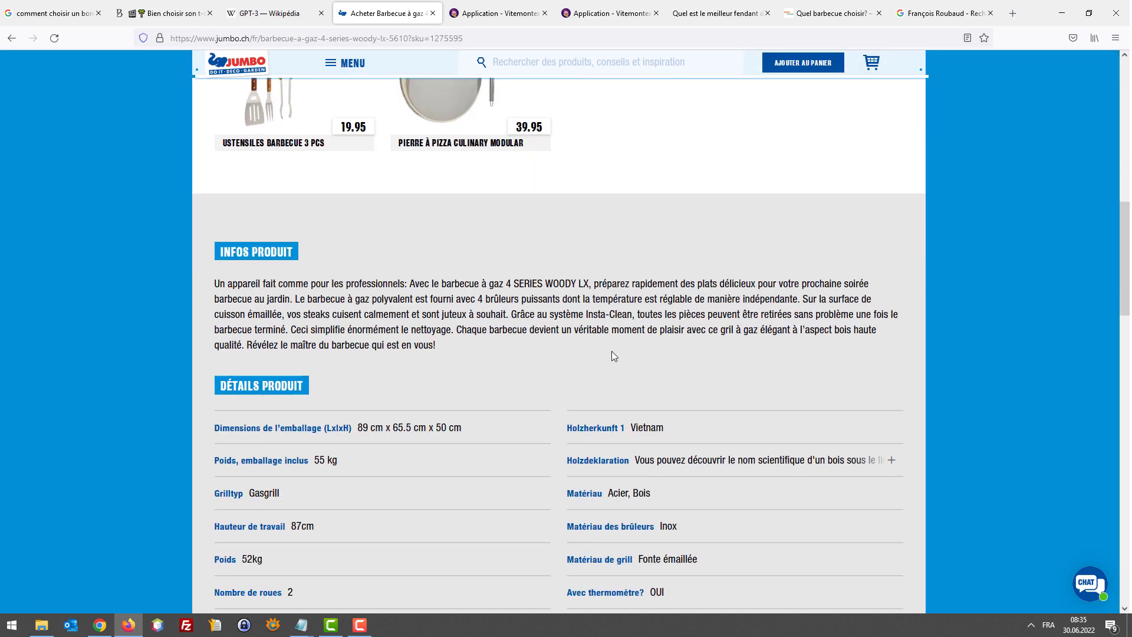
left_click_drag(611, 352, 208, 285)
left_click(464, 342)
scroll(438, 379, "down", 3)
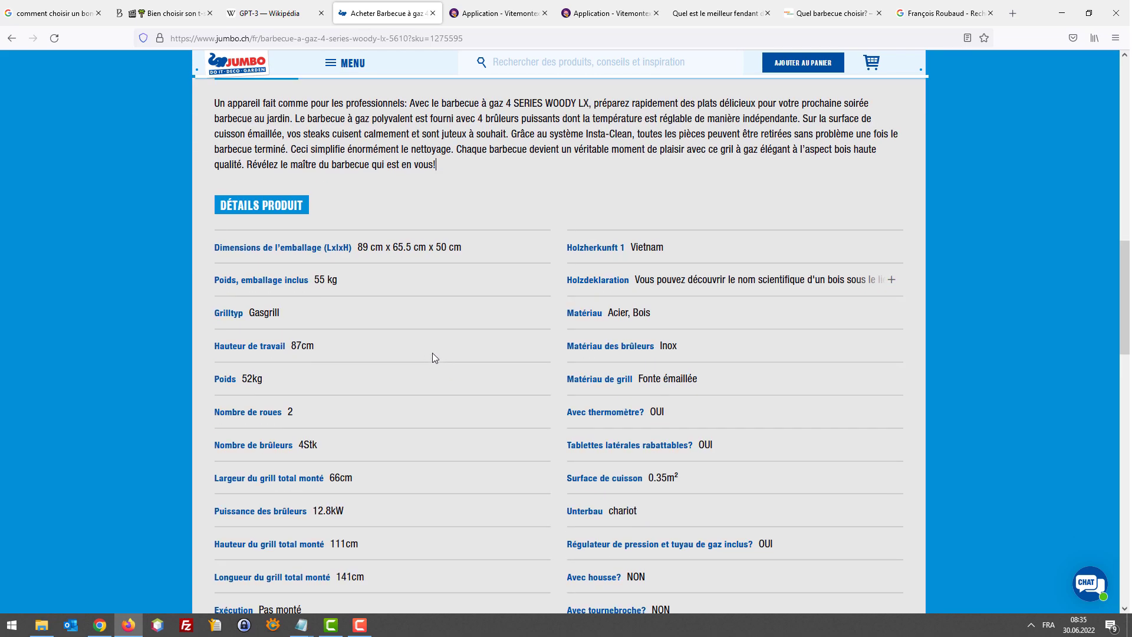
scroll(433, 357, "up", 5)
left_click_drag(447, 451, 334, 419)
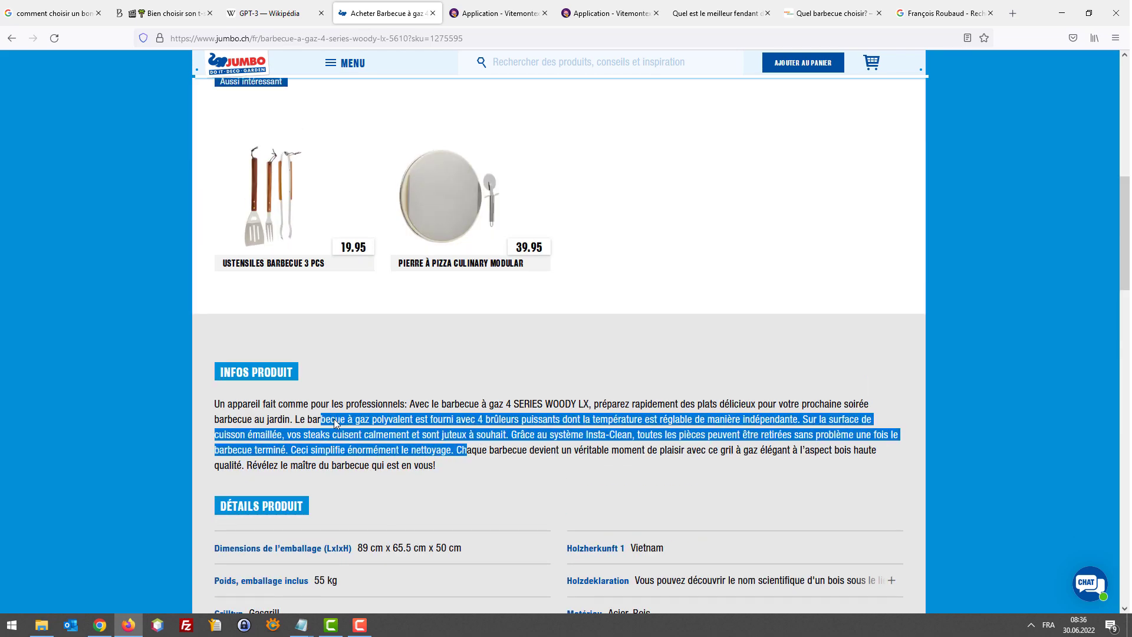
Review the gas barbecue's product details and main features, and return to the Google results for "comment choisir un bon t-shirt de plage".
scroll(401, 416, "down", 3)
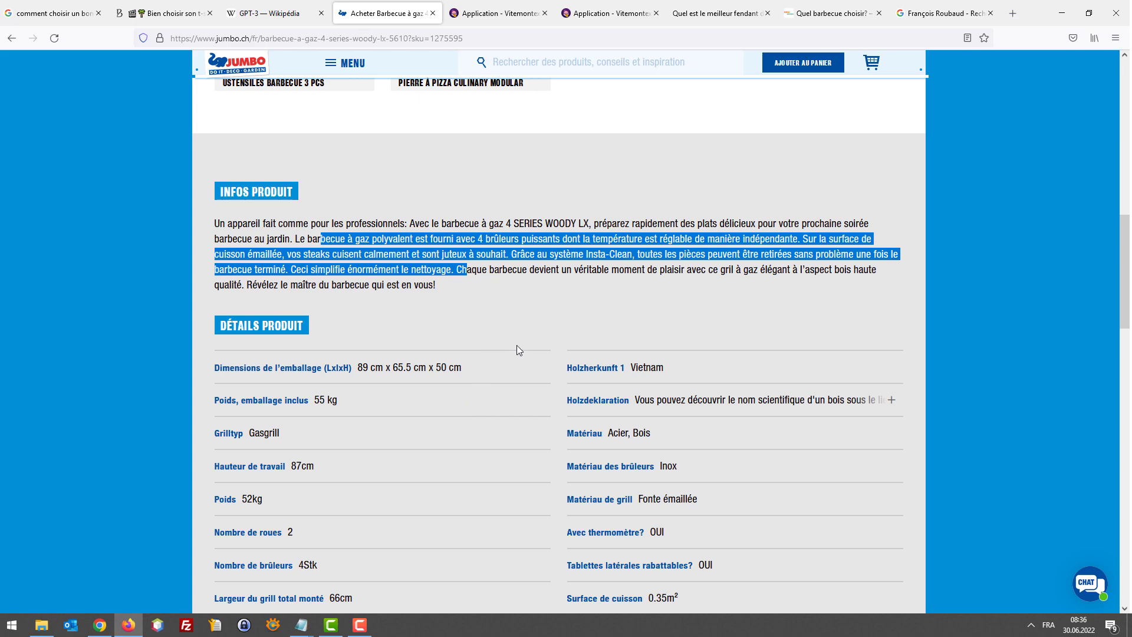
scroll(517, 345, "up", 10)
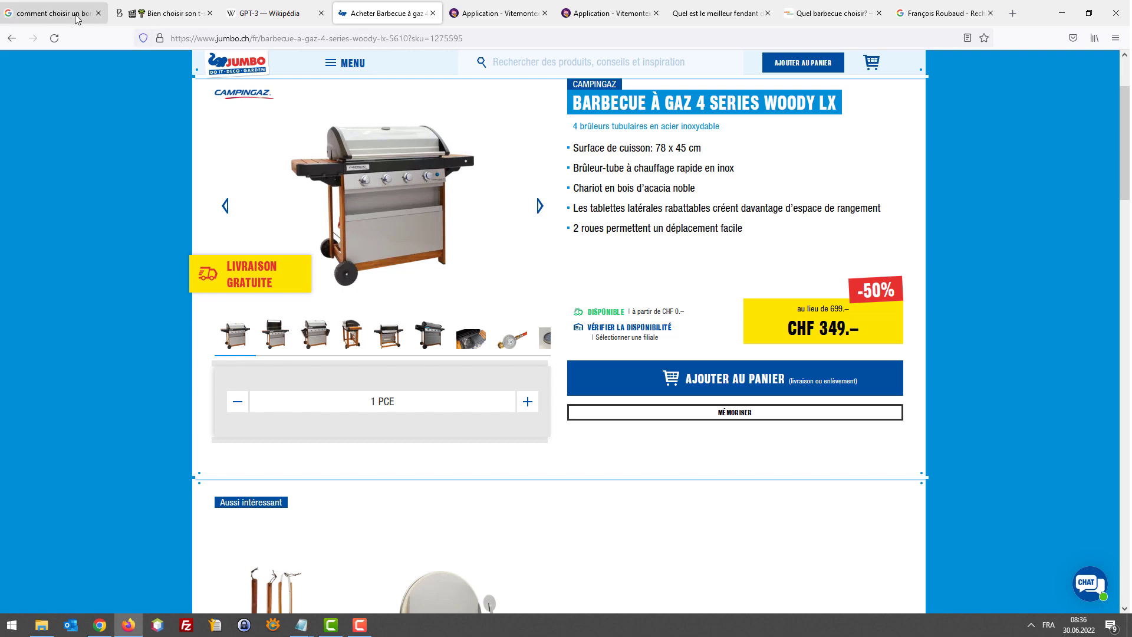
key("ctrl+1")
scroll(487, 105, "up", 3)
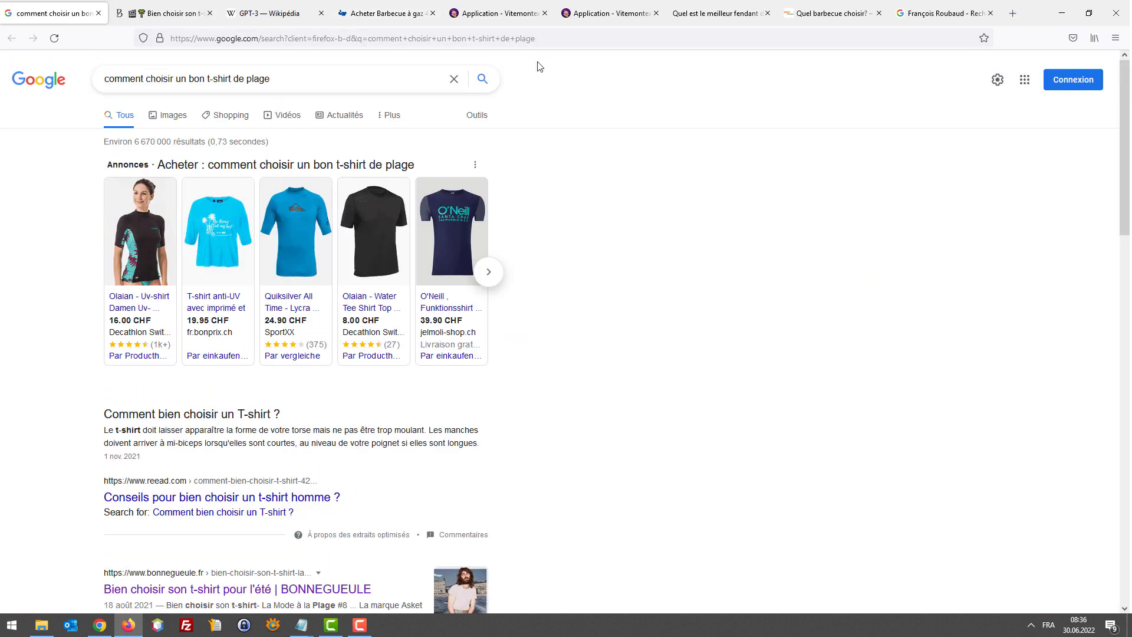
Return to the generated text "Comment choisir son barbecue ?" and review its introduction and charcoal barbecue section.
left_click(500, 13)
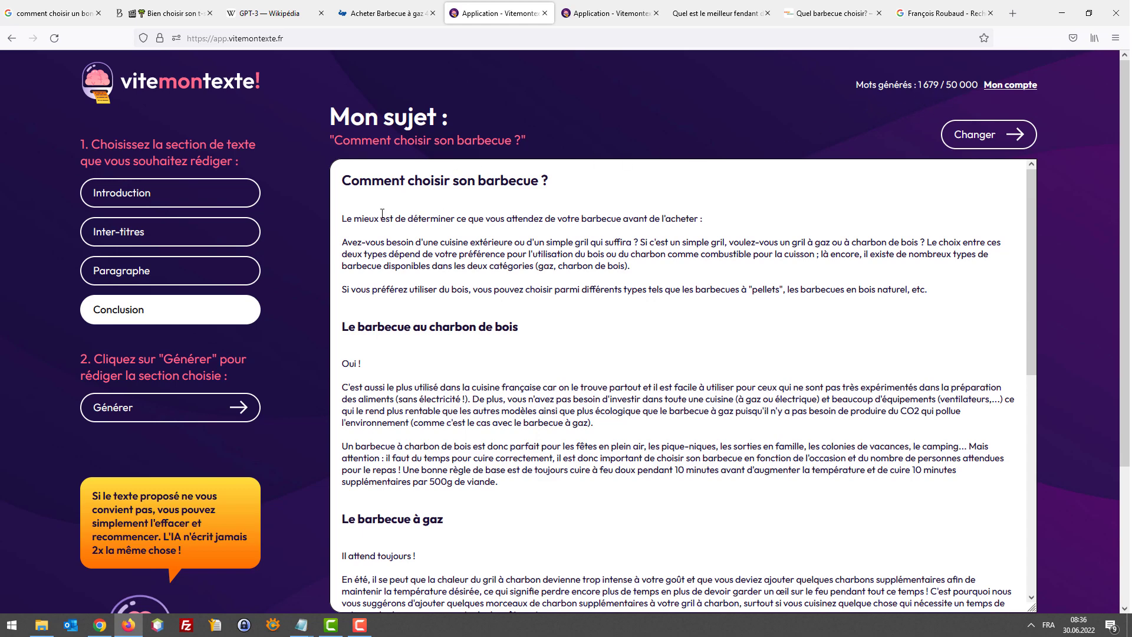
scroll(267, 314, "down", 3)
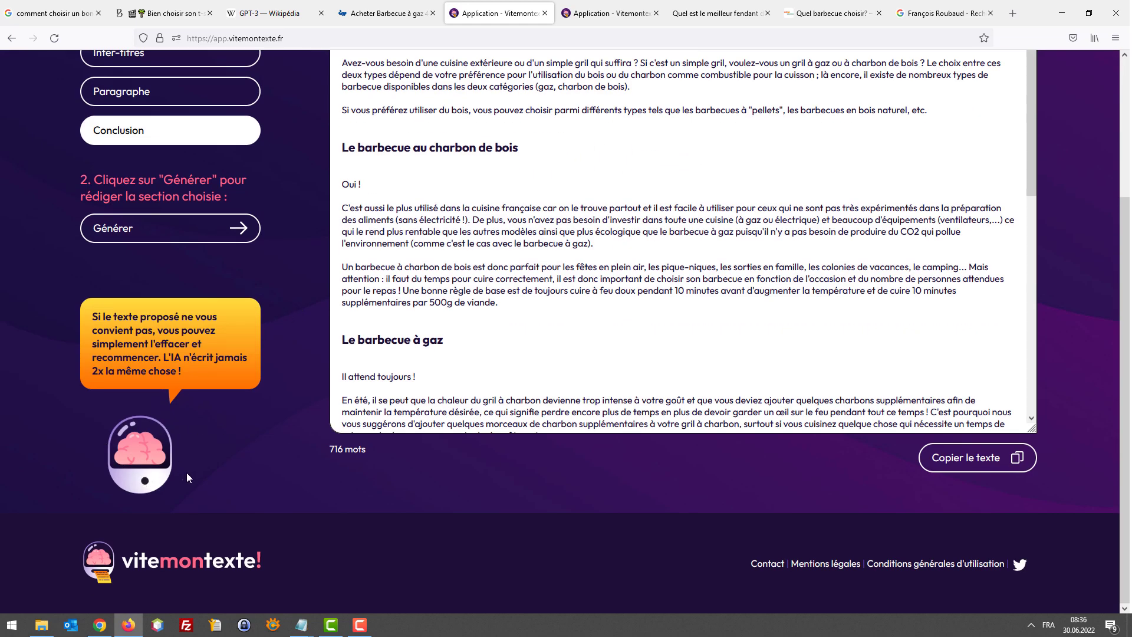
scroll(587, 218, "up", 3)
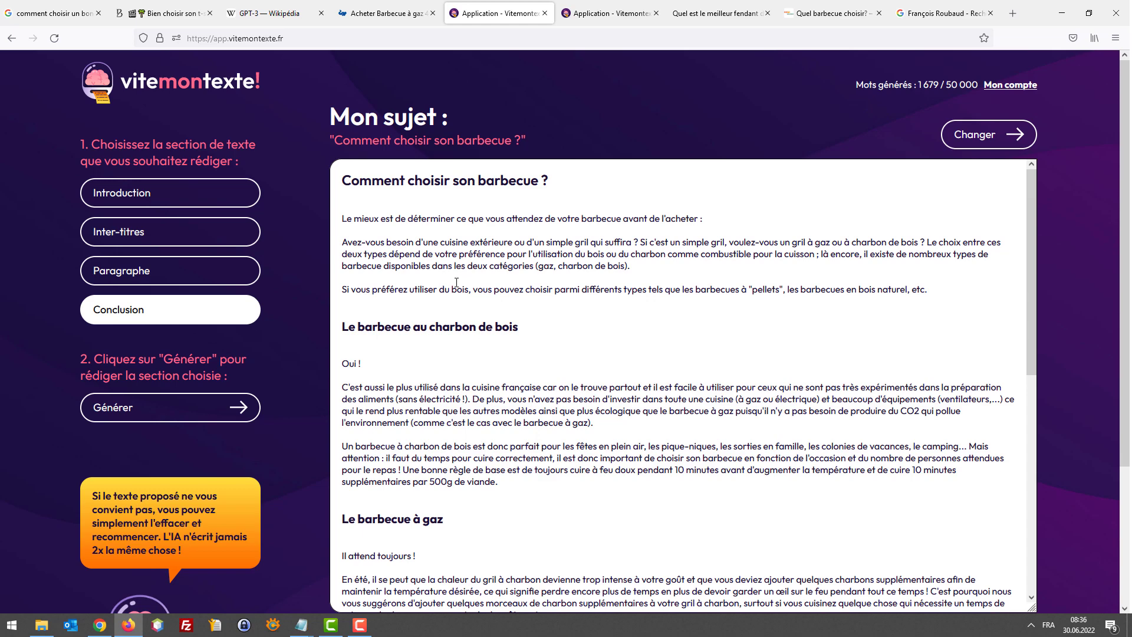
Open the vins-geneve.ch fendant article and examine the section "Quel est le meilleur fendant actuellement ?", highlighting its first paragraph.
left_click(831, 13)
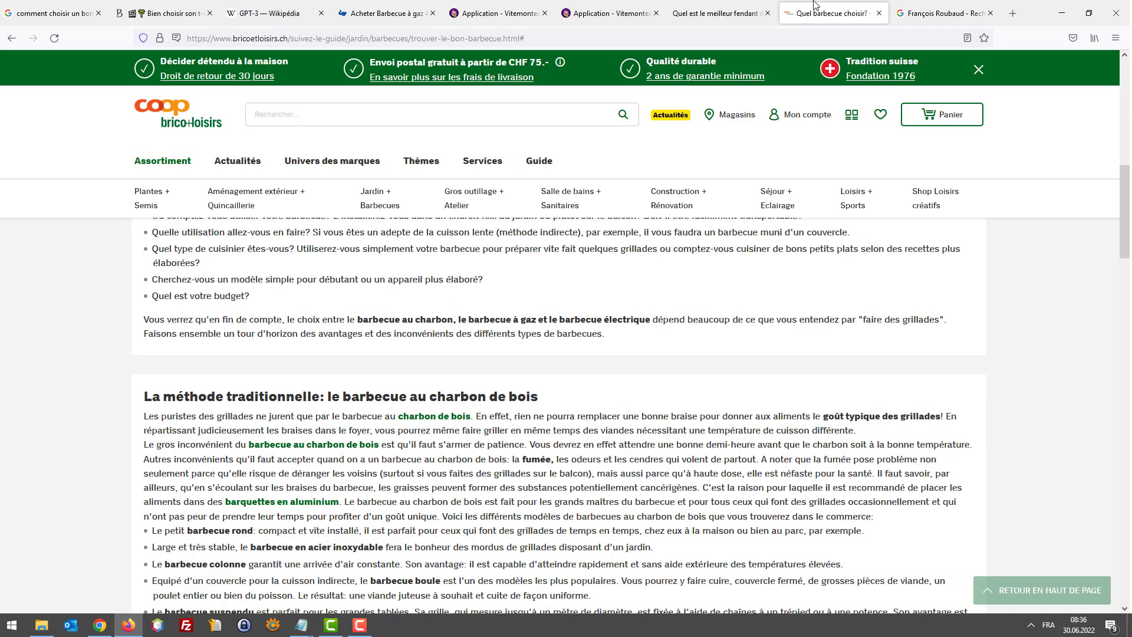
left_click(709, 7)
scroll(717, 268, "up", 15)
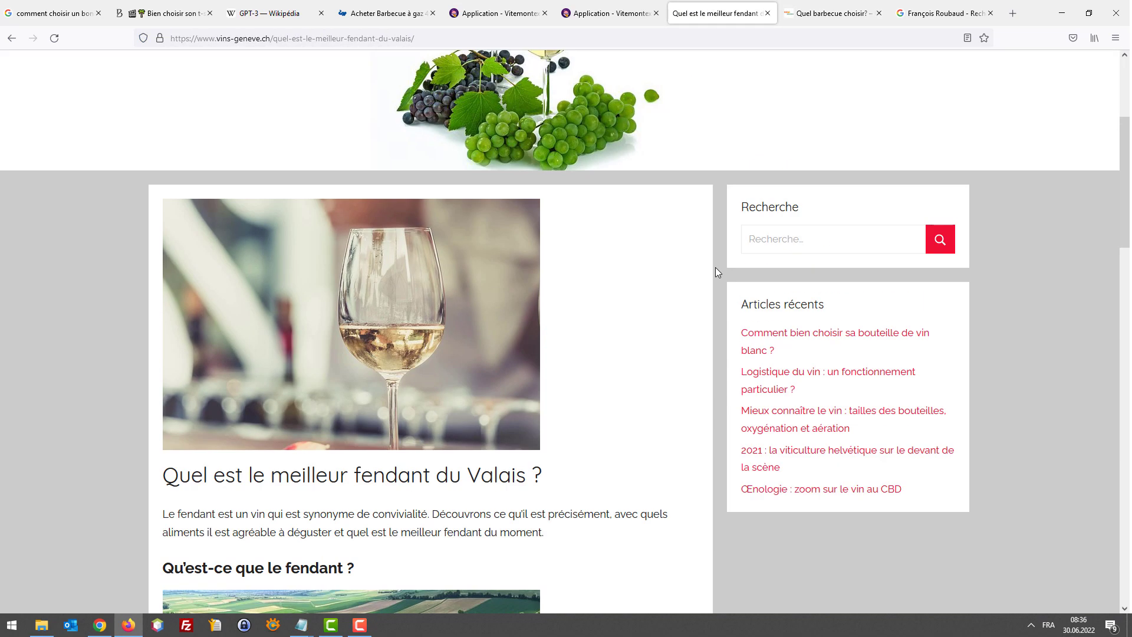
scroll(716, 267, "down", 5)
scroll(713, 266, "down", 12)
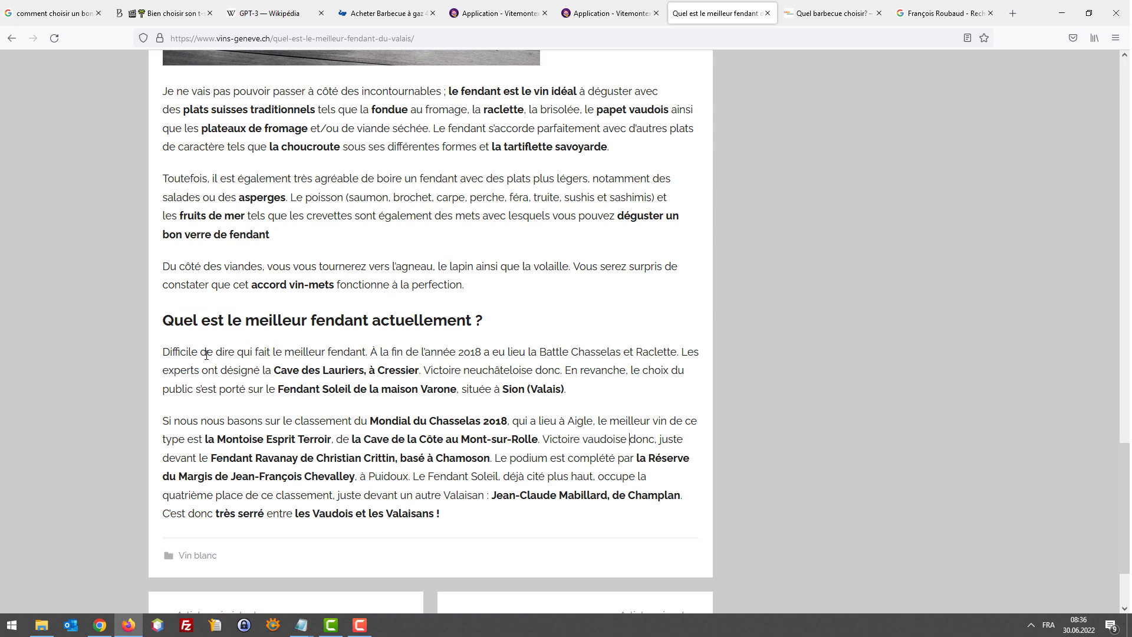
left_click_drag(160, 353, 593, 388)
left_click(611, 382)
scroll(611, 383, "down", 2)
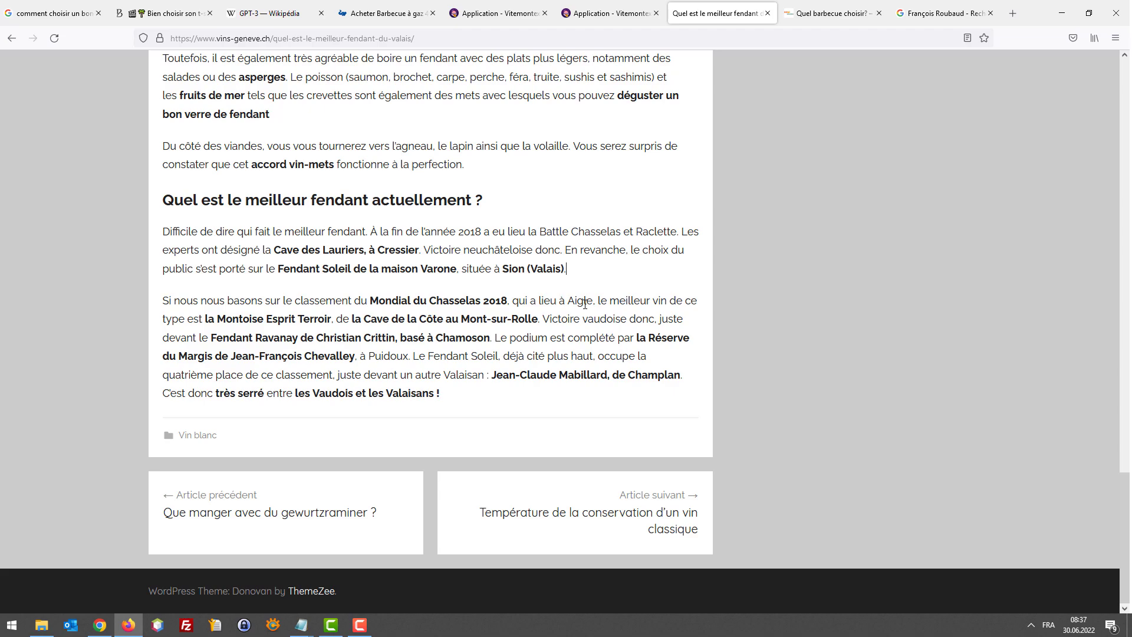
Review the full article "Quel est le meilleur fendant du Valais ?", covering its introduction, the description of fendant and the food pairings.
scroll(541, 261, "up", 15)
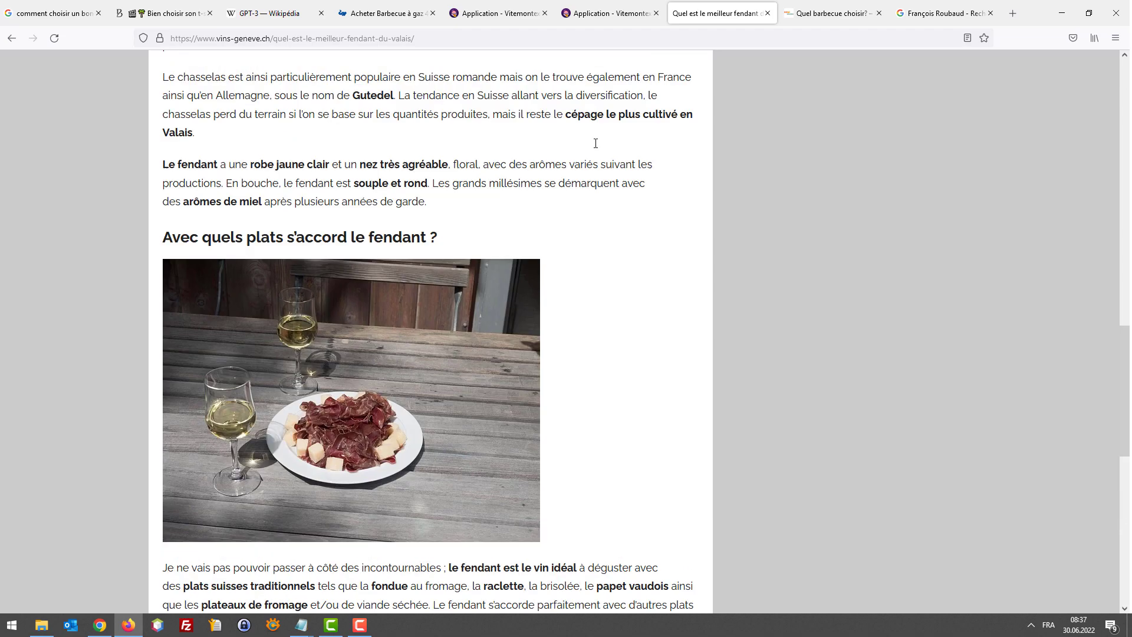
scroll(625, 135, "up", 5)
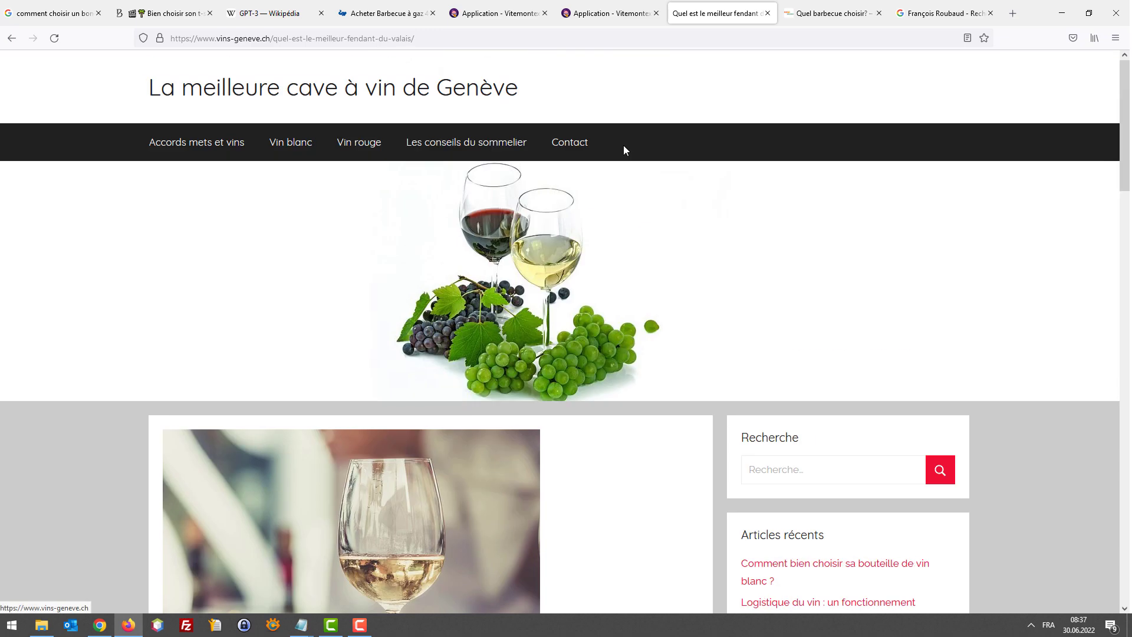
scroll(677, 139, "down", 3)
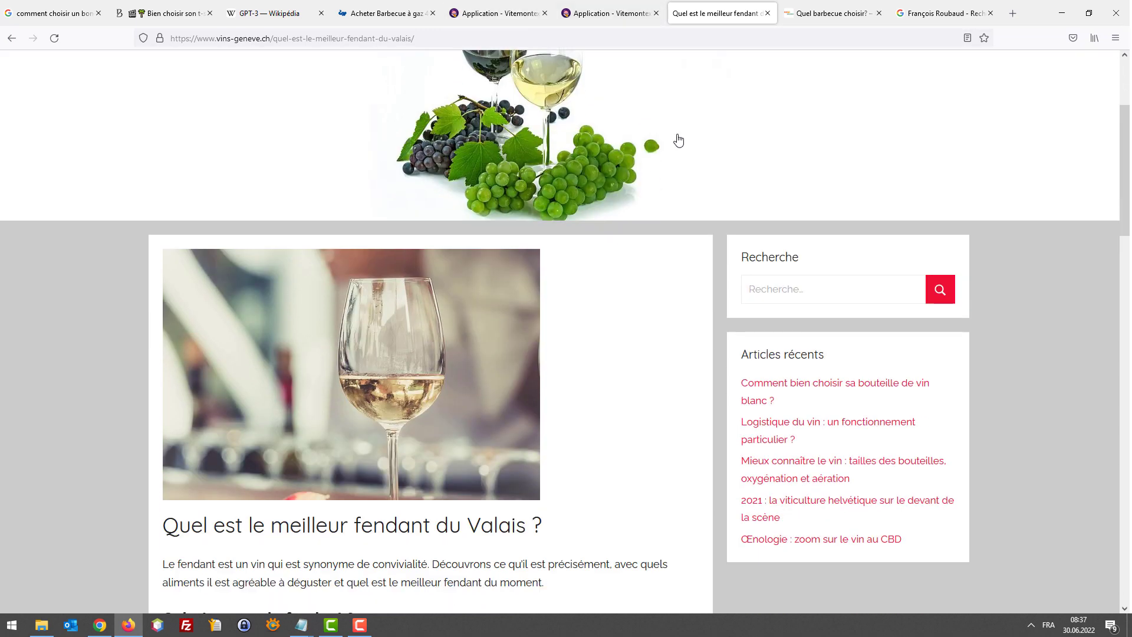
scroll(546, 114, "up", 4)
scroll(789, 144, "down", 9)
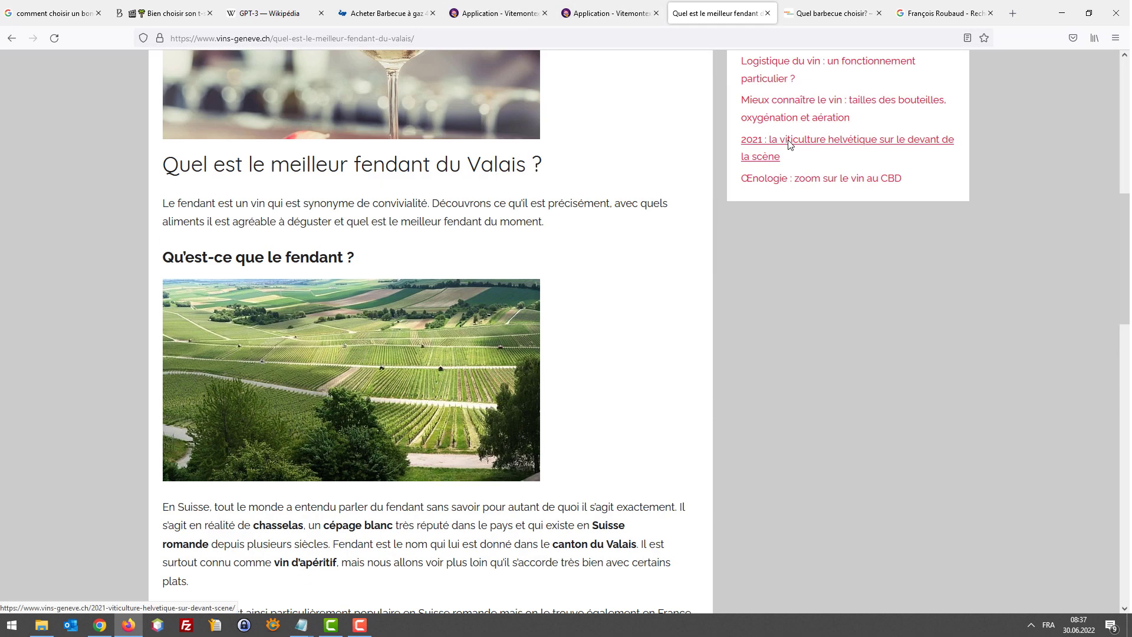
scroll(788, 143, "up", 5)
scroll(786, 145, "down", 8)
scroll(786, 142, "down", 15)
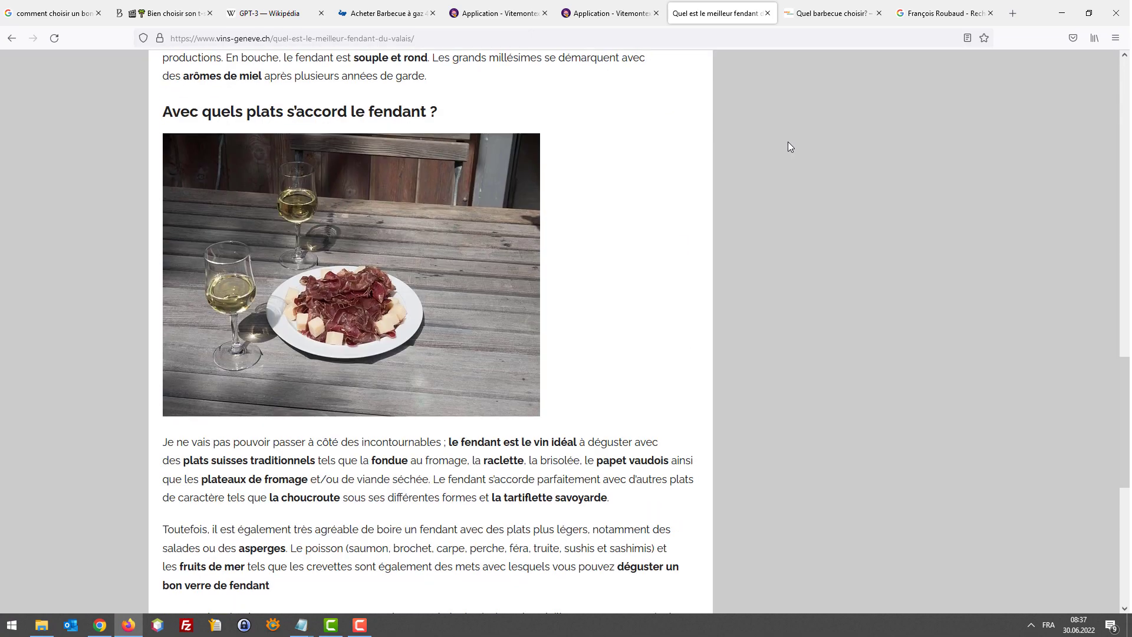
scroll(695, 114, "up", 6)
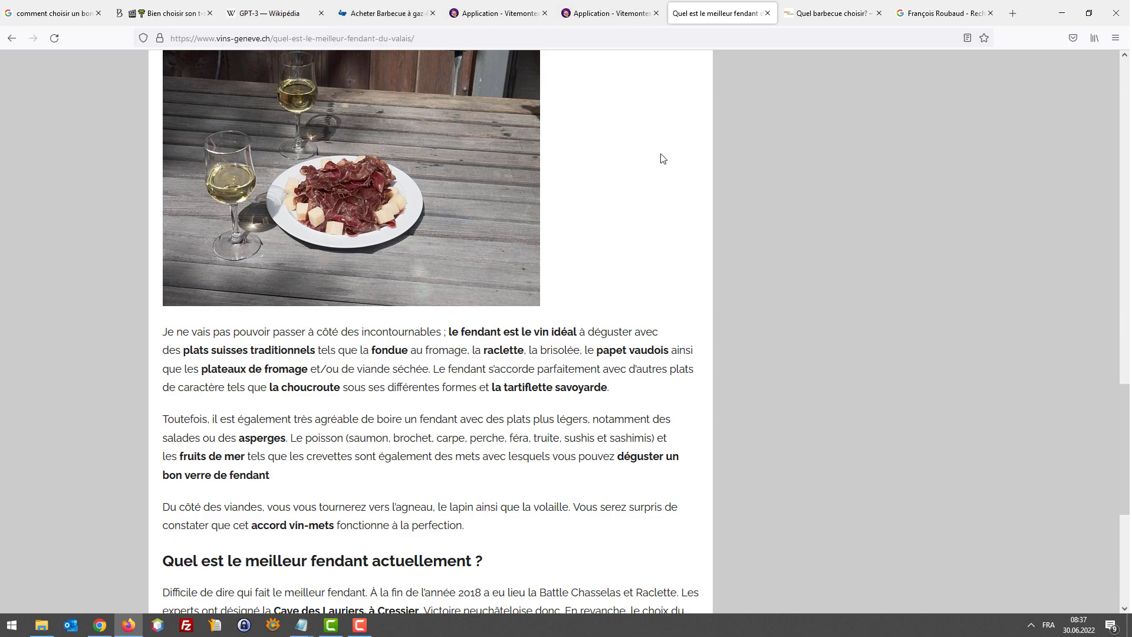
scroll(661, 158, "up", 7)
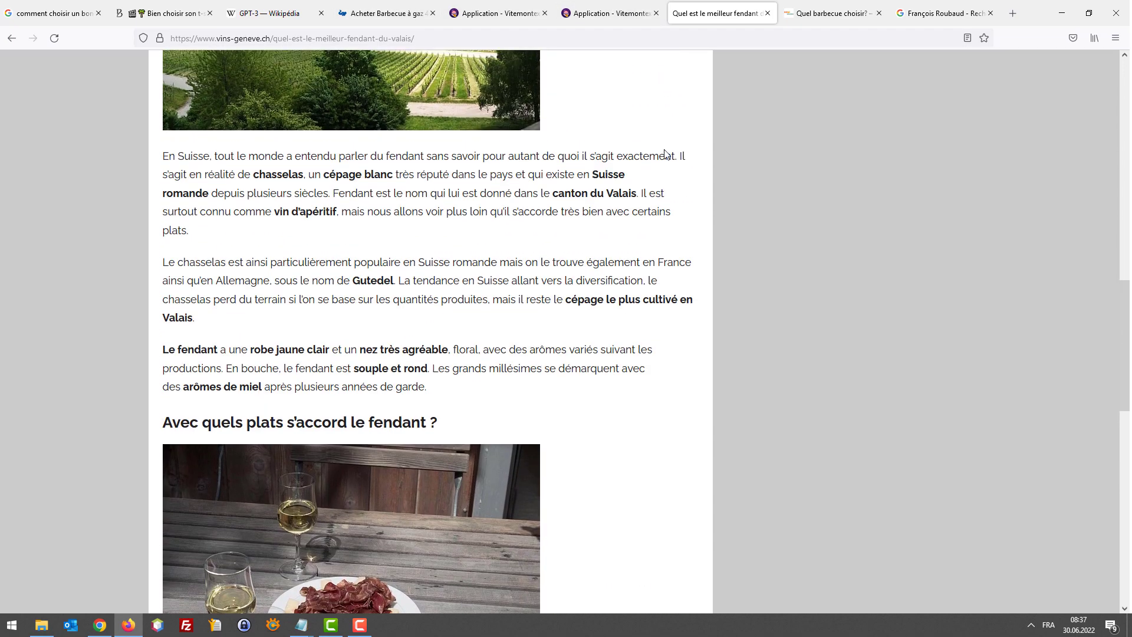
scroll(665, 154, "up", 10)
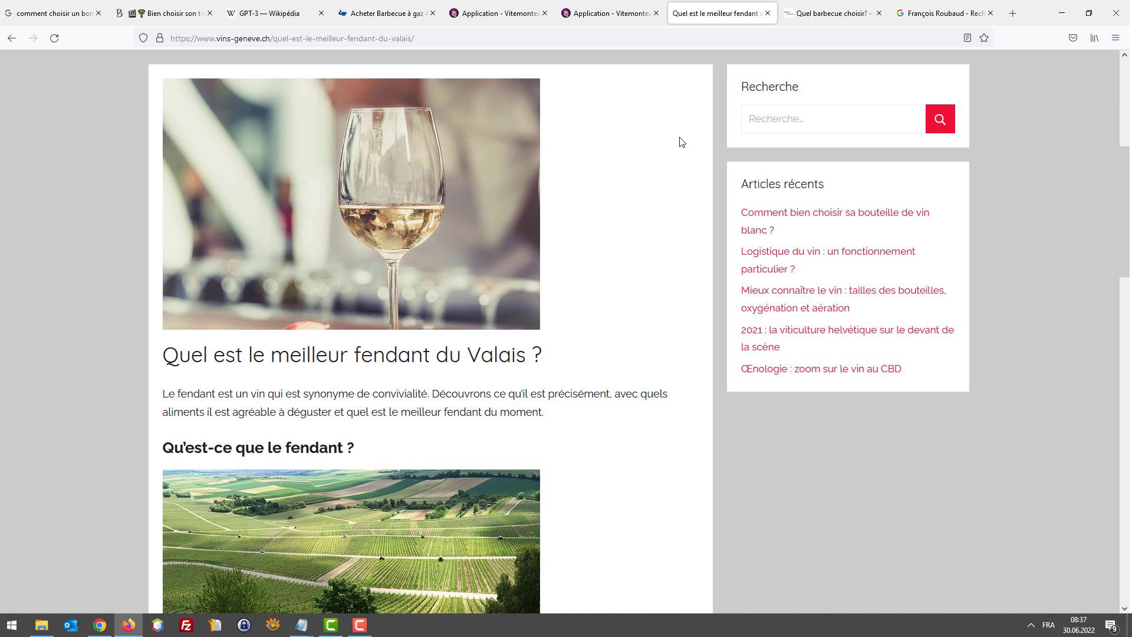